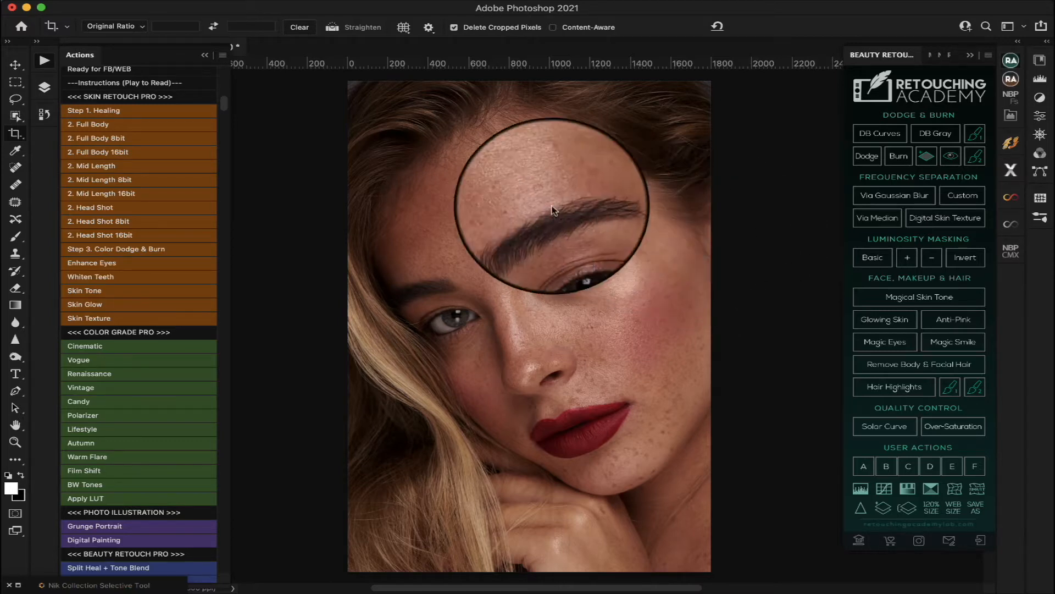
# Step: Run the Step 1. Healing action from SKIN RETOUCH PRO, dismiss its instructions, and show the layer stack
pyautogui.click(132, 110)
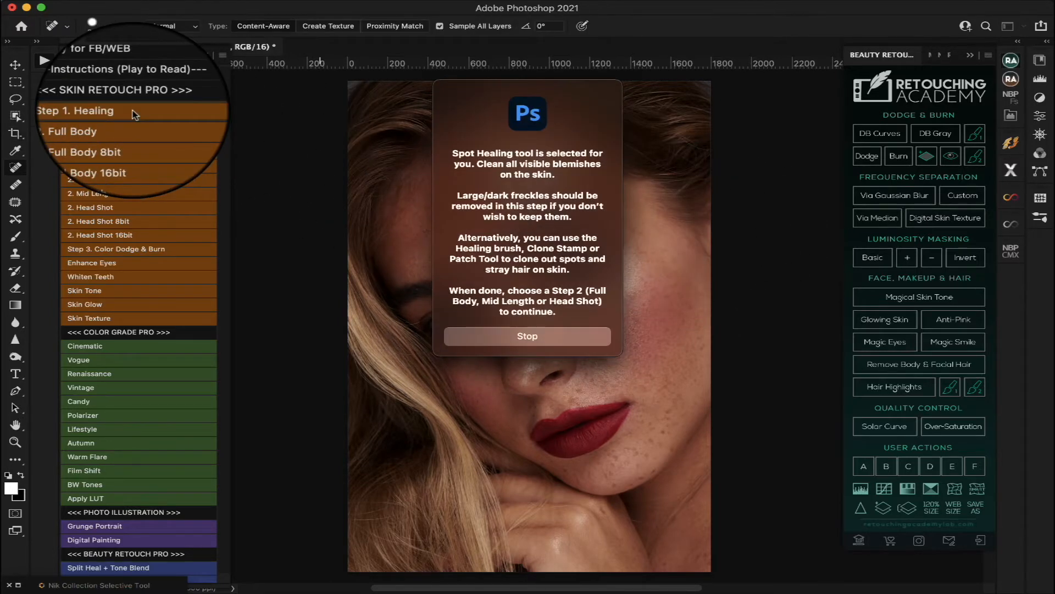
pyautogui.click(458, 338)
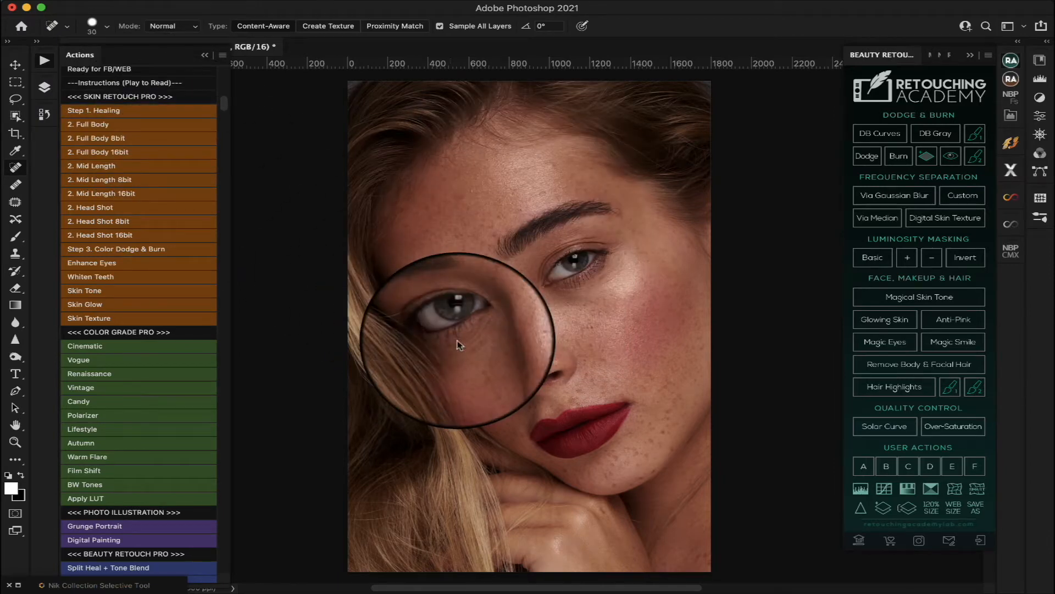
pyautogui.click(44, 87)
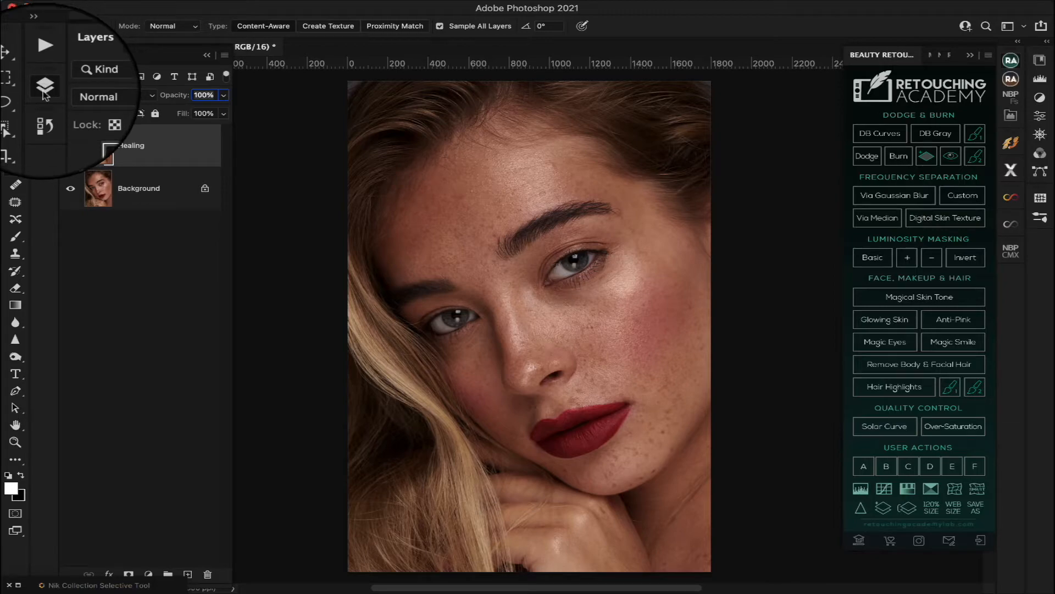
# Step: Examine the portrait's skin close up for blemishes and stray hairs across the forehead, eyes, nose, cheeks, mouth and hand
pyautogui.click(15, 441)
pyautogui.moveTo(484, 302); pyautogui.dragTo(484, 304)
pyautogui.scroll(10, 484, 304)
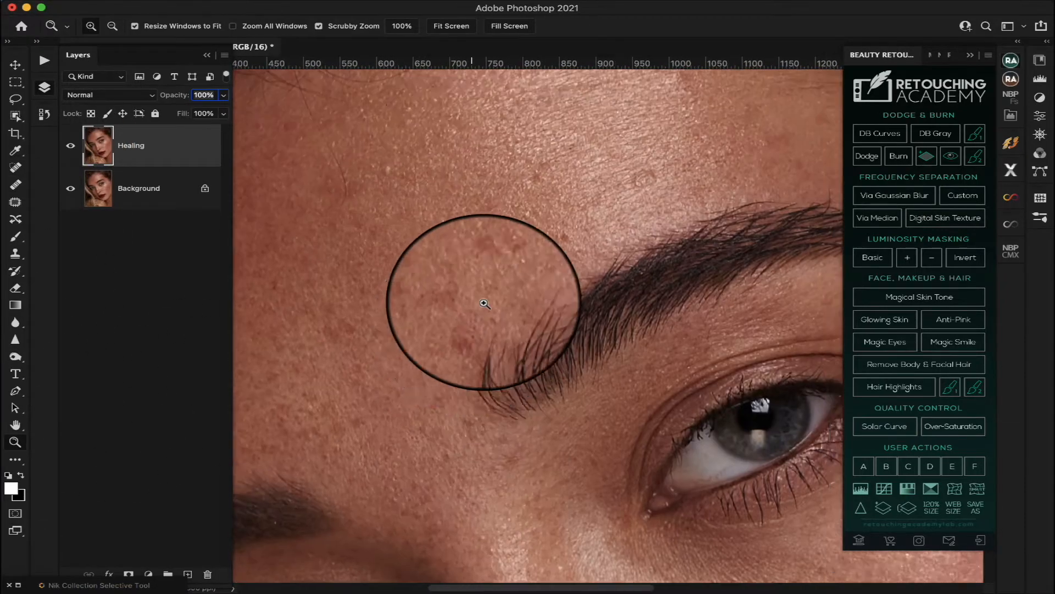
pyautogui.scroll(-10, 484, 303)
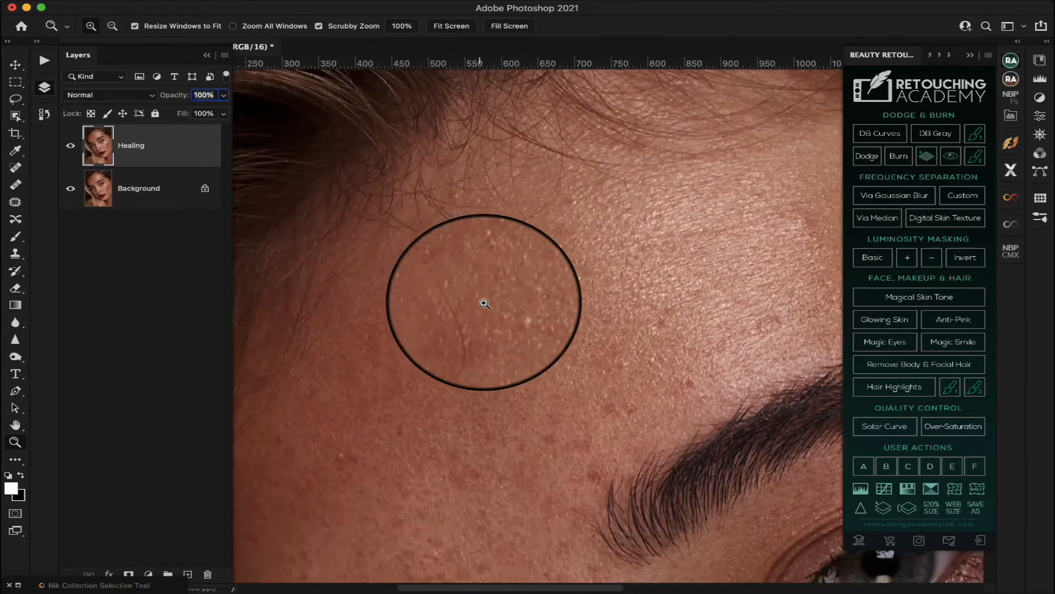
pyautogui.hscroll(-5, 485, 304)
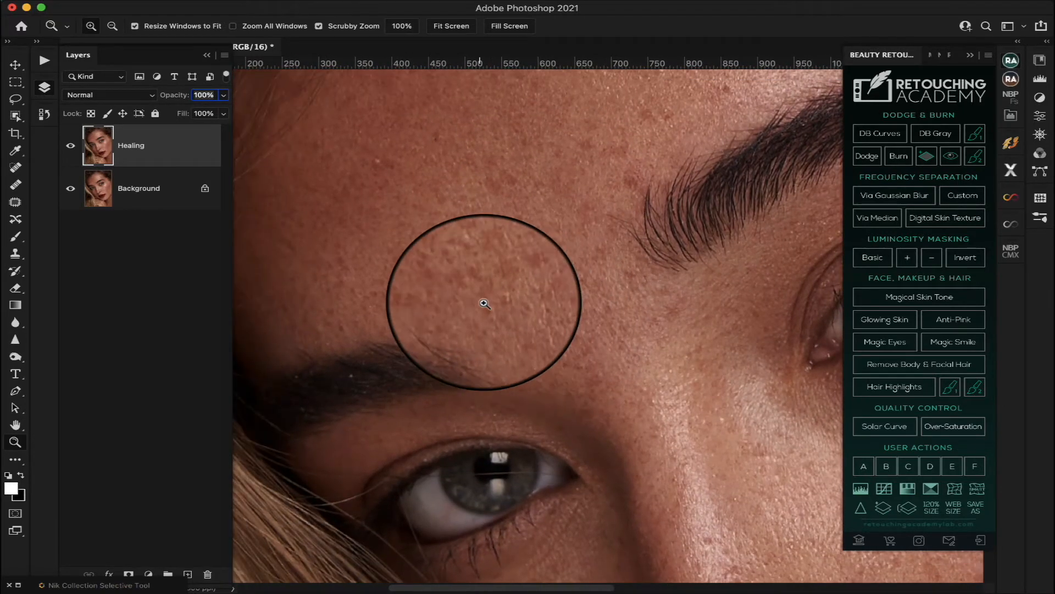
pyautogui.scroll(-3, 484, 304)
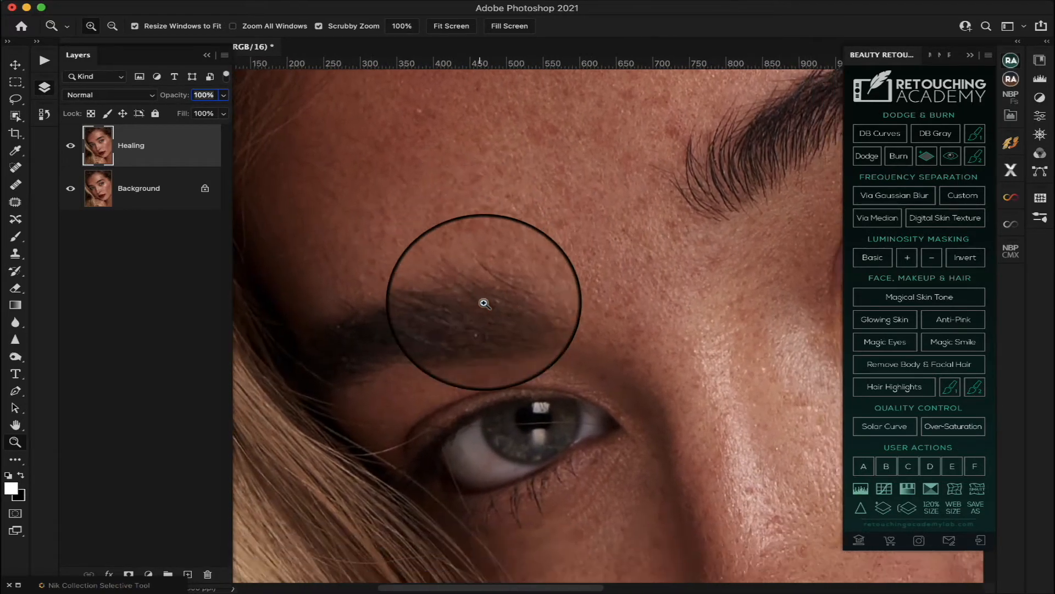
pyautogui.scroll(-5, 484, 303)
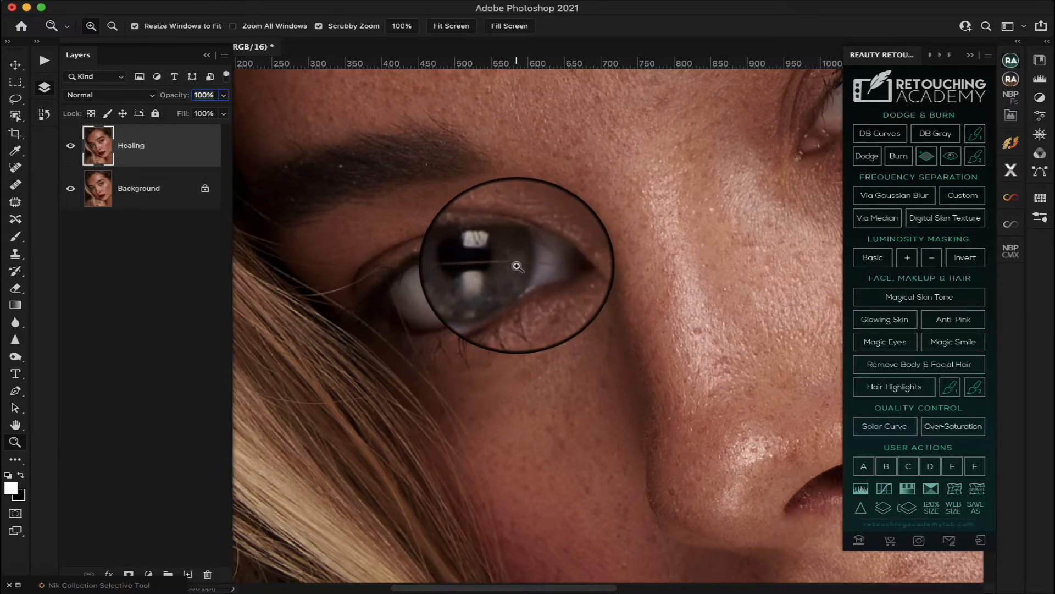
pyautogui.hscroll(10, 517, 267)
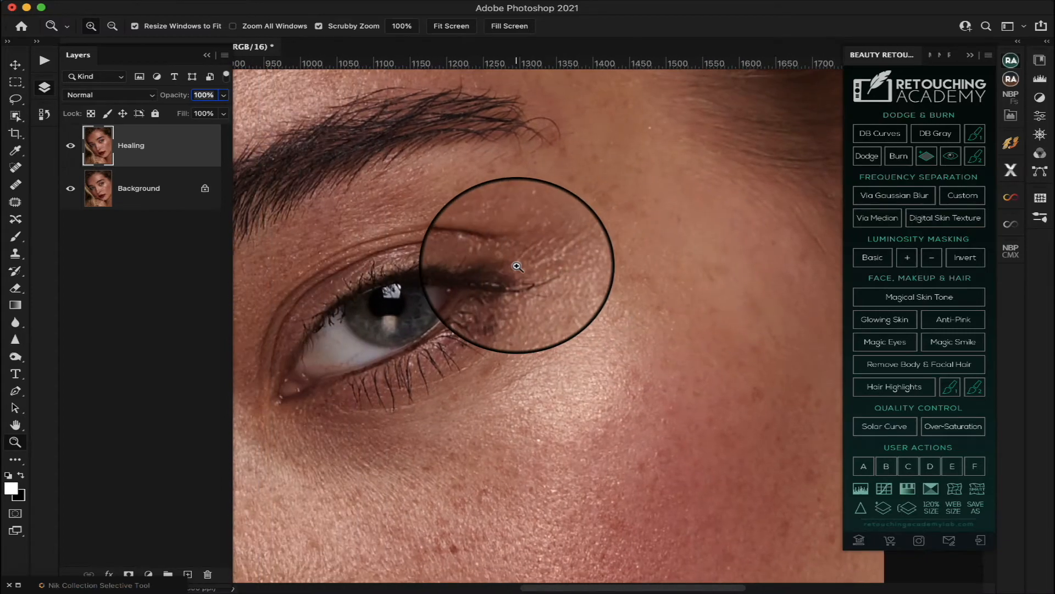
pyautogui.scroll(-15, 516, 267)
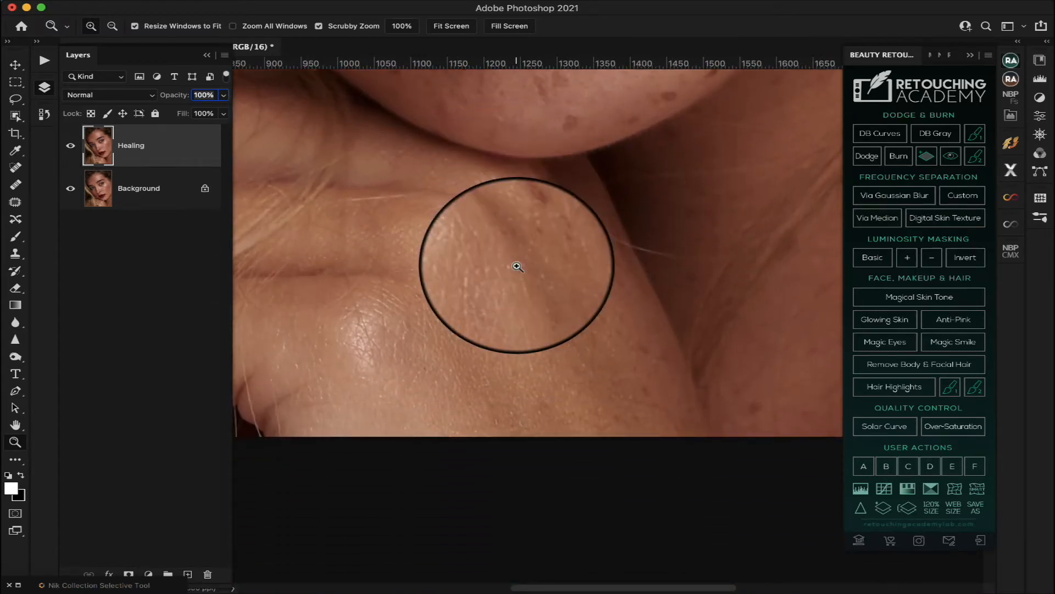
pyautogui.hscroll(-6, 516, 267)
pyautogui.scroll(4, 517, 267)
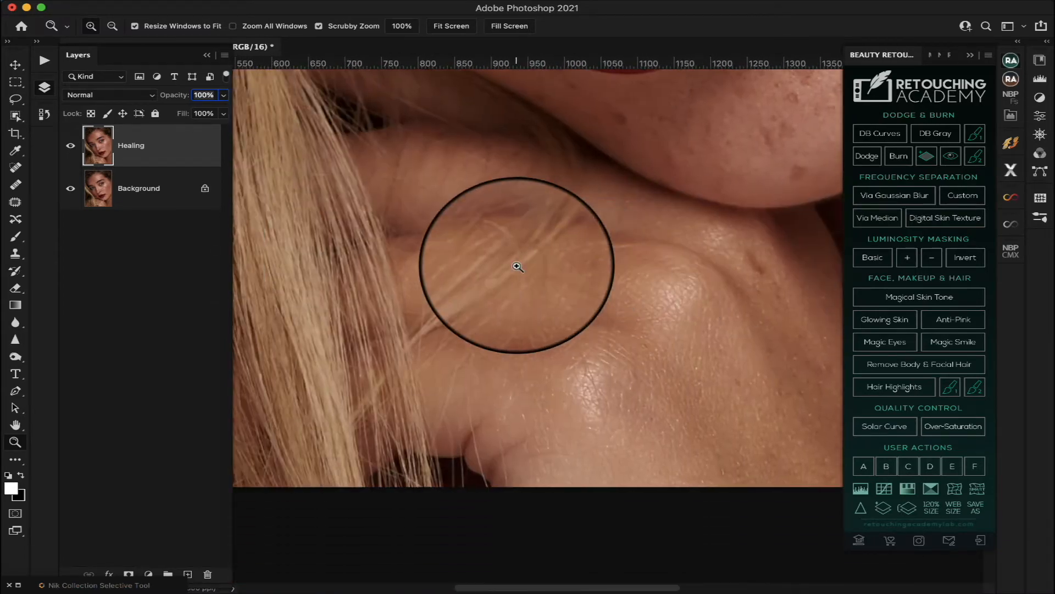
pyautogui.scroll(10, 517, 267)
pyautogui.hscroll(3, 517, 267)
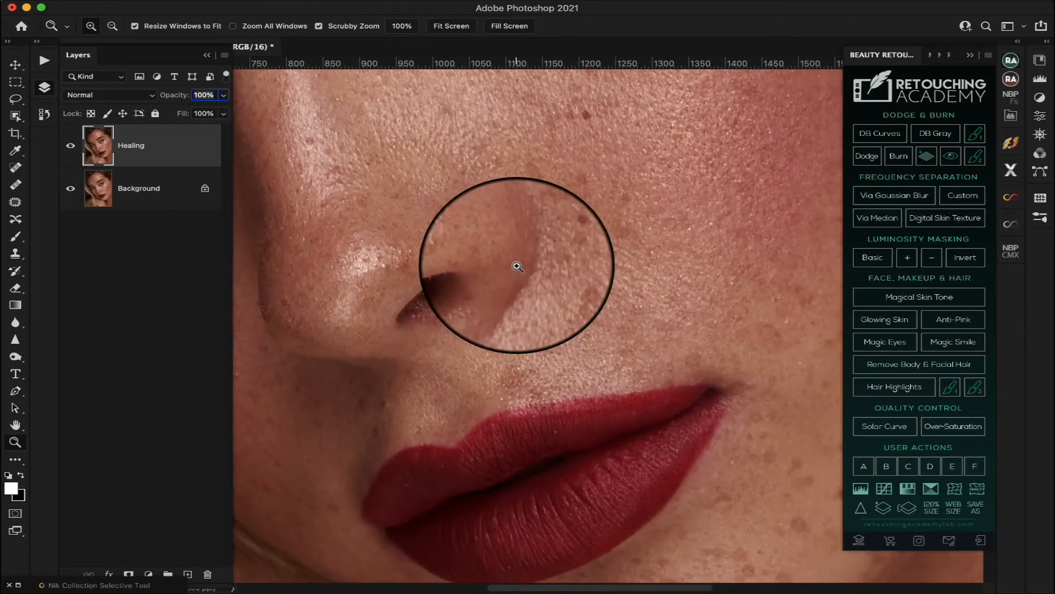
pyautogui.scroll(8, 516, 266)
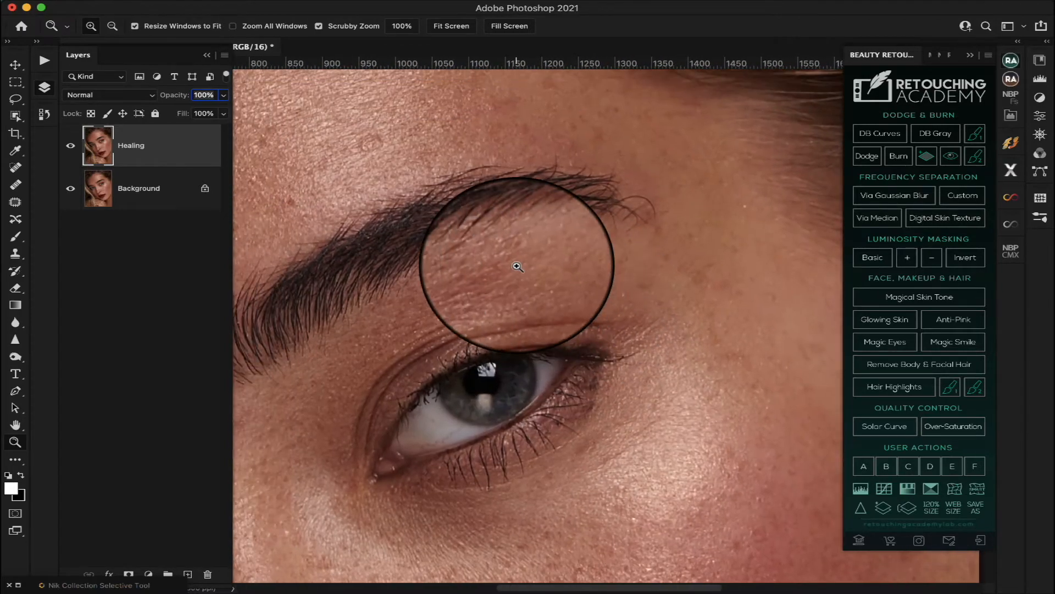
pyautogui.scroll(6, 517, 267)
pyautogui.hscroll(-8, 517, 266)
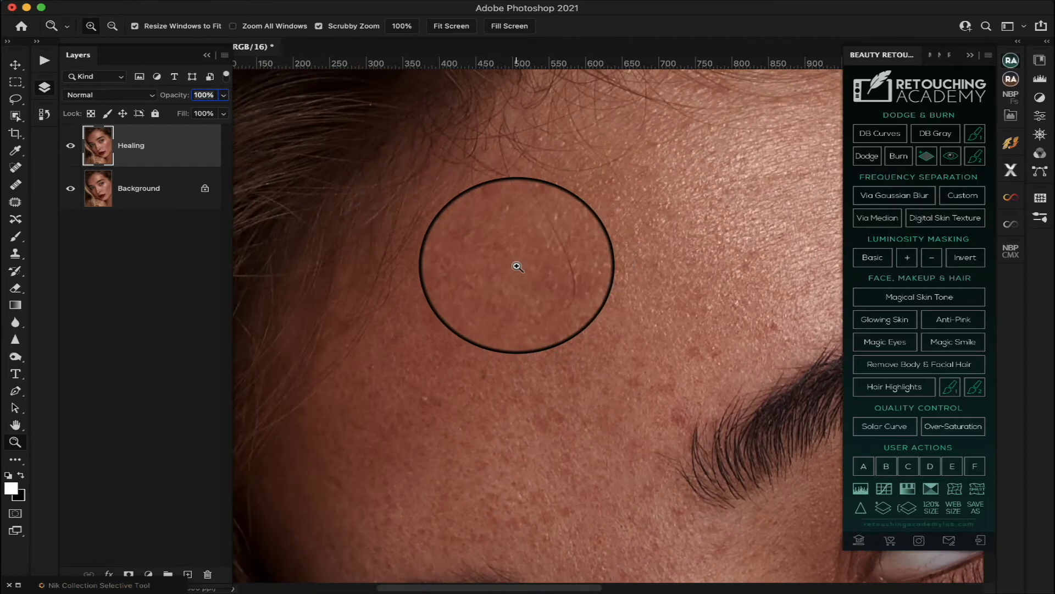
pyautogui.scroll(-4, 518, 266)
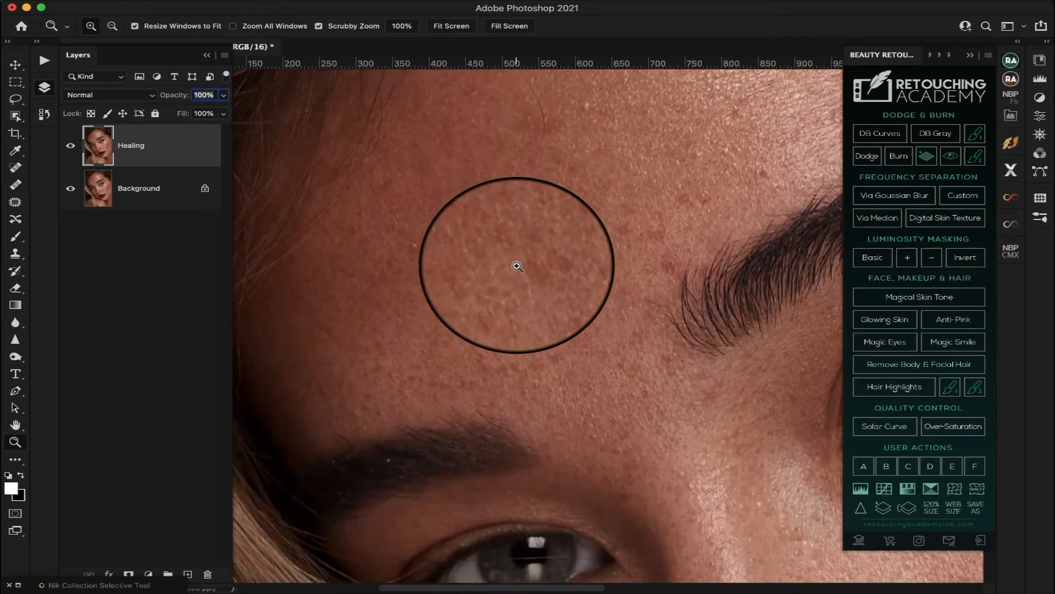
pyautogui.hscroll(5, 517, 267)
pyautogui.scroll(-1, 517, 267)
pyautogui.scroll(10, 518, 266)
pyautogui.hscroll(5, 517, 267)
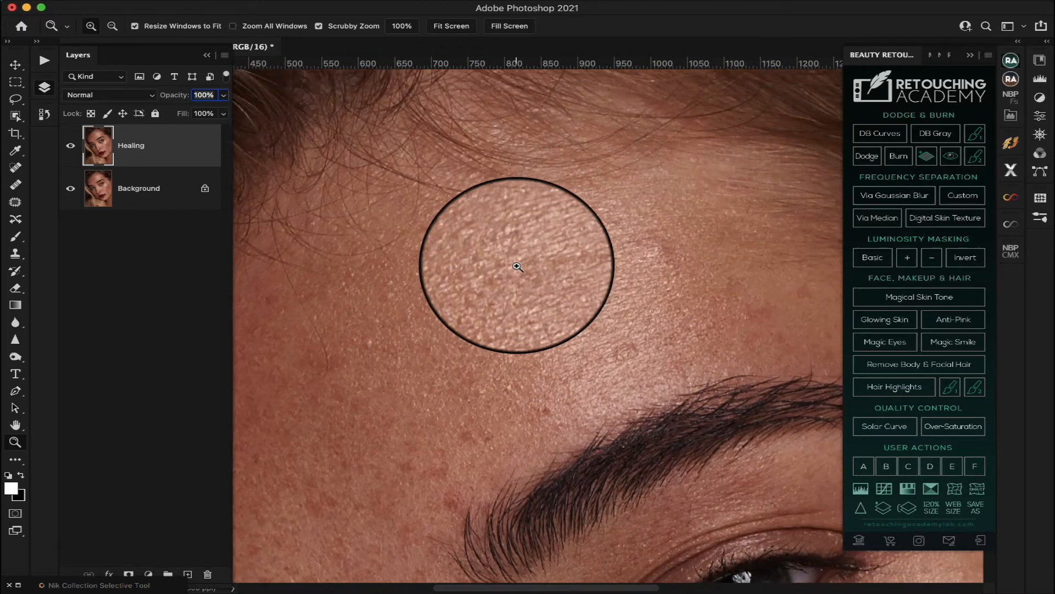
pyautogui.hscroll(3, 517, 266)
pyautogui.scroll(-2, 517, 267)
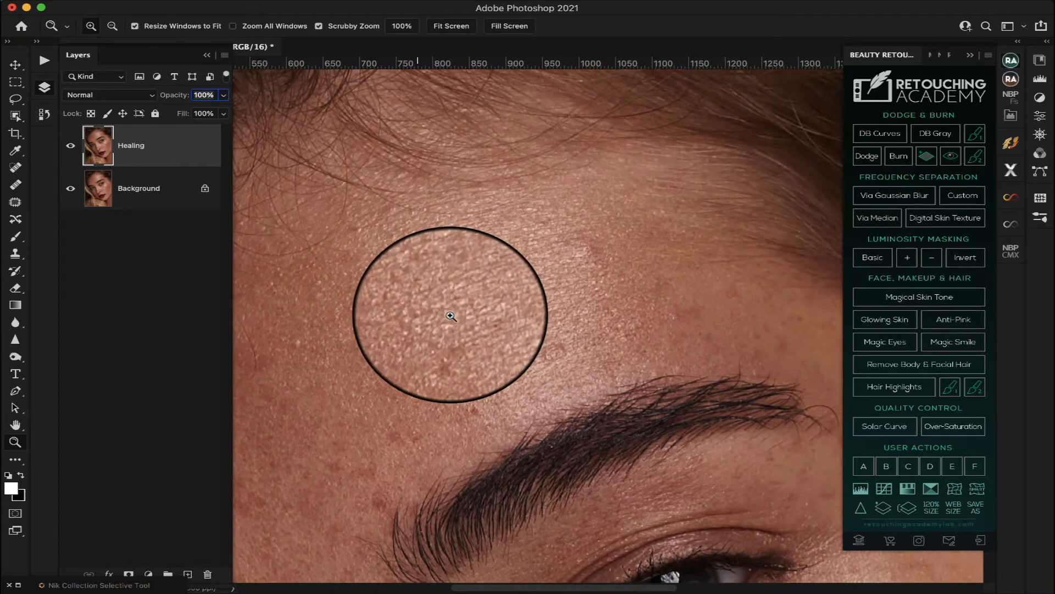
pyautogui.scroll(-10, 451, 316)
pyautogui.hscroll(8, 451, 316)
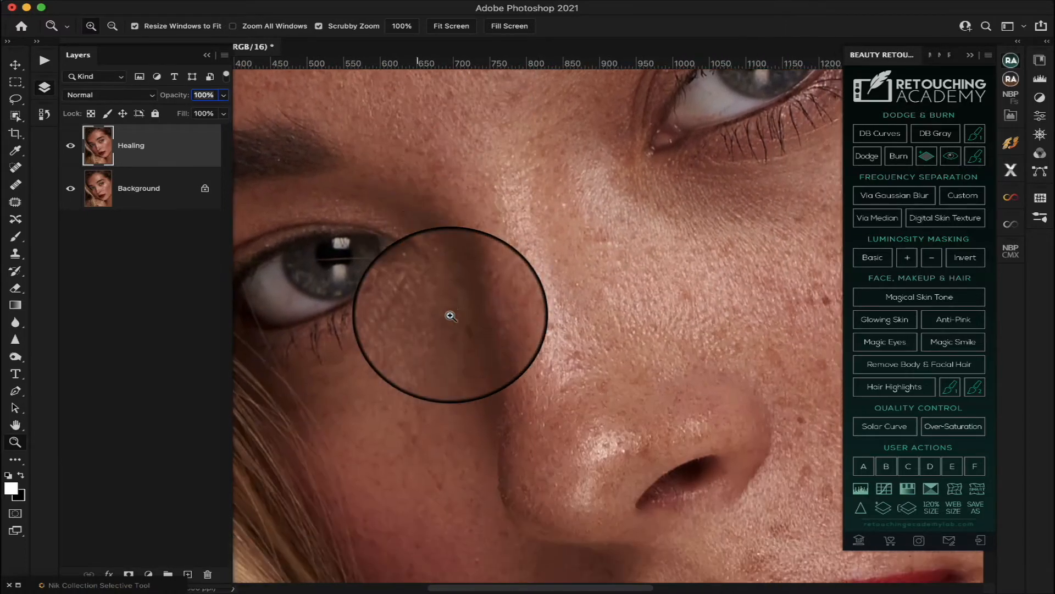
pyautogui.hscroll(4, 451, 316)
pyautogui.scroll(8, 450, 316)
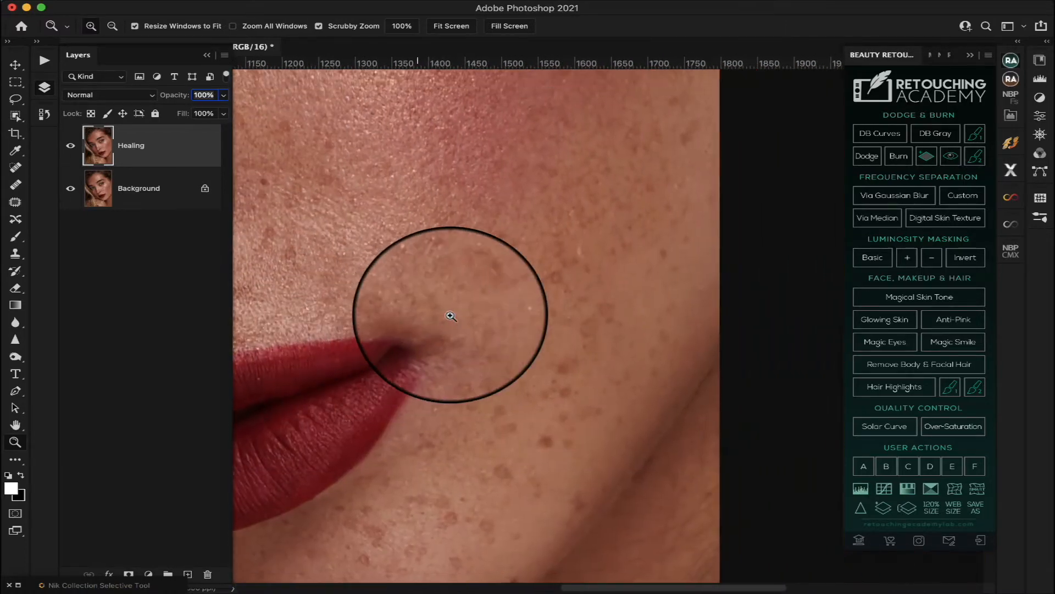
pyautogui.hscroll(-2, 451, 316)
pyautogui.hscroll(-10, 451, 316)
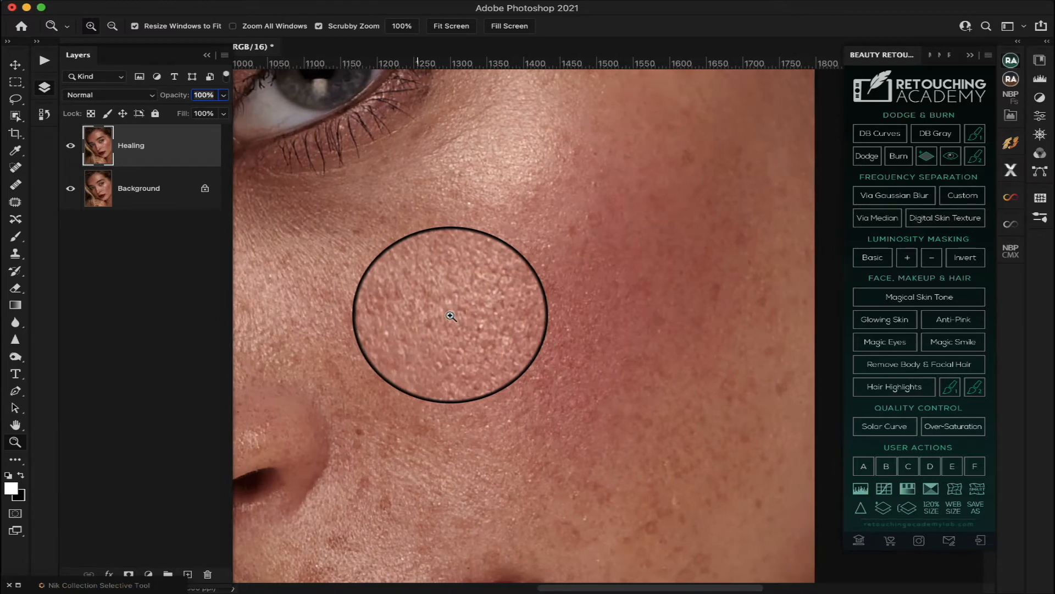
pyautogui.scroll(2, 451, 316)
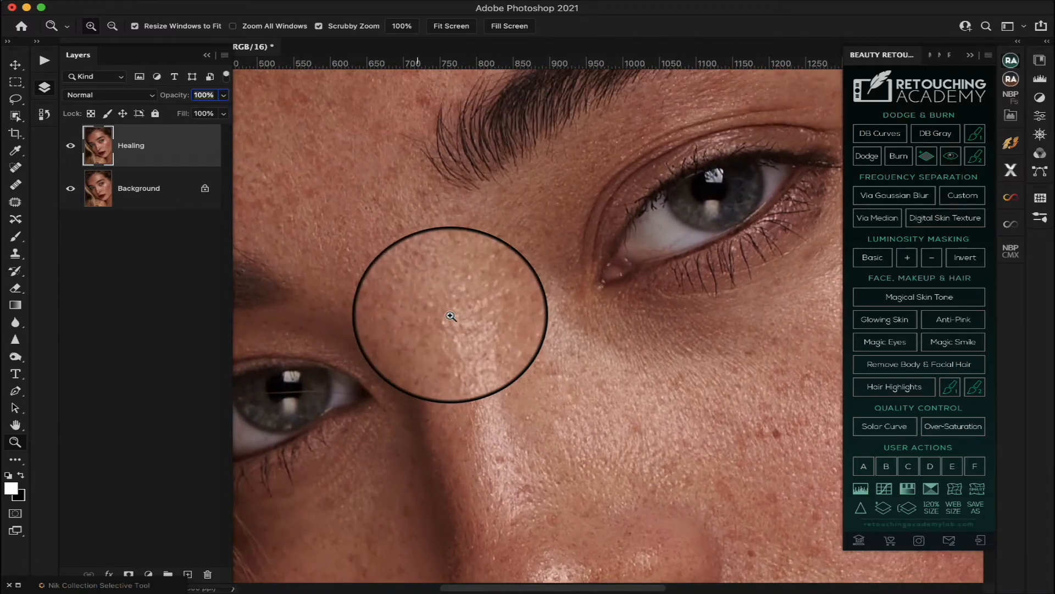
pyautogui.scroll(-5, 451, 316)
pyautogui.hscroll(-3, 451, 316)
pyautogui.scroll(-5, 451, 316)
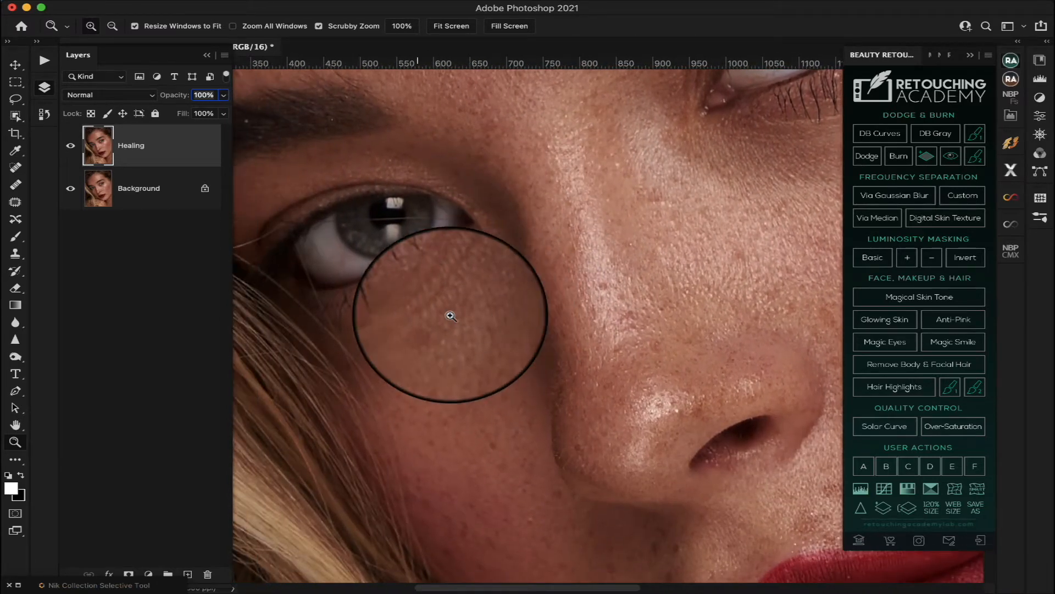
pyautogui.hscroll(-2, 451, 316)
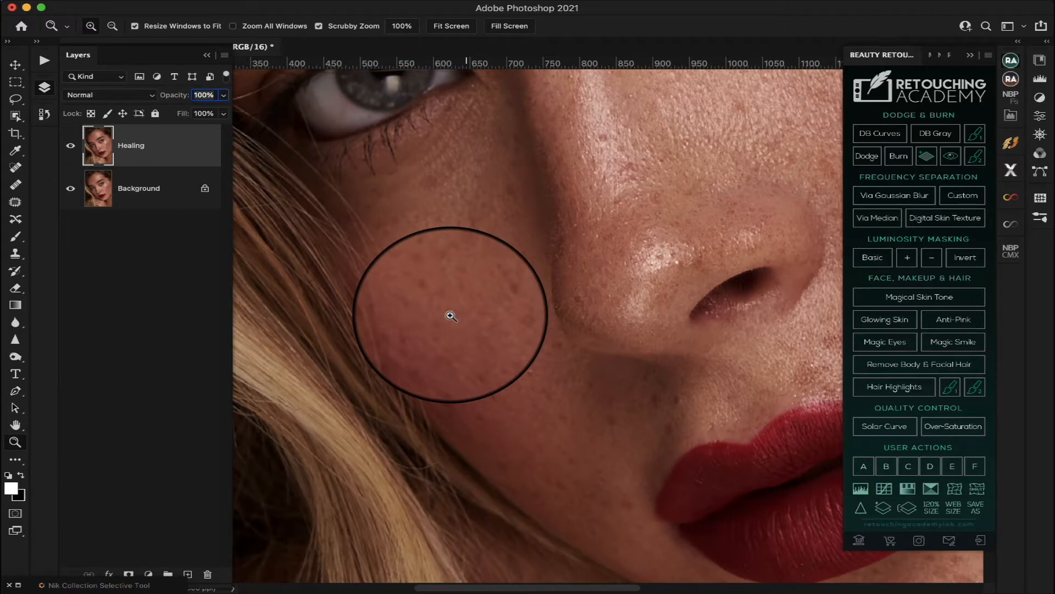
pyautogui.scroll(2, 451, 316)
pyautogui.hscroll(1, 451, 316)
pyautogui.scroll(10, 451, 316)
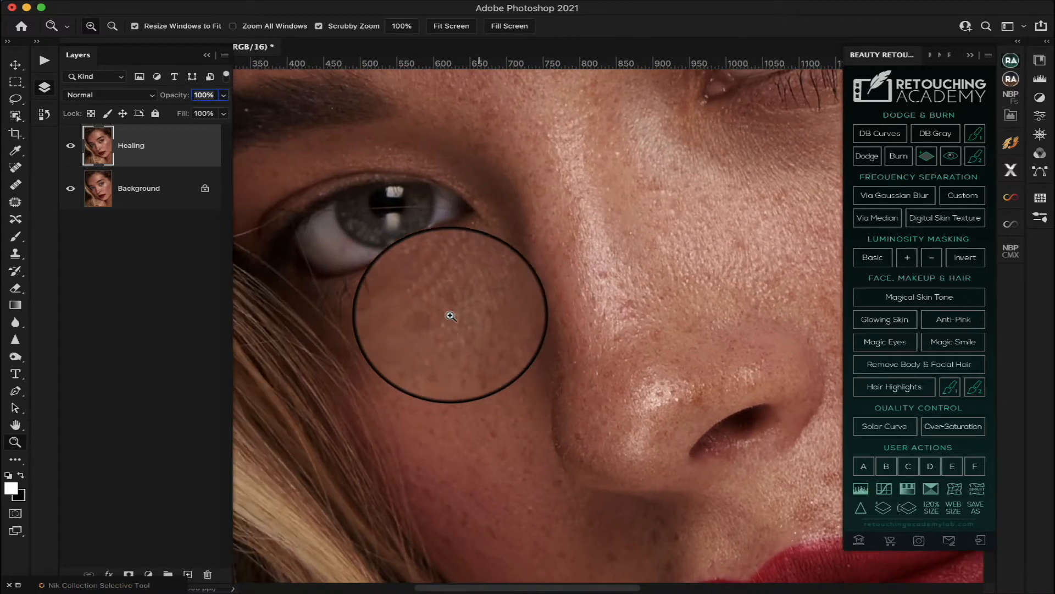
pyautogui.hscroll(-10, 451, 316)
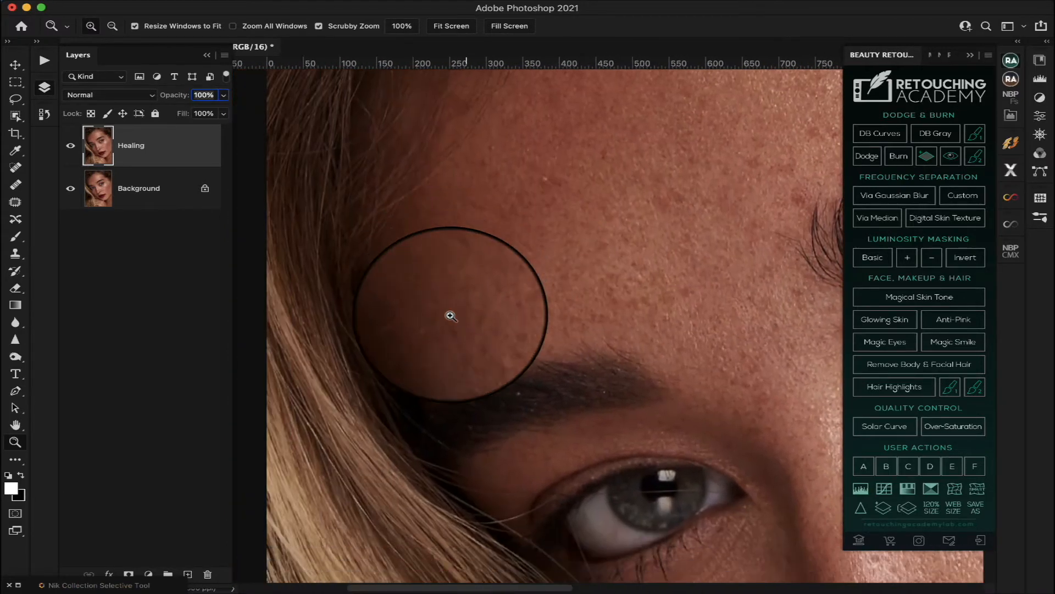
pyautogui.scroll(1, 451, 316)
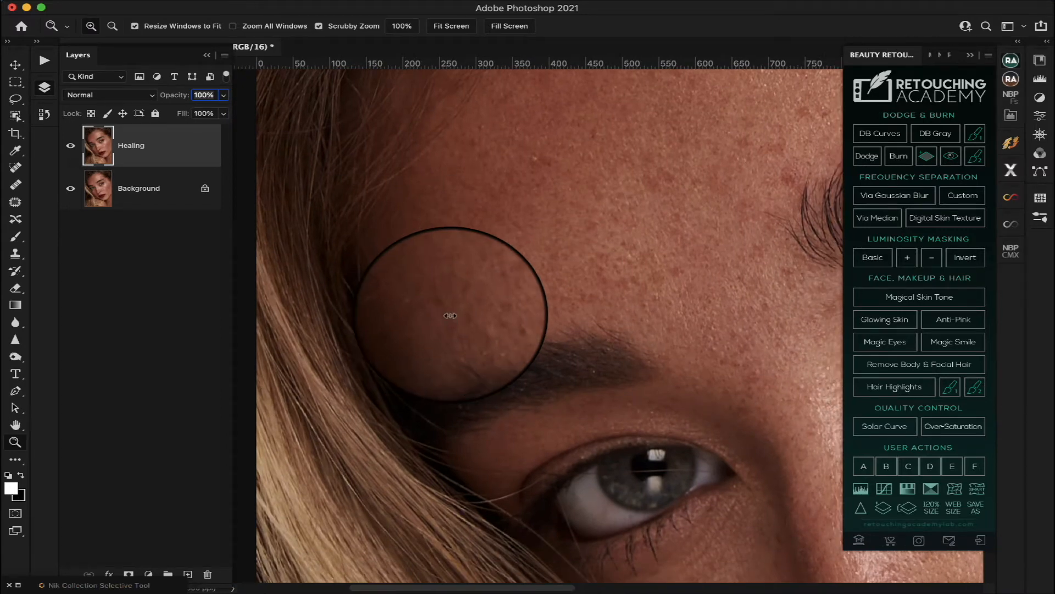
# Step: Heal the round spot above the fuller eyebrow and the blemish higher on the forehead with a size 25 Spot Healing Brush
pyautogui.click(15, 167)
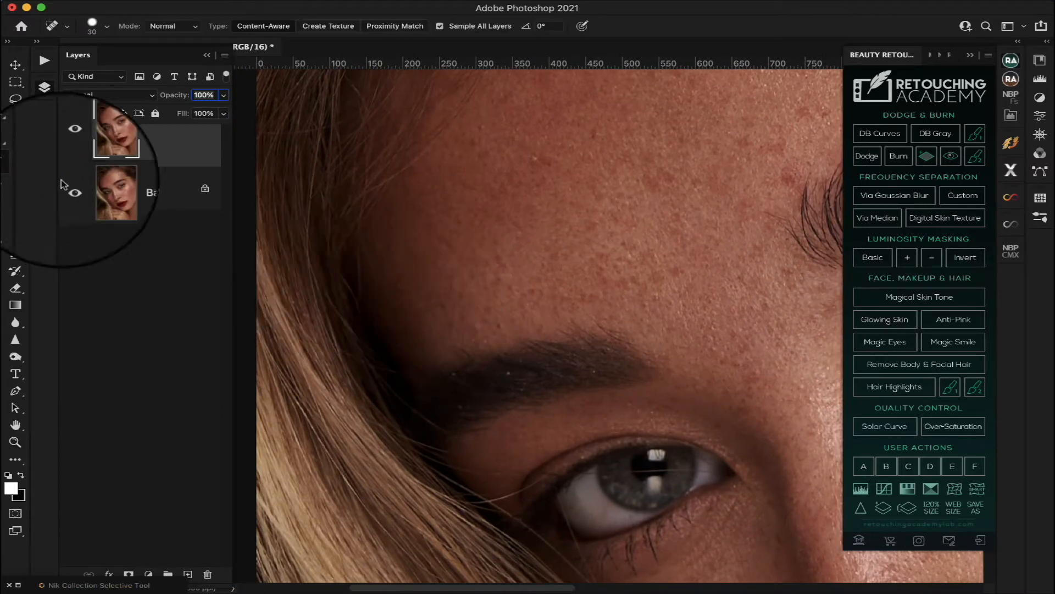
pyautogui.scroll(-3, 368, 261)
pyautogui.hscroll(1, 368, 261)
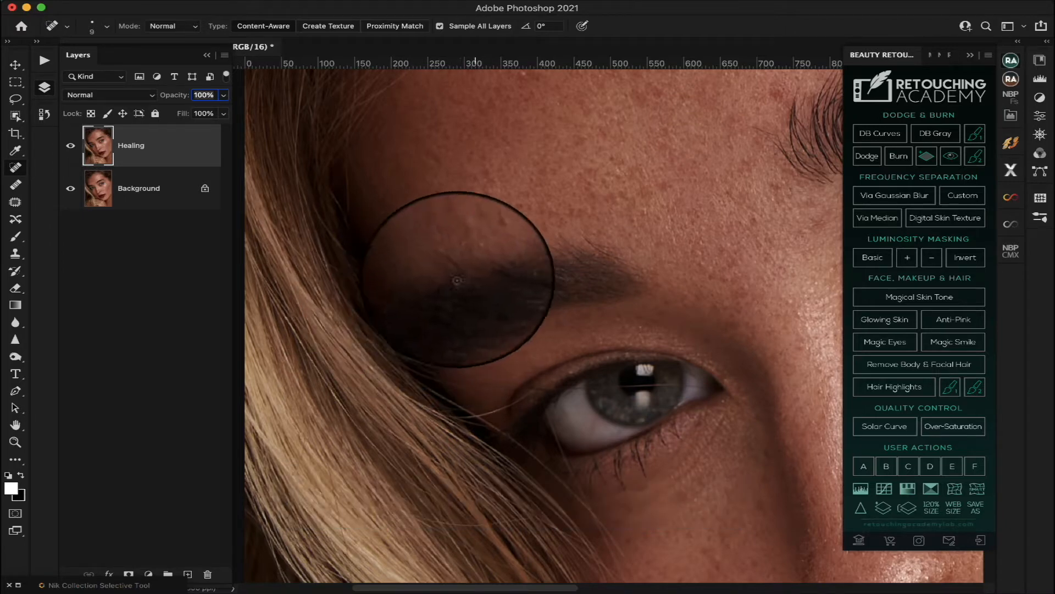
pyautogui.hscroll(2, 516, 250)
pyautogui.scroll(2, 517, 250)
pyautogui.hscroll(5, 515, 248)
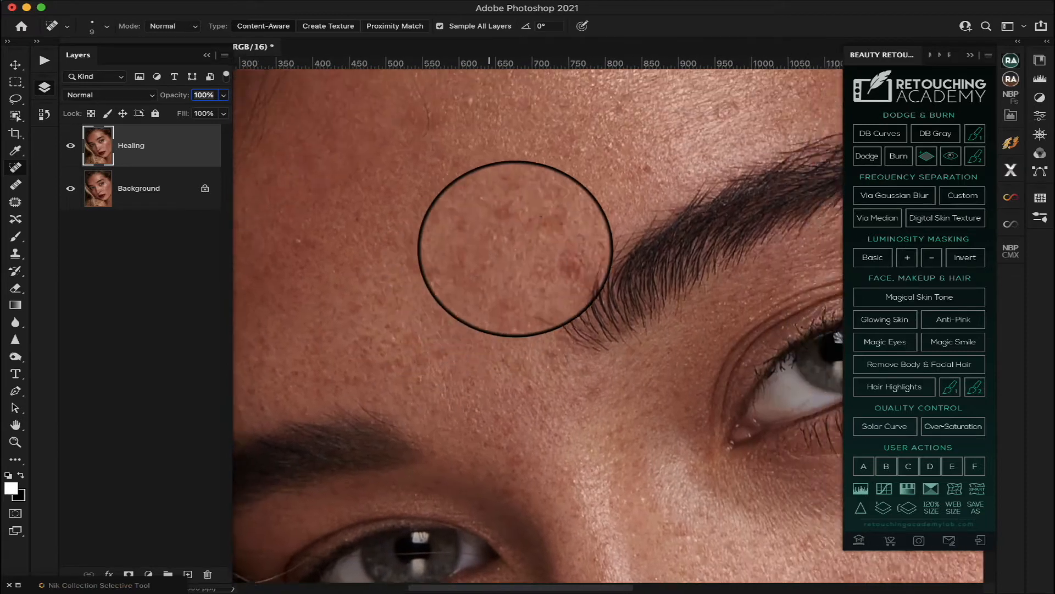
pyautogui.scroll(3, 515, 249)
pyautogui.hscroll(3, 515, 249)
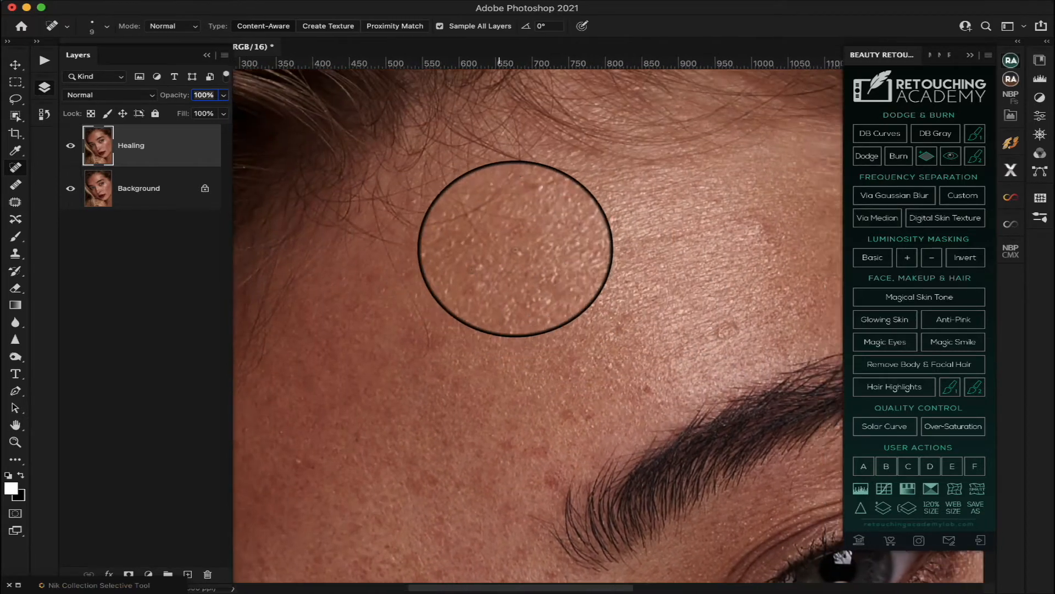
pyautogui.scroll(2, 516, 240)
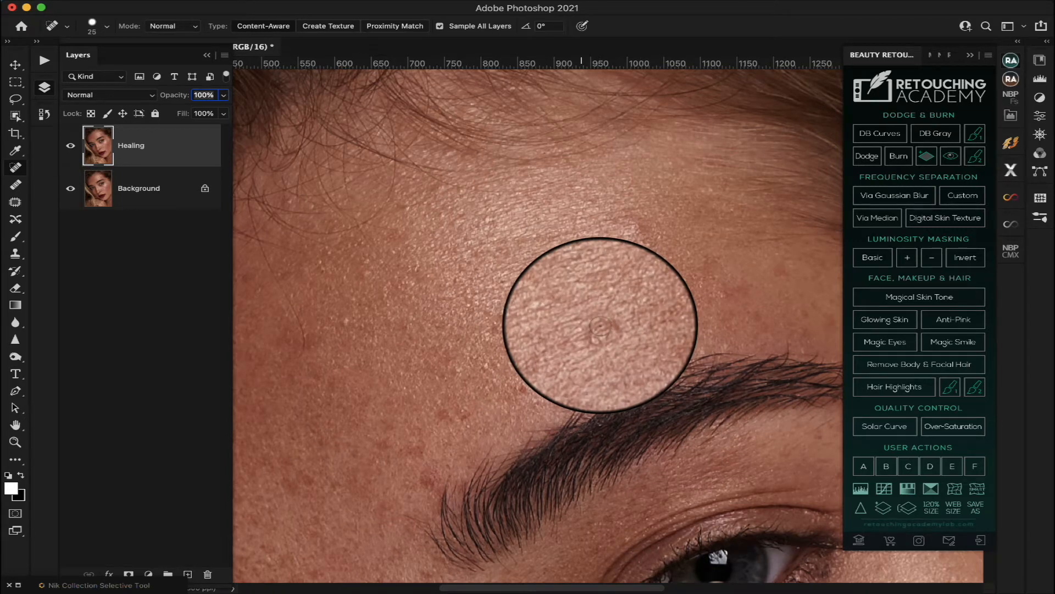
pyautogui.click(599, 330)
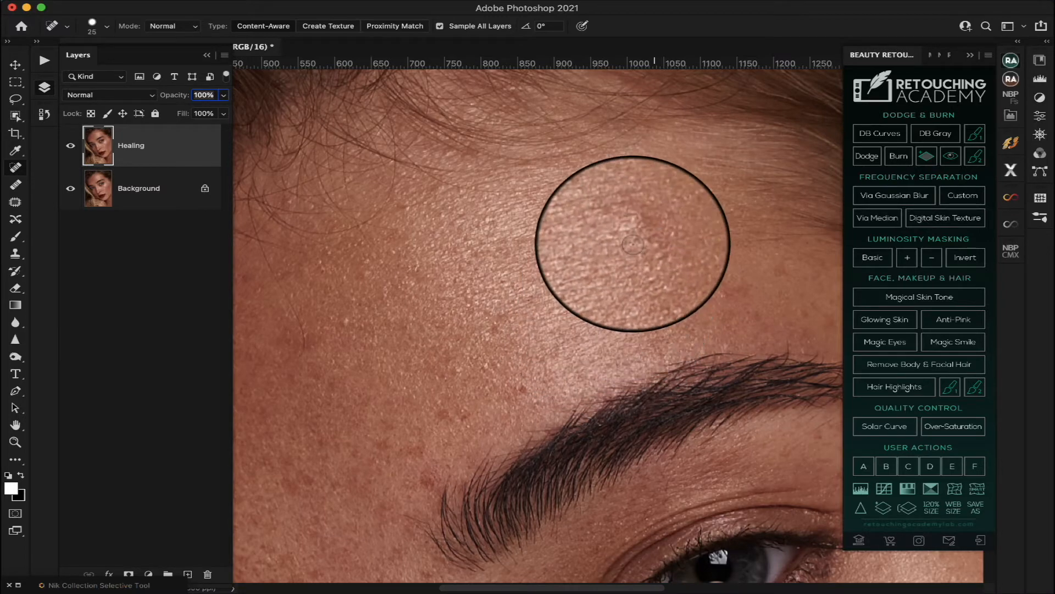
pyautogui.click(635, 224)
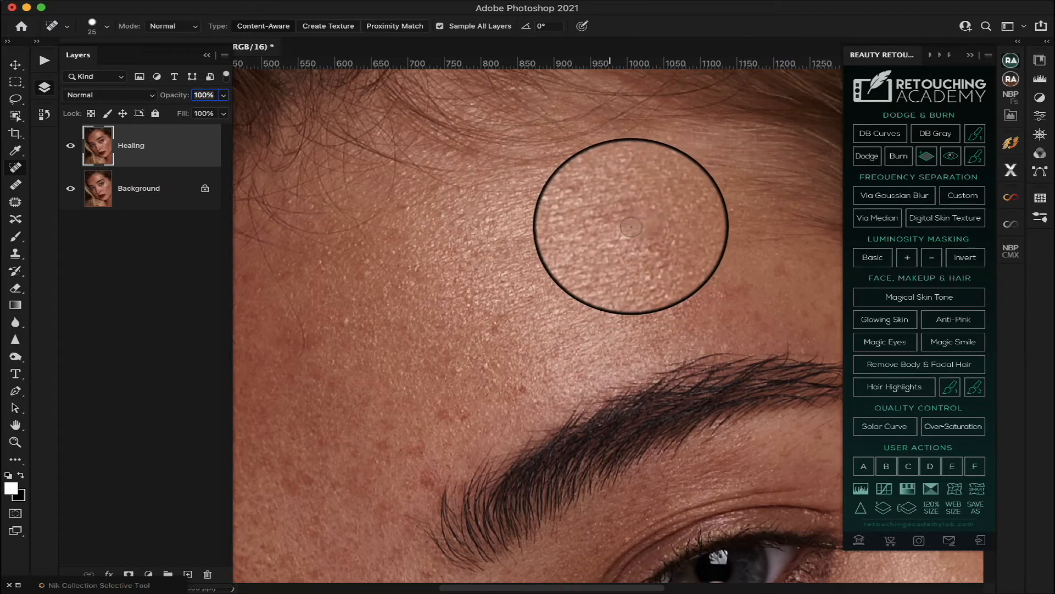
# Step: Patch the remaining uneven area on the upper forehead with nearby clean skin using the Patch tool, and clear the selection
pyautogui.click(16, 202)
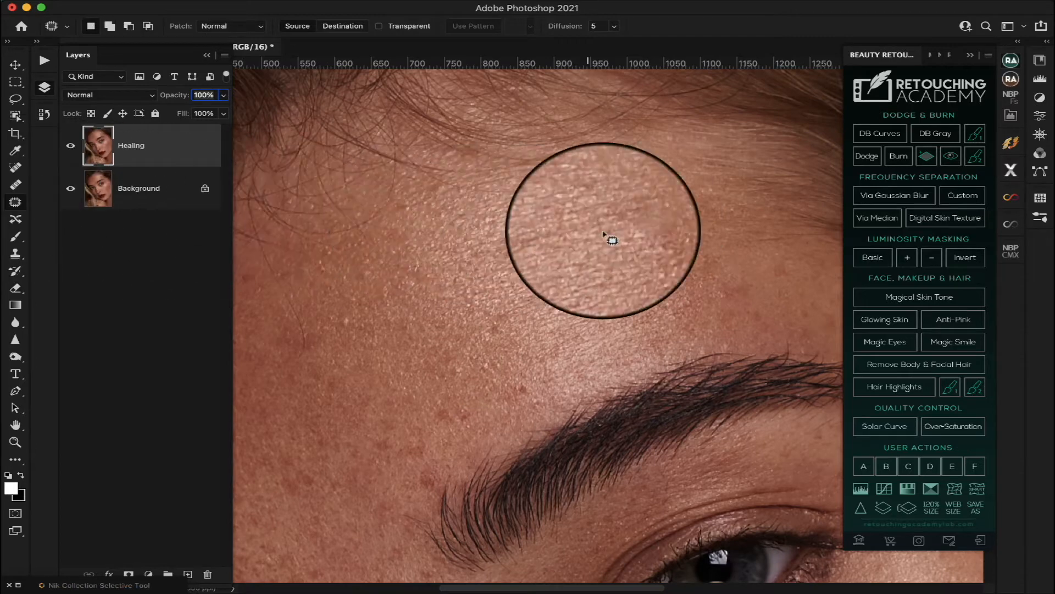
pyautogui.moveTo(676, 236)
pyautogui.mouseDown()
pyautogui.moveTo(660, 221)
pyautogui.moveTo(612, 224)
pyautogui.moveTo(667, 241)
pyautogui.moveTo(675, 225)
pyautogui.moveTo(608, 230)
pyautogui.moveTo(585, 278)
pyautogui.moveTo(593, 275)
pyautogui.mouseUp()
pyautogui.press('super+d')
pyautogui.scroll(-3, 642, 245)
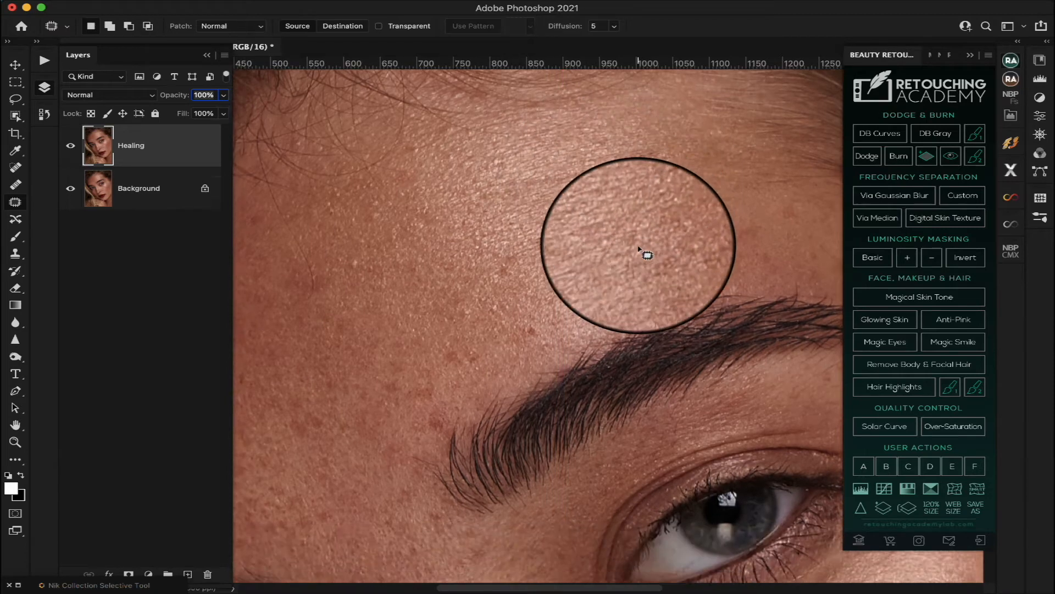
# Step: Patch the stray hairs below the hairline on the upper forehead with nearby clean skin, and clear the selection
pyautogui.moveTo(511, 231)
pyautogui.mouseDown()
pyautogui.moveTo(498, 249)
pyautogui.moveTo(535, 237)
pyautogui.moveTo(524, 227)
pyautogui.moveTo(500, 240)
pyautogui.mouseUp()
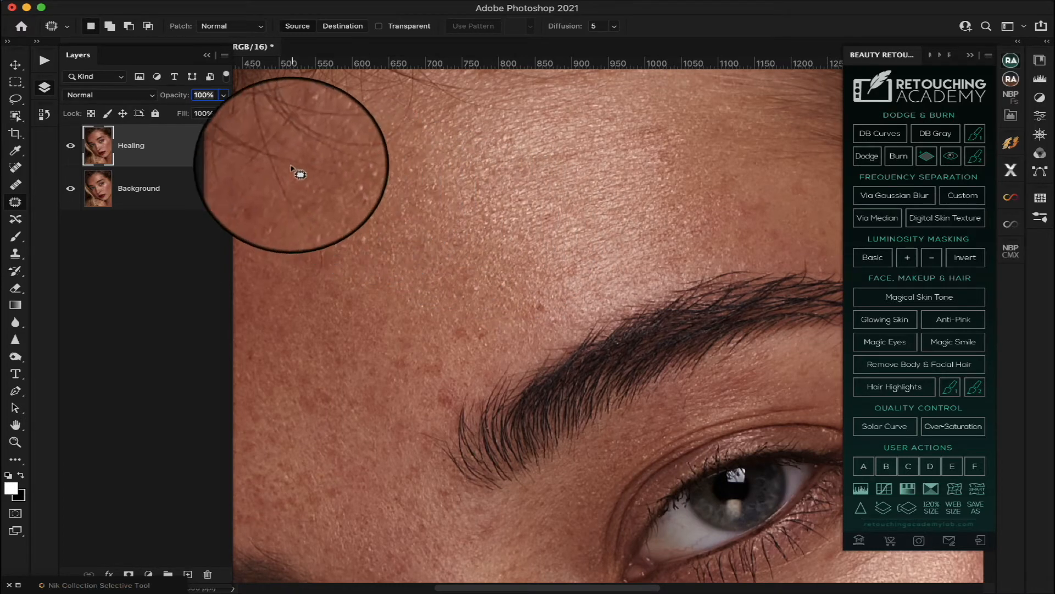
pyautogui.moveTo(290, 170)
pyautogui.mouseDown()
pyautogui.moveTo(318, 218)
pyautogui.moveTo(328, 272)
pyautogui.moveTo(314, 279)
pyautogui.moveTo(274, 163)
pyautogui.mouseUp()
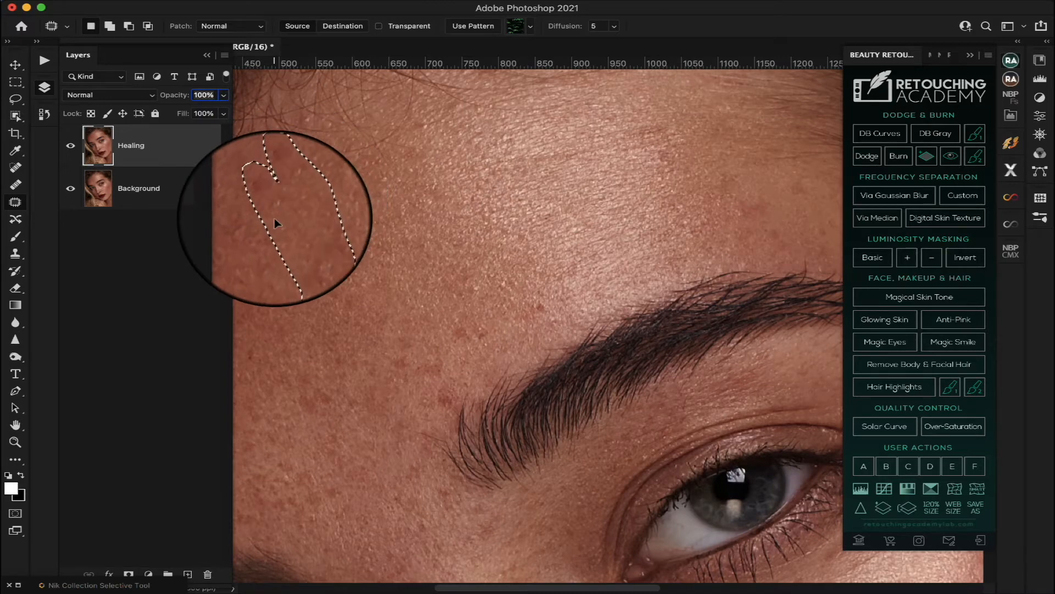
pyautogui.moveTo(311, 226); pyautogui.dragTo(362, 218)
pyautogui.press('super+d')
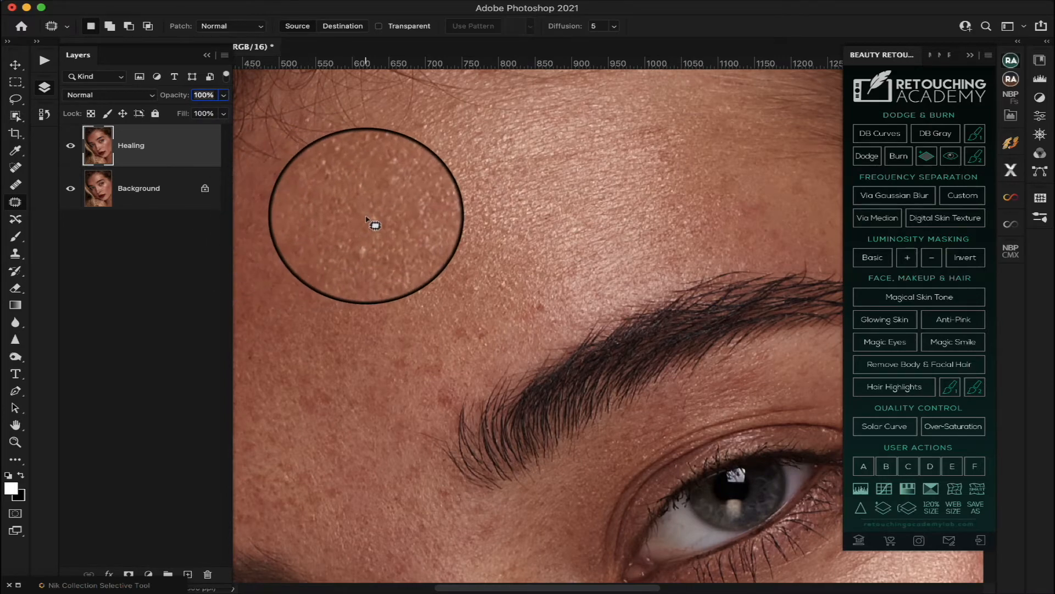
# Step: Patch two more uneven areas on the forehead between the hairline and the eyebrows with cleaner neighbouring skin, deselecting after each
pyautogui.scroll(4, 366, 217)
pyautogui.scroll(-2, 366, 218)
pyautogui.hscroll(-8, 373, 225)
pyautogui.scroll(-3, 373, 224)
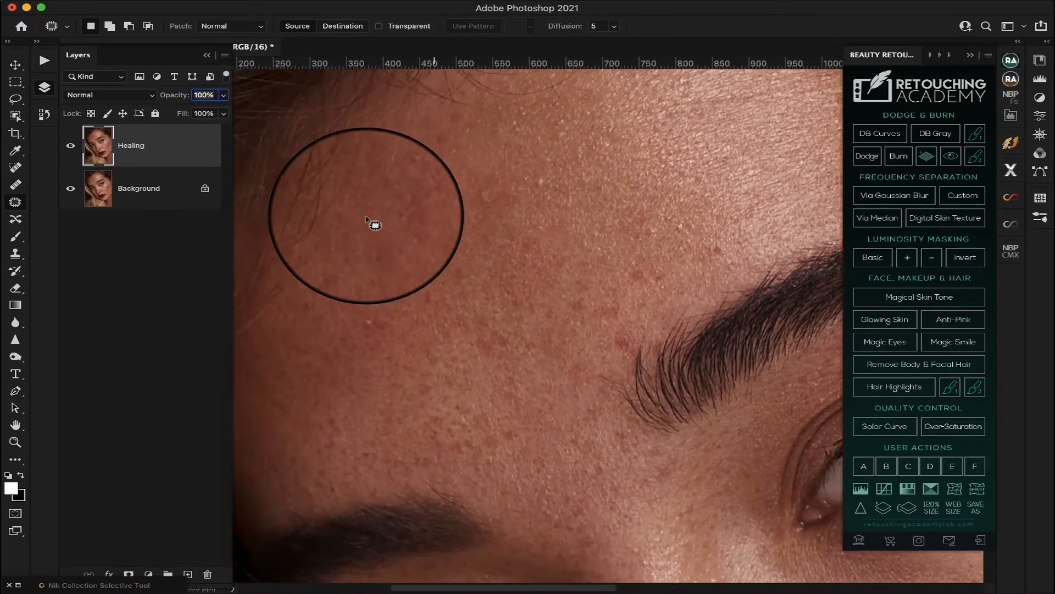
pyautogui.moveTo(440, 279)
pyautogui.mouseDown()
pyautogui.moveTo(446, 307)
pyautogui.moveTo(457, 290)
pyautogui.moveTo(497, 281)
pyautogui.mouseUp()
pyautogui.press('super+d')
pyautogui.moveTo(601, 158)
pyautogui.mouseDown()
pyautogui.moveTo(627, 157)
pyautogui.moveTo(637, 141)
pyautogui.mouseUp()
pyautogui.press('super+d')
# Step: Patch the light stray hair crossing the upper eyelid of the eye beside the blonde hair, and clear the selection
pyautogui.scroll(-5, 568, 236)
pyautogui.hscroll(2, 568, 236)
pyautogui.scroll(-6, 567, 235)
pyautogui.hscroll(-1, 567, 235)
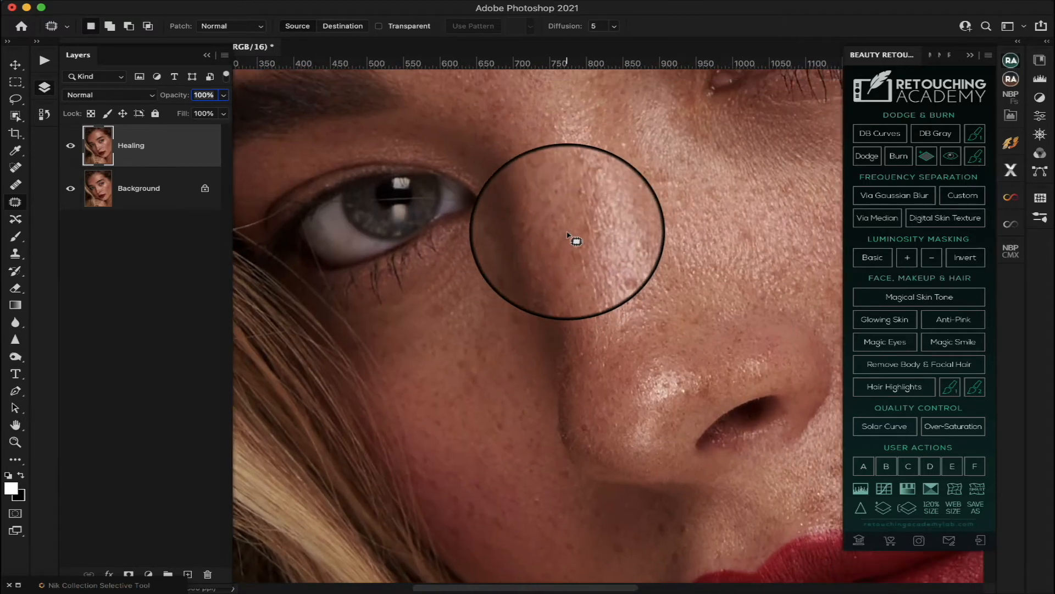
pyautogui.scroll(1, 567, 235)
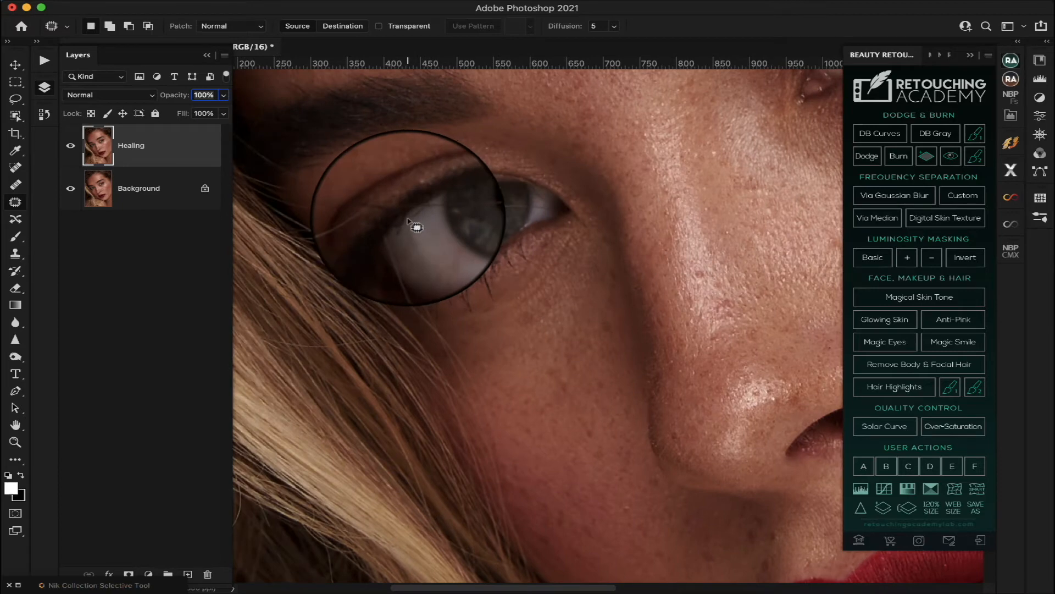
pyautogui.hscroll(-3, 412, 224)
pyautogui.moveTo(346, 190)
pyautogui.mouseDown()
pyautogui.moveTo(360, 208)
pyautogui.moveTo(414, 218)
pyautogui.moveTo(369, 207)
pyautogui.moveTo(383, 190)
pyautogui.moveTo(427, 214)
pyautogui.moveTo(380, 206)
pyautogui.mouseUp()
pyautogui.press('super+d')
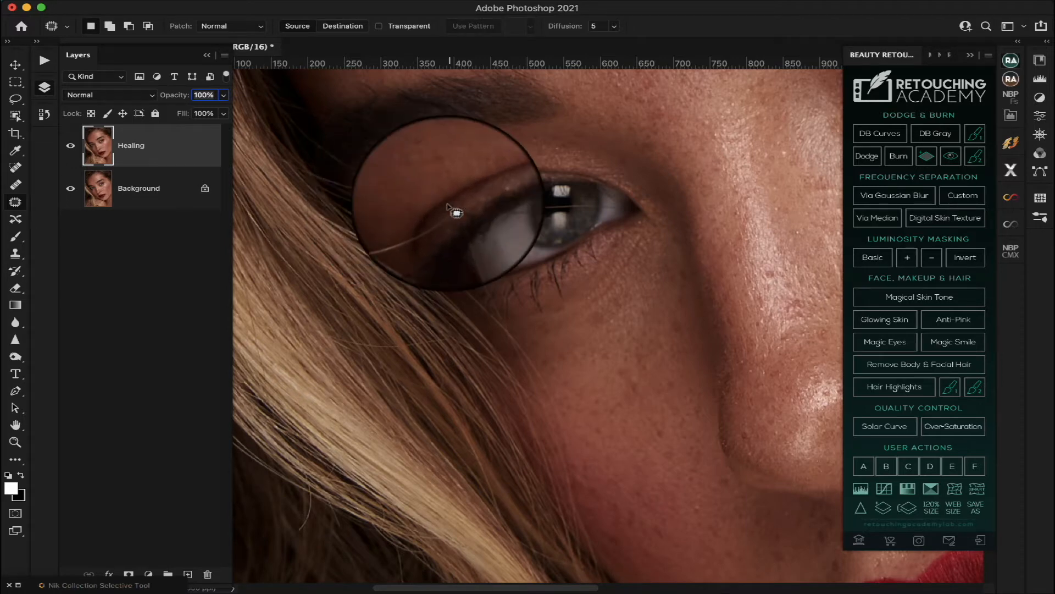
pyautogui.moveTo(450, 208)
pyautogui.mouseDown()
pyautogui.moveTo(472, 215)
pyautogui.moveTo(439, 210)
pyautogui.moveTo(463, 200)
pyautogui.moveTo(428, 221)
pyautogui.moveTo(454, 211)
pyautogui.mouseUp()
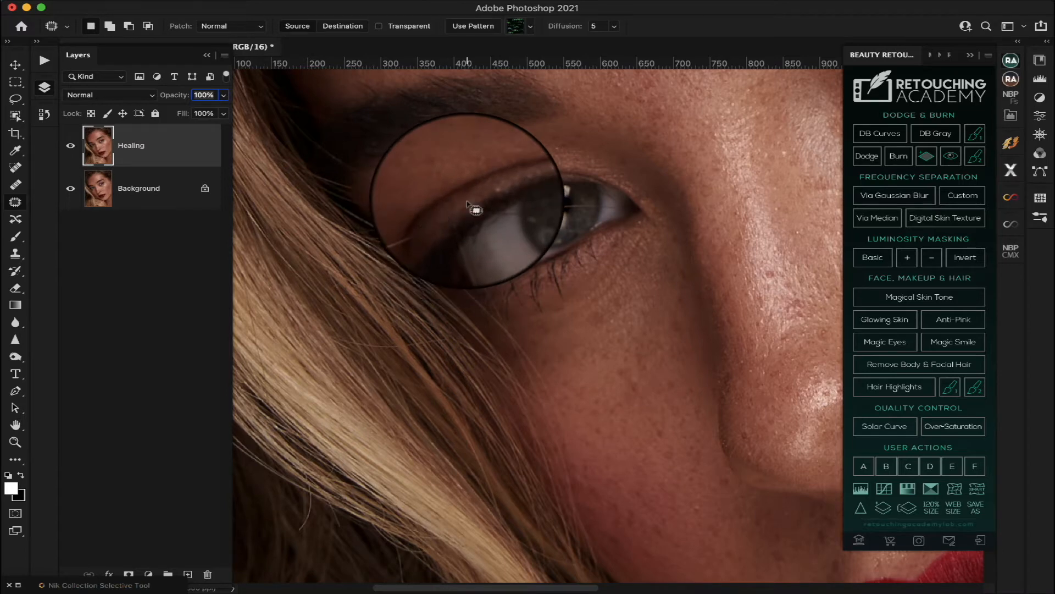
pyautogui.moveTo(467, 202)
pyautogui.mouseDown()
pyautogui.moveTo(487, 190)
pyautogui.moveTo(478, 194)
pyautogui.mouseUp()
pyautogui.press('super+d')
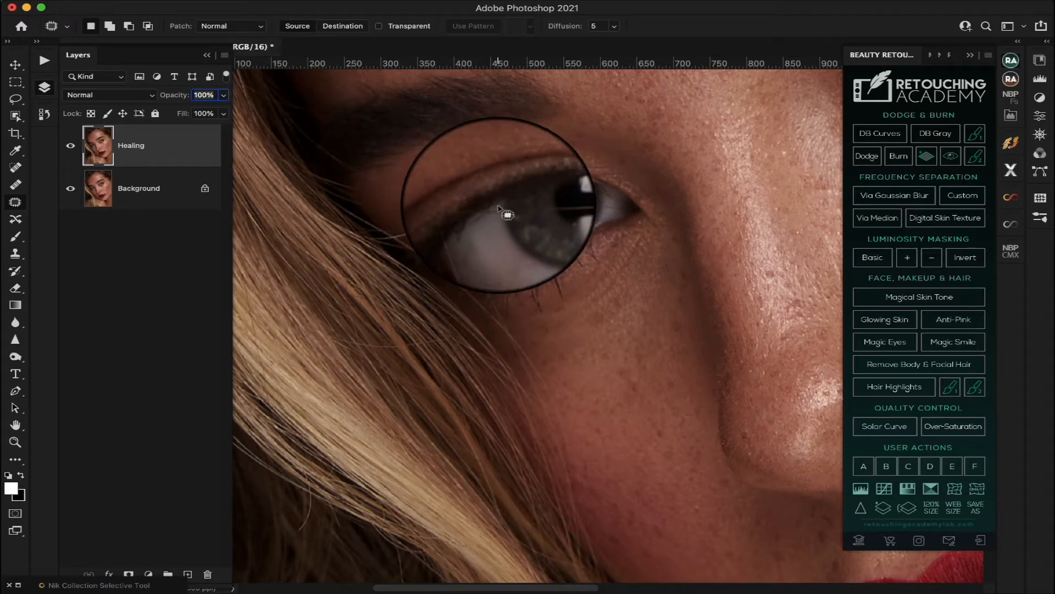
# Step: Patch the stray hair where it crosses the upper lash line, the outer eye white and the outer part of the iris
pyautogui.press('super+plus')
pyautogui.press('super+plus')
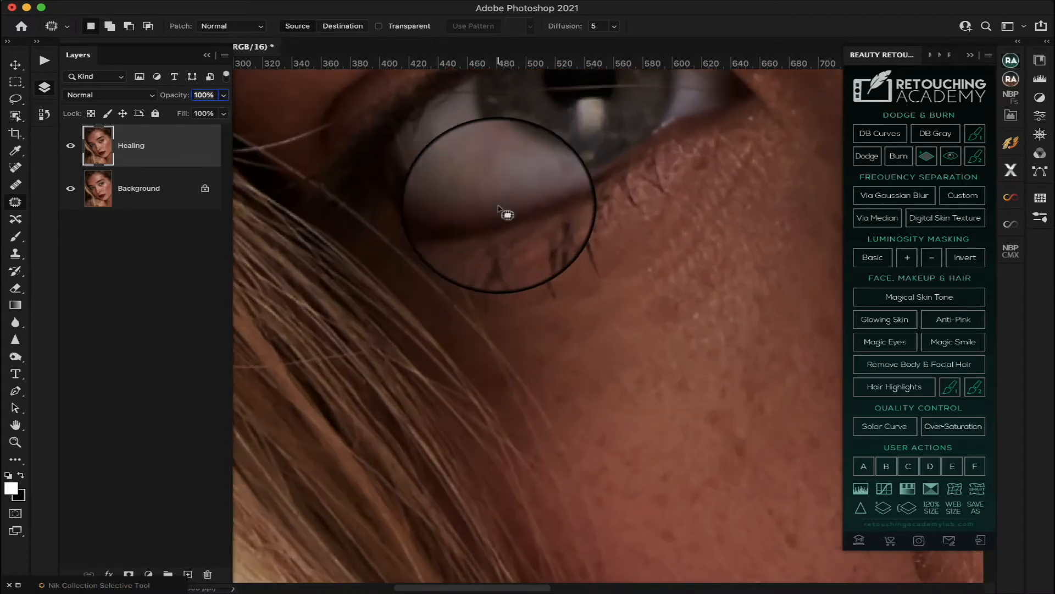
pyautogui.scroll(5, 499, 208)
pyautogui.scroll(4, 499, 207)
pyautogui.hscroll(-2, 499, 207)
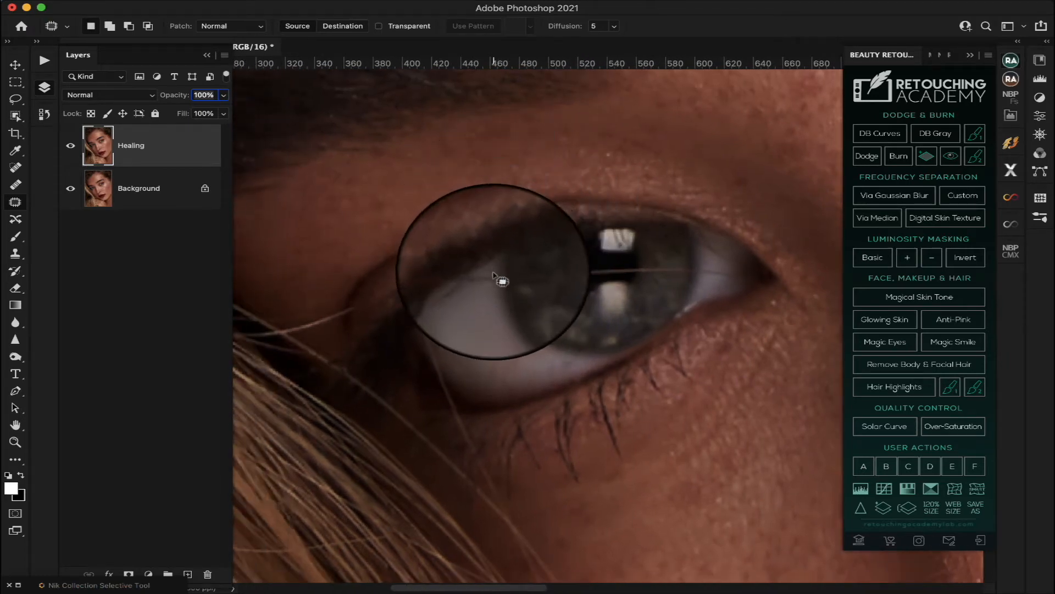
pyautogui.moveTo(493, 274)
pyautogui.mouseDown()
pyautogui.moveTo(459, 275)
pyautogui.moveTo(493, 271)
pyautogui.moveTo(482, 305)
pyautogui.moveTo(469, 280)
pyautogui.mouseUp()
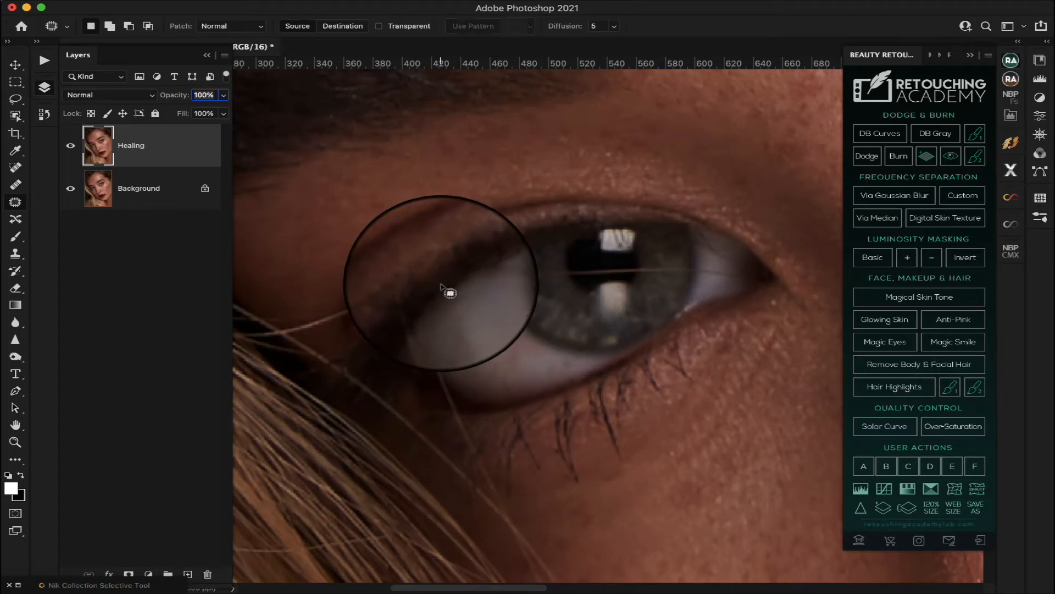
pyautogui.moveTo(506, 271)
pyautogui.mouseDown()
pyautogui.moveTo(538, 272)
pyautogui.moveTo(502, 279)
pyautogui.moveTo(518, 264)
pyautogui.moveTo(556, 273)
pyautogui.mouseUp()
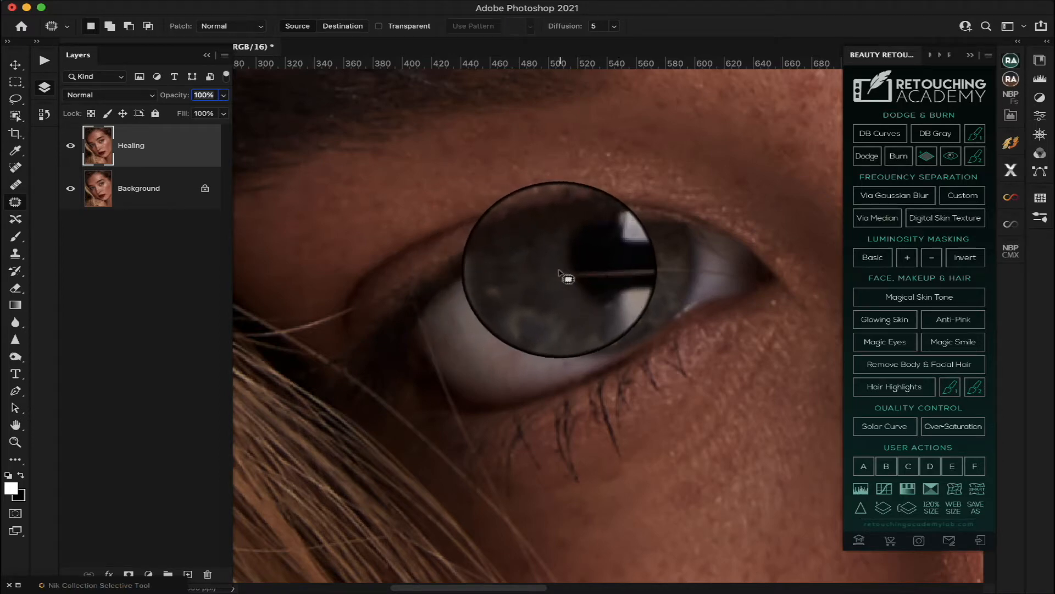
# Step: Patch the stray hair across the pupil, the pupil's edge and the nose-side part of the iris, deselecting after each
pyautogui.moveTo(572, 271)
pyautogui.mouseDown()
pyautogui.moveTo(614, 278)
pyautogui.moveTo(651, 265)
pyautogui.moveTo(572, 270)
pyautogui.mouseUp()
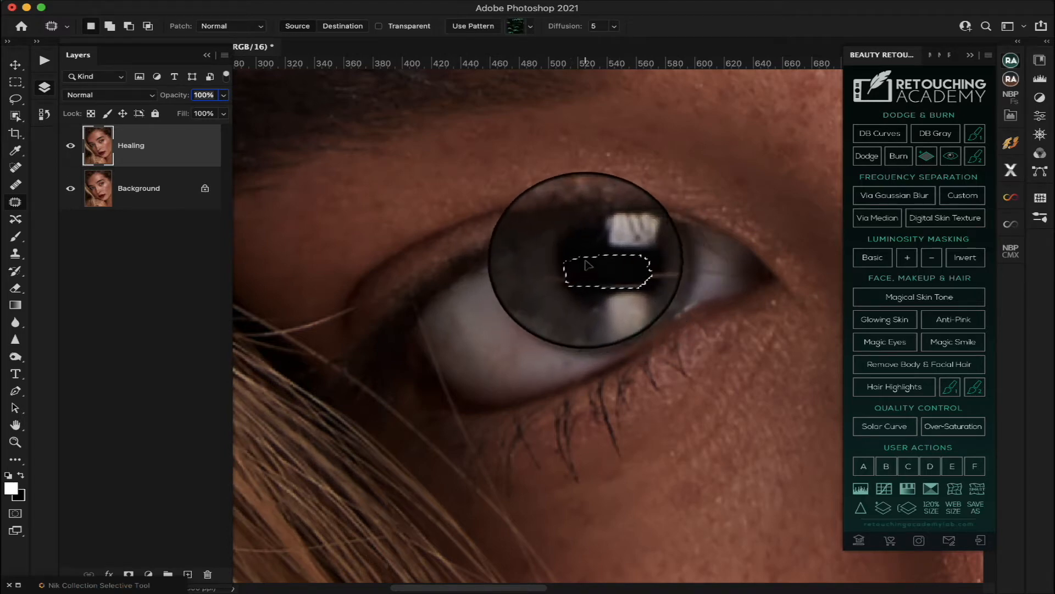
pyautogui.press('super+d')
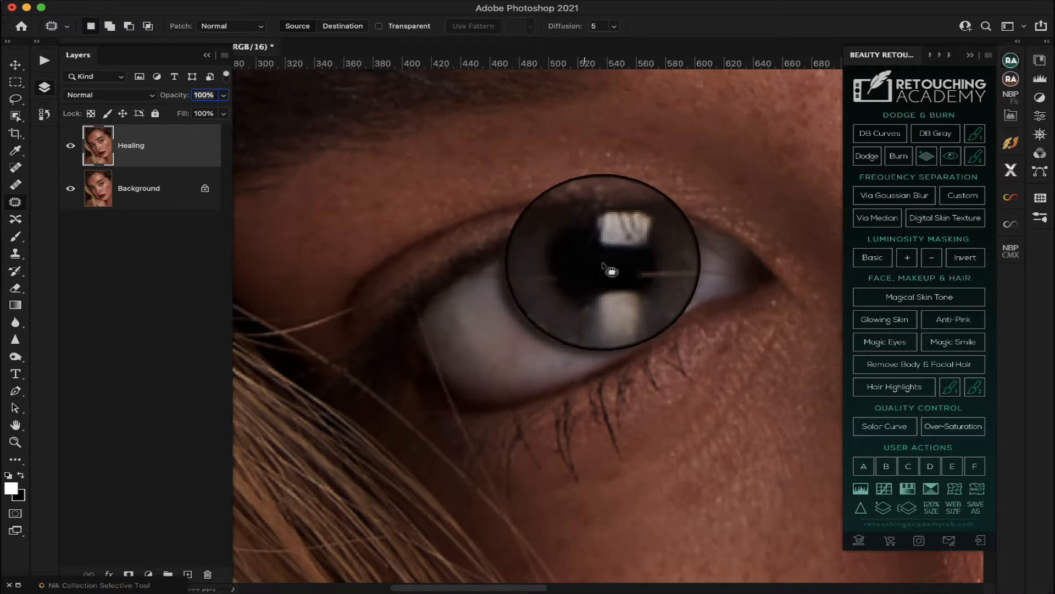
pyautogui.moveTo(621, 268)
pyautogui.mouseDown()
pyautogui.moveTo(656, 269)
pyautogui.moveTo(611, 275)
pyautogui.moveTo(618, 259)
pyautogui.mouseUp()
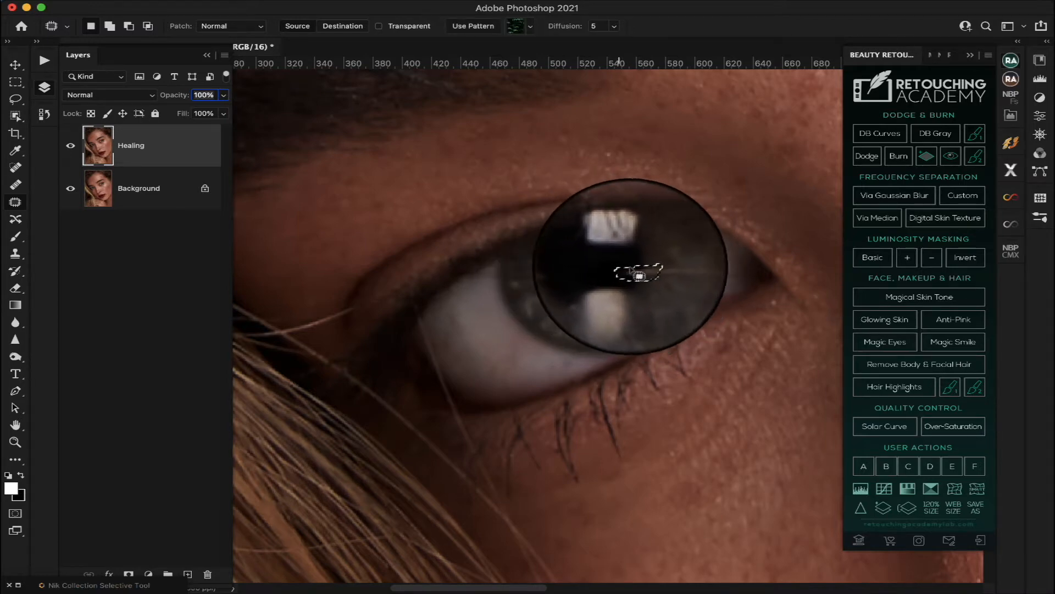
pyautogui.press('super+d')
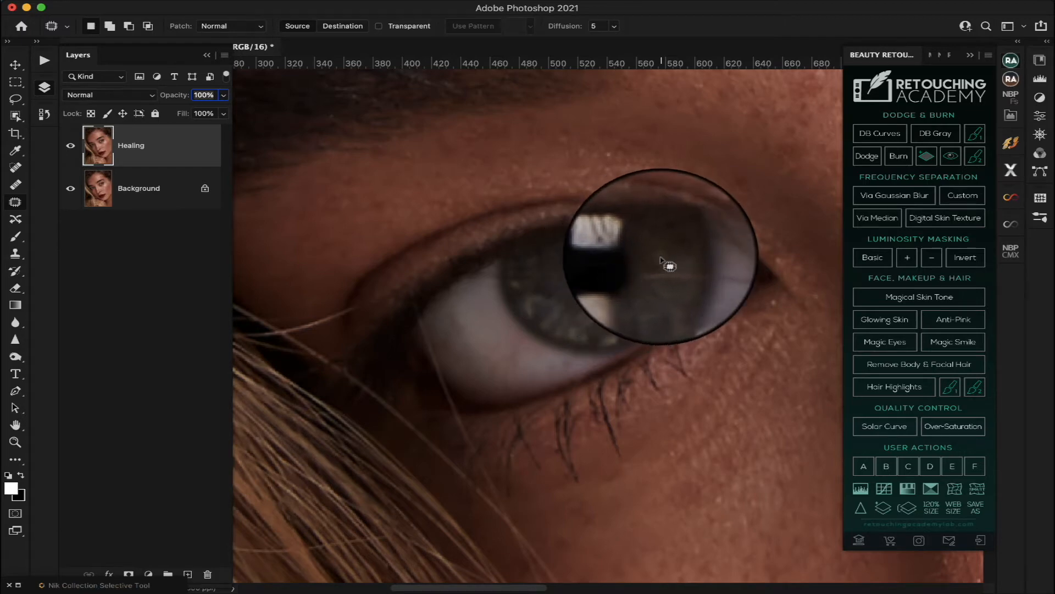
pyautogui.moveTo(645, 266)
pyautogui.mouseDown()
pyautogui.moveTo(671, 259)
pyautogui.moveTo(676, 268)
pyautogui.moveTo(640, 283)
pyautogui.moveTo(638, 258)
pyautogui.mouseUp()
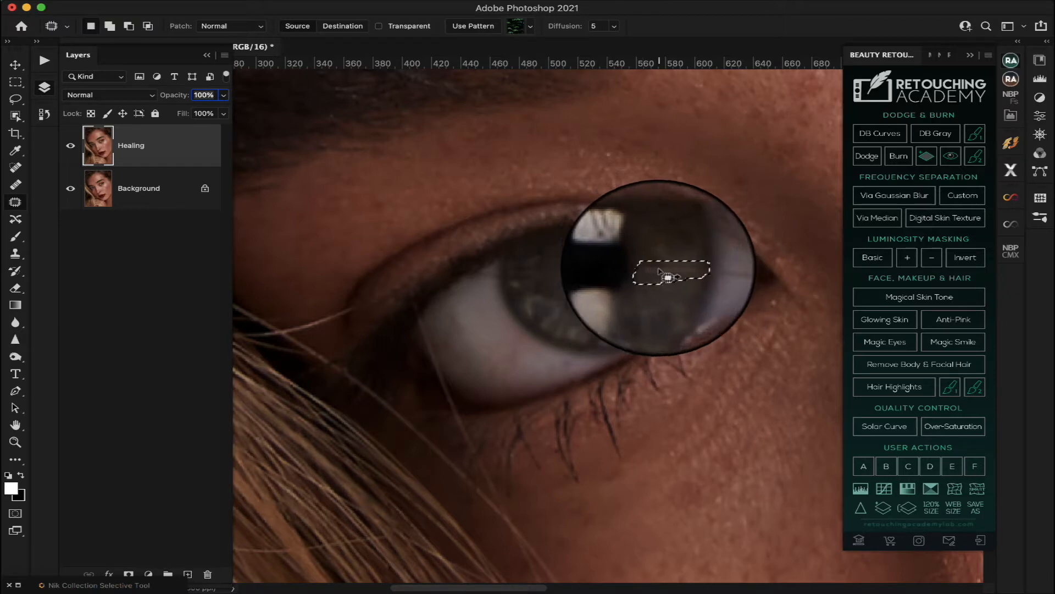
pyautogui.press('super+d')
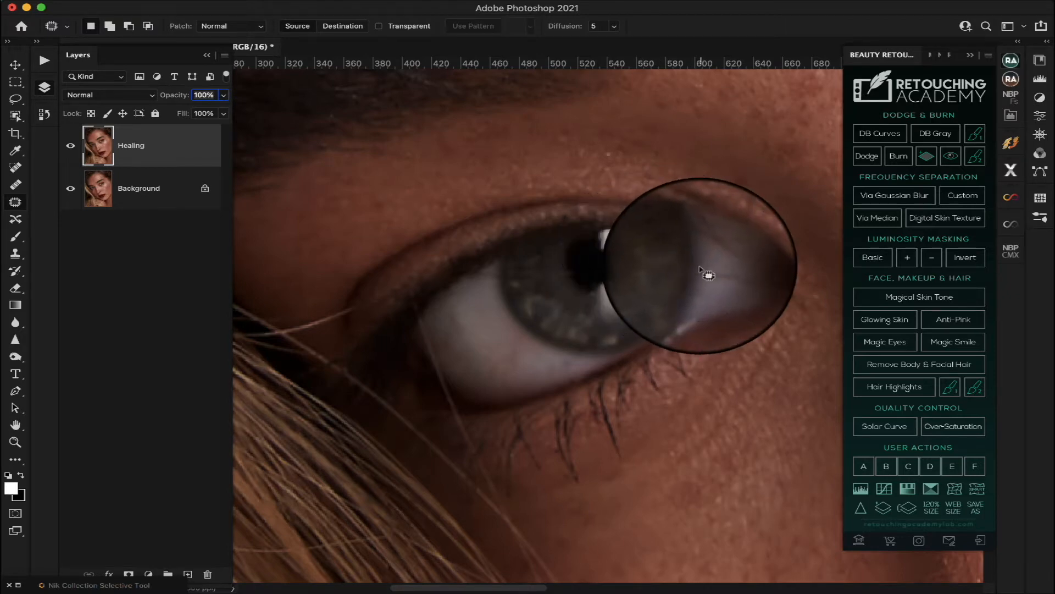
# Step: Remove the fine hair lines across the eye white near the inner corner with the Patch tool, and deselect
pyautogui.moveTo(700, 268)
pyautogui.mouseDown()
pyautogui.moveTo(741, 276)
pyautogui.moveTo(691, 273)
pyautogui.mouseUp()
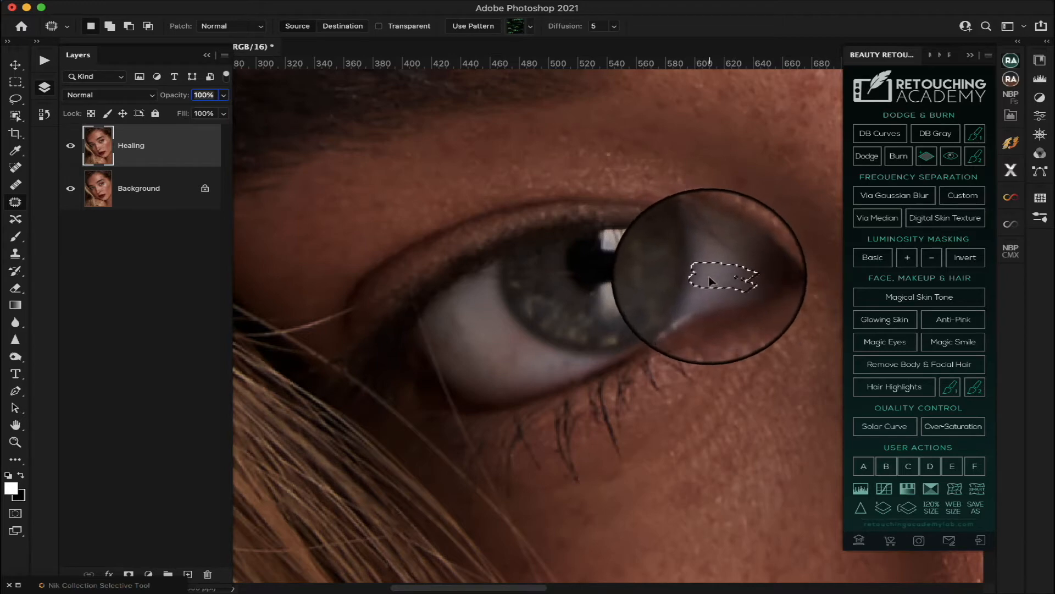
pyautogui.press('super+d')
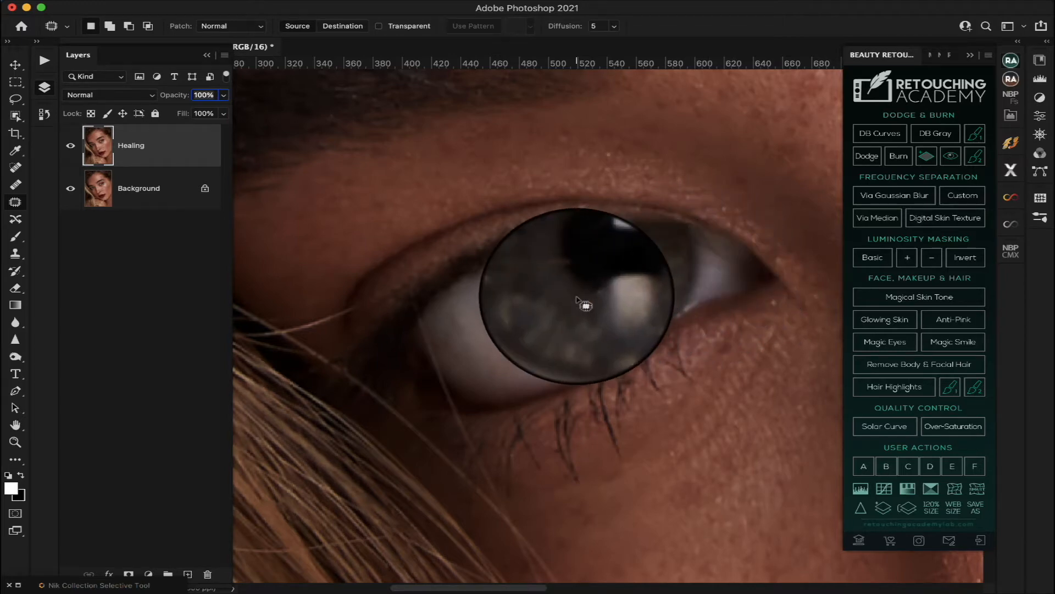
pyautogui.moveTo(645, 270); pyautogui.dragTo(561, 300)
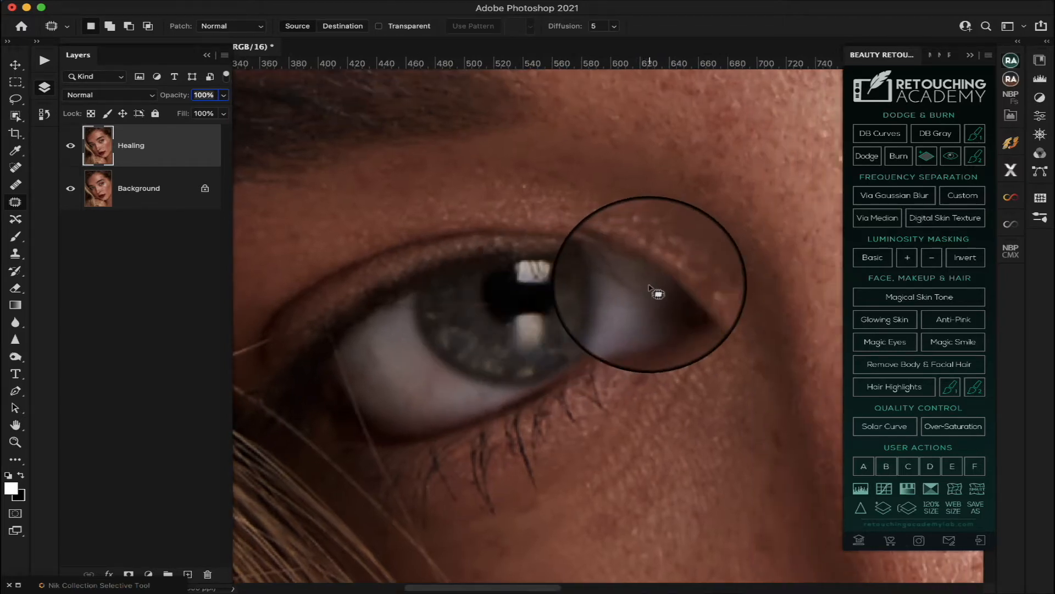
pyautogui.moveTo(651, 282)
pyautogui.mouseDown()
pyautogui.moveTo(623, 275)
pyautogui.moveTo(634, 293)
pyautogui.moveTo(648, 285)
pyautogui.moveTo(633, 298)
pyautogui.moveTo(613, 265)
pyautogui.moveTo(615, 283)
pyautogui.moveTo(631, 272)
pyautogui.moveTo(628, 297)
pyautogui.moveTo(638, 284)
pyautogui.moveTo(627, 283)
pyautogui.moveTo(642, 294)
pyautogui.moveTo(638, 304)
pyautogui.mouseUp()
pyautogui.press('super+d')
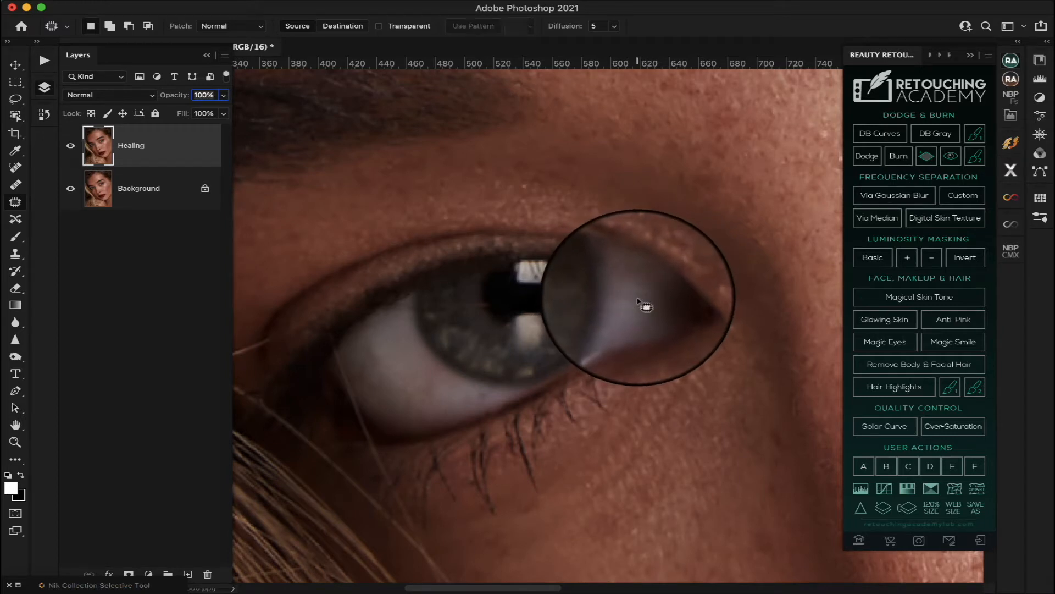
# Step: Patch the remaining hair traces beside the pupil and on the outer side of the iris, and clear the selection
pyautogui.moveTo(519, 293)
pyautogui.mouseDown()
pyautogui.moveTo(427, 315)
pyautogui.moveTo(498, 312)
pyautogui.moveTo(468, 313)
pyautogui.moveTo(478, 307)
pyautogui.mouseUp()
pyautogui.hotkey('ctrl', 'd')
pyautogui.moveTo(434, 297)
pyautogui.mouseDown()
pyautogui.moveTo(420, 308)
pyautogui.moveTo(443, 294)
pyautogui.mouseUp()
pyautogui.press('super+d')
# Step: Patch the light hair at the eye's outer corner and the thin hair running down the outer edge of the eye white
pyautogui.hscroll(-5, 454, 304)
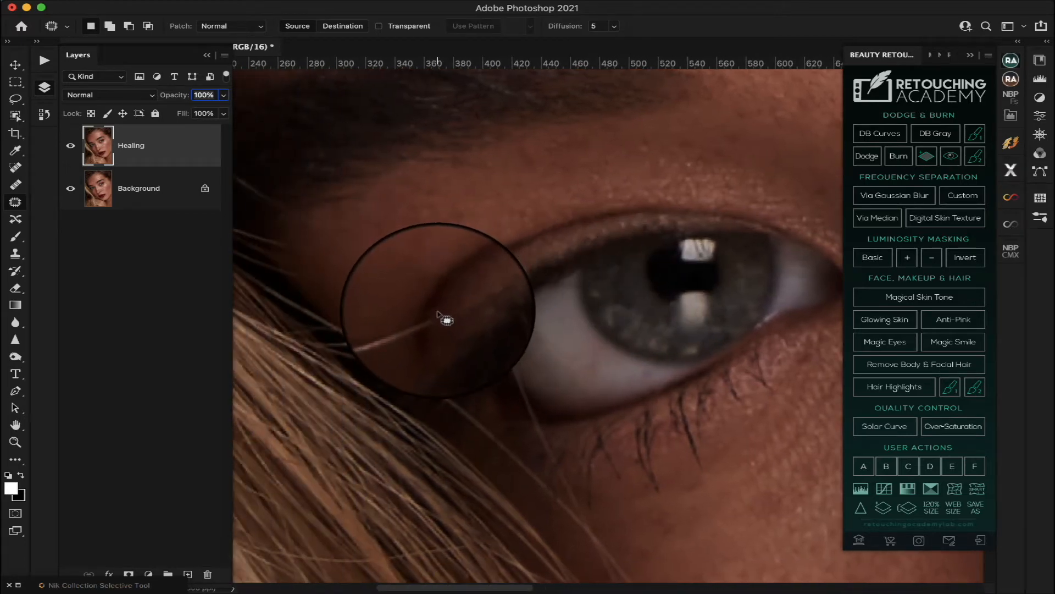
pyautogui.moveTo(402, 323)
pyautogui.mouseDown()
pyautogui.moveTo(367, 339)
pyautogui.moveTo(413, 335)
pyautogui.mouseUp()
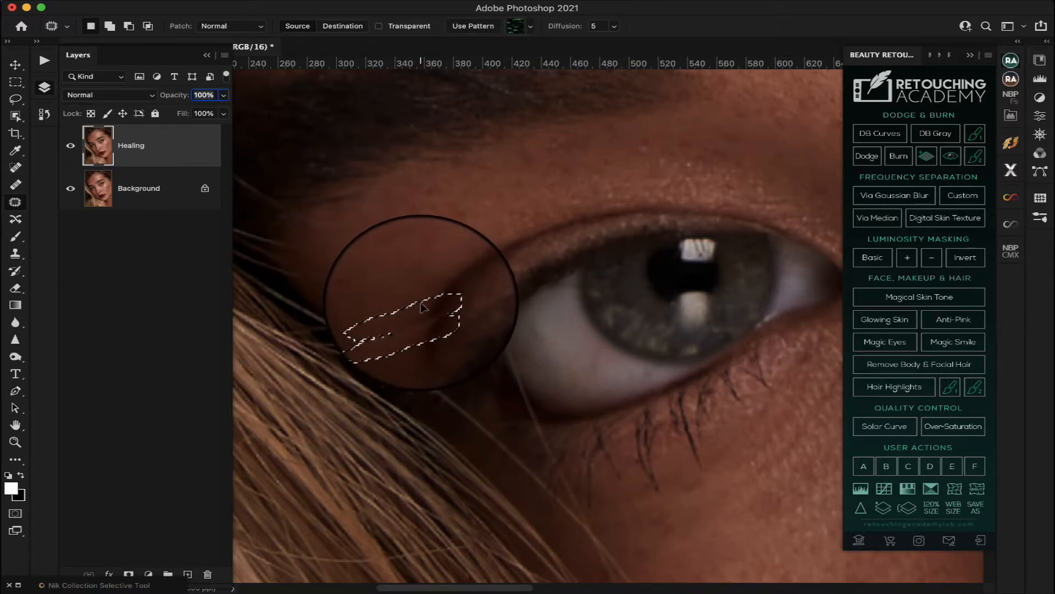
pyautogui.scroll(-3, 396, 291)
pyautogui.hscroll(2, 396, 291)
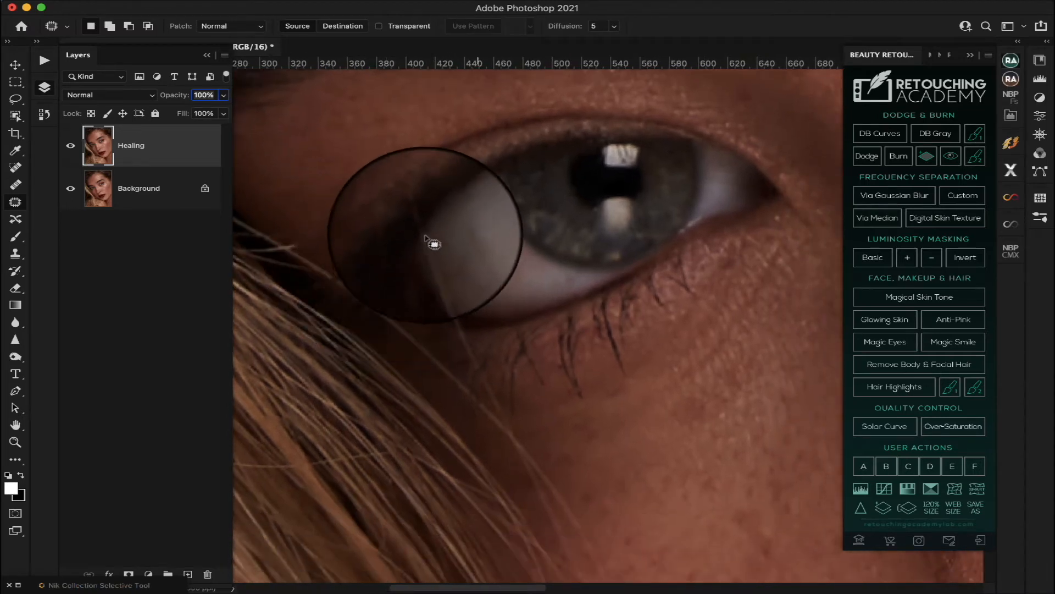
pyautogui.moveTo(426, 238)
pyautogui.mouseDown()
pyautogui.moveTo(436, 278)
pyautogui.moveTo(427, 233)
pyautogui.mouseUp()
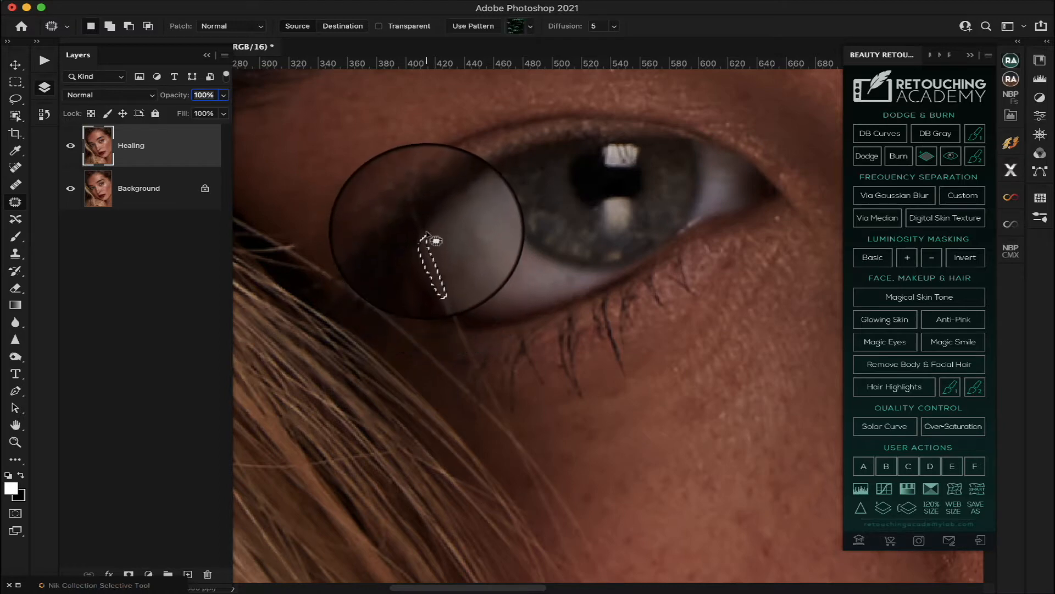
pyautogui.press('super+d')
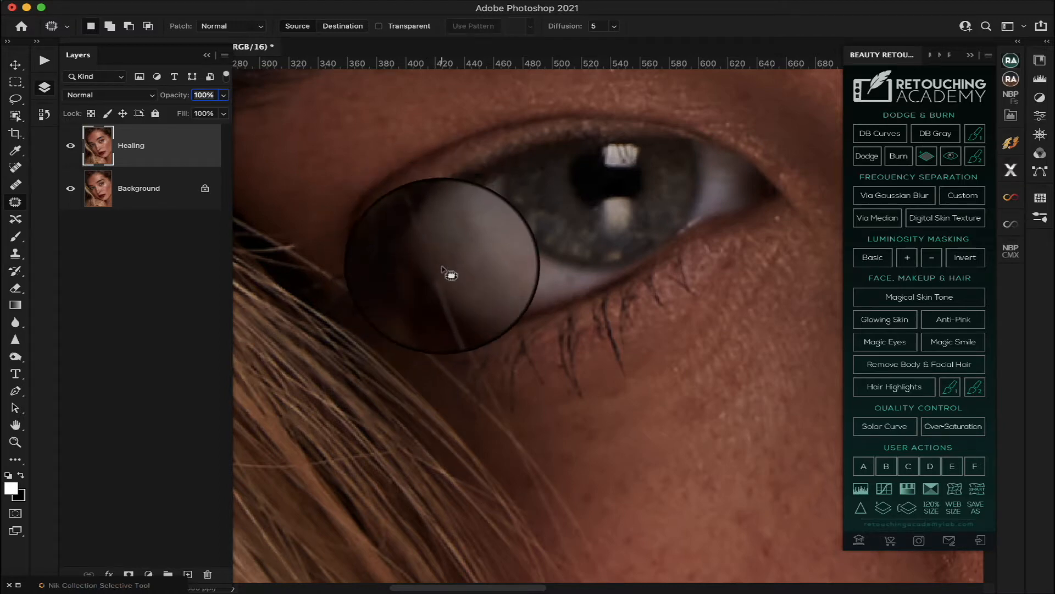
pyautogui.scroll(-2, 442, 267)
pyautogui.moveTo(427, 236)
pyautogui.mouseDown()
pyautogui.moveTo(436, 273)
pyautogui.moveTo(436, 242)
pyautogui.moveTo(446, 245)
pyautogui.mouseUp()
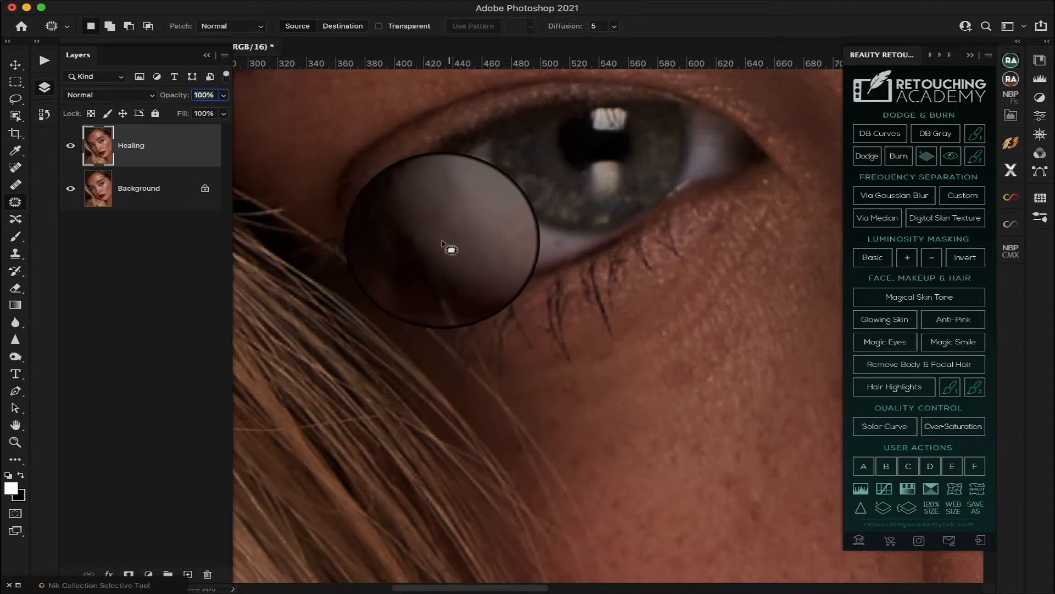
# Step: Patch the stray hairs on the skin under the outer lower lash line, and clear the selection
pyautogui.scroll(-1, 442, 243)
pyautogui.moveTo(419, 248)
pyautogui.mouseDown()
pyautogui.moveTo(452, 298)
pyautogui.moveTo(446, 270)
pyautogui.moveTo(419, 275)
pyautogui.moveTo(449, 273)
pyautogui.moveTo(474, 313)
pyautogui.moveTo(469, 330)
pyautogui.moveTo(438, 283)
pyautogui.moveTo(443, 266)
pyautogui.mouseUp()
pyautogui.scroll(-2, 450, 273)
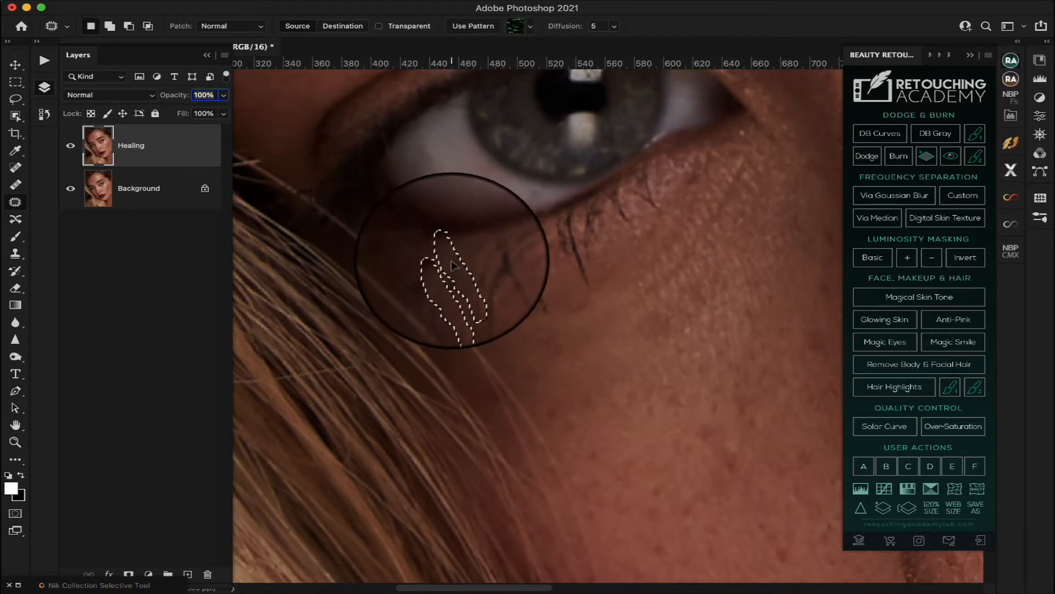
pyautogui.moveTo(454, 262); pyautogui.dragTo(453, 262)
pyautogui.press('super+d')
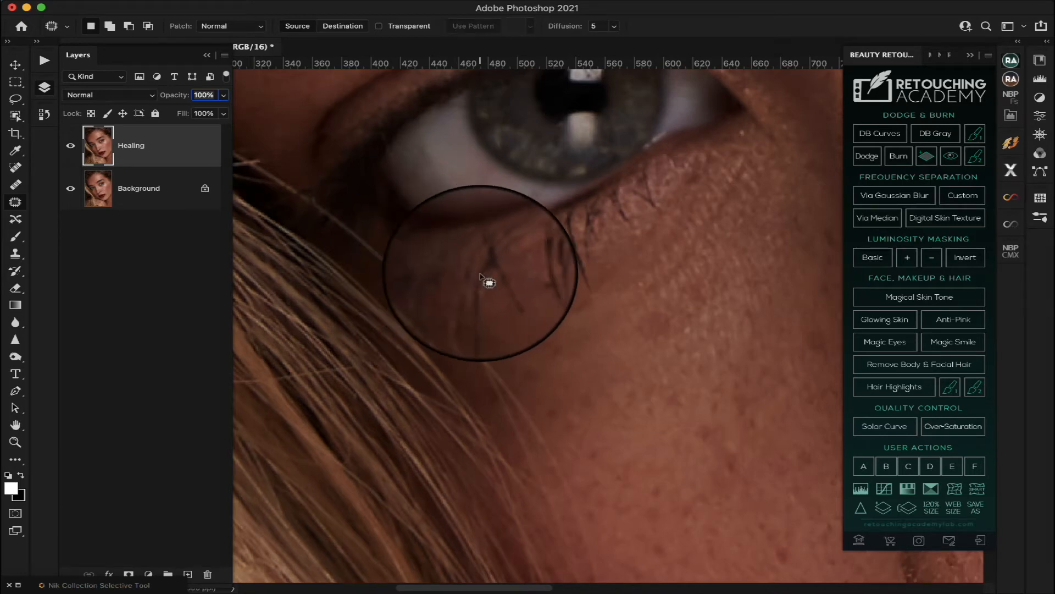
# Step: Review the cleaned eye from corner to corner, and view the whole portrait to check the healing
pyautogui.scroll(-1, 480, 274)
pyautogui.scroll(10, 480, 276)
pyautogui.hscroll(8, 480, 276)
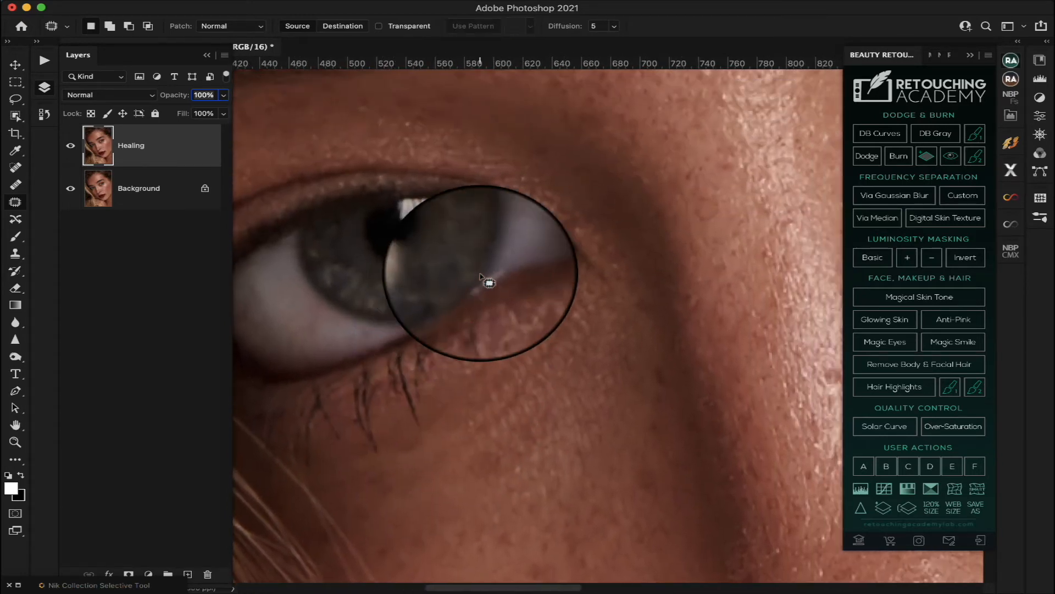
pyautogui.hscroll(-5, 482, 278)
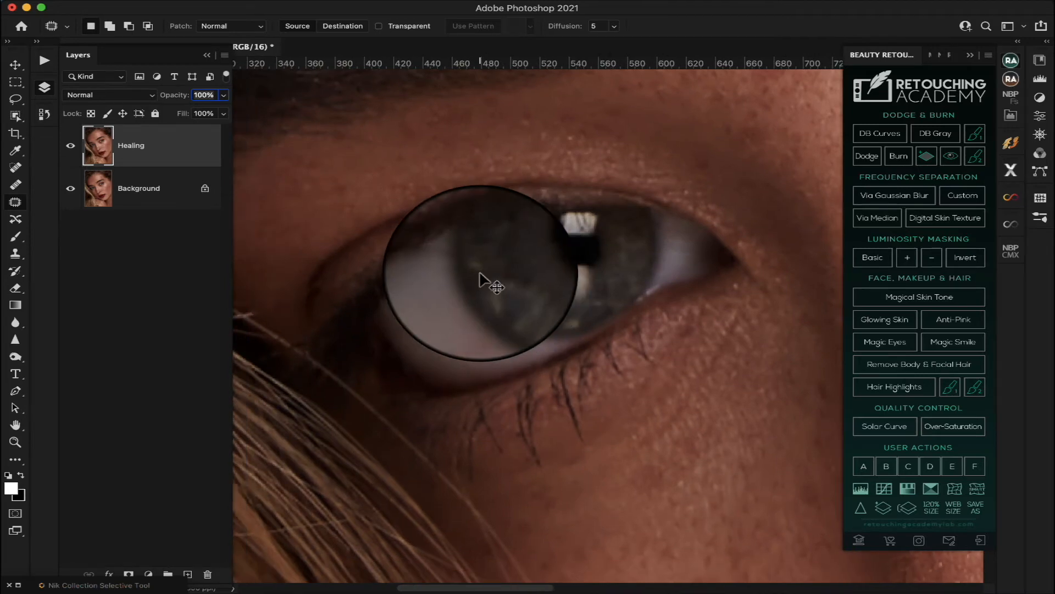
pyautogui.press('super+0')
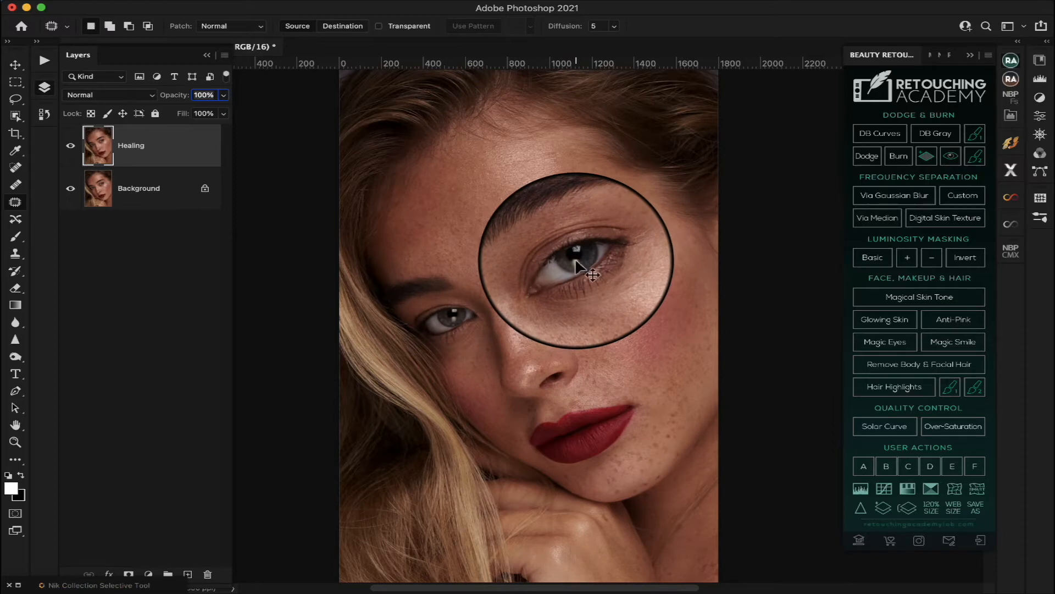
pyautogui.press('super+minus')
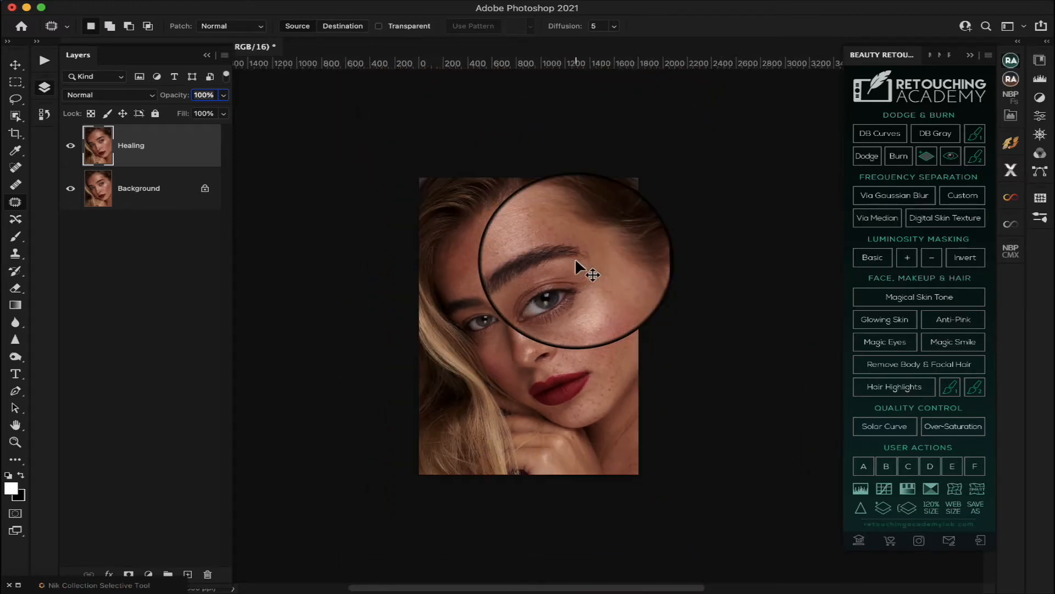
# Step: Patch the lash traces on the inner part of the eye white, just under the upper lash line
pyautogui.press('super+plus')
pyautogui.press('super+plus')
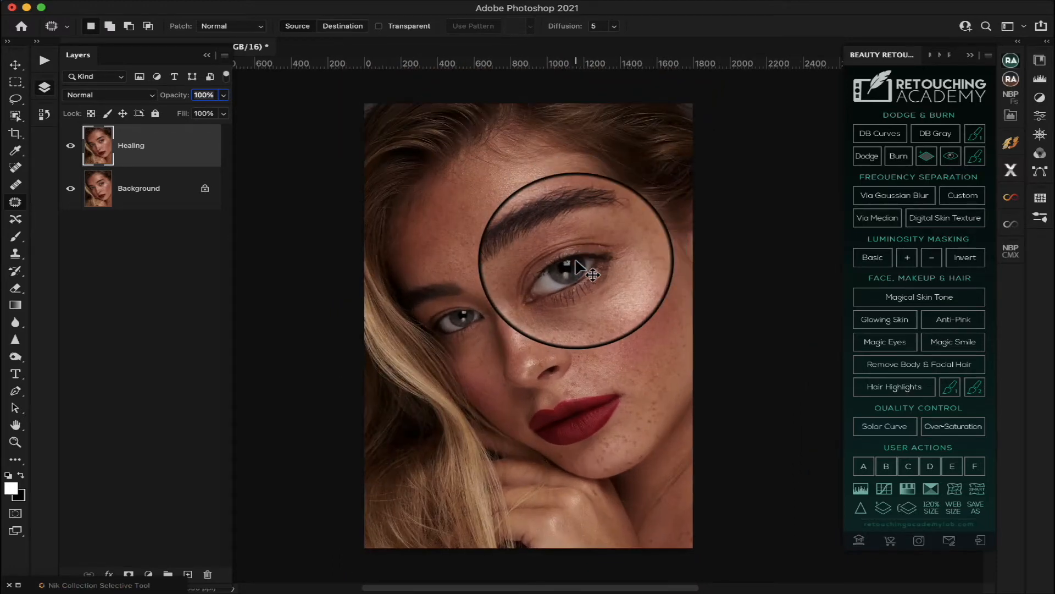
pyautogui.press('super+plus')
pyautogui.press('super+plus')
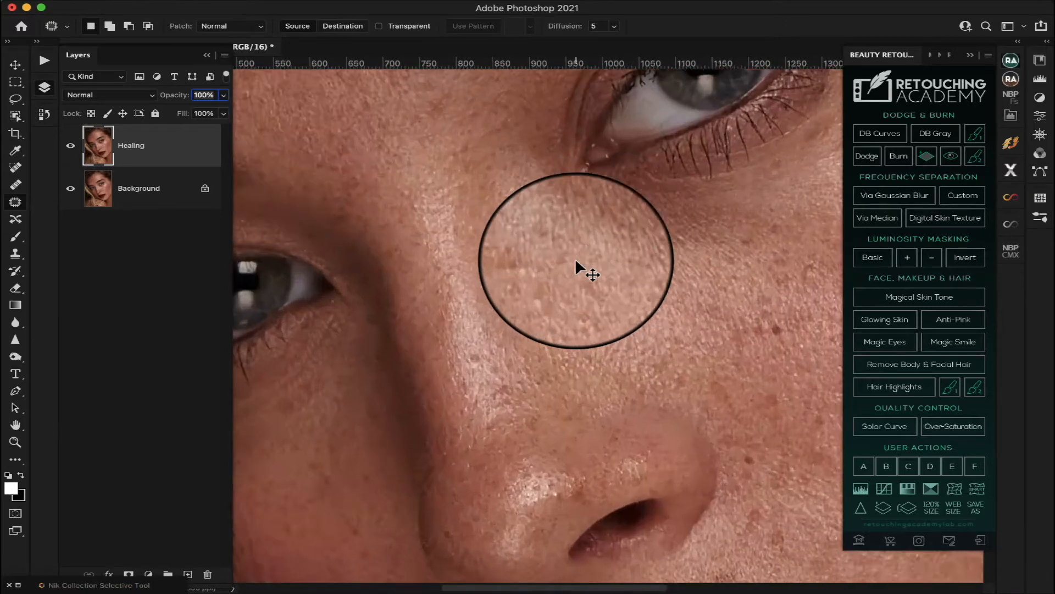
pyautogui.scroll(10, 576, 259)
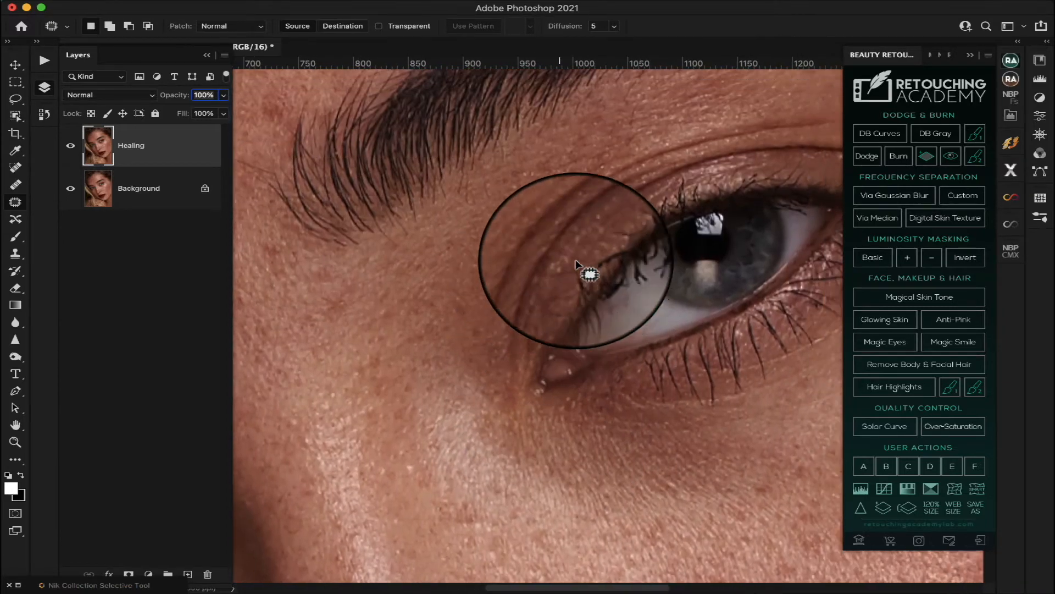
pyautogui.moveTo(565, 318)
pyautogui.mouseDown()
pyautogui.moveTo(552, 355)
pyautogui.moveTo(570, 348)
pyautogui.moveTo(567, 329)
pyautogui.mouseUp()
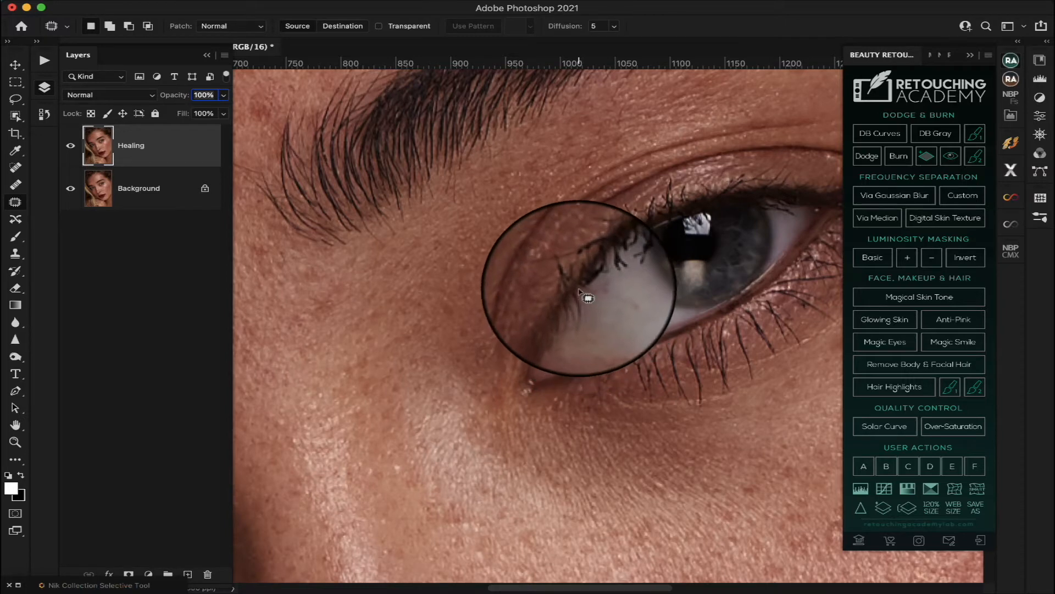
pyautogui.moveTo(573, 297)
pyautogui.mouseDown()
pyautogui.moveTo(584, 328)
pyautogui.moveTo(588, 300)
pyautogui.mouseUp()
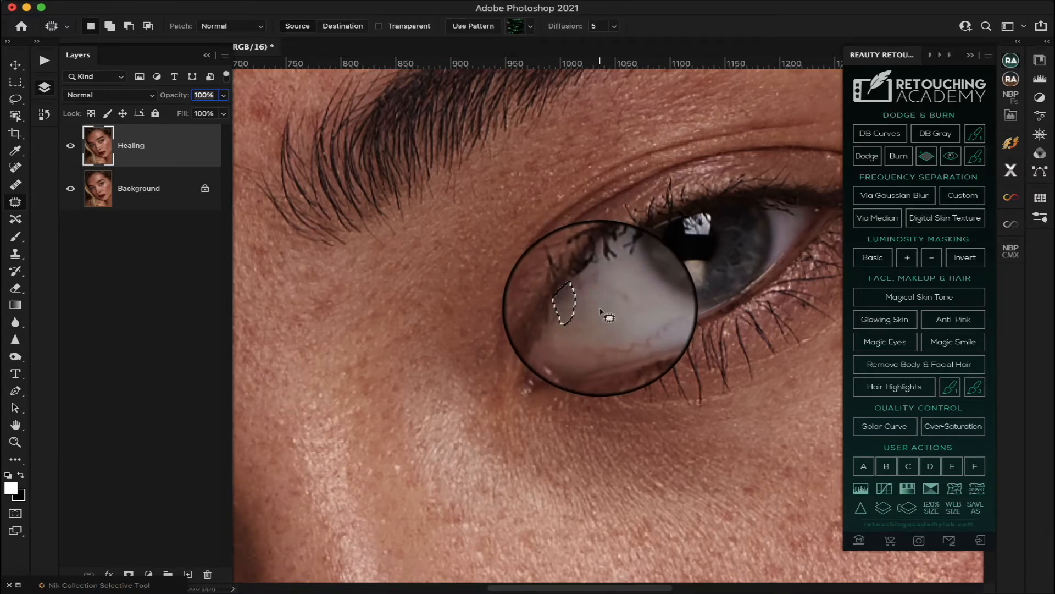
# Step: Patch the lash traces on the outer part of the eye white, between the iris and the outer corner
pyautogui.hscroll(5, 600, 313)
pyautogui.scroll(2, 601, 313)
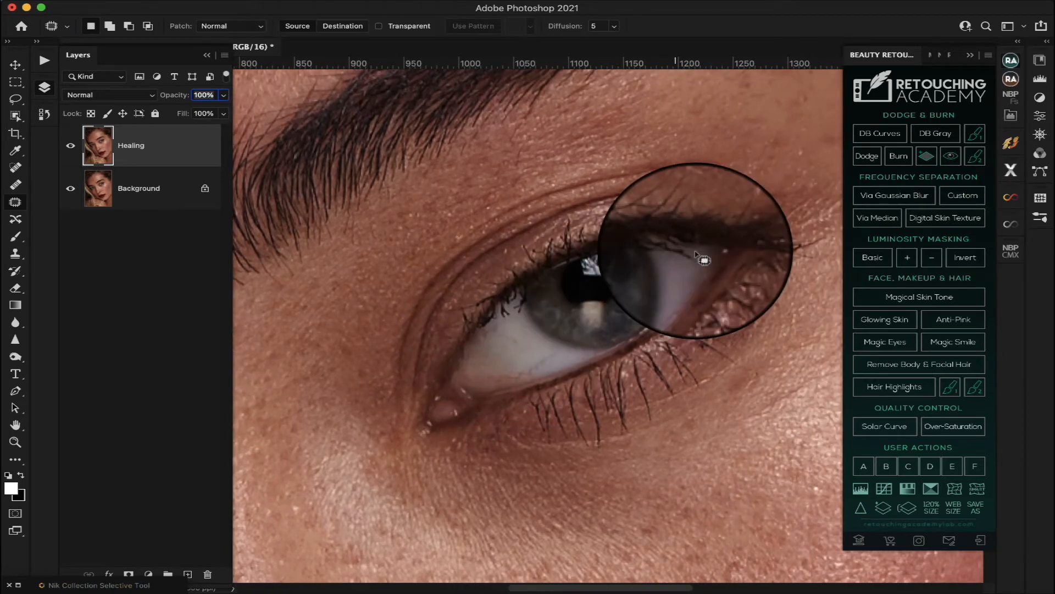
pyautogui.moveTo(714, 253)
pyautogui.mouseDown()
pyautogui.moveTo(661, 243)
pyautogui.moveTo(692, 264)
pyautogui.mouseUp()
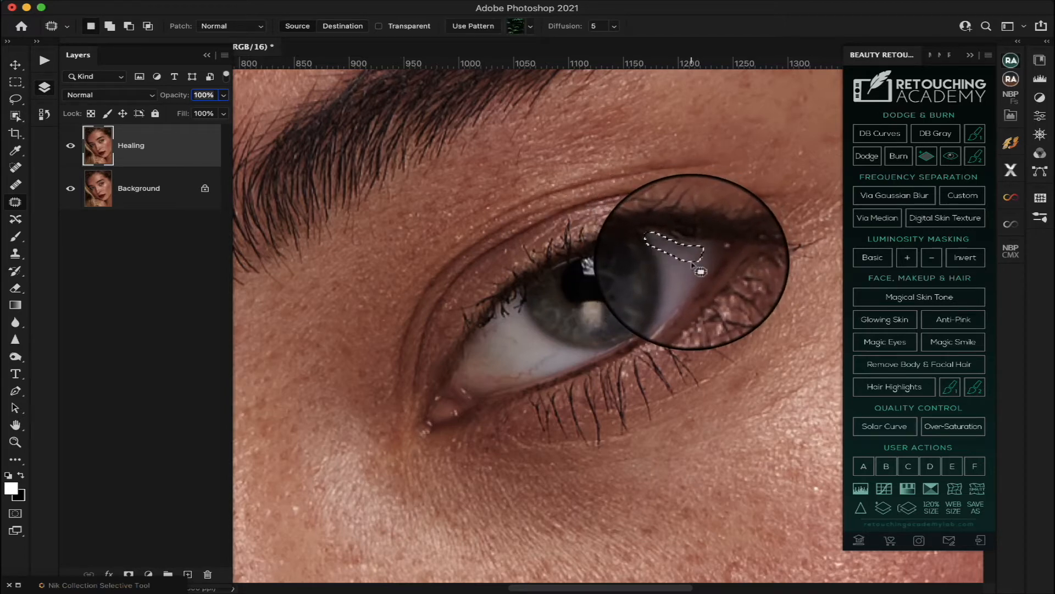
pyautogui.scroll(-2, 692, 266)
pyautogui.scroll(1, 692, 266)
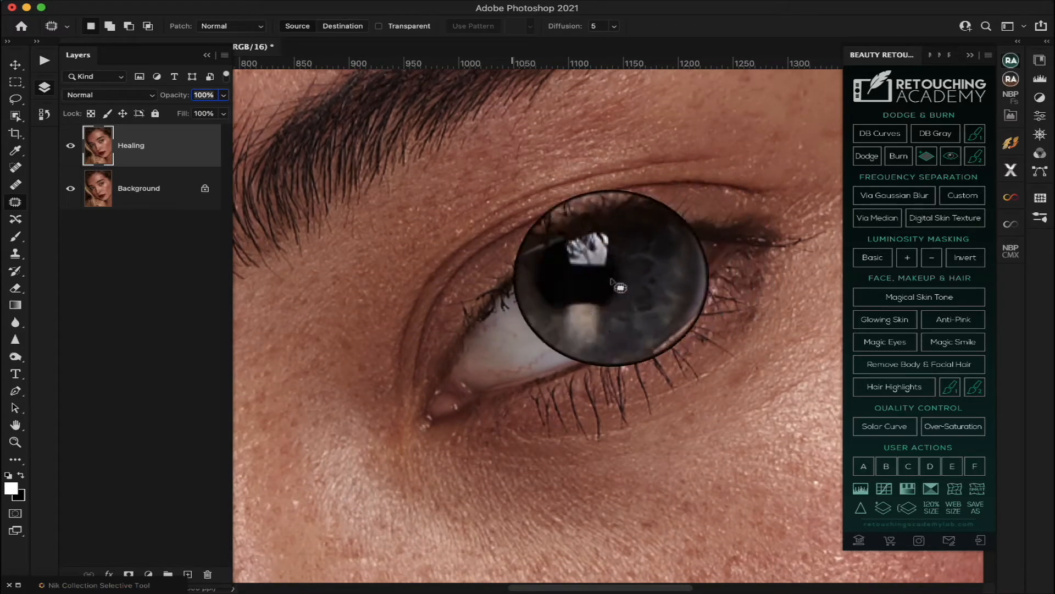
# Step: Patch the remaining marks on the eye white beside the inner edge of the iris, and clear the selection
pyautogui.moveTo(515, 296)
pyautogui.mouseDown()
pyautogui.moveTo(494, 308)
pyautogui.moveTo(513, 313)
pyautogui.moveTo(511, 300)
pyautogui.moveTo(511, 330)
pyautogui.moveTo(512, 292)
pyautogui.moveTo(509, 310)
pyautogui.moveTo(526, 305)
pyautogui.moveTo(509, 319)
pyautogui.mouseUp()
pyautogui.hotkey('ctrl', 'd')
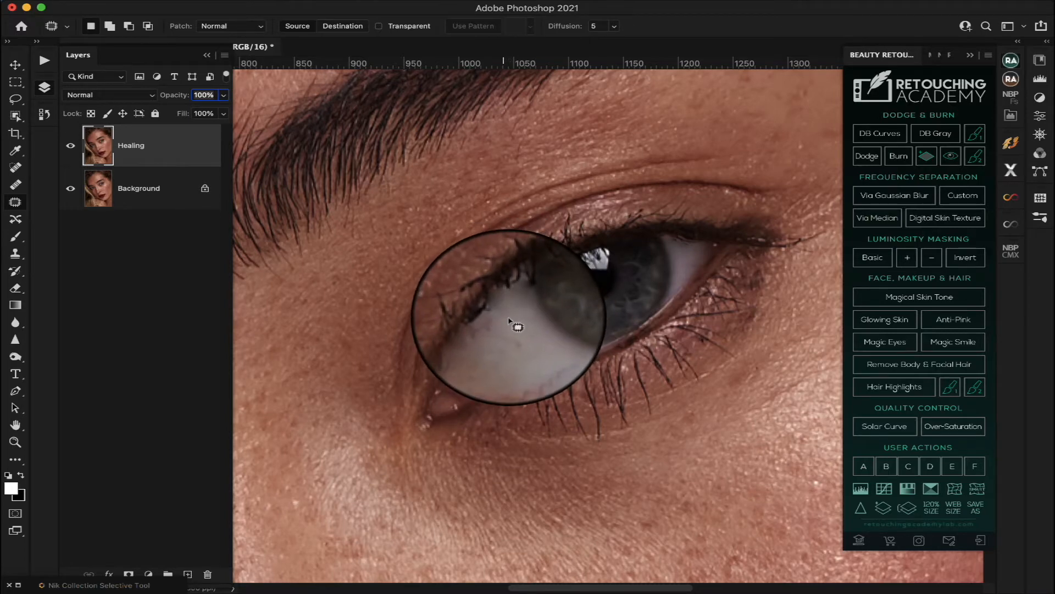
pyautogui.scroll(1, 509, 320)
pyautogui.moveTo(493, 318)
pyautogui.mouseDown()
pyautogui.moveTo(473, 340)
pyautogui.moveTo(514, 307)
pyautogui.moveTo(509, 330)
pyautogui.mouseUp()
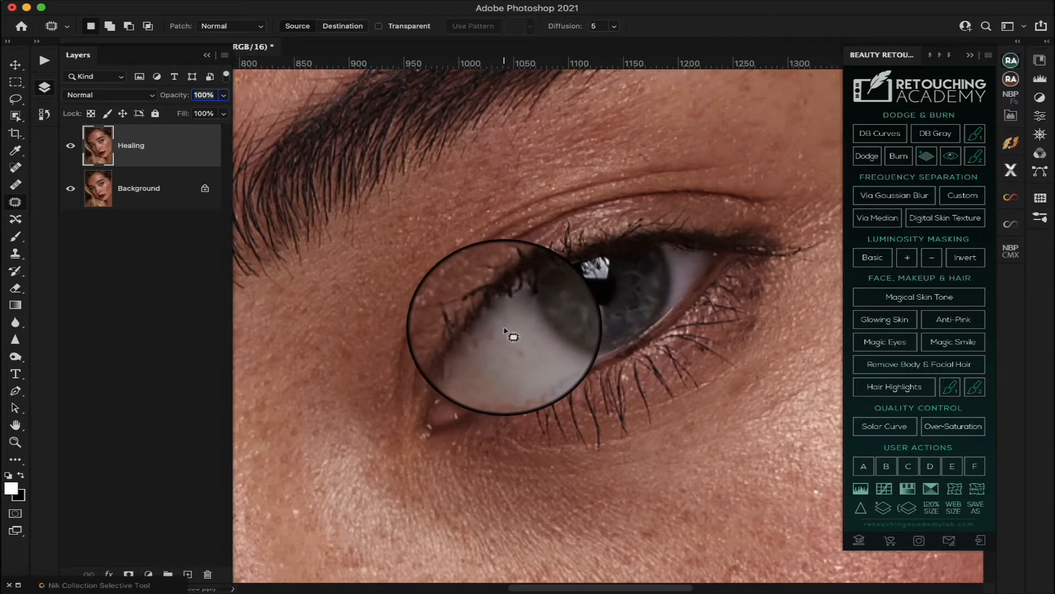
# Step: Patch the stray lash tip extending past the eye's outer corner, and clear the selection
pyautogui.hscroll(3, 505, 330)
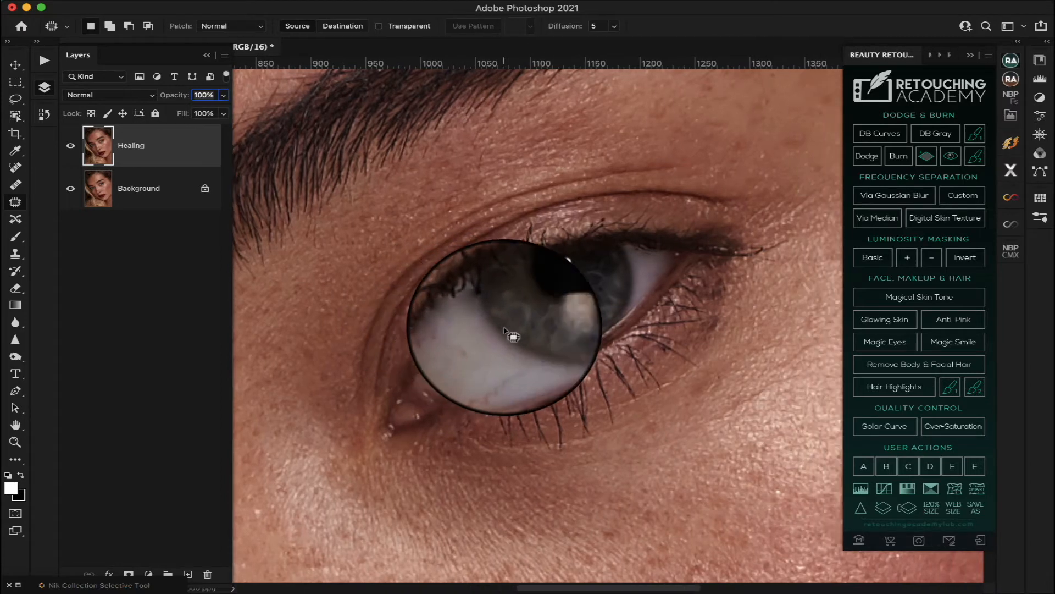
pyautogui.hscroll(5, 505, 329)
pyautogui.scroll(4, 505, 330)
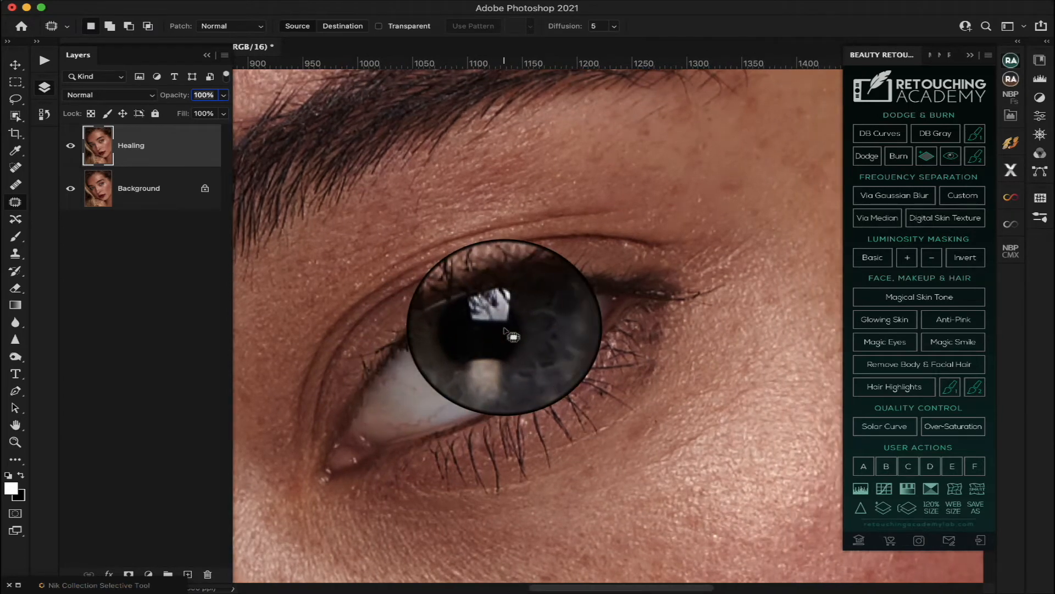
pyautogui.moveTo(667, 270)
pyautogui.mouseDown()
pyautogui.moveTo(679, 295)
pyautogui.moveTo(704, 310)
pyautogui.moveTo(734, 286)
pyautogui.moveTo(724, 274)
pyautogui.moveTo(694, 278)
pyautogui.moveTo(744, 259)
pyautogui.mouseUp()
pyautogui.hotkey('ctrl', 'd')
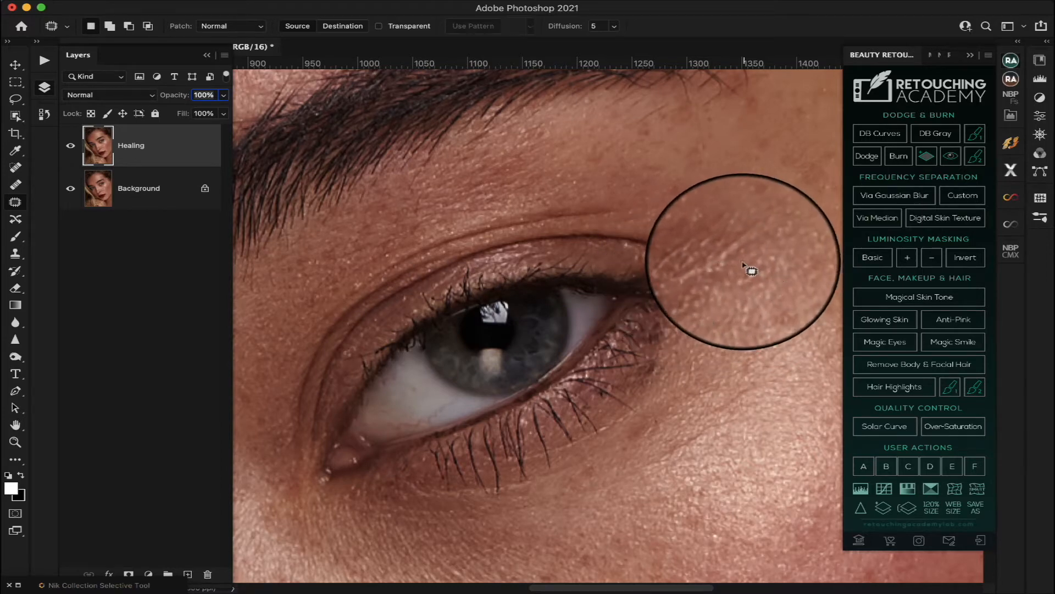
# Step: Remove the curled stray hairs at the eyebrow's outer end with the Spot Healing Brush at size 9
pyautogui.scroll(3, 720, 283)
pyautogui.hscroll(3, 720, 283)
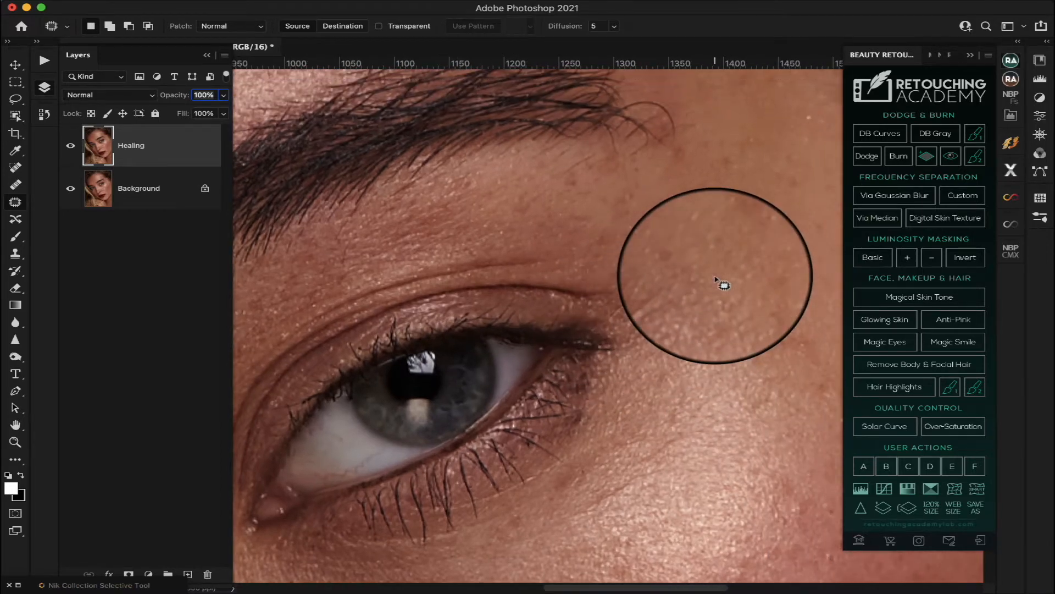
pyautogui.scroll(5, 718, 282)
pyautogui.hscroll(1, 717, 282)
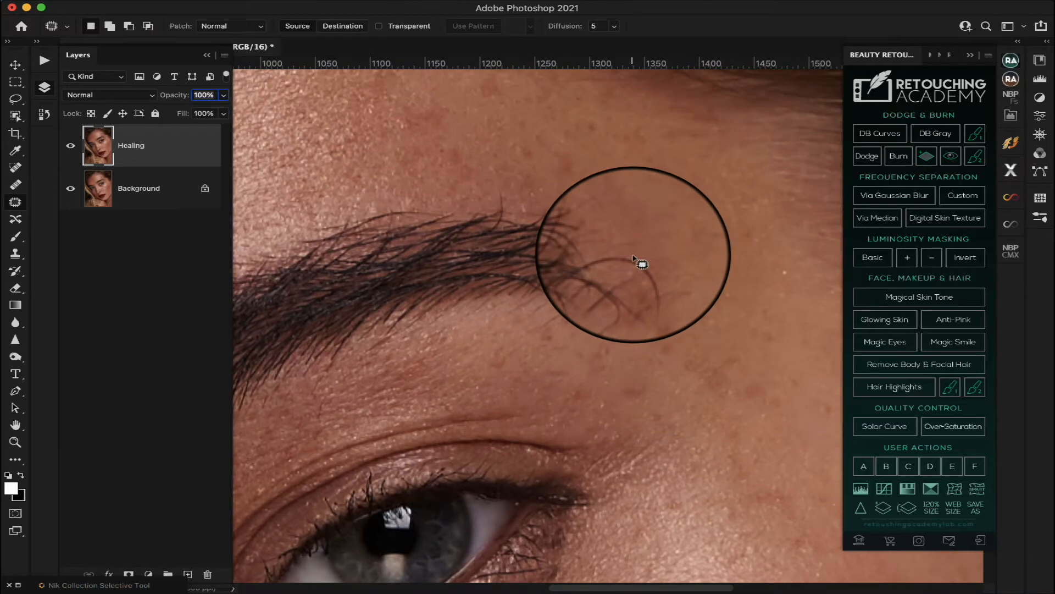
pyautogui.click(16, 167)
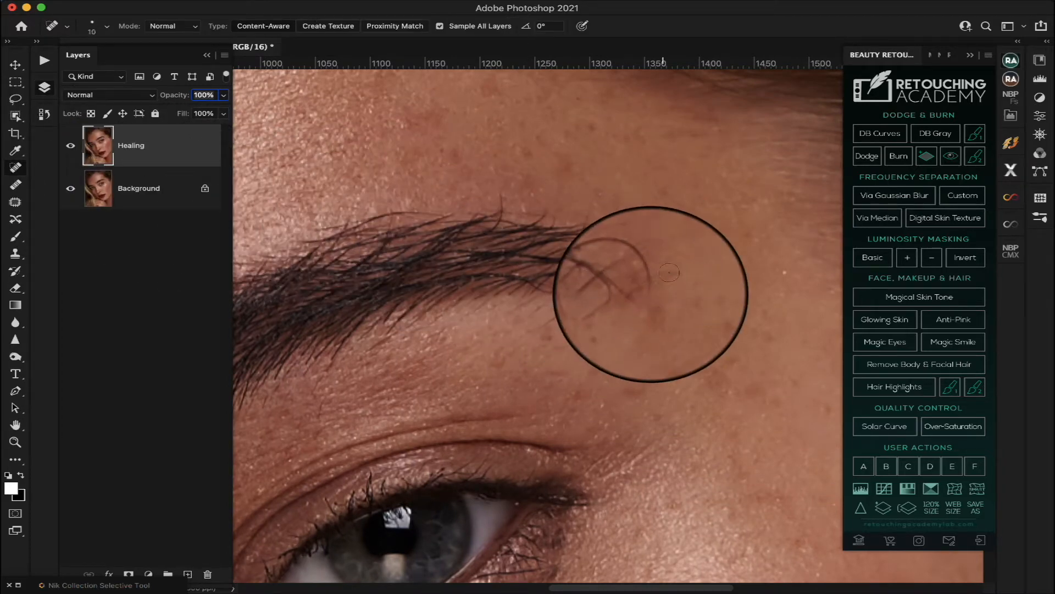
pyautogui.moveTo(651, 296)
pyautogui.mouseDown()
pyautogui.moveTo(629, 259)
pyautogui.moveTo(603, 260)
pyautogui.moveTo(651, 265)
pyautogui.moveTo(666, 282)
pyautogui.moveTo(649, 295)
pyautogui.moveTo(630, 278)
pyautogui.mouseUp()
pyautogui.click(641, 261)
pyautogui.click(644, 284)
pyautogui.click(644, 288)
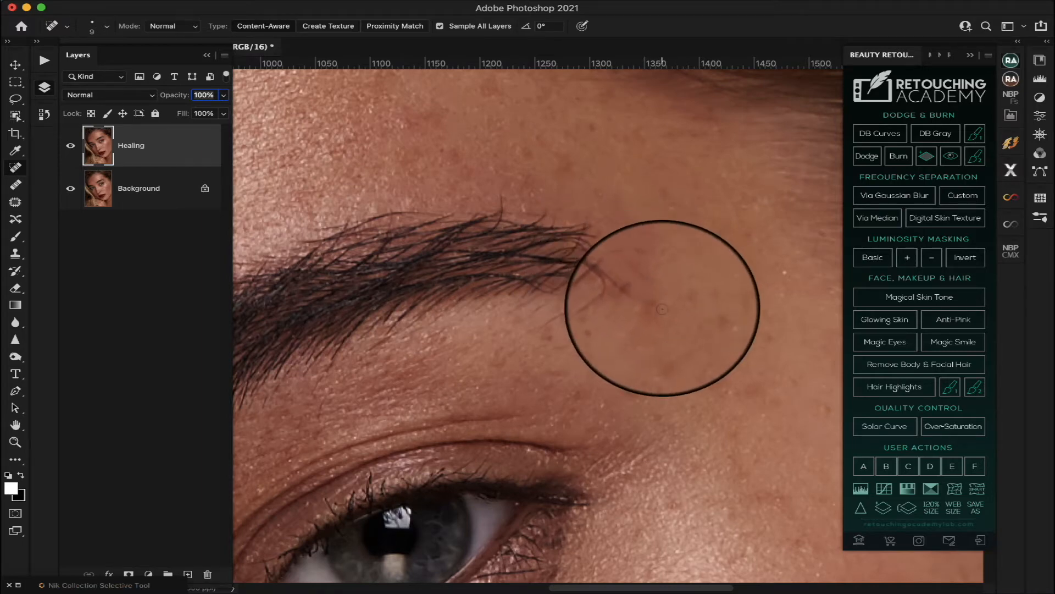
# Step: Heal the stray hairs along the upper edge of the same eyebrow
pyautogui.hscroll(-3, 659, 294)
pyautogui.scroll(2, 660, 295)
pyautogui.moveTo(511, 253); pyautogui.dragTo(370, 272)
pyautogui.hscroll(-5, 423, 243)
pyautogui.hscroll(-15, 423, 243)
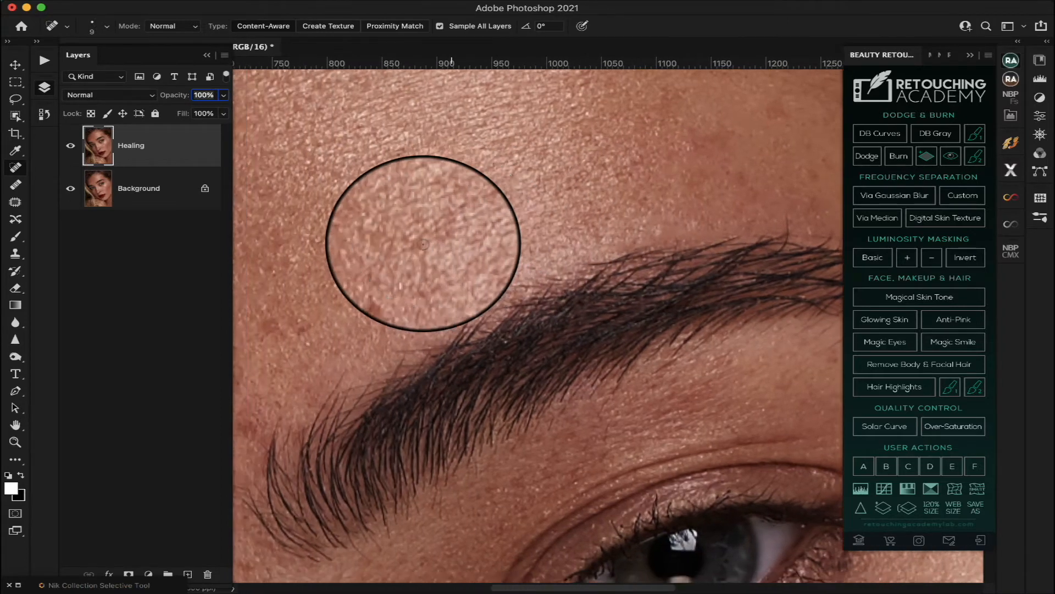
# Step: Examine the other eyebrow, the nose, the shaded cheek and the lips for remaining blemishes
pyautogui.hscroll(-12, 423, 243)
pyautogui.scroll(-3, 423, 243)
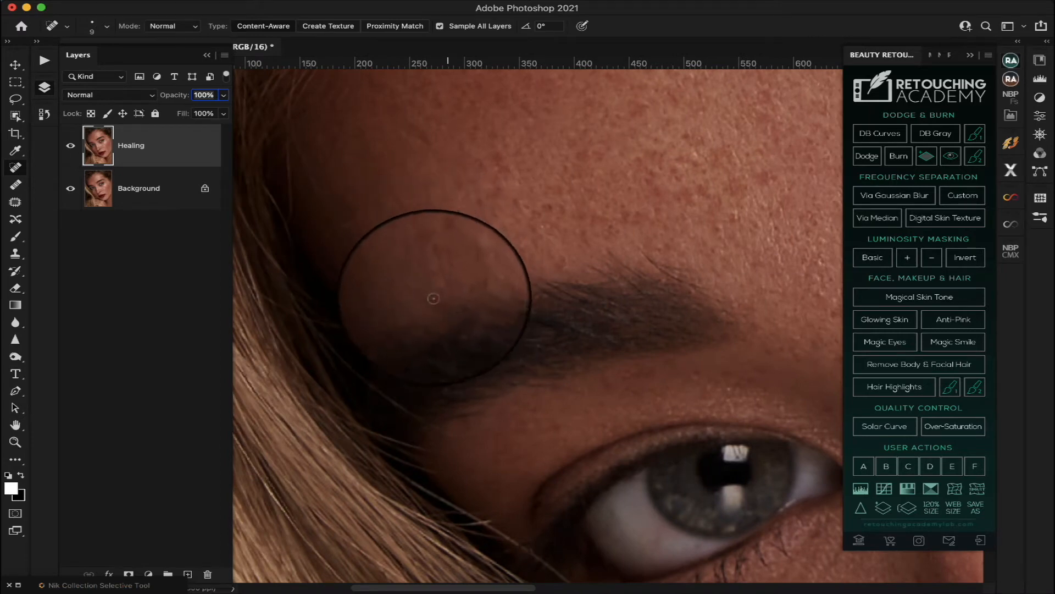
pyautogui.hscroll(11, 435, 300)
pyautogui.scroll(-5, 435, 299)
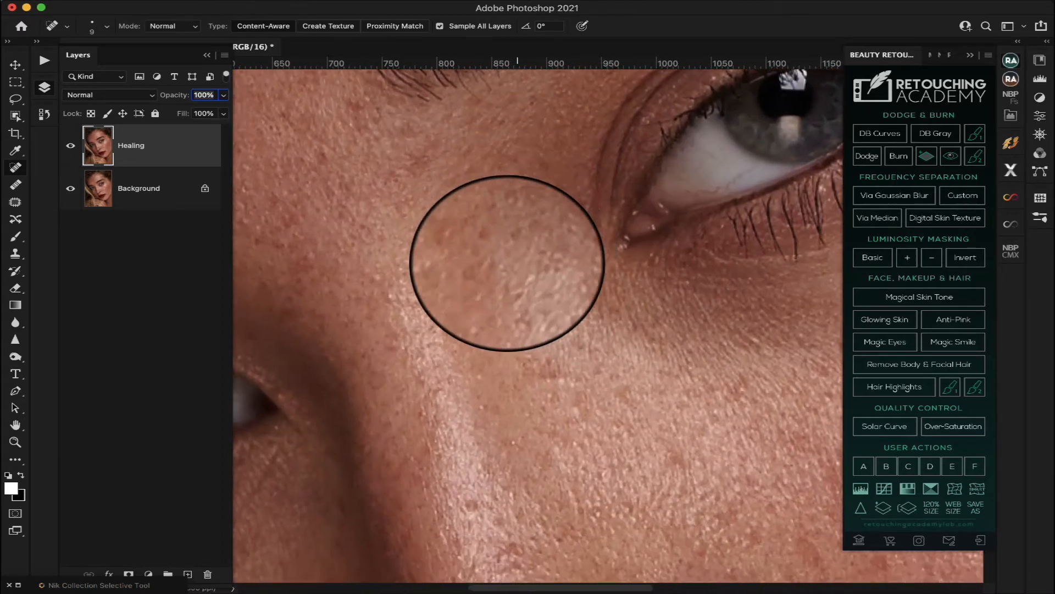
pyautogui.scroll(-10, 507, 264)
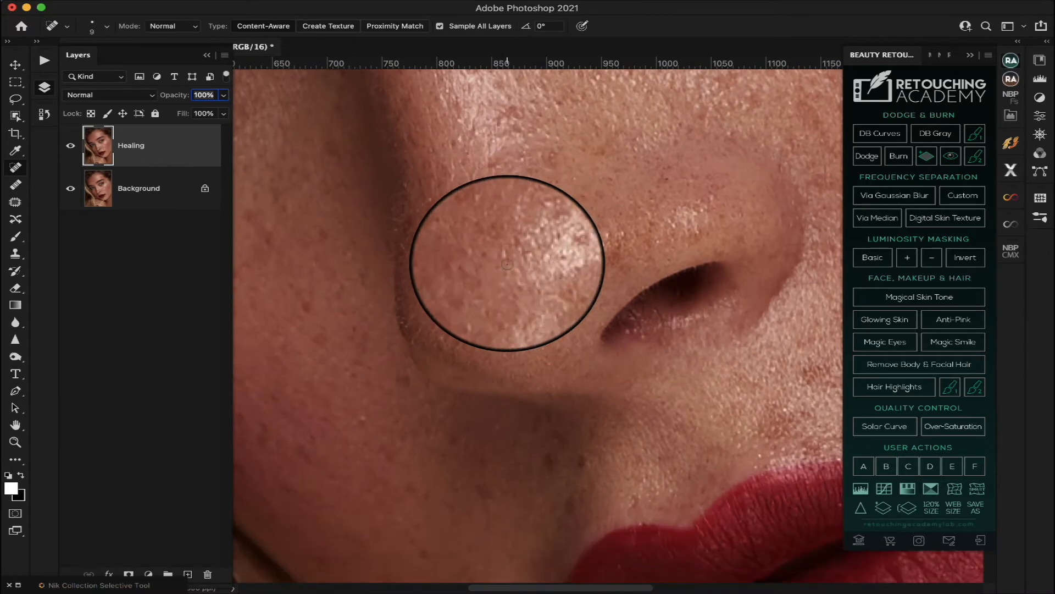
pyautogui.scroll(-2, 506, 264)
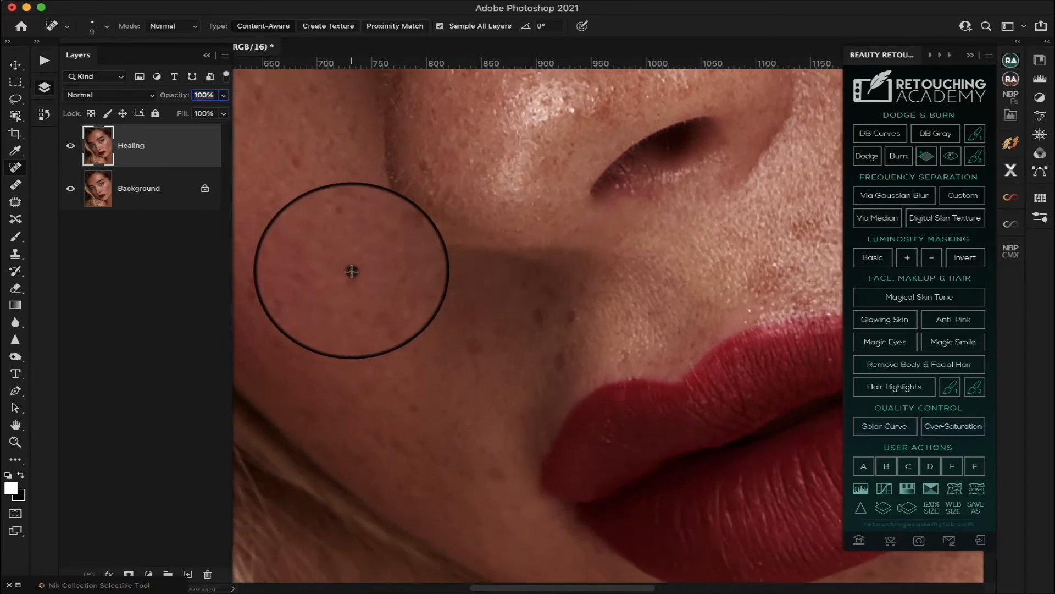
pyautogui.scroll(-12, 412, 272)
pyautogui.hscroll(10, 412, 275)
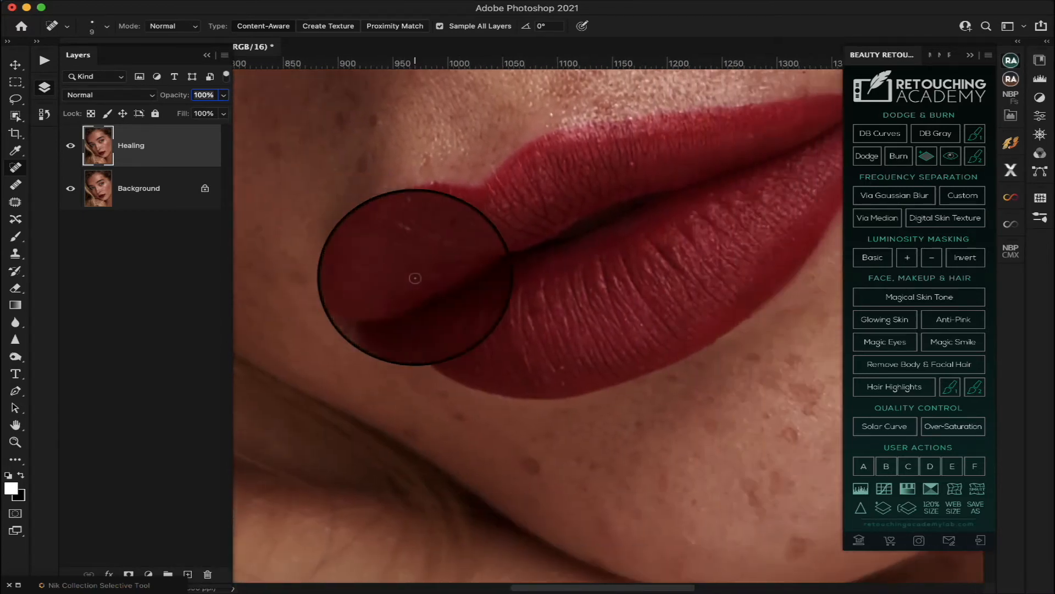
pyautogui.hscroll(8, 415, 278)
pyautogui.scroll(5, 415, 278)
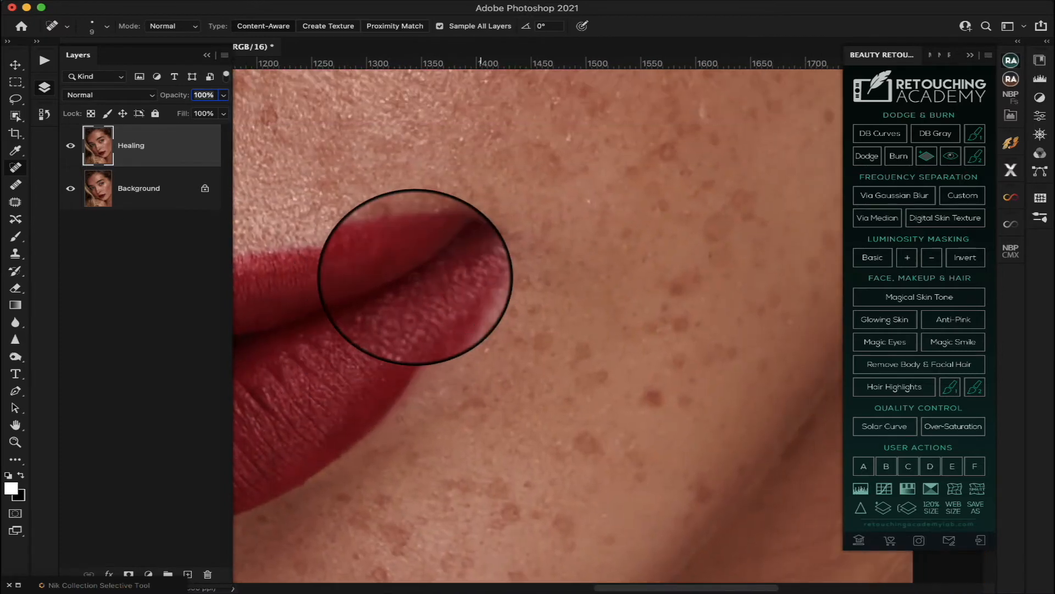
# Step: Heal the light specks beside the lower lip near the mouth corner and on the outer cheek
pyautogui.click(479, 352)
pyautogui.moveTo(450, 380); pyautogui.dragTo(441, 393)
pyautogui.scroll(3, 548, 395)
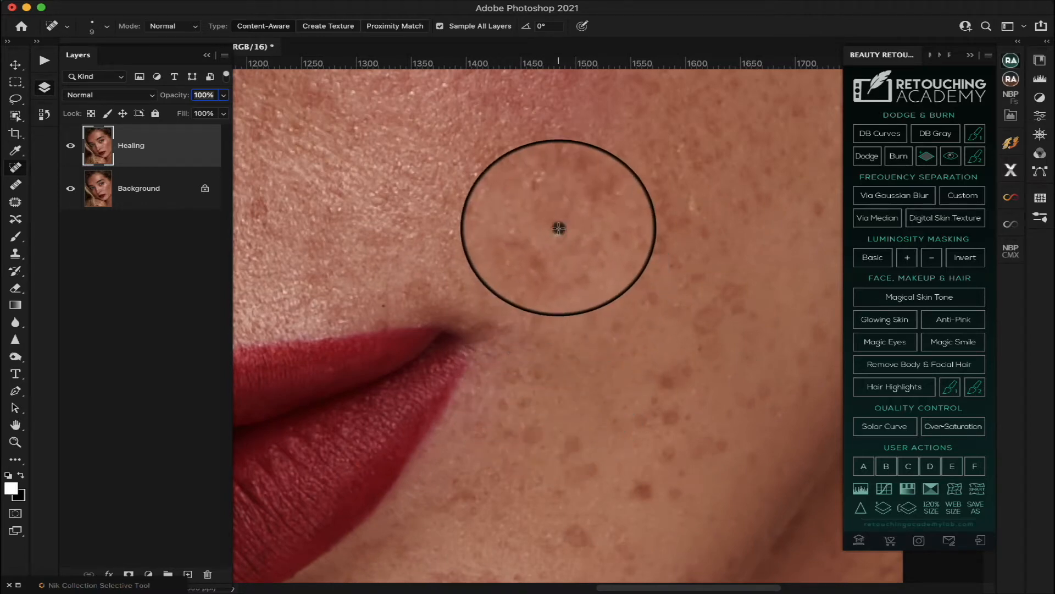
pyautogui.moveTo(693, 197); pyautogui.dragTo(696, 212)
pyautogui.scroll(3, 657, 199)
pyautogui.moveTo(690, 248); pyautogui.dragTo(674, 256)
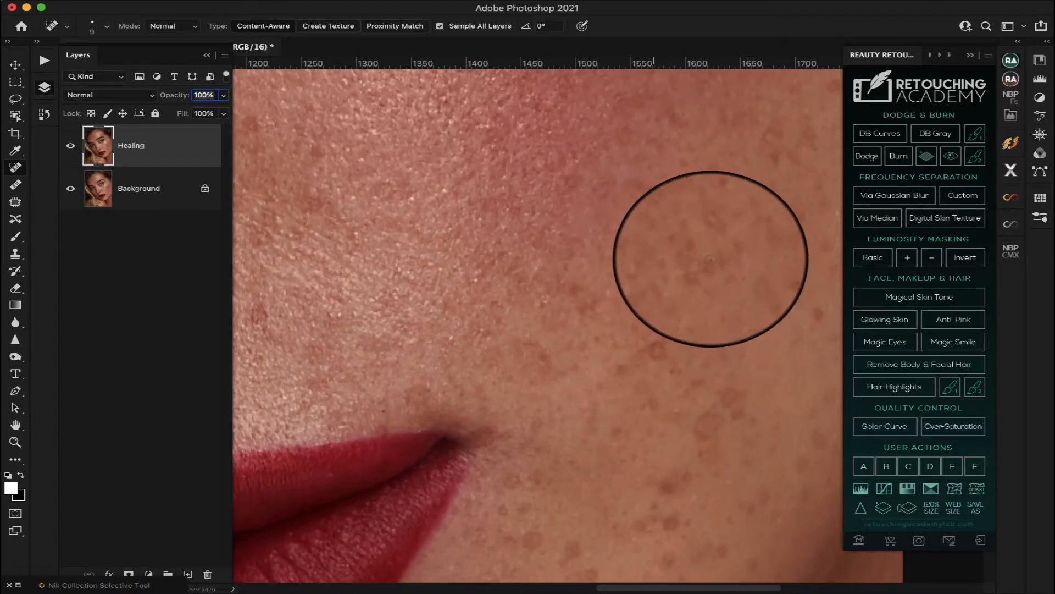
# Step: Heal the small mark on the skin above the eye's outer corner
pyautogui.scroll(5, 574, 308)
pyautogui.hscroll(4, 575, 308)
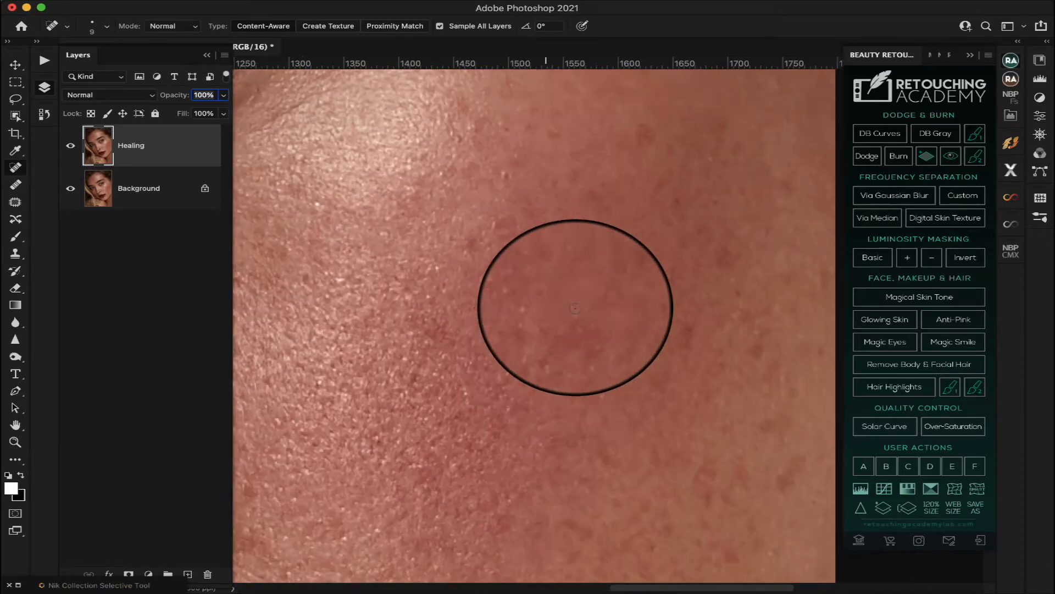
pyautogui.scroll(4, 575, 308)
pyautogui.hscroll(-5, 575, 308)
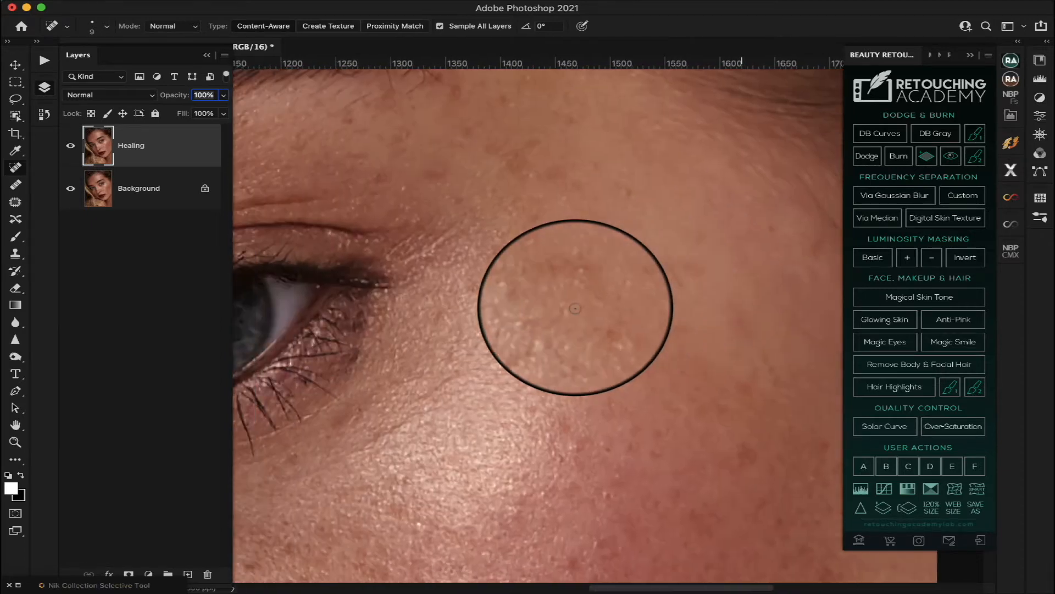
pyautogui.scroll(-2, 575, 307)
pyautogui.hscroll(-2, 575, 308)
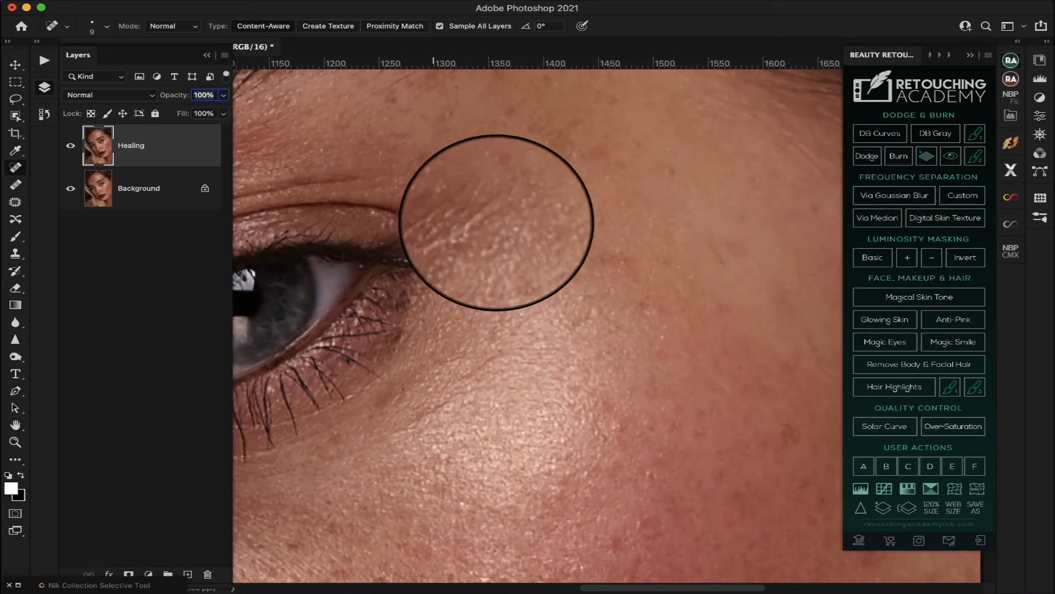
pyautogui.click(447, 167)
# Step: Examine the cheek, neck and hand below the chin for blemishes and stray hairs
pyautogui.scroll(-20, 514, 183)
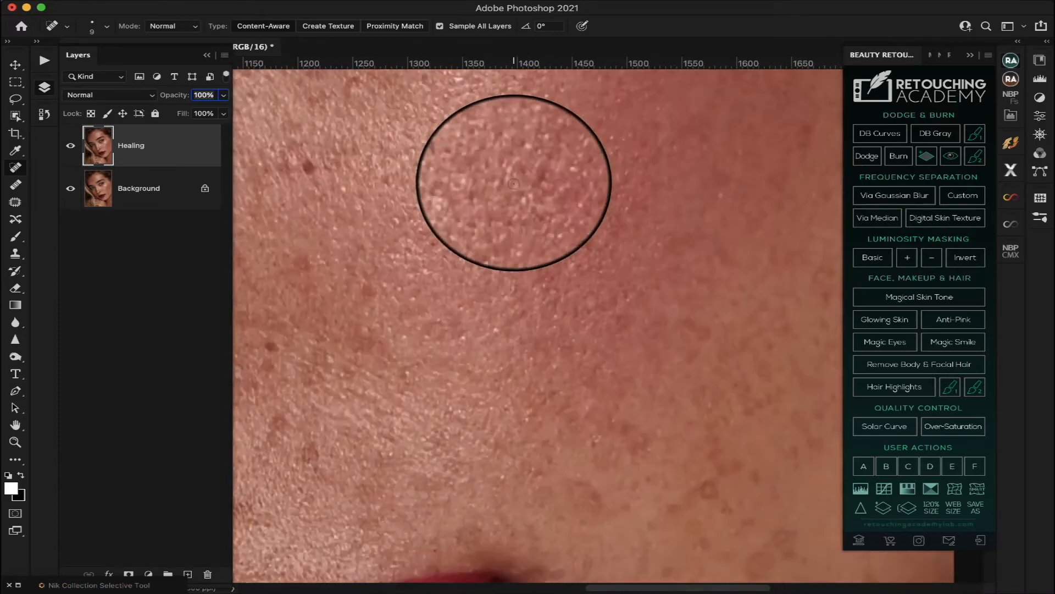
pyautogui.hscroll(6, 514, 183)
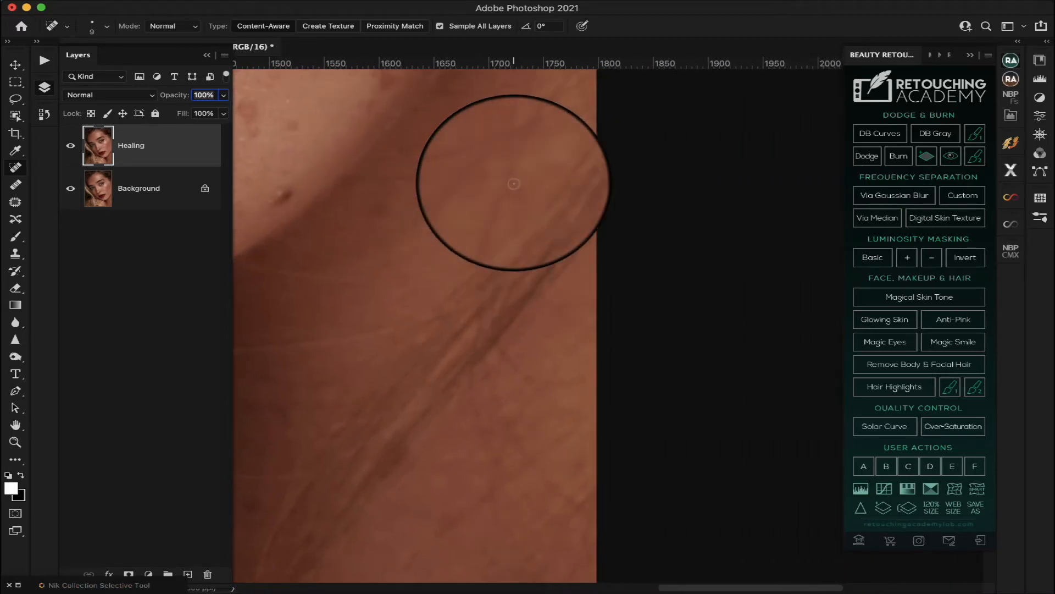
pyautogui.hscroll(-3, 514, 183)
pyautogui.hscroll(5, 514, 184)
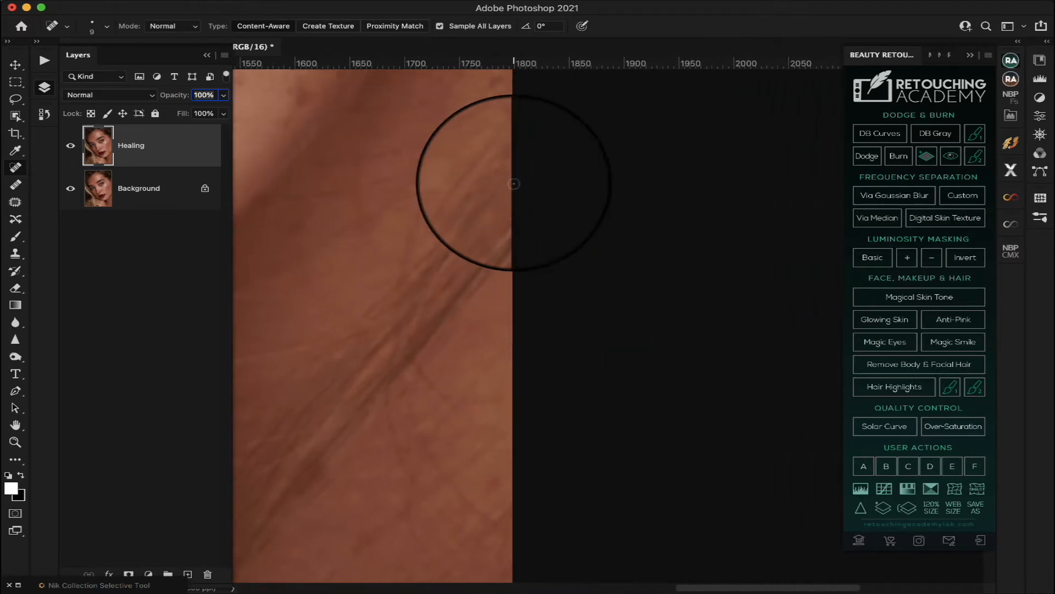
pyautogui.hscroll(-12, 514, 183)
pyautogui.hscroll(-2, 514, 184)
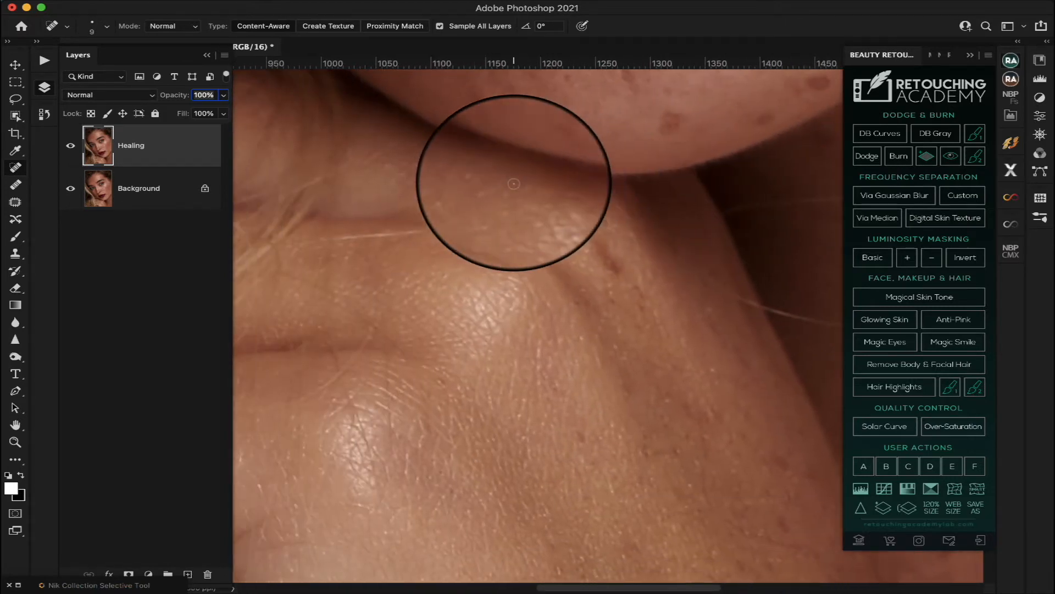
pyautogui.scroll(-5, 514, 183)
pyautogui.hscroll(3, 514, 183)
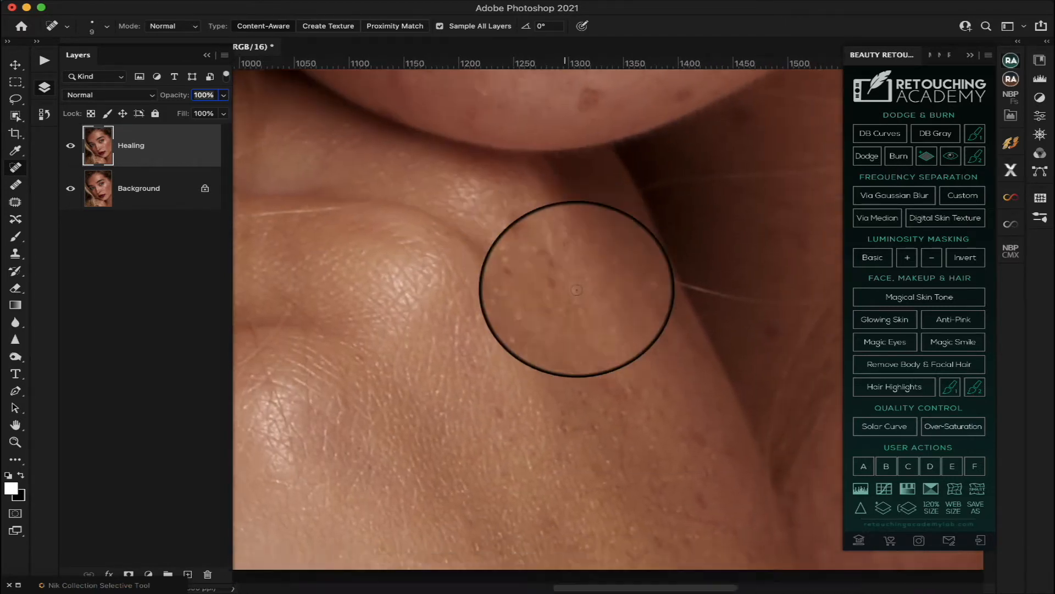
pyautogui.scroll(3, 577, 290)
pyautogui.hscroll(-1, 577, 289)
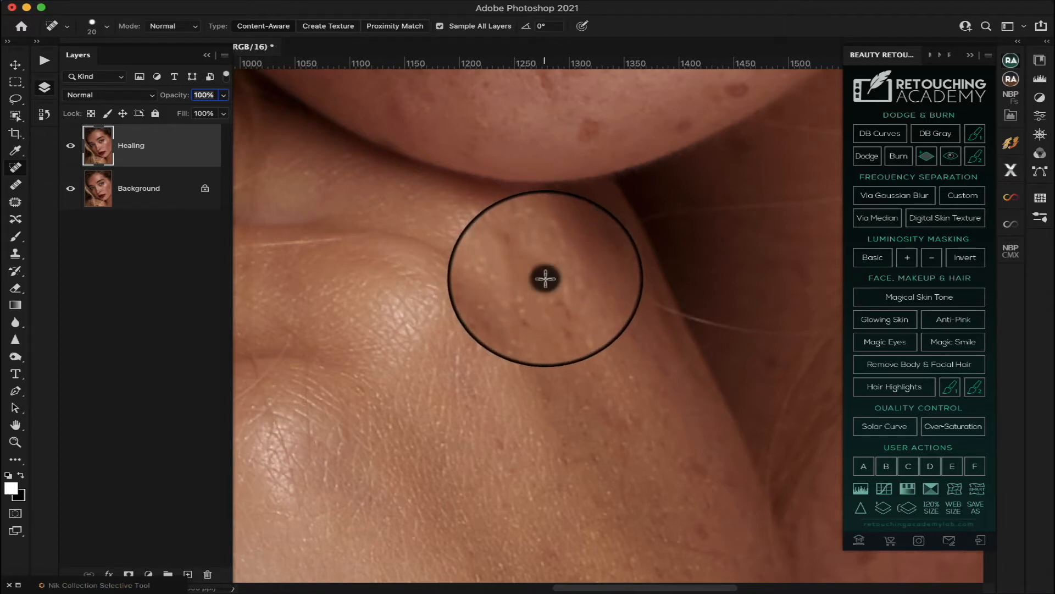
# Step: Heal the dark mark on the skin just below the chin
pyautogui.click(521, 245)
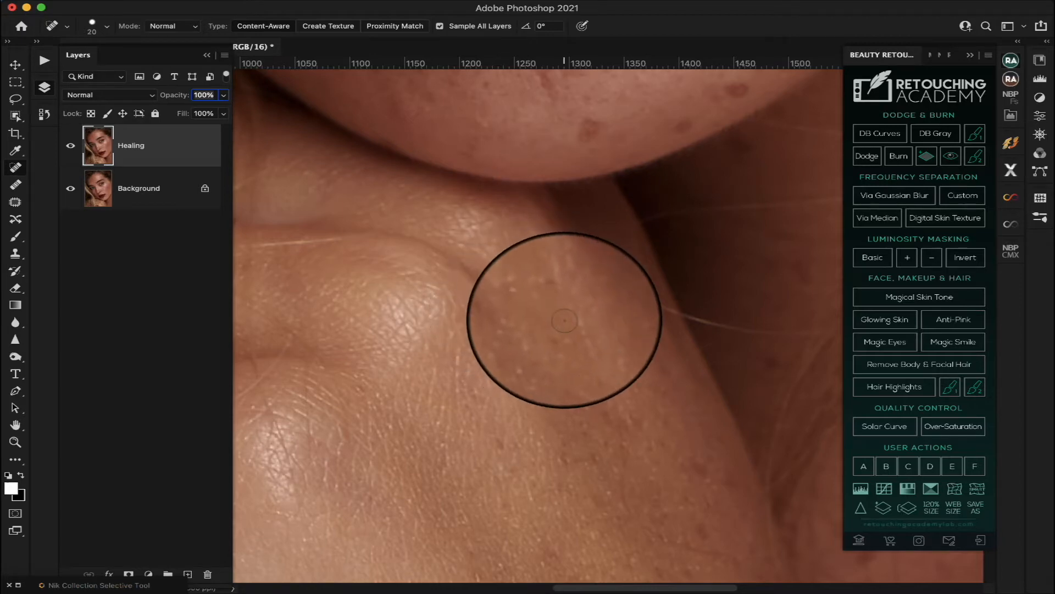
# Step: Examine the fingers, chin, shaded cheek, nose bridge and inner brow for remaining blemishes and stray hairs
pyautogui.scroll(-5, 564, 321)
pyautogui.hscroll(-10, 565, 321)
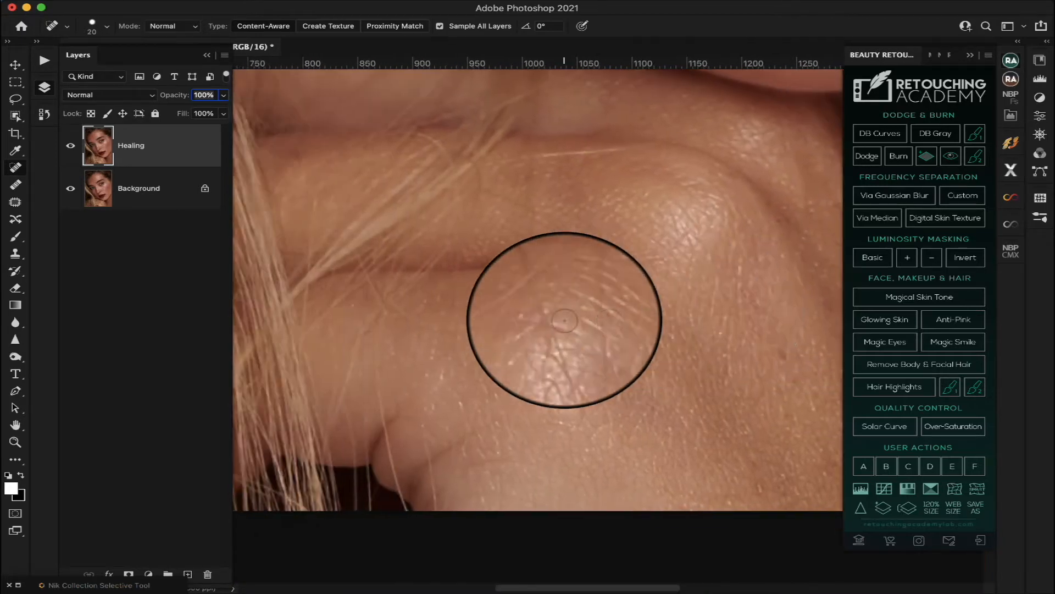
pyautogui.hscroll(9, 565, 321)
pyautogui.scroll(5, 565, 320)
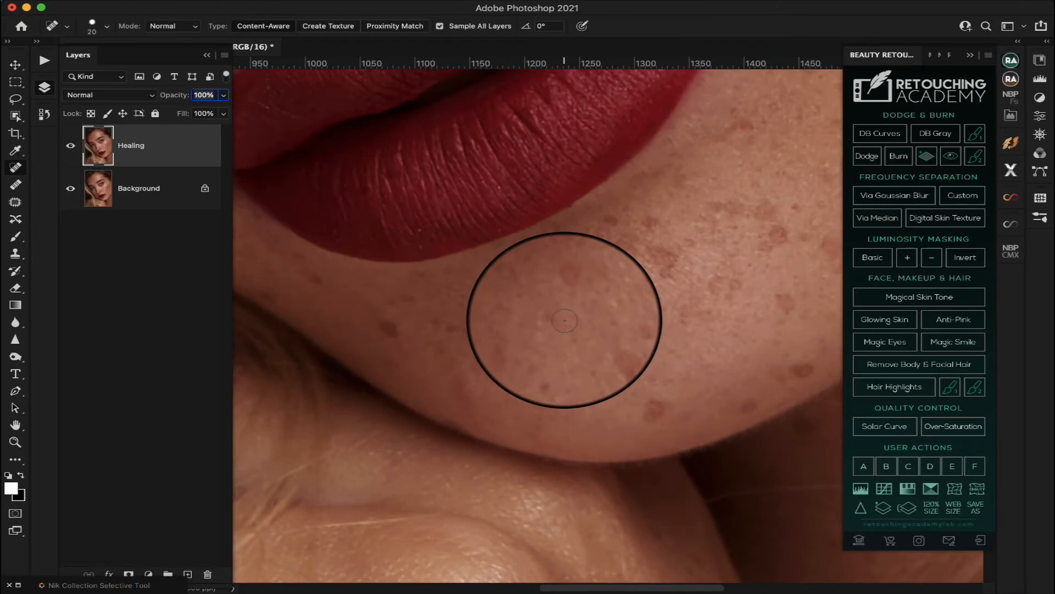
pyautogui.scroll(10, 565, 321)
pyautogui.hscroll(-9, 565, 321)
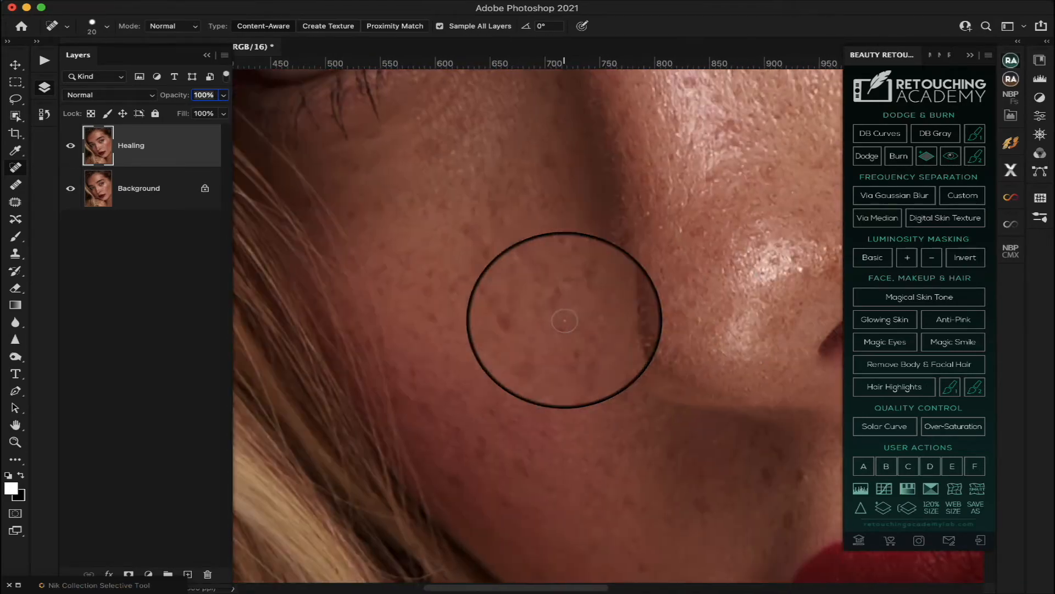
pyautogui.hscroll(4, 564, 321)
pyautogui.scroll(4, 564, 321)
pyautogui.scroll(3, 564, 321)
pyautogui.scroll(5, 478, 312)
pyautogui.hscroll(-3, 477, 311)
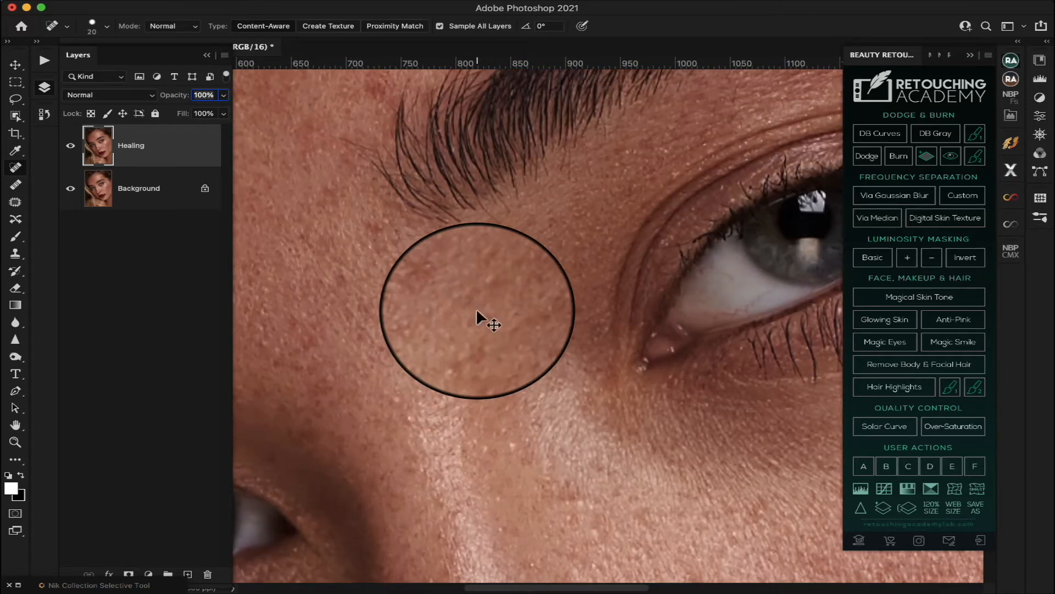
pyautogui.scroll(2, 476, 308)
pyautogui.press('super+0')
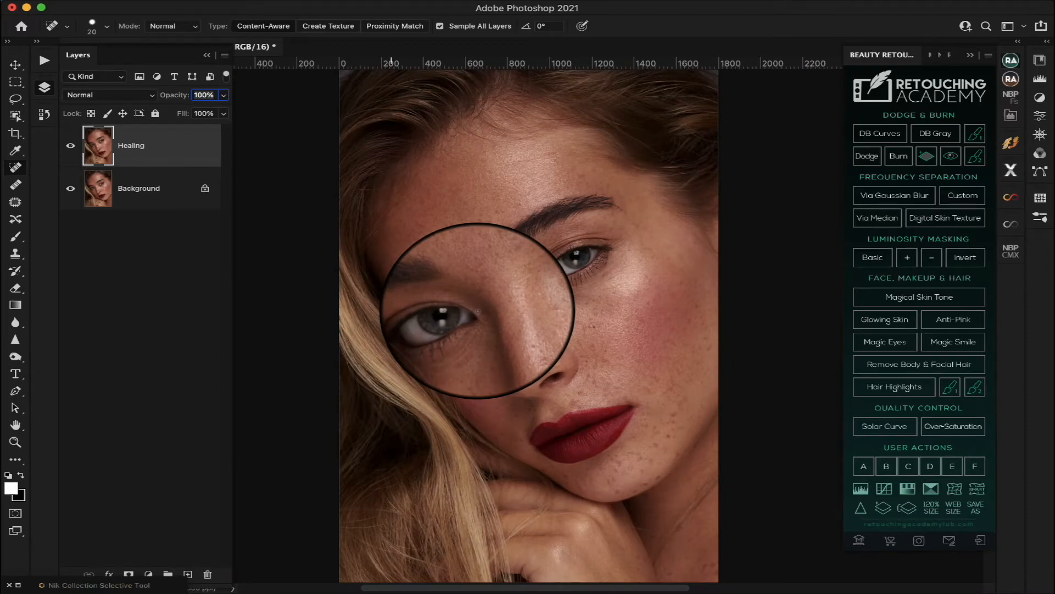
# Step: Examine the hairline, forehead, temple, outer cheek and both eyes closely for remaining stray hairs and marks
pyautogui.click(15, 441)
pyautogui.click(394, 174)
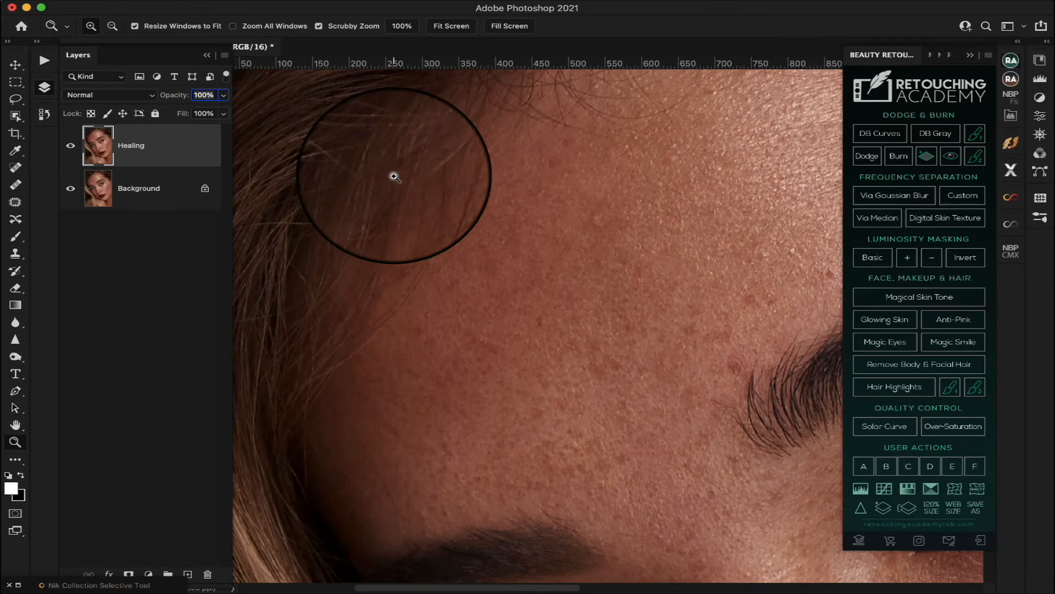
pyautogui.hscroll(-6, 394, 176)
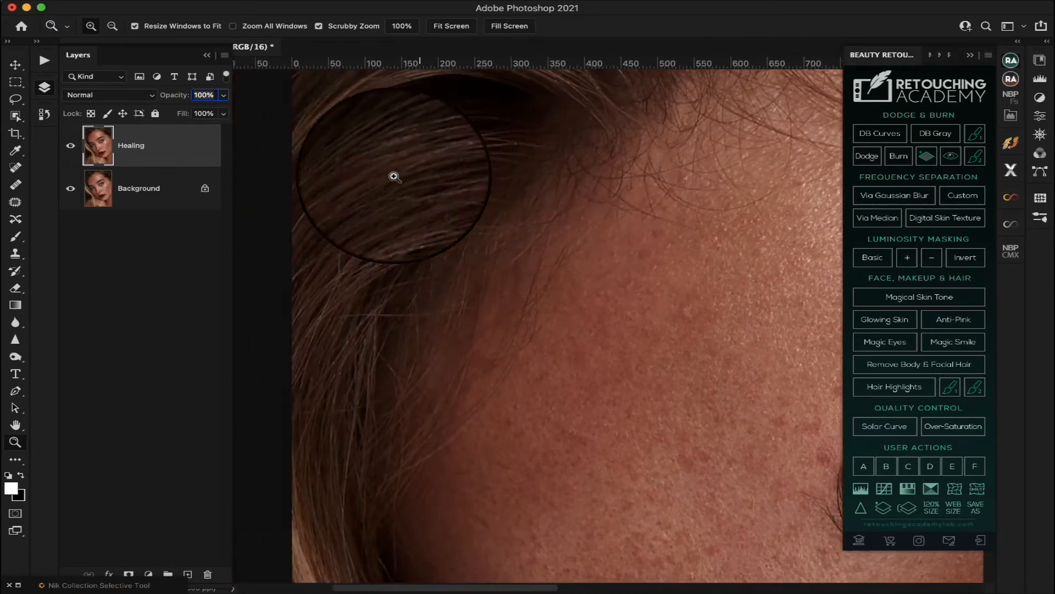
pyautogui.hscroll(10, 394, 175)
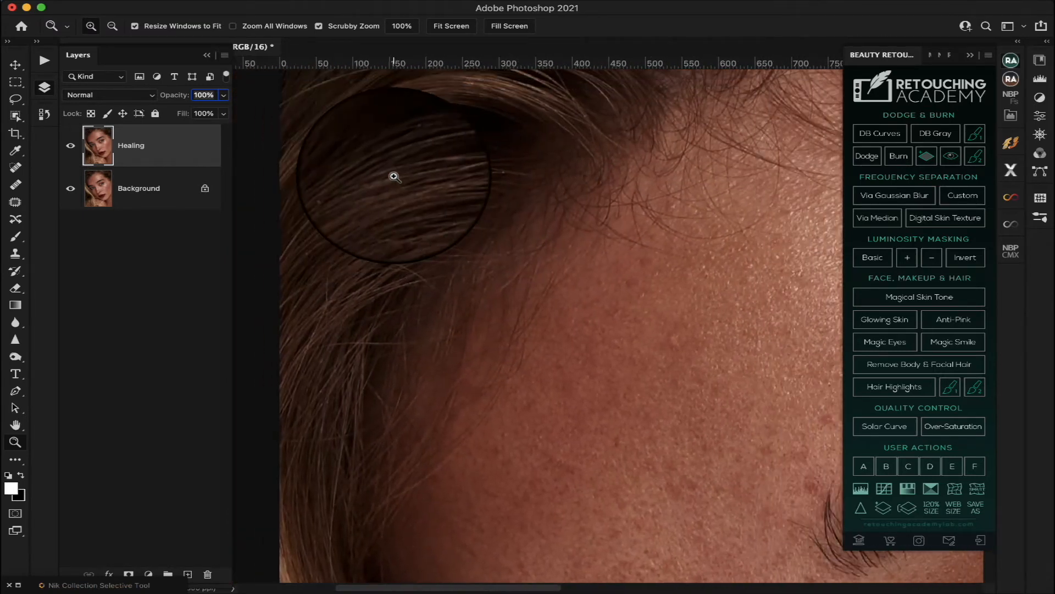
pyautogui.hscroll(10, 394, 176)
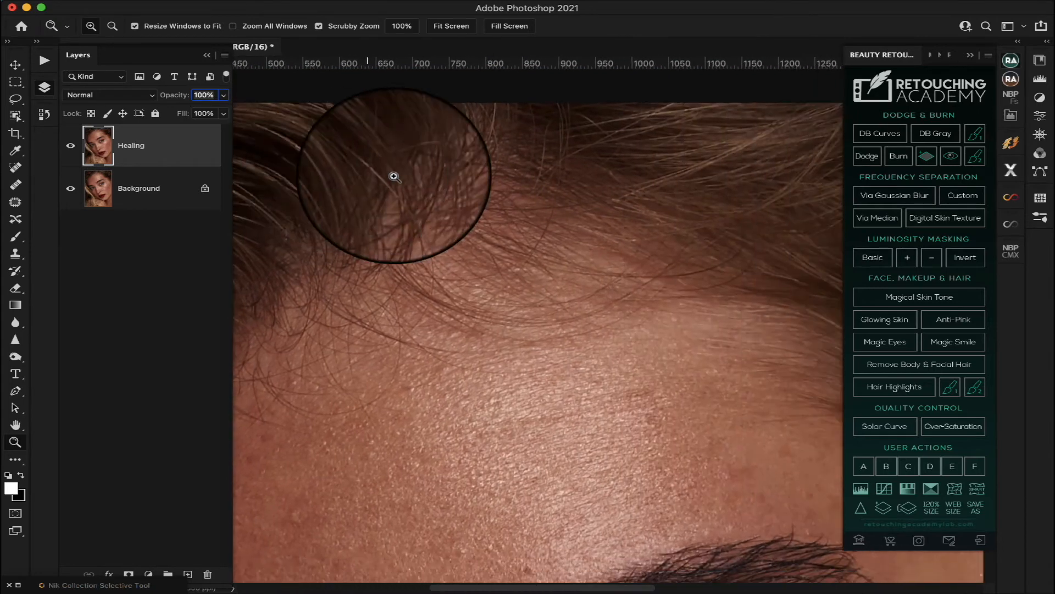
pyautogui.hscroll(8, 394, 176)
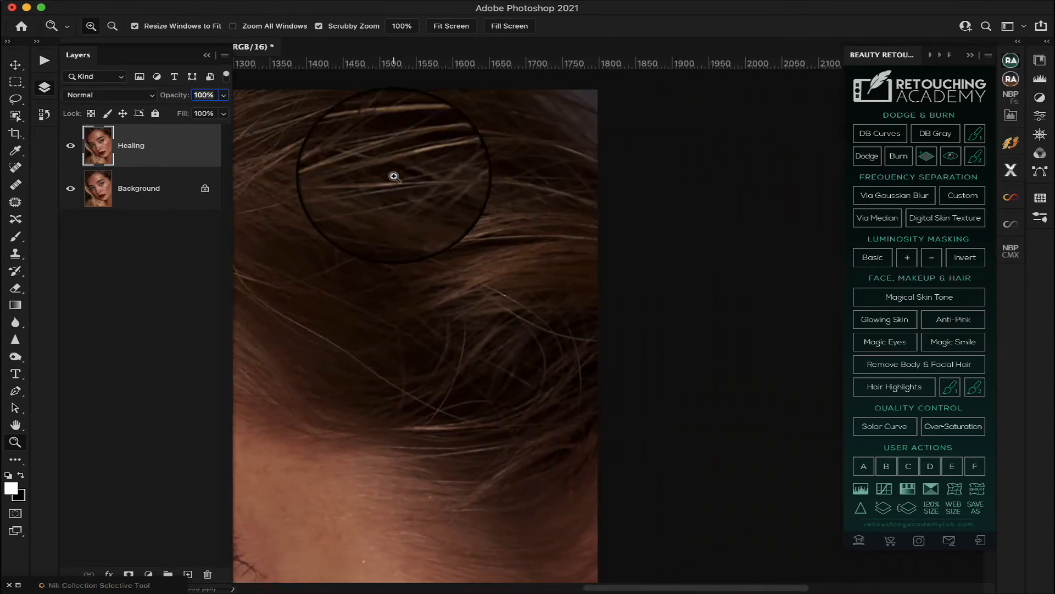
pyautogui.scroll(-5, 393, 176)
pyautogui.hscroll(1, 393, 176)
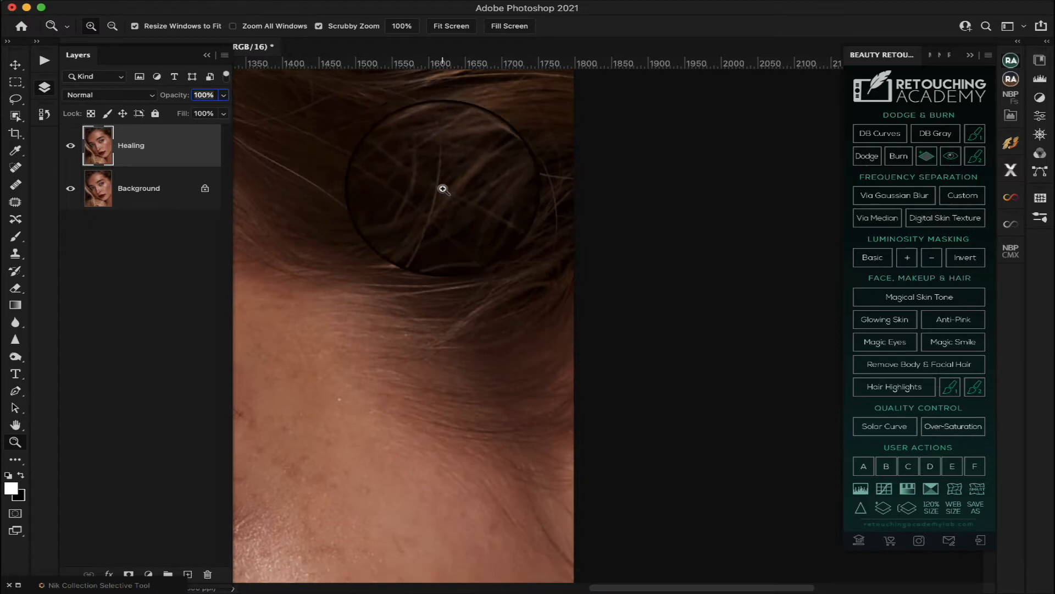
pyautogui.scroll(-5, 442, 187)
pyautogui.scroll(-5, 443, 189)
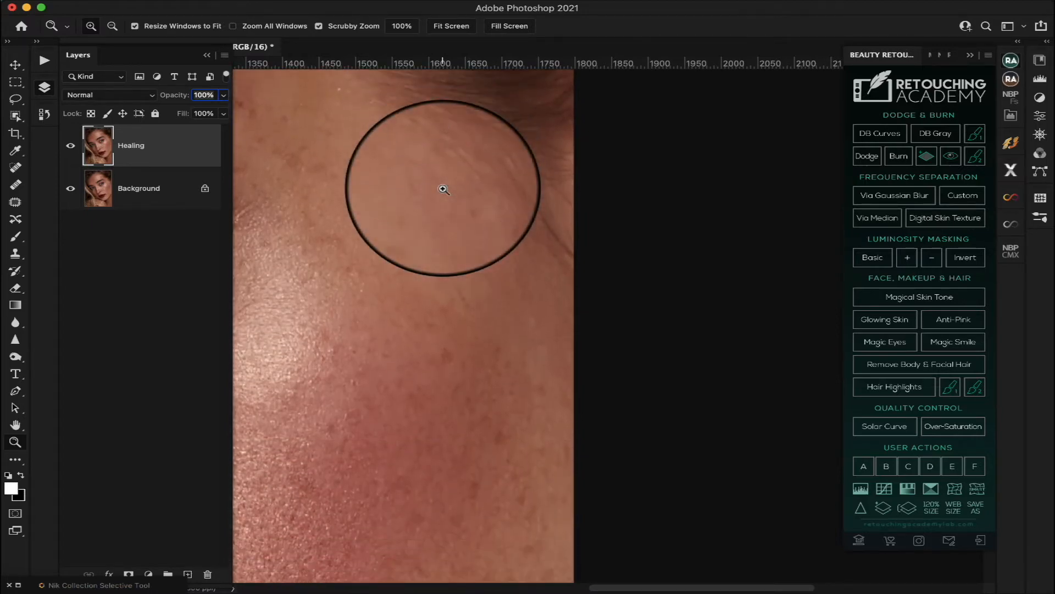
pyautogui.hscroll(-3, 443, 189)
pyautogui.hscroll(-10, 443, 189)
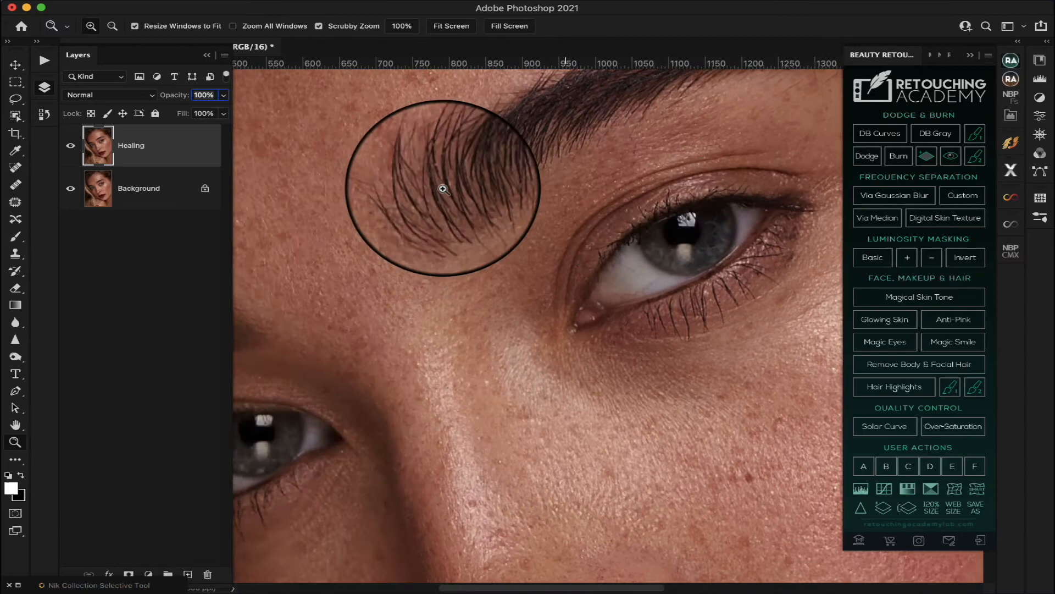
pyautogui.hscroll(-2, 443, 189)
pyautogui.scroll(-1, 443, 189)
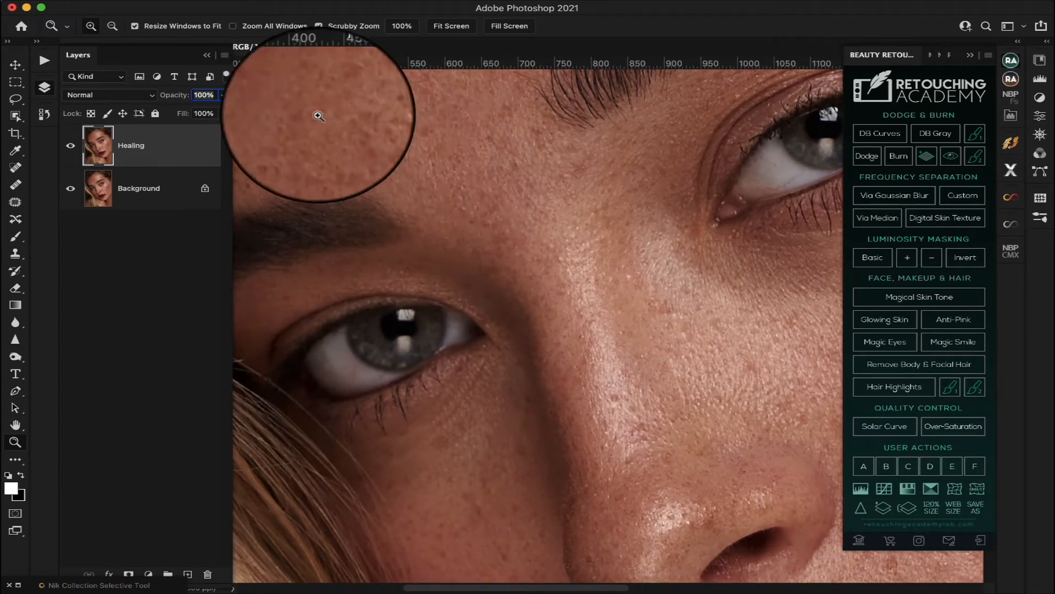
# Step: Flatten the Healing layer and the Background into one image
pyautogui.click(225, 54)
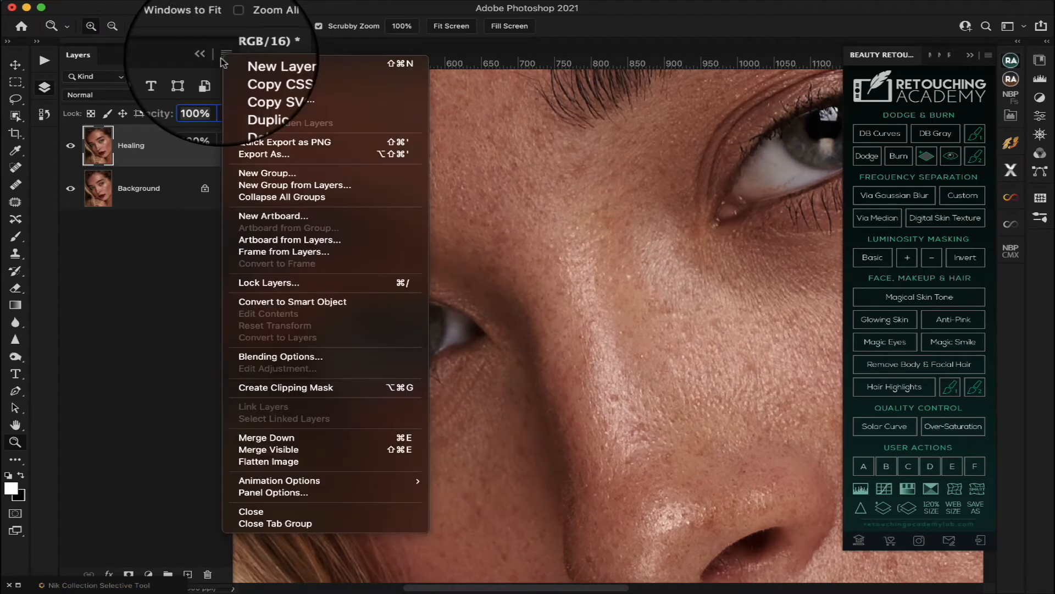
pyautogui.click(273, 461)
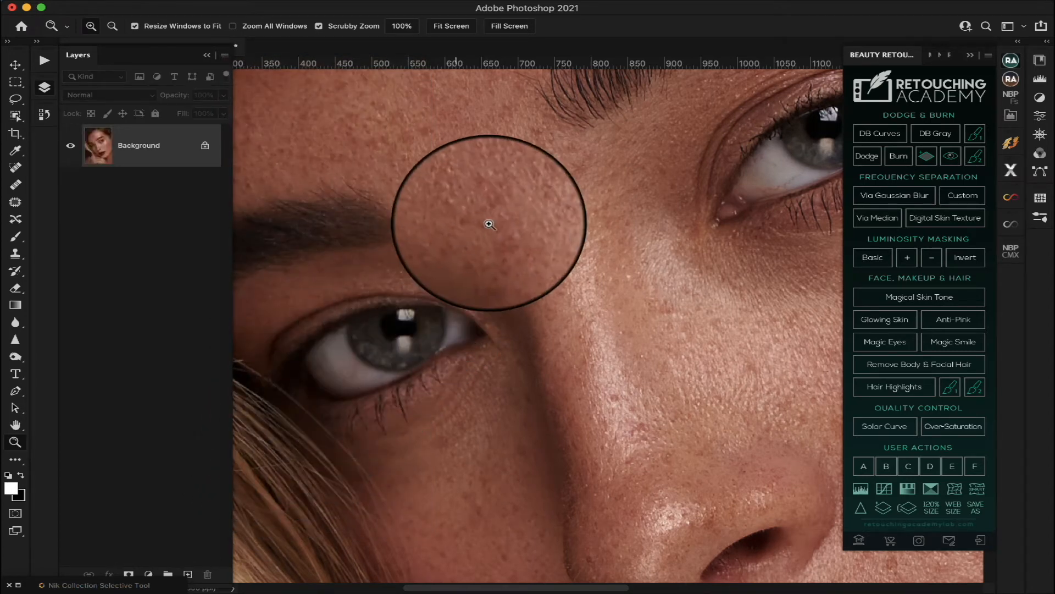
# Step: Duplicate the flattened Background layer, with the inner corner of the eye beside the bright cheek in close view
pyautogui.hscroll(3, 488, 224)
pyautogui.scroll(3, 488, 223)
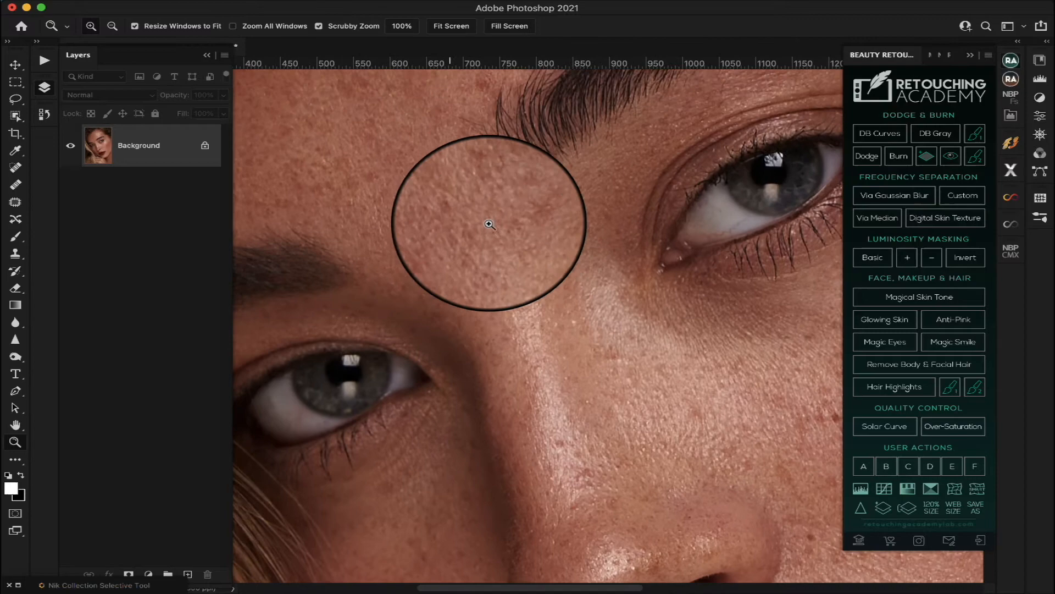
pyautogui.hscroll(3, 489, 223)
pyautogui.hscroll(3, 489, 224)
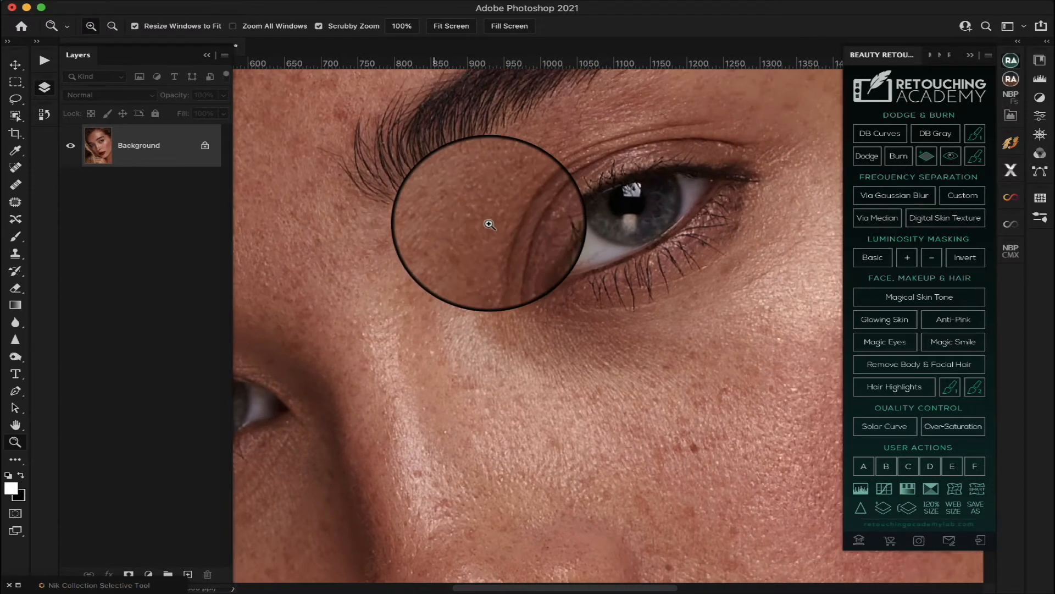
pyautogui.click(551, 222)
pyautogui.click(551, 222)
pyautogui.click(551, 222)
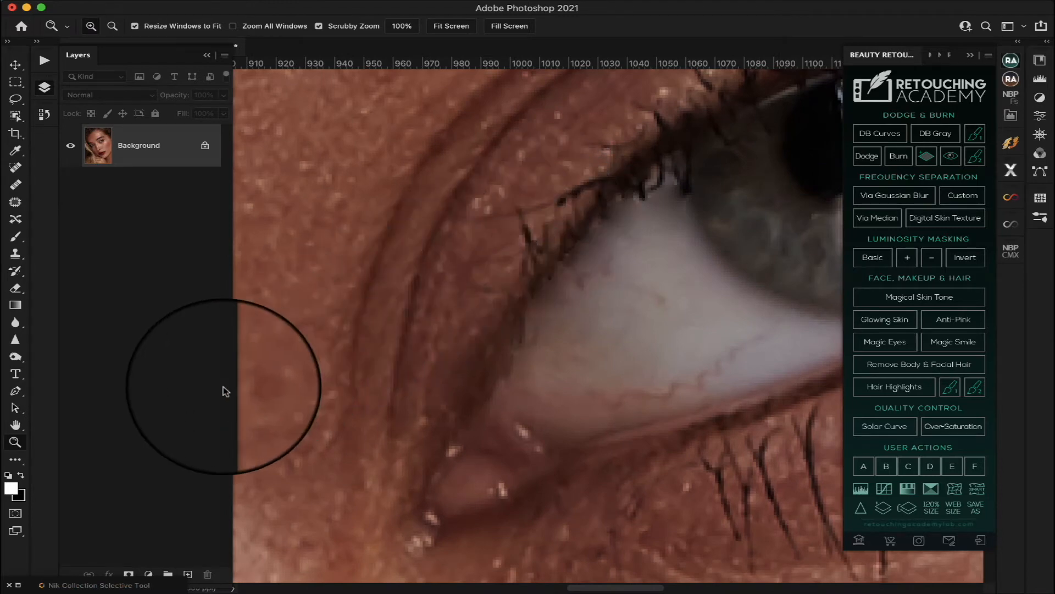
pyautogui.press('super+j')
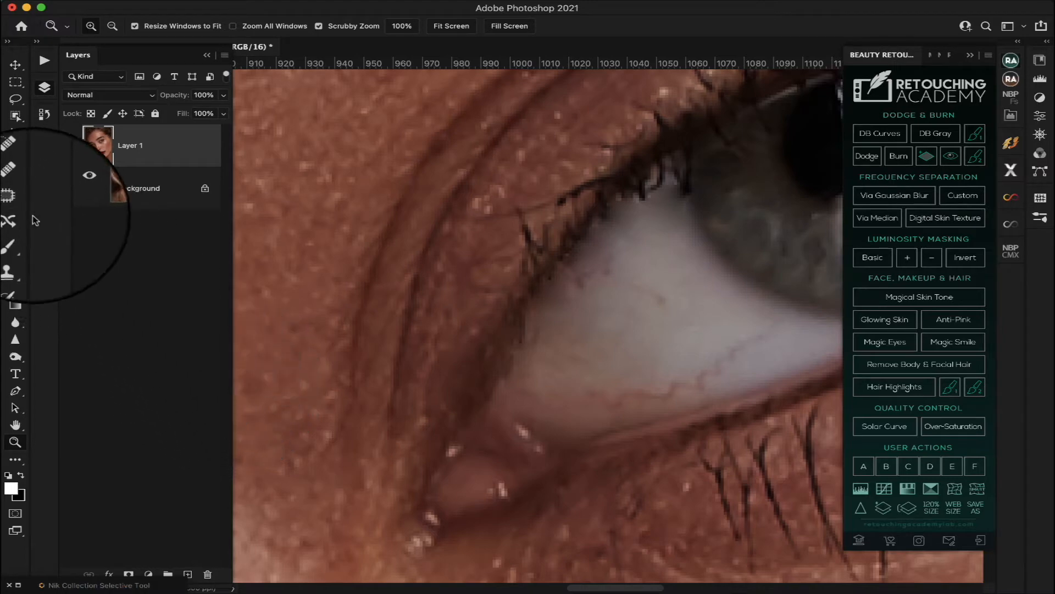
# Step: Patch the stray lash and marks on the upper eyelid near the inner eye corner, and flatten the image
pyautogui.click(15, 201)
pyautogui.moveTo(523, 198)
pyautogui.mouseDown()
pyautogui.moveTo(537, 247)
pyautogui.moveTo(520, 239)
pyautogui.moveTo(511, 203)
pyautogui.moveTo(520, 200)
pyautogui.moveTo(522, 221)
pyautogui.moveTo(495, 242)
pyautogui.mouseUp()
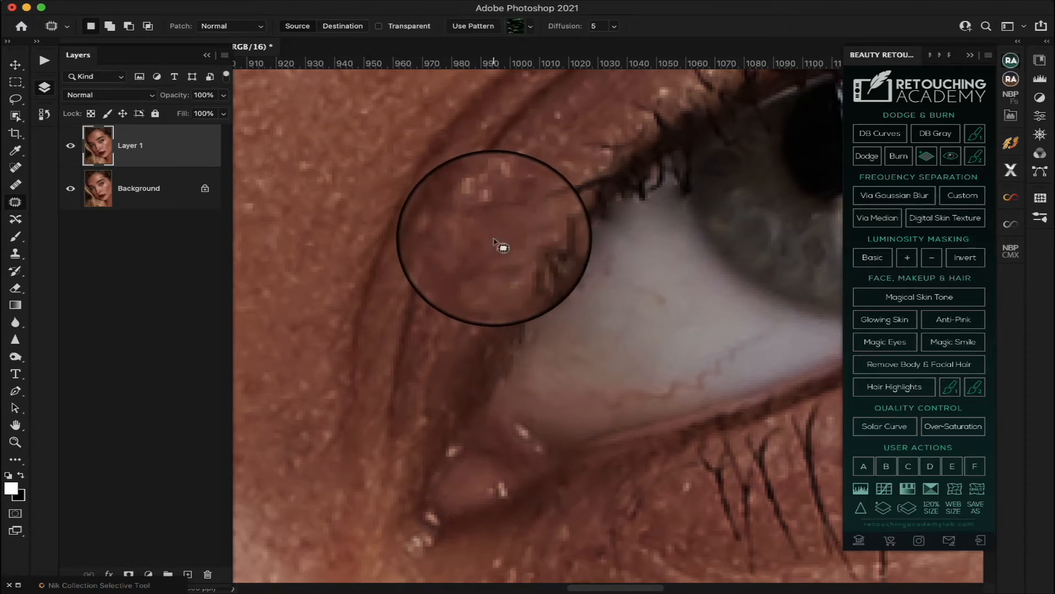
pyautogui.hotkey('ctrl', 'd')
pyautogui.moveTo(574, 183)
pyautogui.mouseDown()
pyautogui.moveTo(490, 216)
pyautogui.moveTo(556, 210)
pyautogui.mouseUp()
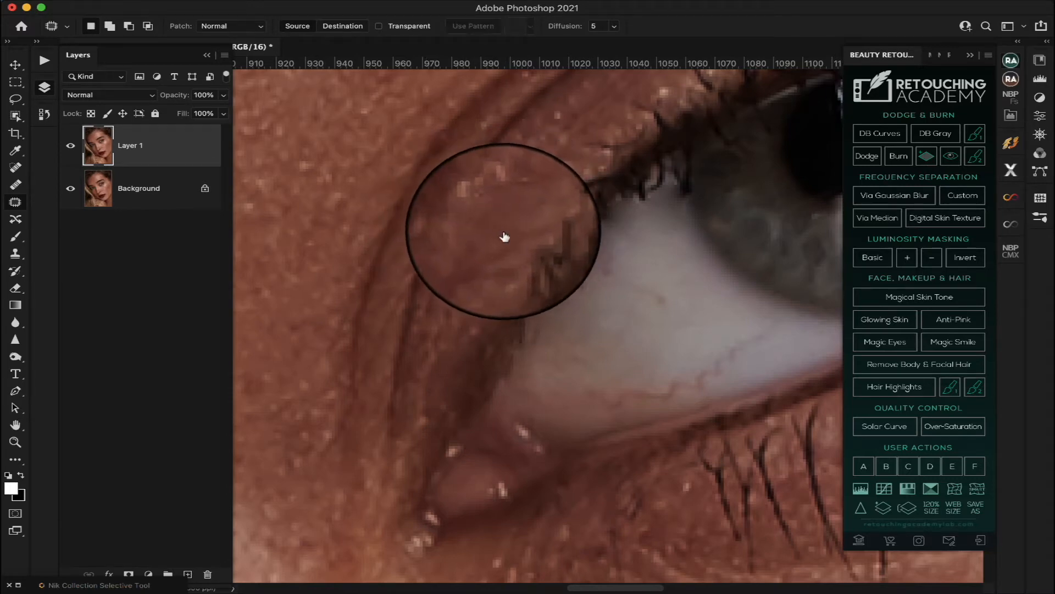
pyautogui.click(225, 55)
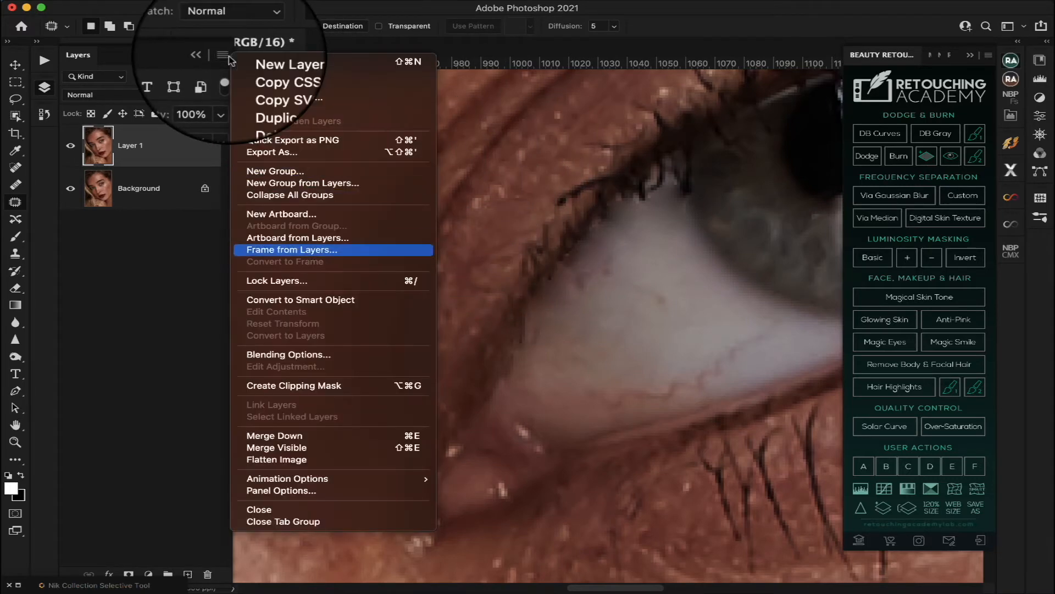
pyautogui.click(300, 459)
# Step: Examine the eyelid, lashes and white of the eye between the inner corner and the iris for visible veins
pyautogui.scroll(5, 477, 385)
pyautogui.hscroll(4, 477, 385)
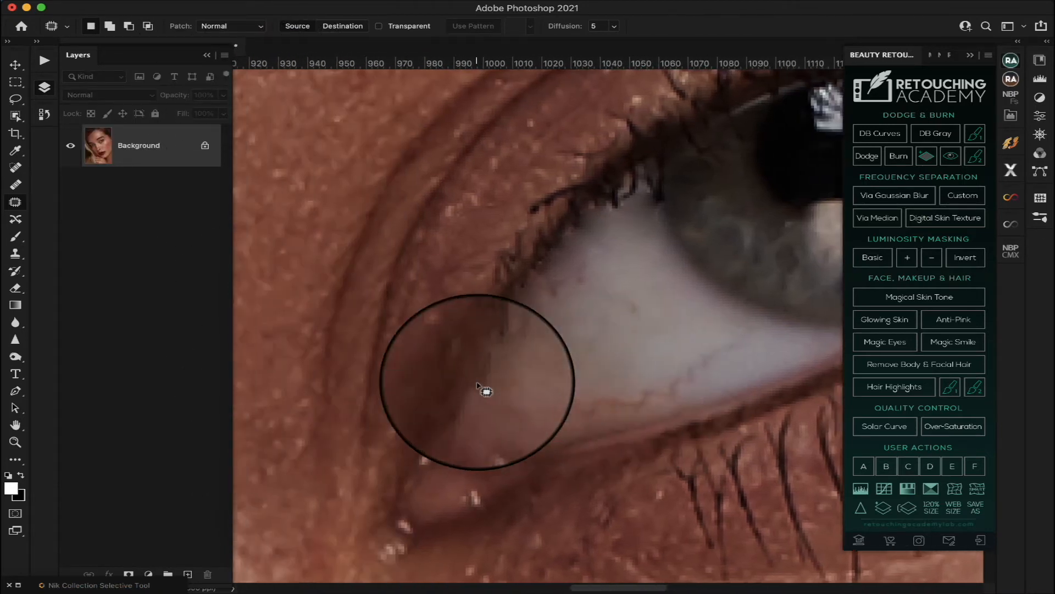
pyautogui.hscroll(10, 477, 384)
pyautogui.scroll(3, 477, 384)
pyautogui.hscroll(-12, 477, 385)
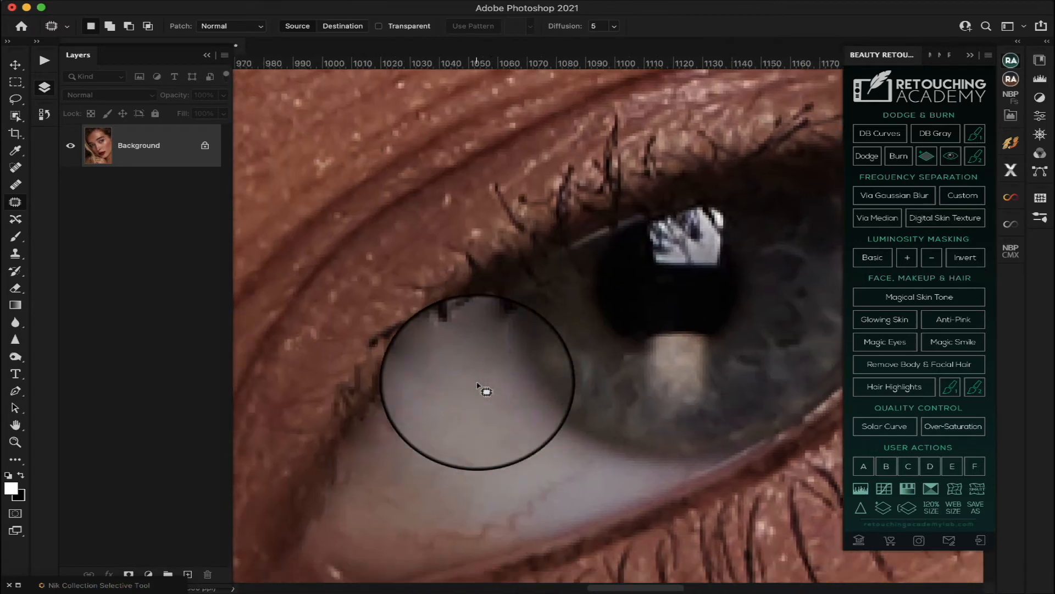
pyautogui.scroll(-3, 477, 385)
pyautogui.hscroll(2, 477, 385)
pyautogui.scroll(-2, 477, 385)
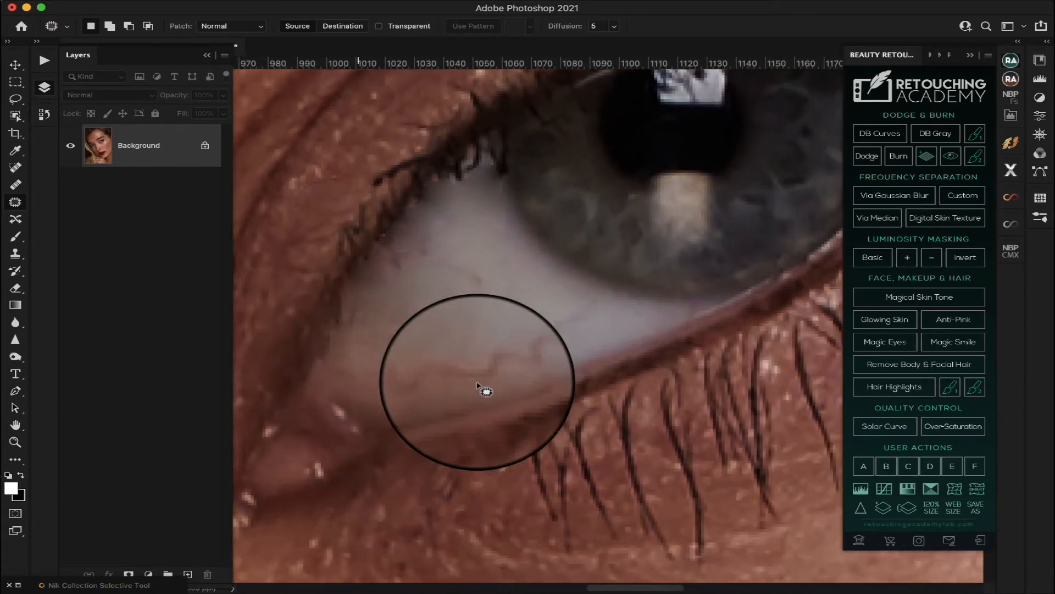
pyautogui.hscroll(1, 383, 354)
pyautogui.scroll(-1, 384, 355)
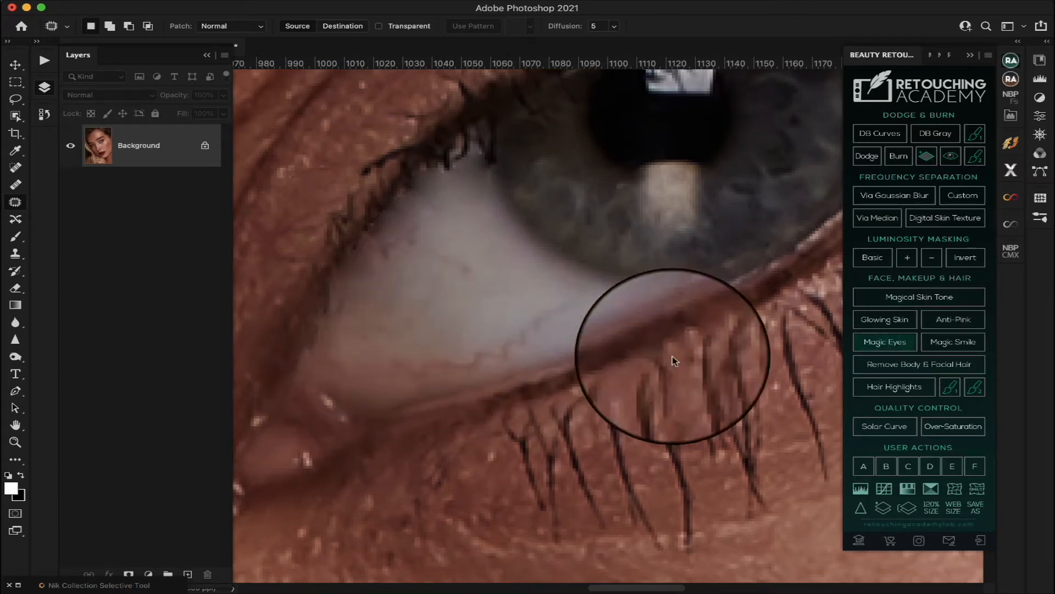
pyautogui.click(899, 368)
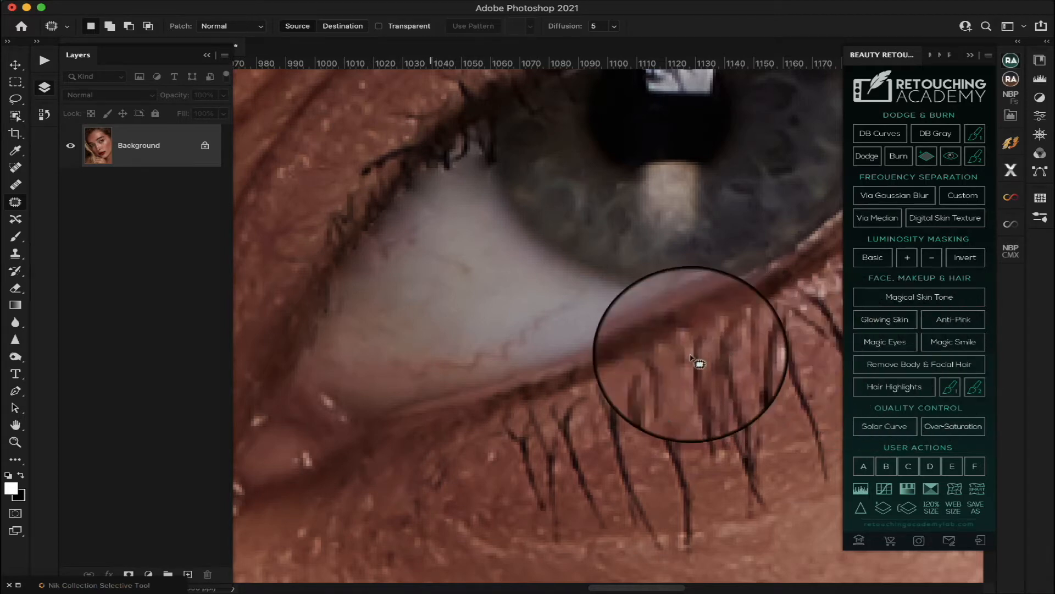
pyautogui.scroll(1, 483, 347)
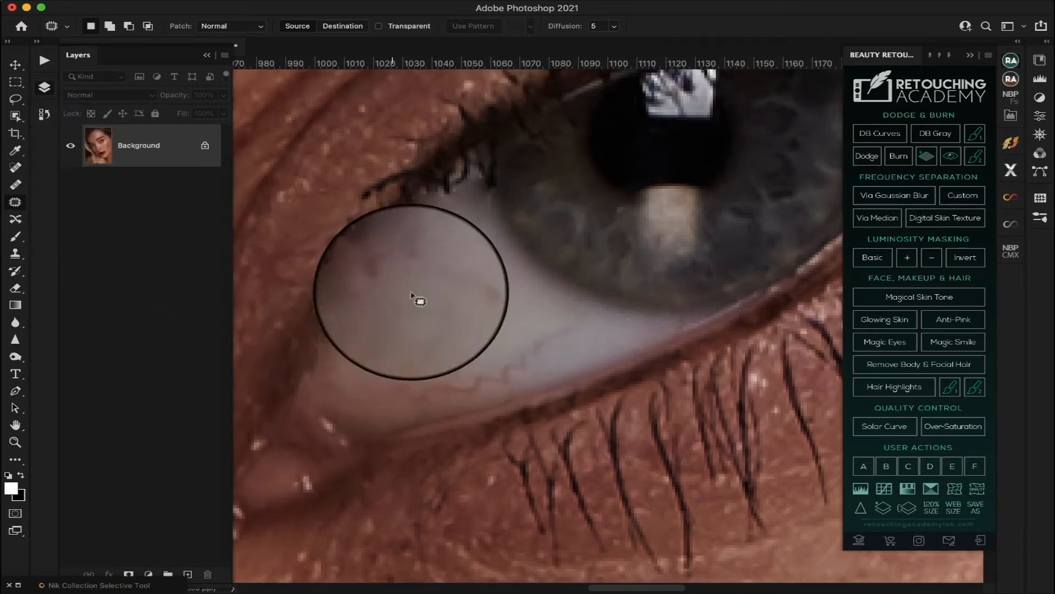
# Step: Patch the red veins in the lower white of the eye between the iris and the inner corner
pyautogui.scroll(-2, 578, 349)
pyautogui.moveTo(581, 284)
pyautogui.mouseDown()
pyautogui.moveTo(516, 335)
pyautogui.moveTo(553, 332)
pyautogui.moveTo(584, 301)
pyautogui.moveTo(582, 288)
pyautogui.moveTo(551, 290)
pyautogui.mouseUp()
pyautogui.press('super+d')
pyautogui.moveTo(515, 332)
pyautogui.mouseDown()
pyautogui.moveTo(470, 367)
pyautogui.moveTo(521, 362)
pyautogui.moveTo(533, 345)
pyautogui.moveTo(496, 316)
pyautogui.mouseUp()
pyautogui.press('super+d')
pyautogui.moveTo(475, 352)
pyautogui.mouseDown()
pyautogui.moveTo(419, 368)
pyautogui.moveTo(475, 381)
pyautogui.moveTo(485, 373)
pyautogui.moveTo(464, 366)
pyautogui.moveTo(477, 335)
pyautogui.mouseUp()
pyautogui.press('super+d')
# Step: Patch the discoloured spots in the upper eye white and the reddish vein near the inner corner
pyautogui.moveTo(405, 226)
pyautogui.mouseDown()
pyautogui.moveTo(459, 286)
pyautogui.moveTo(483, 278)
pyautogui.moveTo(461, 275)
pyautogui.moveTo(473, 245)
pyautogui.mouseUp()
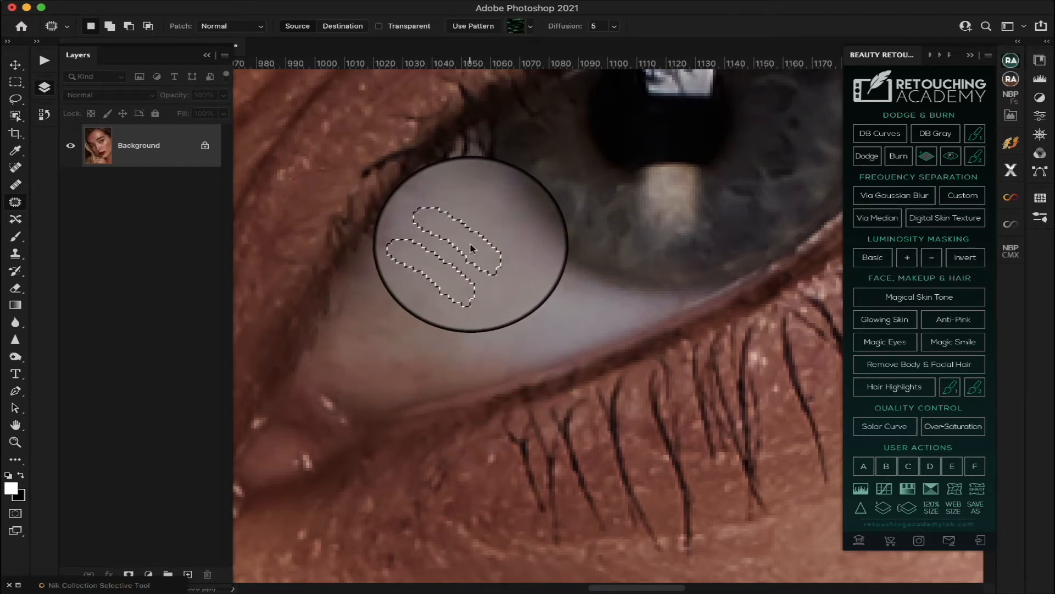
pyautogui.press('super+d')
pyautogui.moveTo(418, 231)
pyautogui.mouseDown()
pyautogui.moveTo(382, 243)
pyautogui.moveTo(375, 265)
pyautogui.moveTo(395, 268)
pyautogui.moveTo(428, 250)
pyautogui.moveTo(420, 233)
pyautogui.moveTo(456, 244)
pyautogui.mouseUp()
pyautogui.press('super+d')
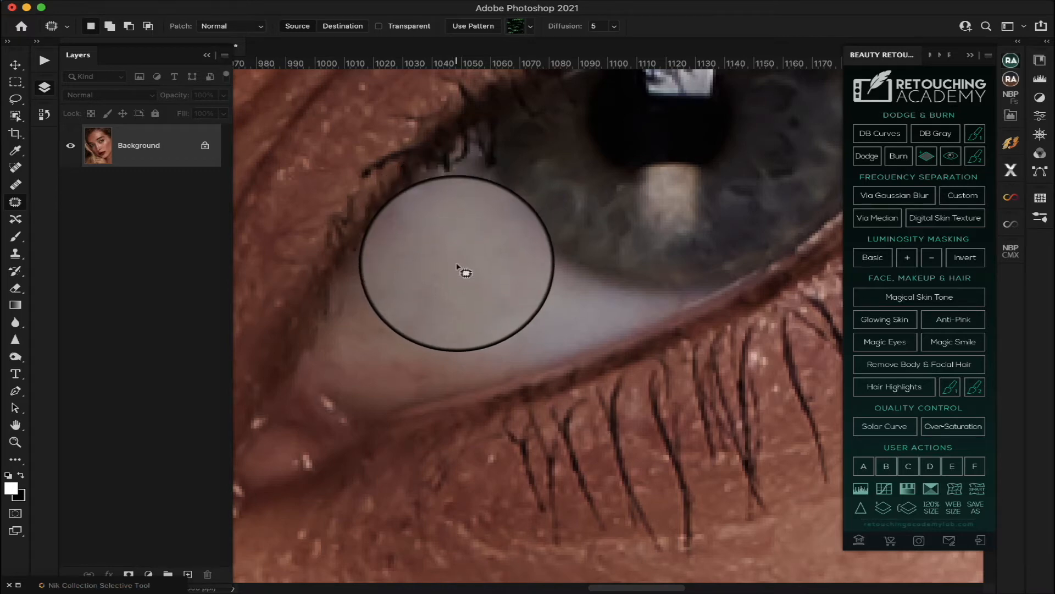
pyautogui.scroll(-3, 461, 269)
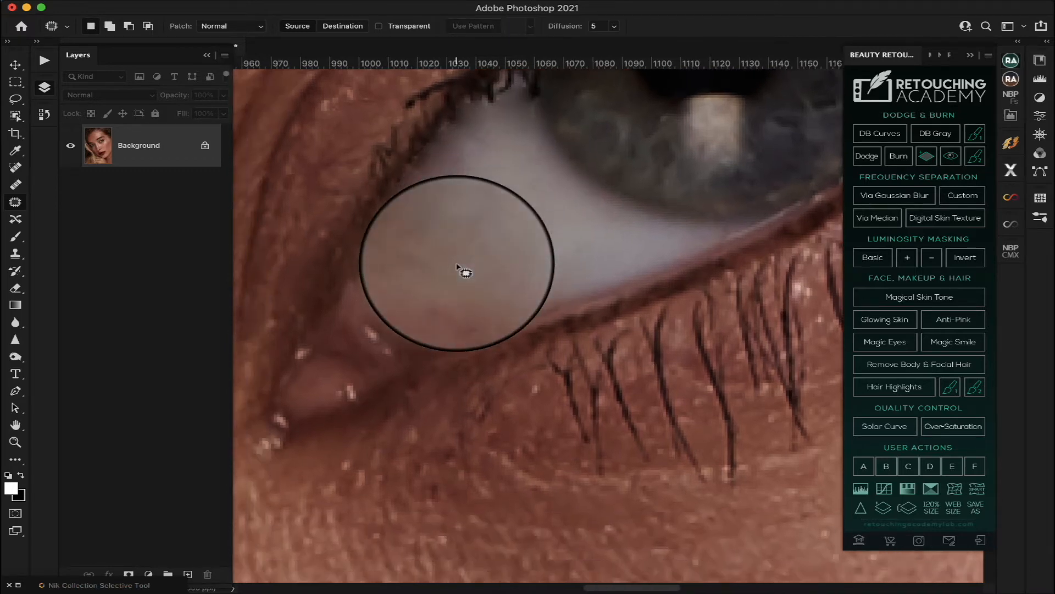
pyautogui.moveTo(445, 289)
pyautogui.mouseDown()
pyautogui.moveTo(464, 319)
pyautogui.moveTo(478, 307)
pyautogui.moveTo(457, 286)
pyautogui.moveTo(412, 291)
pyautogui.mouseUp()
pyautogui.press('super+d')
# Step: Patch the dark specks in the eye white below the upper lash line near the outer corner
pyautogui.hscroll(10, 475, 249)
pyautogui.hscroll(-8, 474, 249)
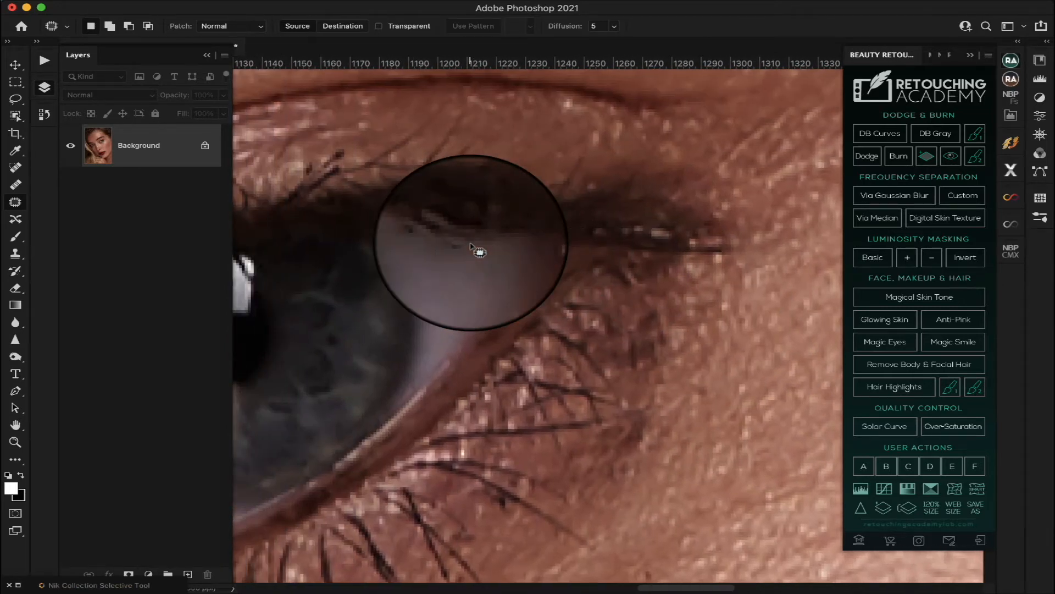
pyautogui.moveTo(444, 240)
pyautogui.mouseDown()
pyautogui.moveTo(419, 233)
pyautogui.moveTo(471, 249)
pyautogui.moveTo(449, 271)
pyautogui.mouseUp()
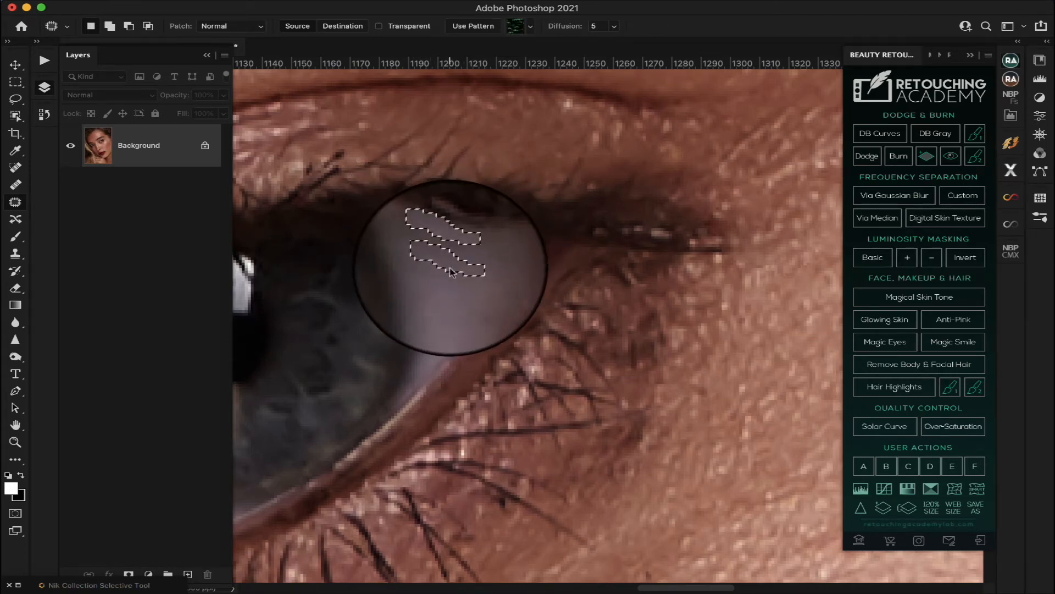
# Step: Patch the veins and discoloured marks in the other eye's white, between the iris and the outer corner
pyautogui.hscroll(20, 451, 272)
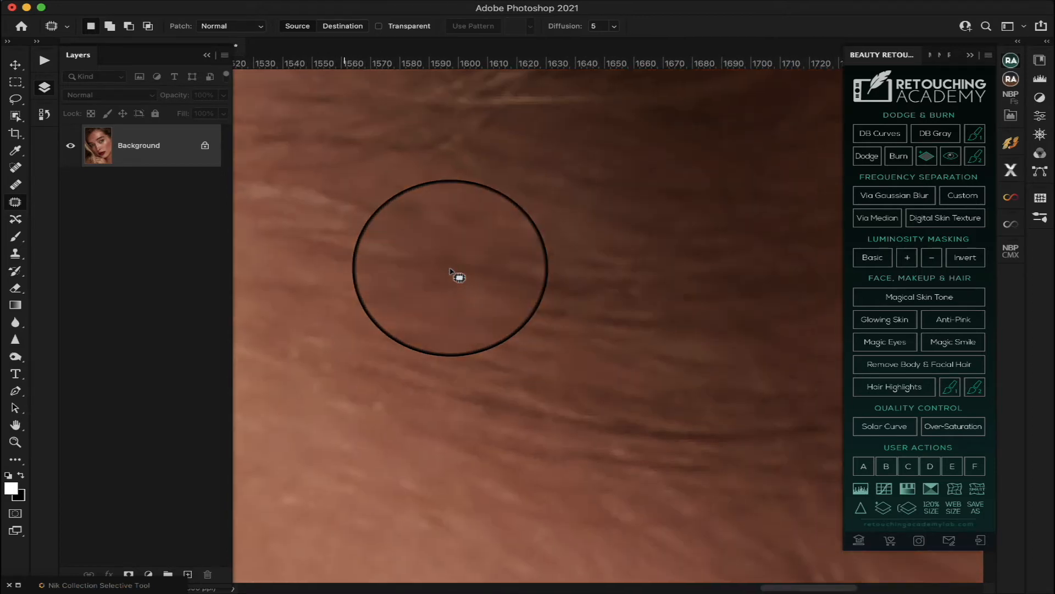
pyautogui.hscroll(-20, 459, 277)
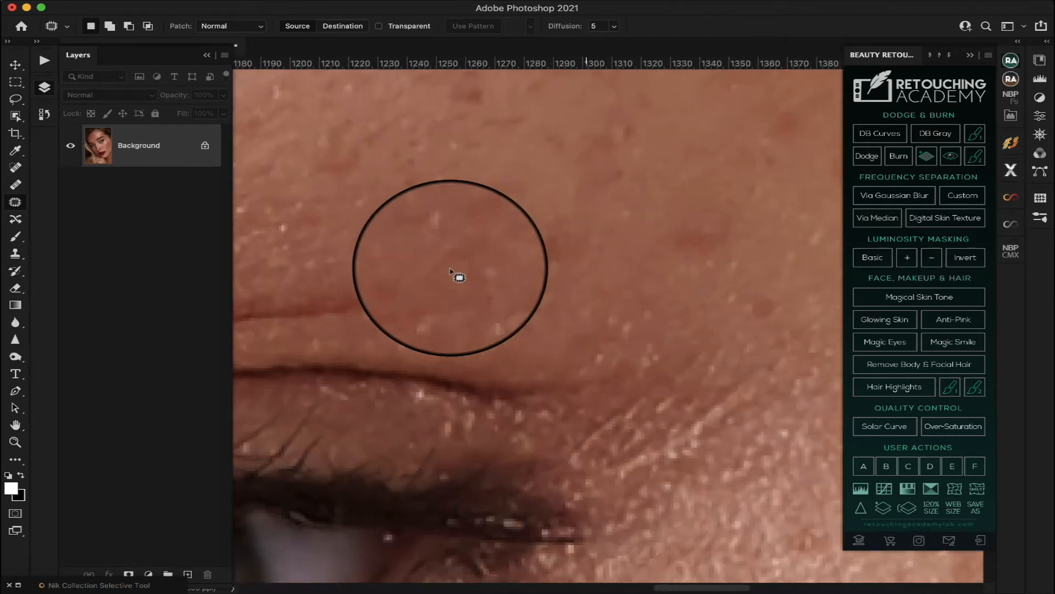
pyautogui.hscroll(-20, 459, 277)
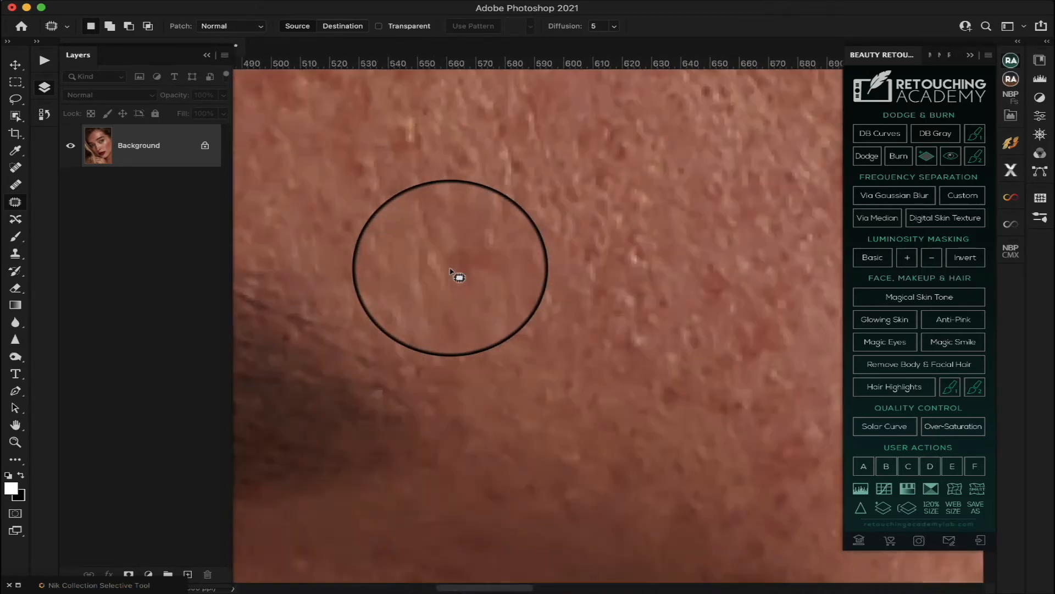
pyautogui.scroll(-15, 459, 277)
pyautogui.hscroll(10, 459, 277)
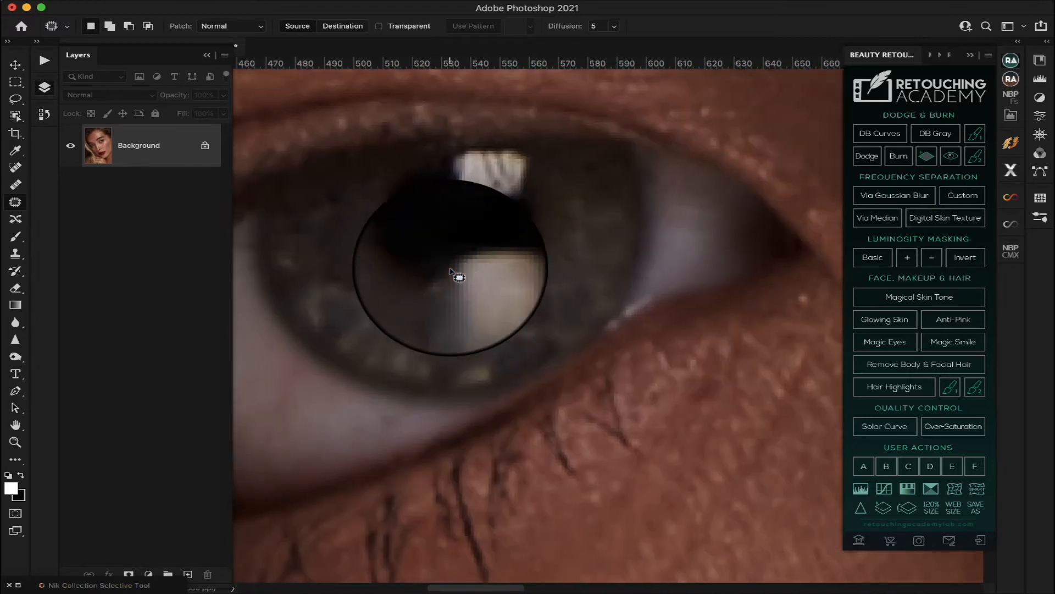
pyautogui.hscroll(-15, 459, 277)
pyautogui.scroll(-5, 459, 277)
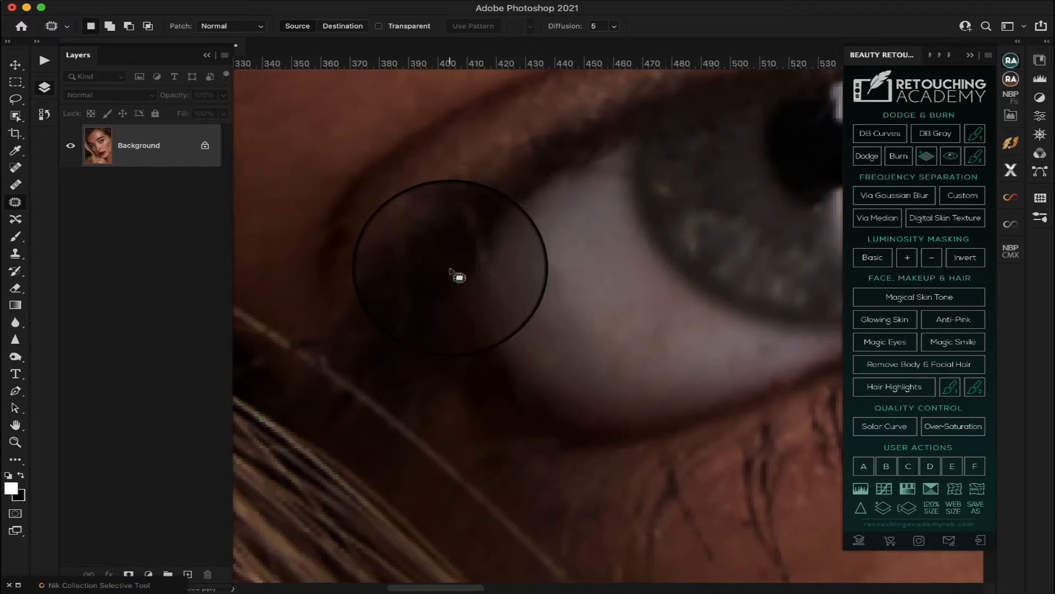
pyautogui.moveTo(625, 306)
pyautogui.mouseDown()
pyautogui.moveTo(596, 359)
pyautogui.moveTo(576, 356)
pyautogui.moveTo(590, 290)
pyautogui.moveTo(549, 263)
pyautogui.mouseUp()
pyautogui.hotkey('ctrl', 'd')
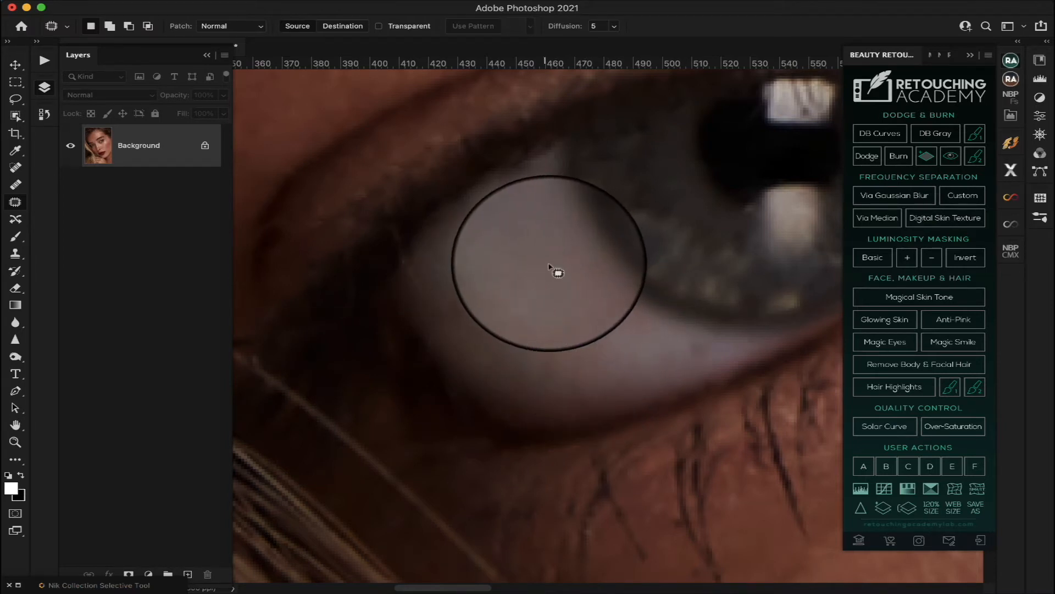
pyautogui.moveTo(412, 266)
pyautogui.mouseDown()
pyautogui.moveTo(422, 326)
pyautogui.moveTo(437, 329)
pyautogui.moveTo(418, 260)
pyautogui.moveTo(419, 279)
pyautogui.moveTo(448, 261)
pyautogui.mouseUp()
pyautogui.hotkey('ctrl', 'd')
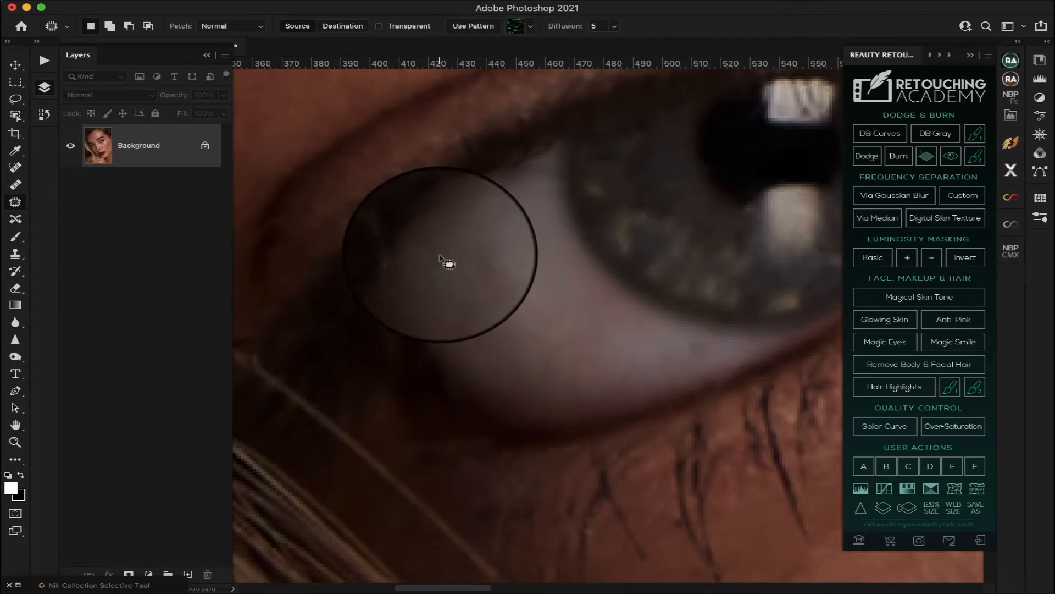
# Step: Examine the cleaned eye white up close and compare both eyes against the whole face for remaining flaws
pyautogui.hscroll(5, 449, 245)
pyautogui.scroll(3, 449, 245)
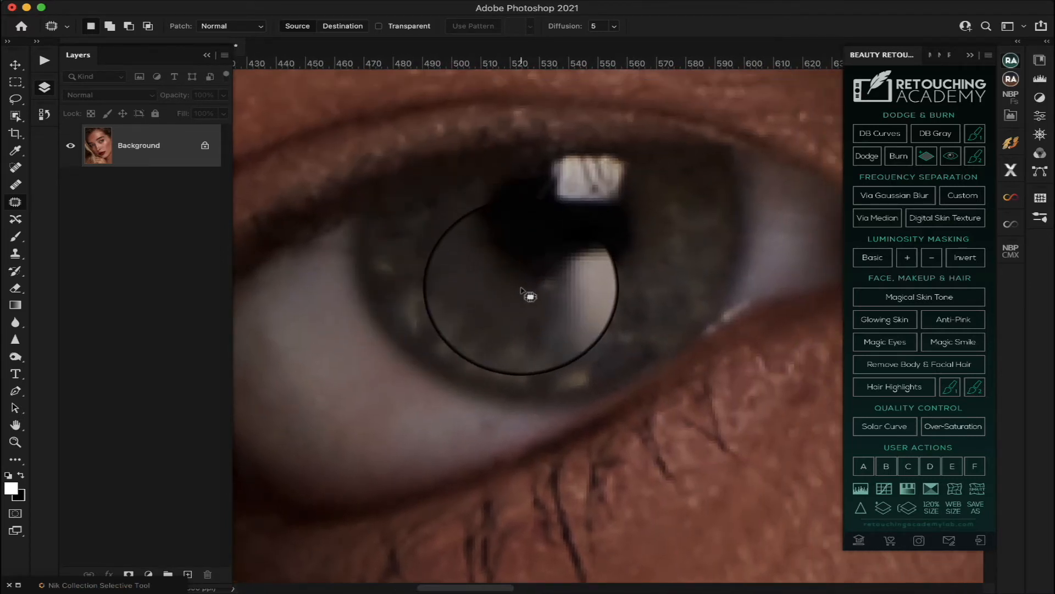
pyautogui.scroll(-1, 521, 293)
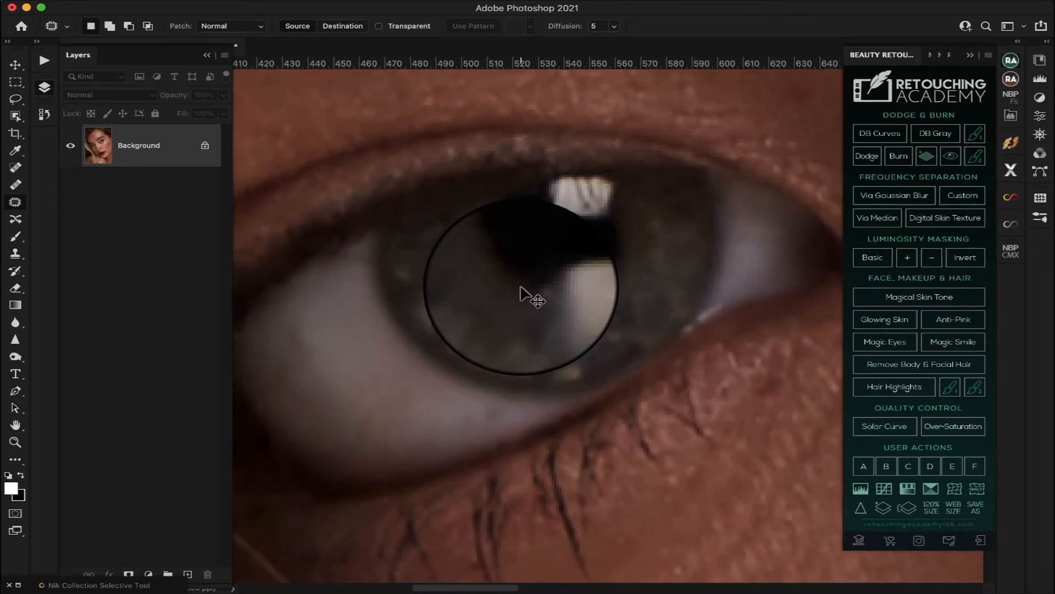
pyautogui.scroll(-1, 521, 293)
pyautogui.scroll(-8, 521, 288)
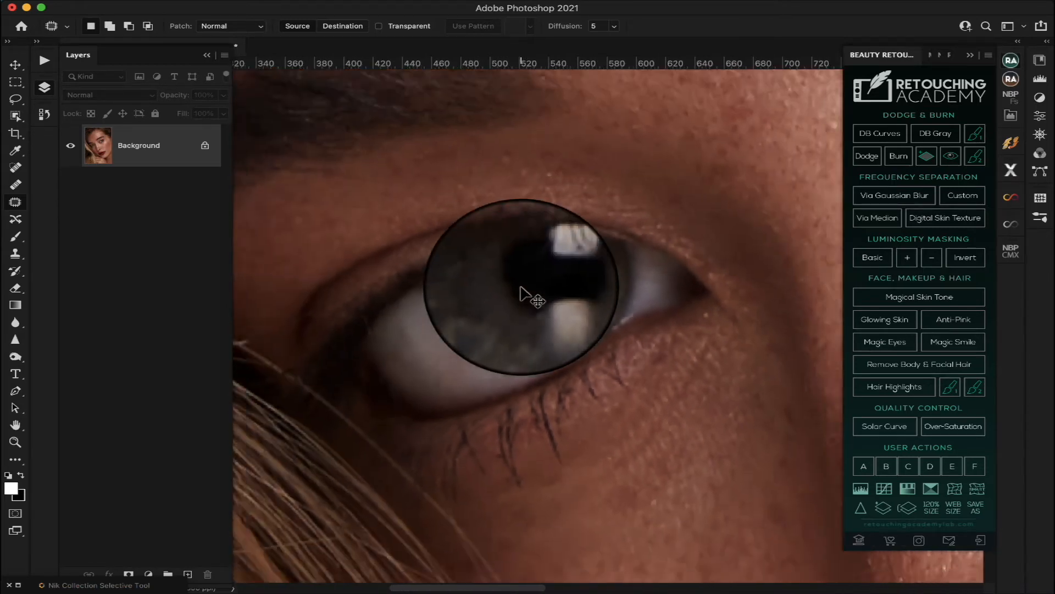
pyautogui.hscroll(6, 520, 286)
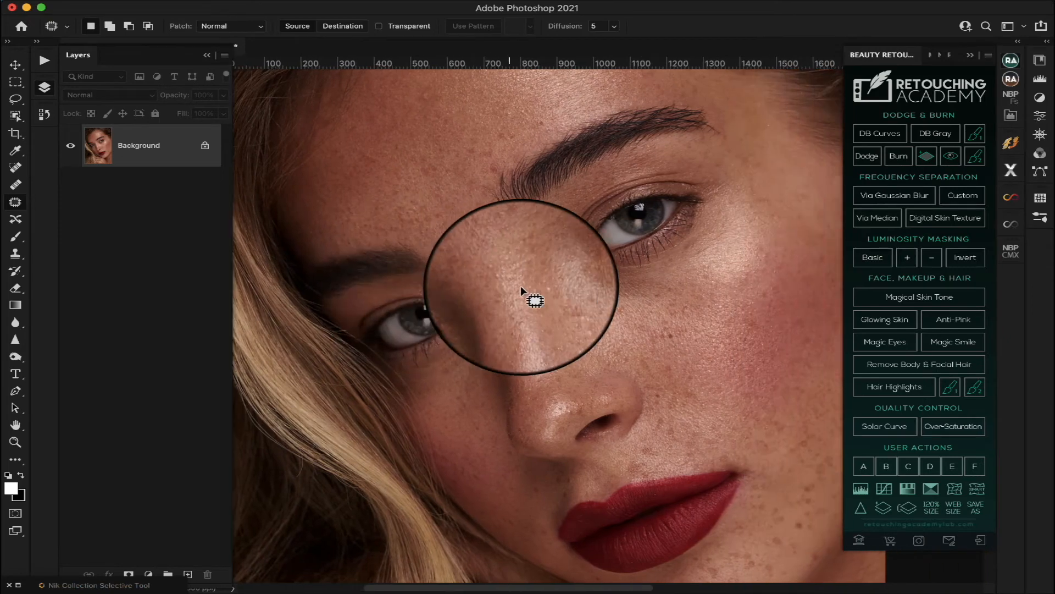
pyautogui.hscroll(-1, 520, 285)
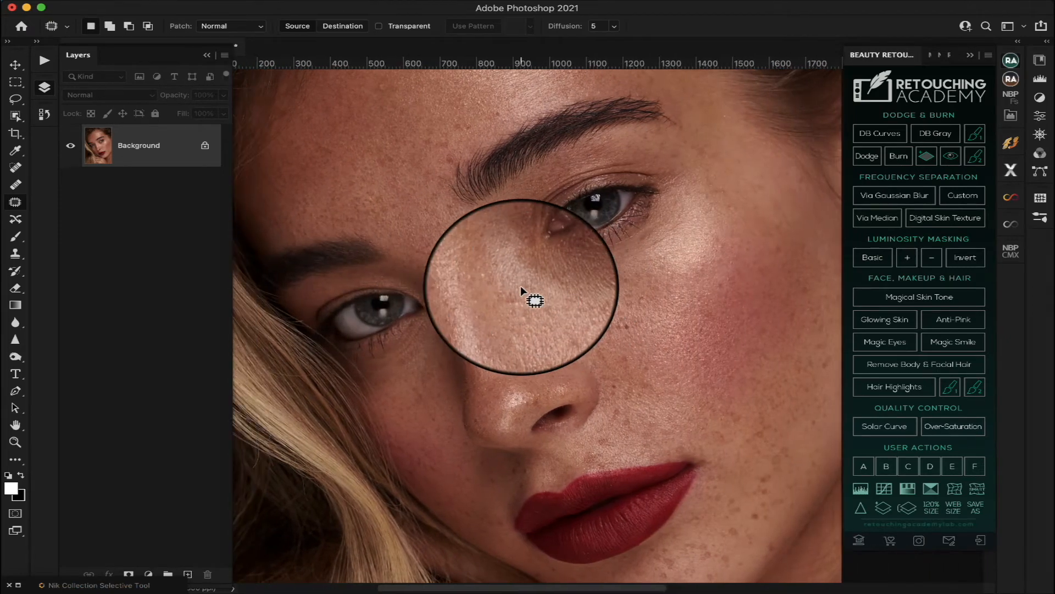
pyautogui.scroll(-4, 520, 285)
pyautogui.scroll(3, 520, 285)
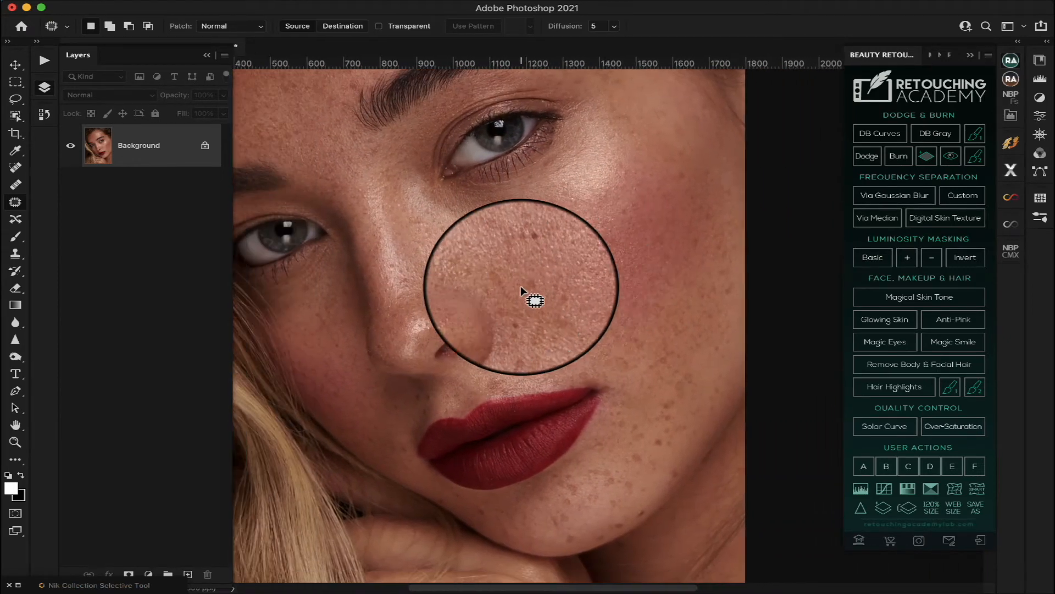
pyautogui.hscroll(-2, 520, 285)
pyautogui.scroll(1, 520, 285)
pyautogui.hscroll(1, 520, 285)
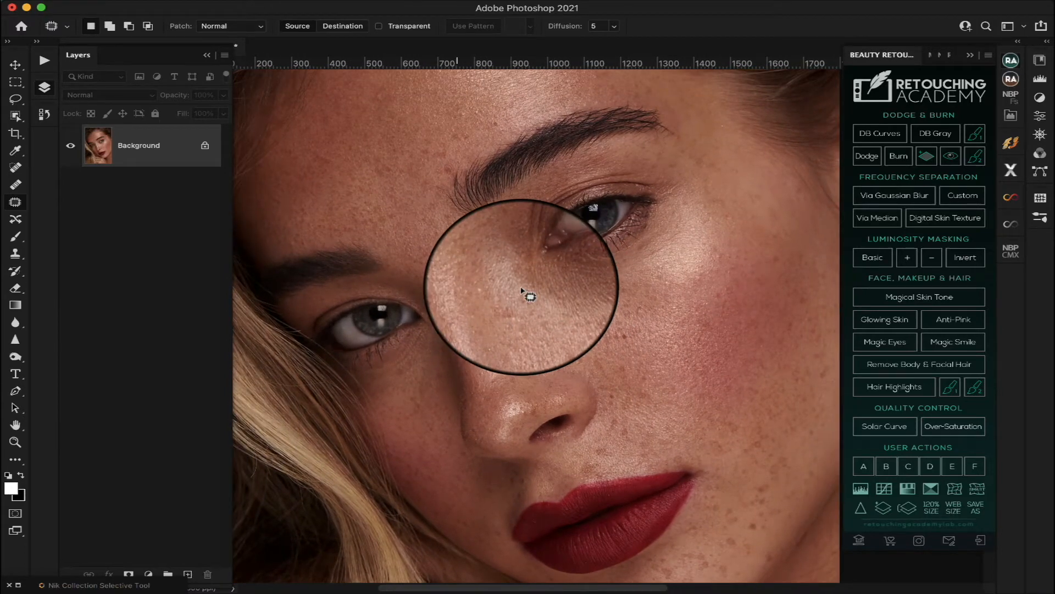
# Step: Patch the blemish on the outer upper eyelid and the bright speck at the outer corner of the fully lit eye
pyautogui.click(15, 442)
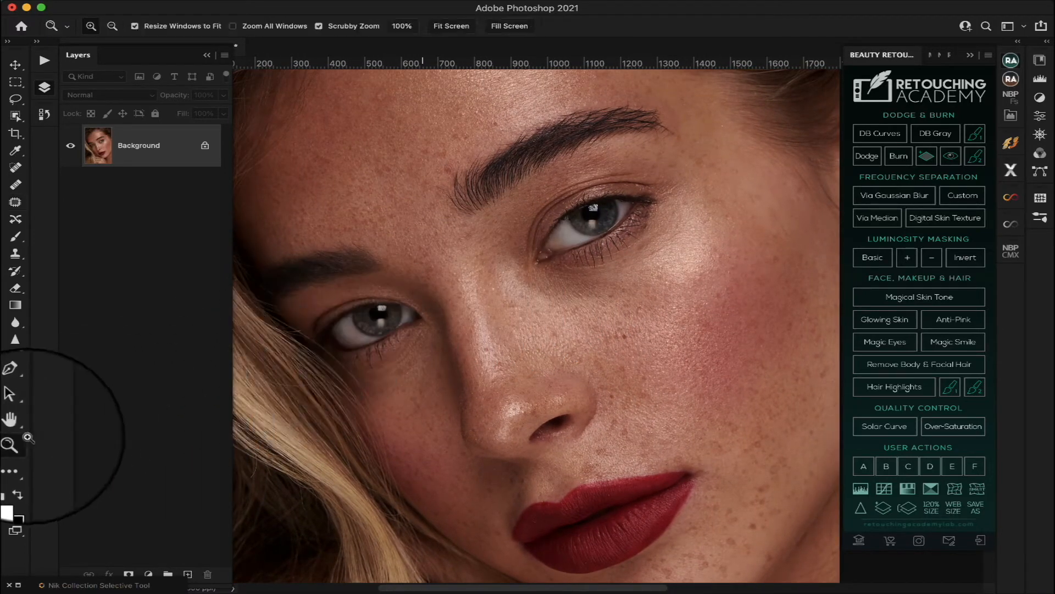
pyautogui.moveTo(646, 179); pyautogui.dragTo(646, 182)
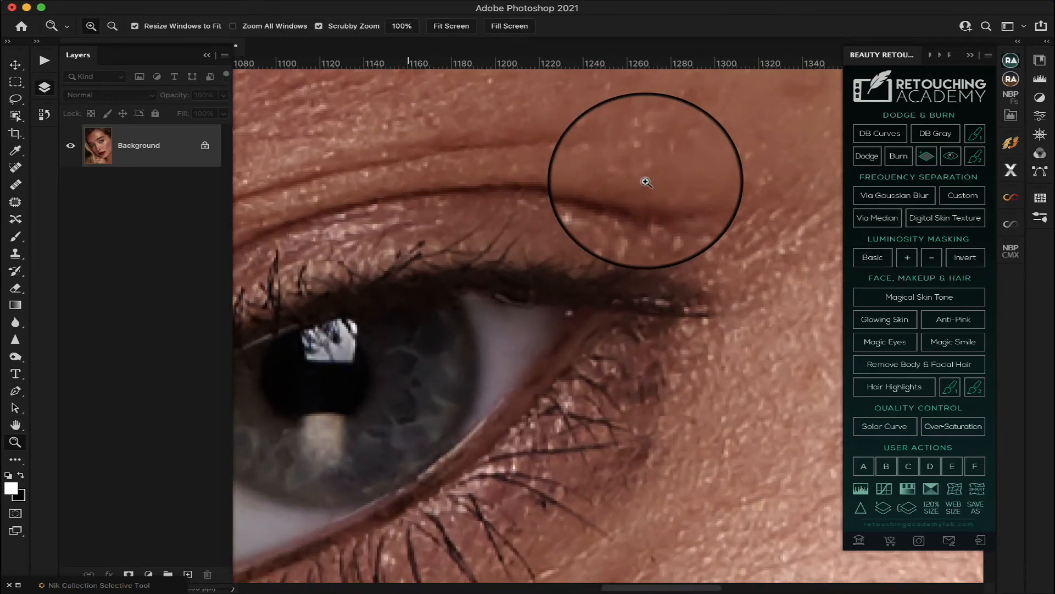
pyautogui.press('j')
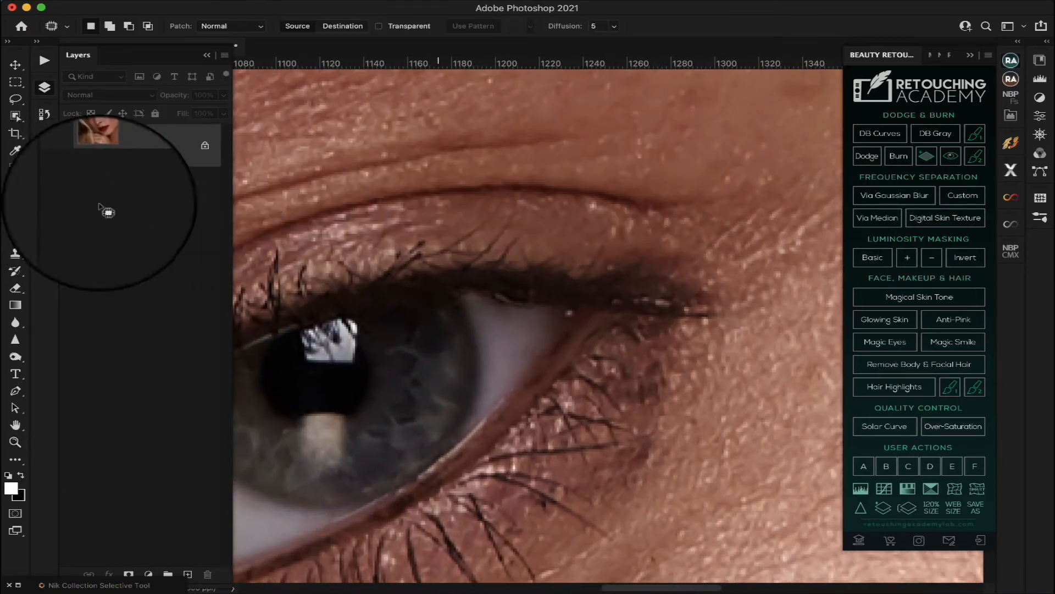
pyautogui.moveTo(591, 192)
pyautogui.mouseDown()
pyautogui.moveTo(584, 219)
pyautogui.moveTo(616, 220)
pyautogui.moveTo(592, 212)
pyautogui.mouseUp()
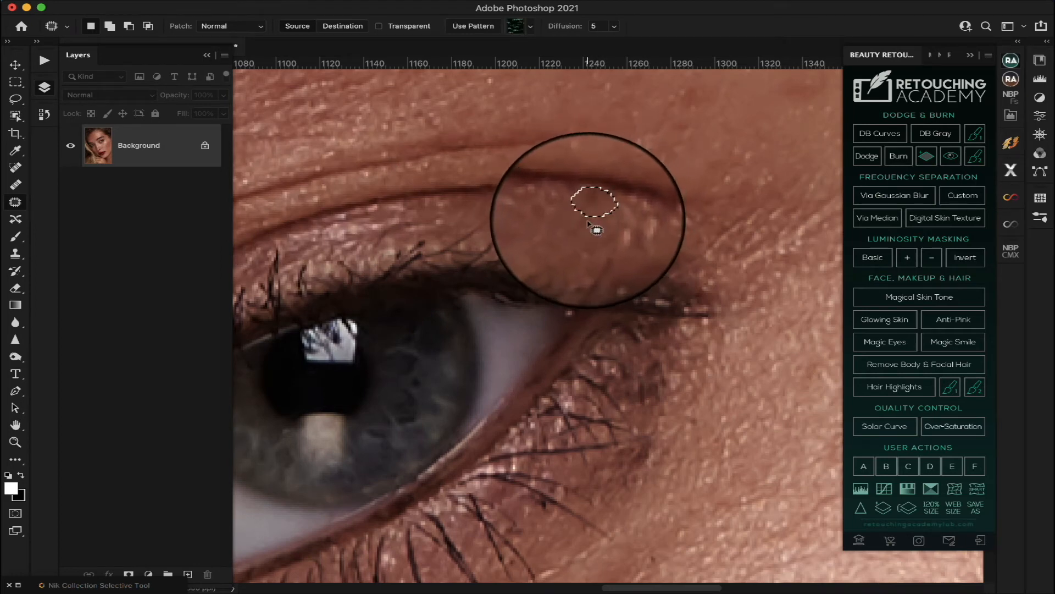
pyautogui.hscroll(5, 588, 224)
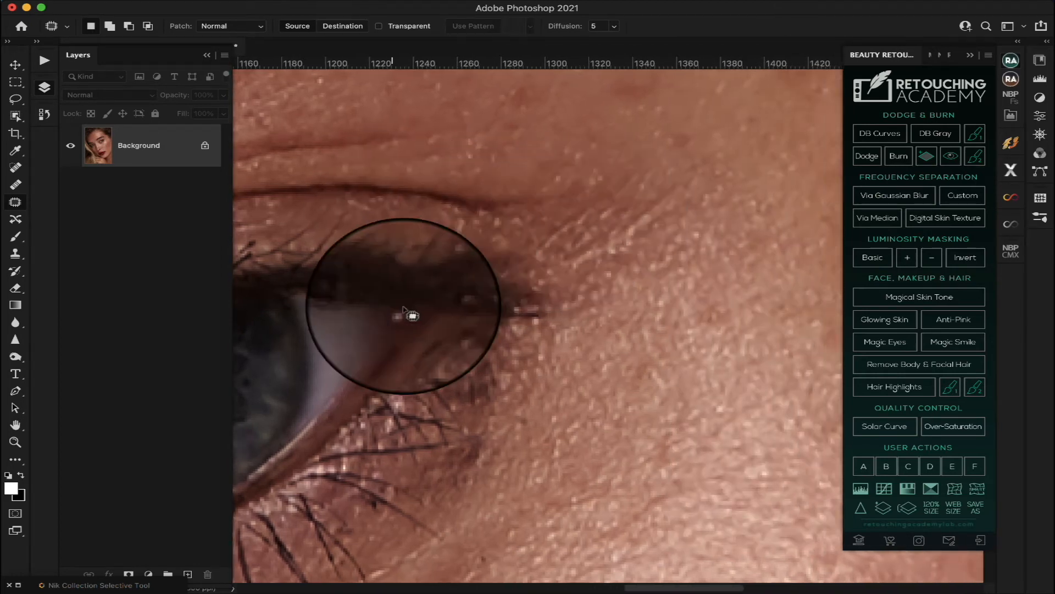
pyautogui.moveTo(403, 309); pyautogui.dragTo(418, 320)
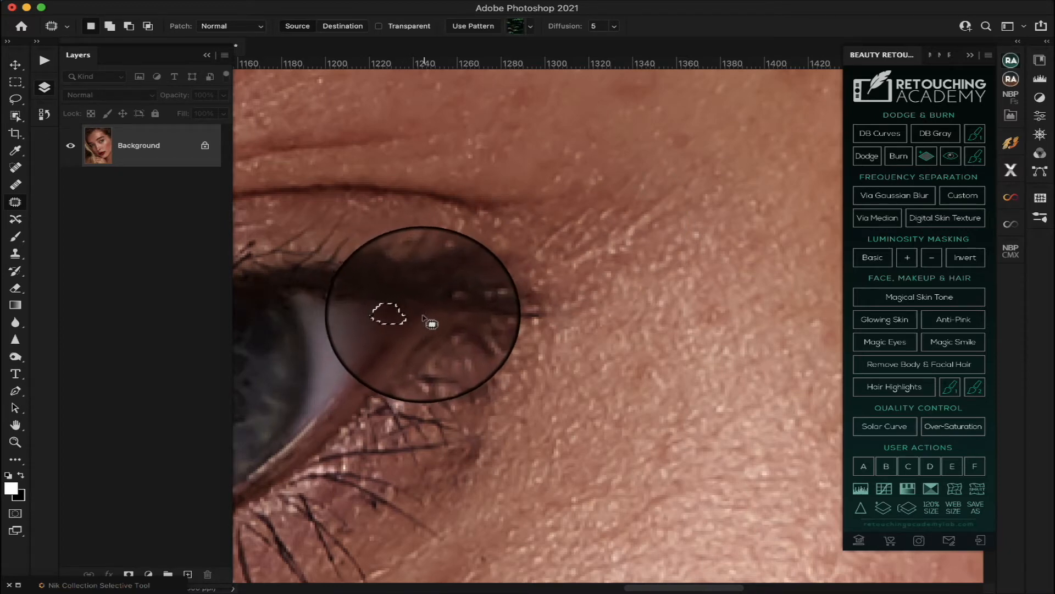
pyautogui.press('super+d')
# Step: Patch the small mark between the upper eyelid crease and the eyebrow near the inner end, and clear the selection
pyautogui.hscroll(5, 614, 250)
pyautogui.scroll(4, 614, 250)
pyautogui.hscroll(-10, 614, 250)
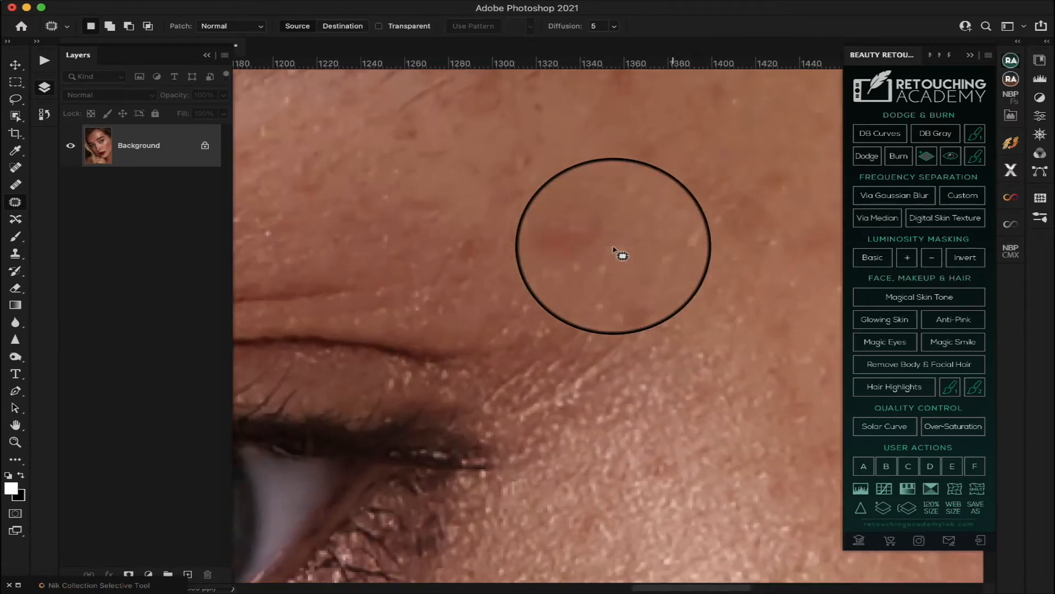
pyautogui.scroll(-2, 614, 250)
pyautogui.hscroll(-6, 614, 250)
pyautogui.scroll(5, 614, 251)
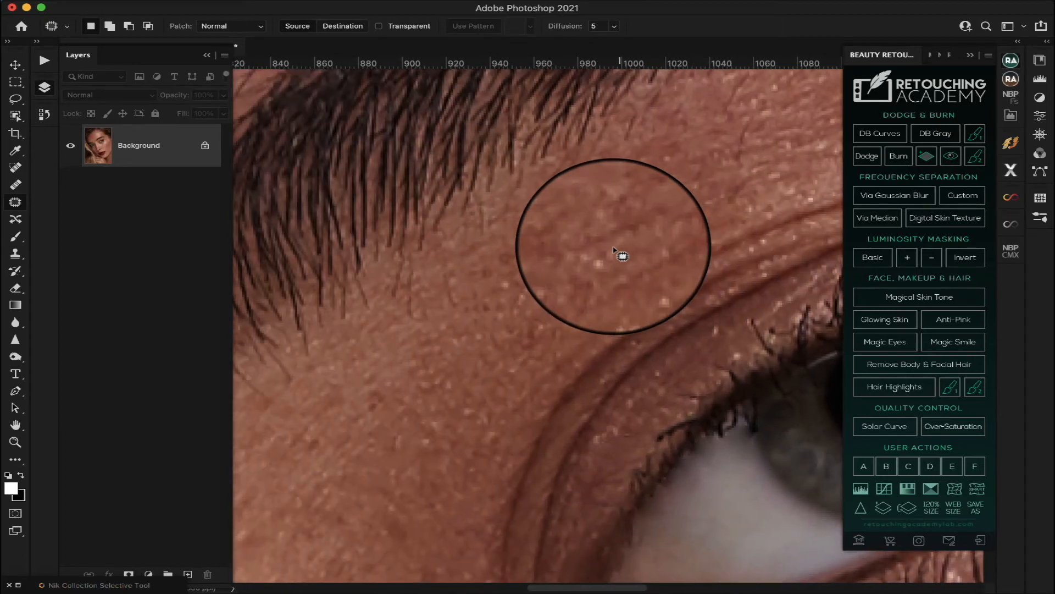
pyautogui.moveTo(634, 296)
pyautogui.mouseDown()
pyautogui.moveTo(628, 288)
pyautogui.moveTo(609, 324)
pyautogui.moveTo(632, 303)
pyautogui.moveTo(599, 298)
pyautogui.mouseUp()
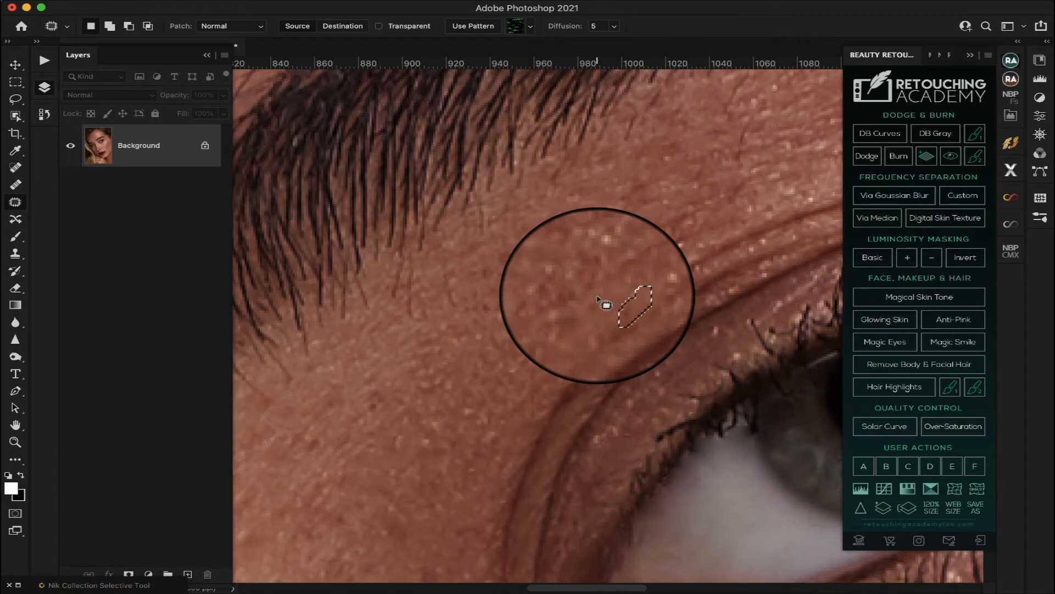
pyautogui.press('super+d')
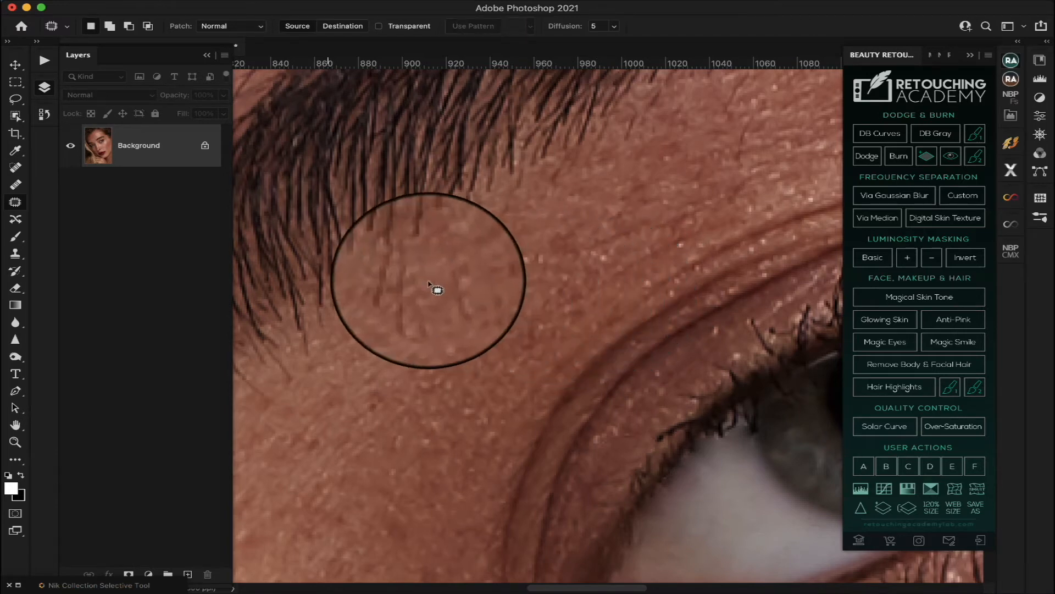
# Step: Run the Magic Eyes action, expand its Magic Eyes | Enlighten group and make the full layer names readable
pyautogui.scroll(-10, 428, 283)
pyautogui.hscroll(-5, 429, 283)
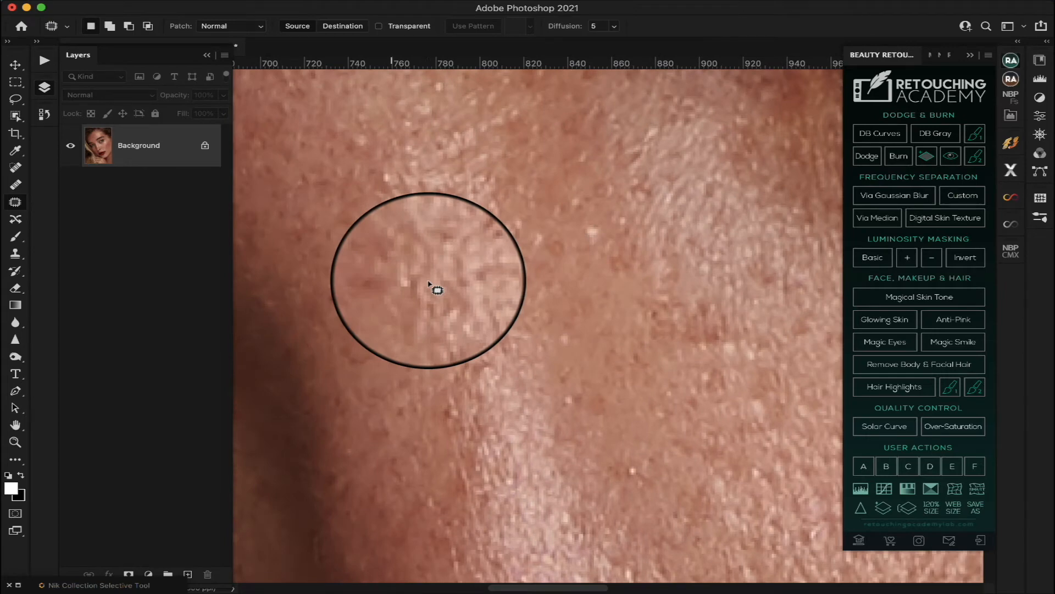
pyautogui.press('super+0')
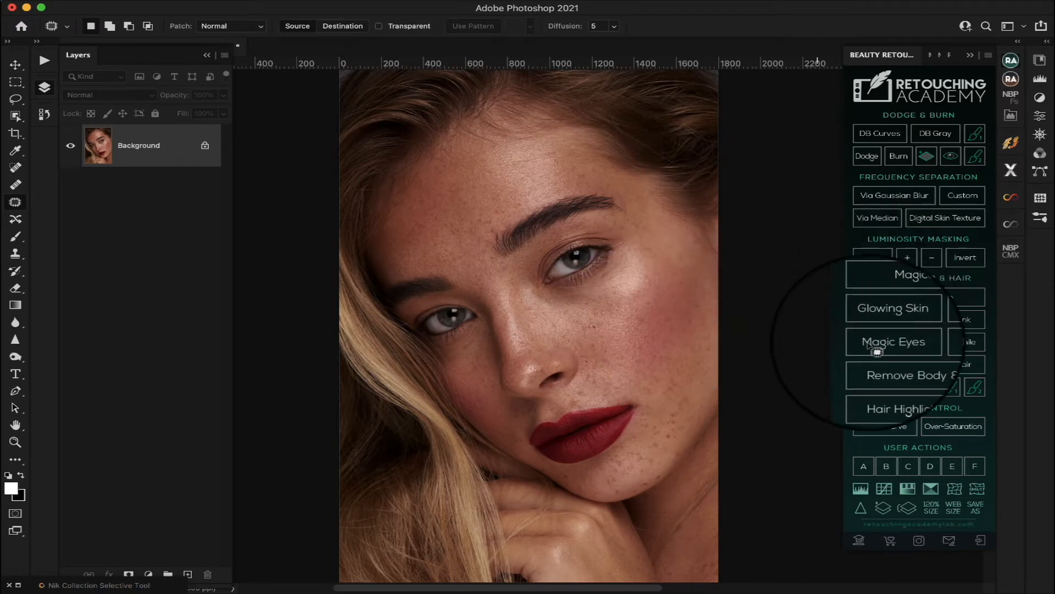
pyautogui.click(869, 347)
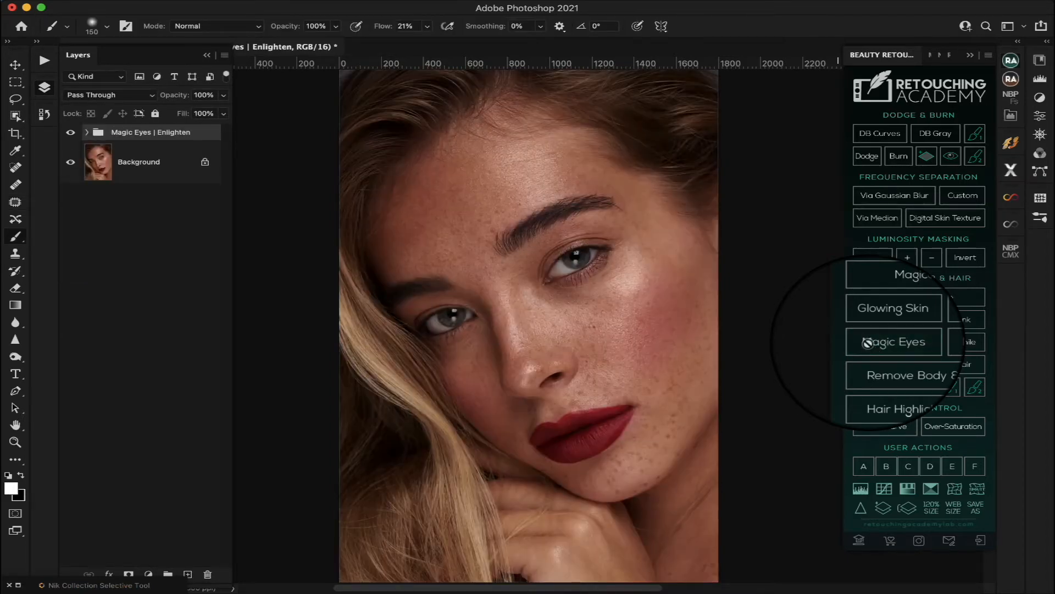
pyautogui.click(86, 133)
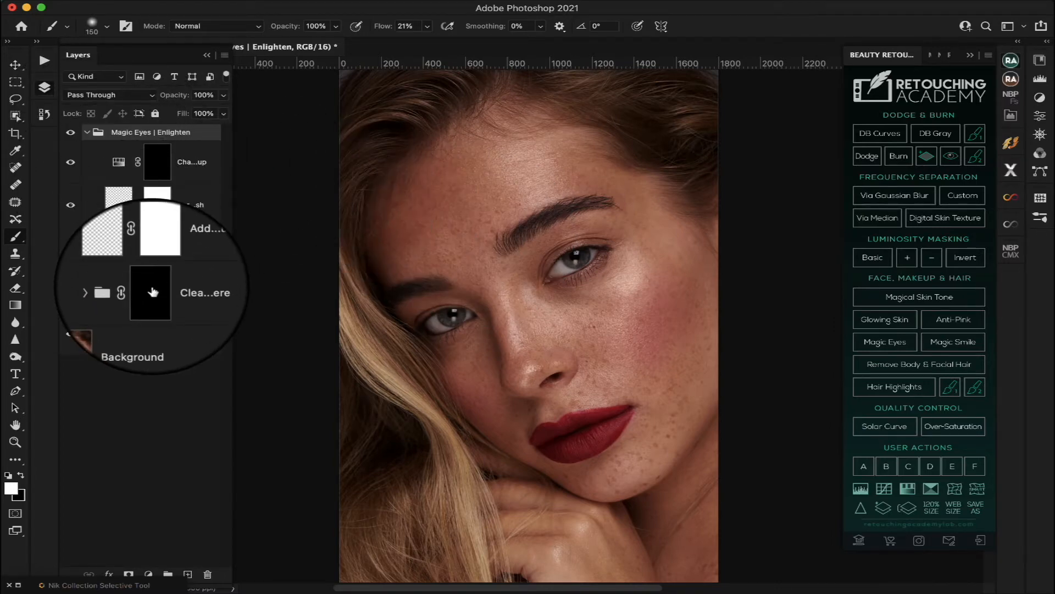
pyautogui.moveTo(232, 275); pyautogui.dragTo(309, 270)
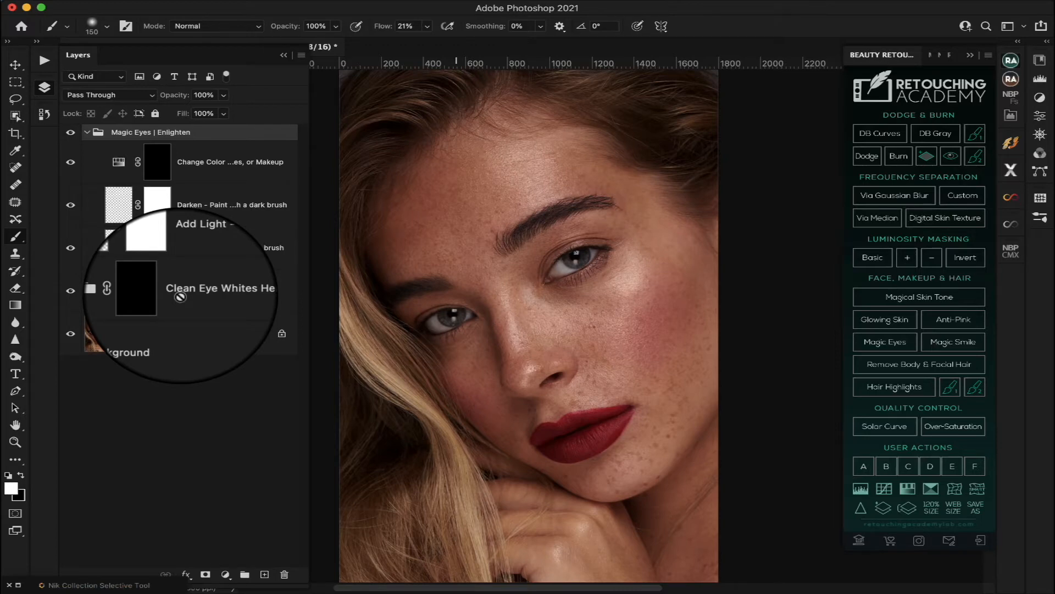
# Step: Select the mask of the Clean Eye Whites Here group for work on the eye beside the hair
pyautogui.click(16, 442)
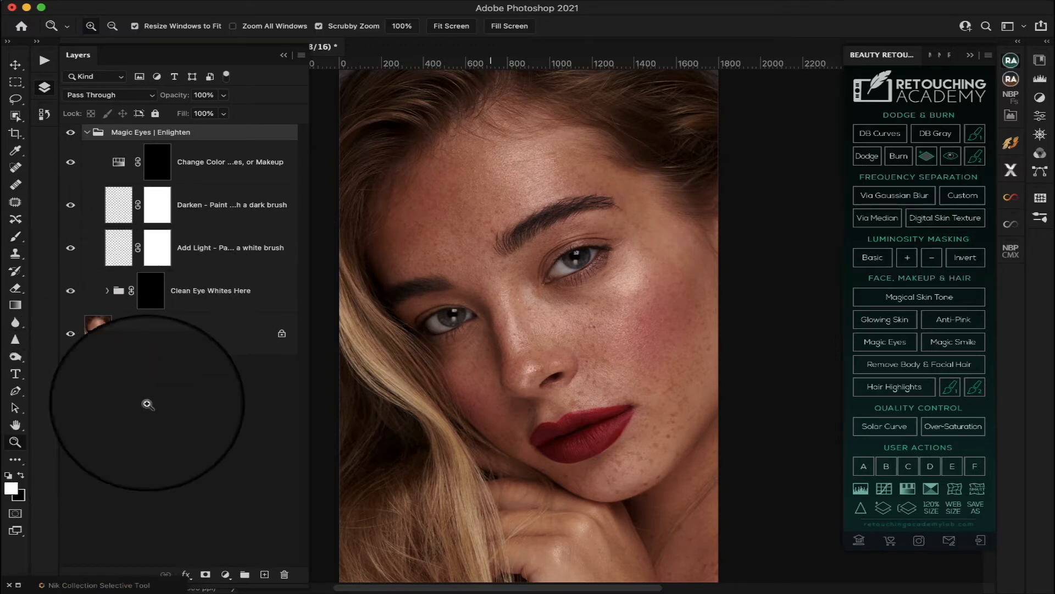
pyautogui.moveTo(424, 323); pyautogui.dragTo(425, 325)
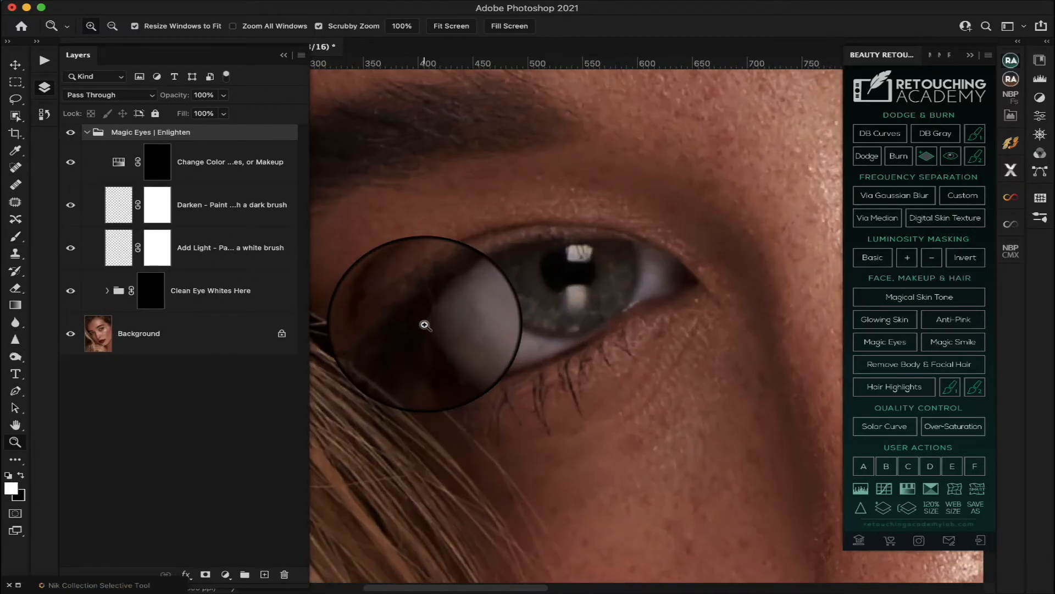
pyautogui.scroll(-2, 424, 325)
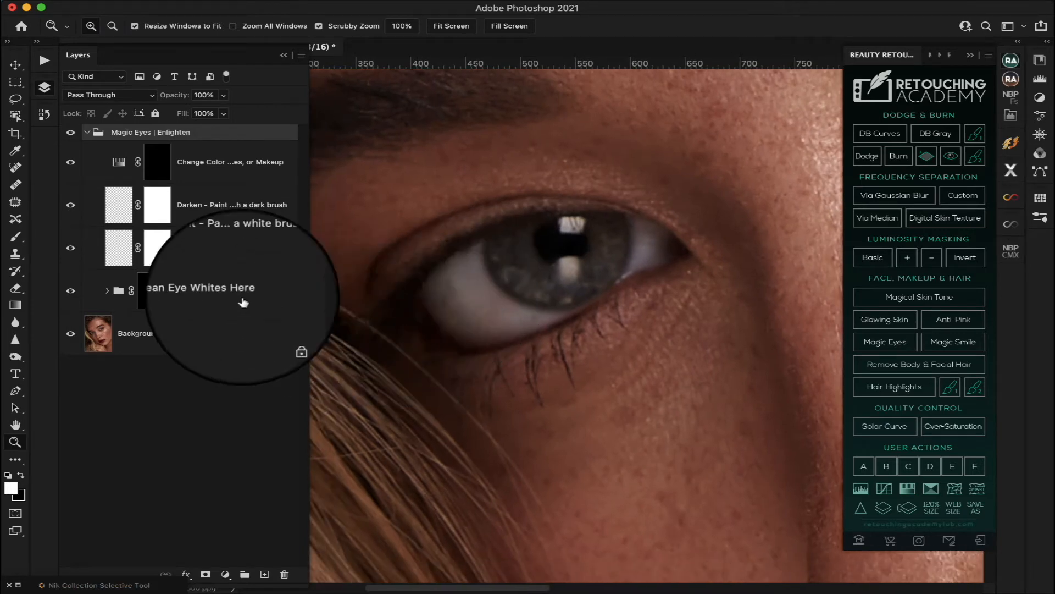
pyautogui.click(154, 290)
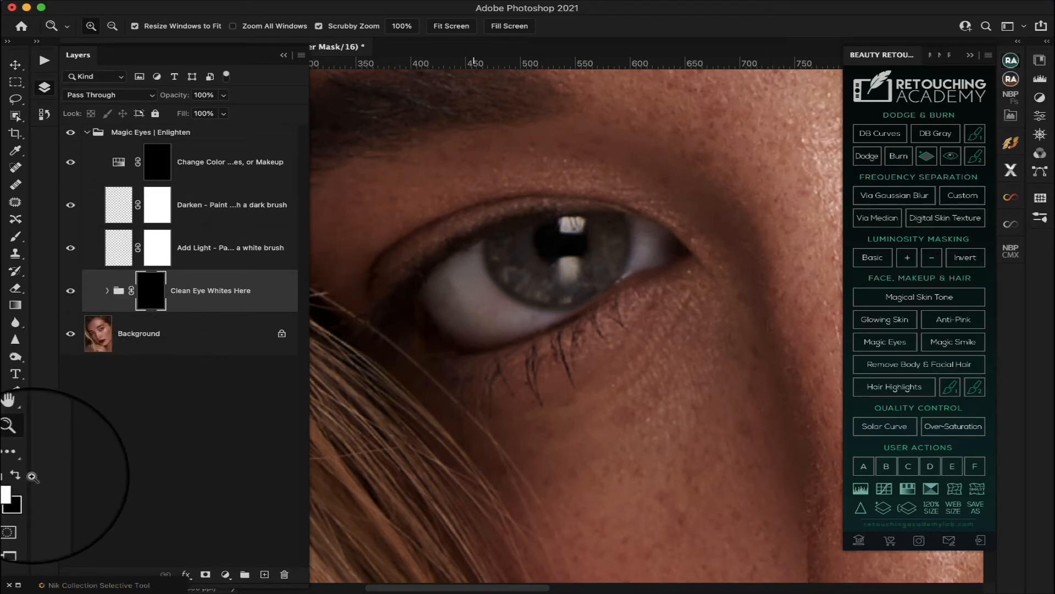
# Step: Paint white on the Clean Eye Whites Here mask over the whites of the eye beside the hair, using a size 35 brush at 11% flow
pyautogui.click(15, 236)
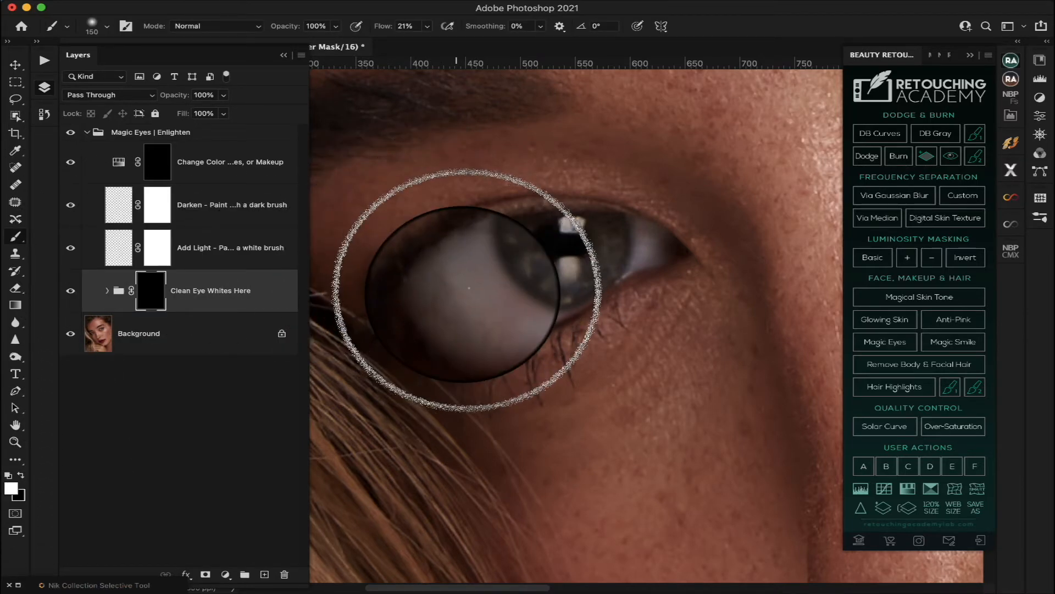
pyautogui.press('[')
pyautogui.press('[')
pyautogui.press('[')
pyautogui.press('[')
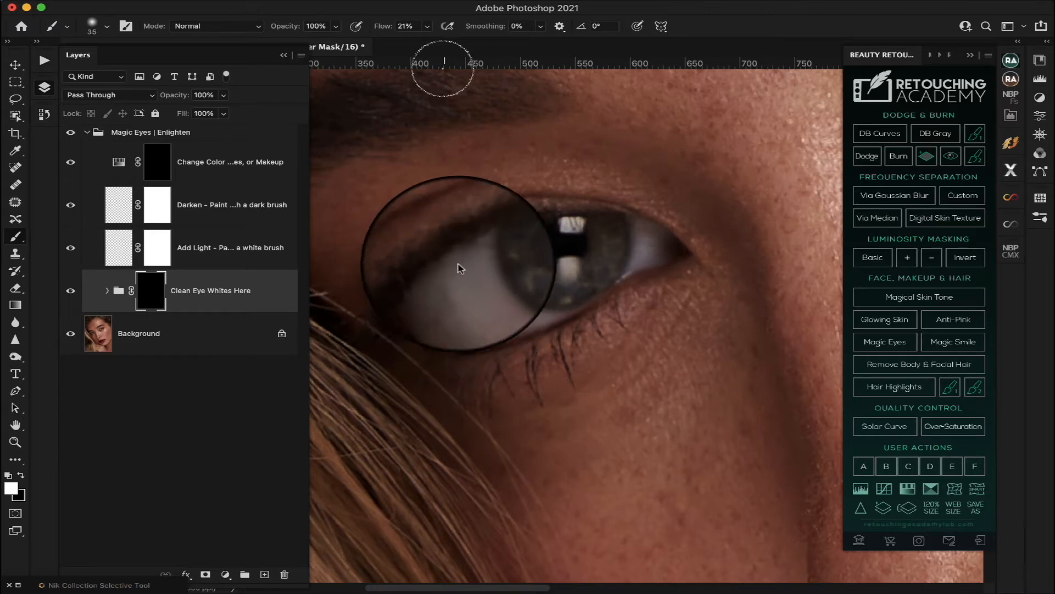
pyautogui.click(427, 26)
pyautogui.moveTo(428, 45); pyautogui.dragTo(422, 45)
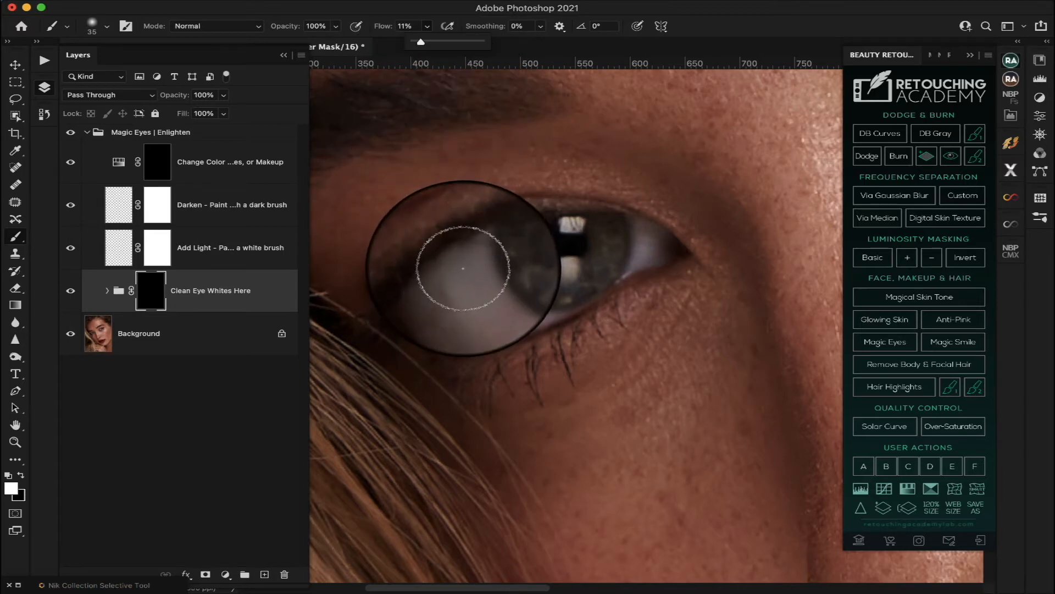
pyautogui.moveTo(463, 269)
pyautogui.mouseDown()
pyautogui.moveTo(440, 298)
pyautogui.moveTo(469, 264)
pyautogui.moveTo(472, 283)
pyautogui.moveTo(451, 320)
pyautogui.moveTo(483, 331)
pyautogui.moveTo(474, 316)
pyautogui.moveTo(498, 314)
pyautogui.moveTo(482, 292)
pyautogui.moveTo(501, 305)
pyautogui.moveTo(495, 313)
pyautogui.moveTo(544, 322)
pyautogui.moveTo(485, 338)
pyautogui.moveTo(455, 335)
pyautogui.moveTo(440, 284)
pyautogui.moveTo(508, 325)
pyautogui.moveTo(538, 320)
pyautogui.moveTo(666, 246)
pyautogui.moveTo(638, 259)
pyautogui.moveTo(641, 228)
pyautogui.moveTo(643, 265)
pyautogui.mouseUp()
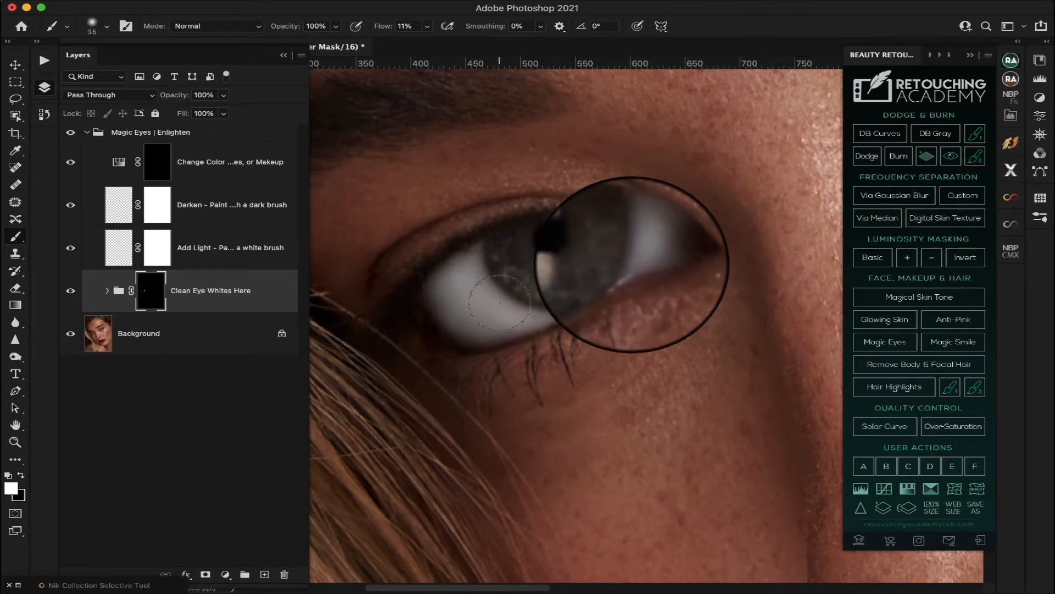
pyautogui.moveTo(473, 260)
pyautogui.mouseDown()
pyautogui.moveTo(476, 250)
pyautogui.moveTo(458, 265)
pyautogui.moveTo(504, 308)
pyautogui.moveTo(474, 320)
pyautogui.mouseUp()
# Step: Paint white on the Clean Eye Whites Here mask over both white areas of the fully lit eye
pyautogui.moveTo(586, 233); pyautogui.dragTo(349, 314)
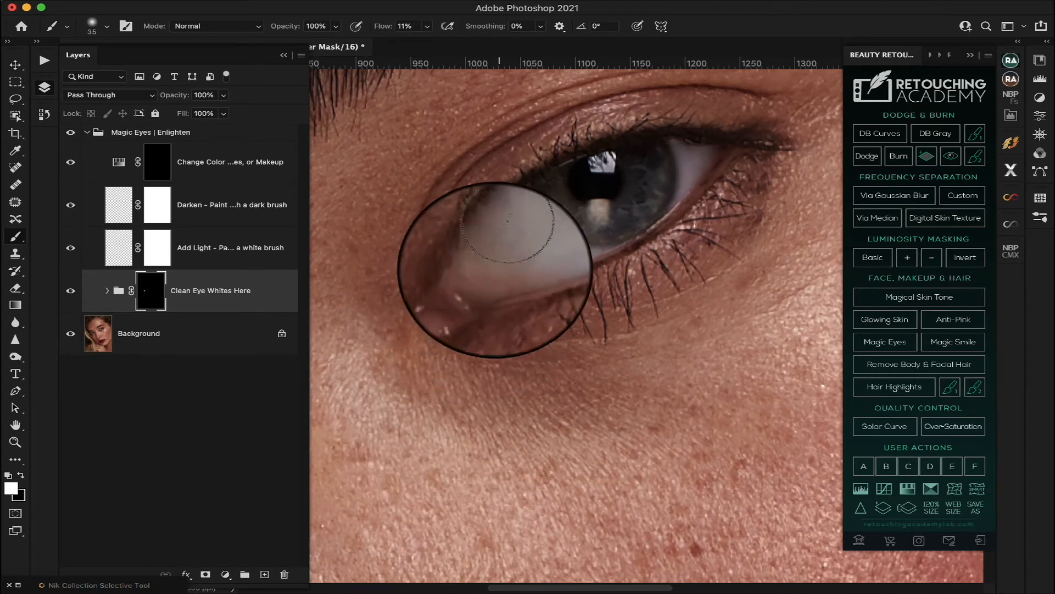
pyautogui.moveTo(519, 220)
pyautogui.mouseDown()
pyautogui.moveTo(512, 250)
pyautogui.moveTo(550, 261)
pyautogui.moveTo(521, 237)
pyautogui.moveTo(560, 255)
pyautogui.moveTo(520, 225)
pyautogui.moveTo(594, 258)
pyautogui.moveTo(513, 262)
pyautogui.moveTo(502, 220)
pyautogui.mouseUp()
pyautogui.moveTo(694, 175)
pyautogui.mouseDown()
pyautogui.moveTo(683, 152)
pyautogui.moveTo(702, 154)
pyautogui.moveTo(691, 178)
pyautogui.moveTo(675, 146)
pyautogui.moveTo(705, 155)
pyautogui.moveTo(685, 185)
pyautogui.mouseUp()
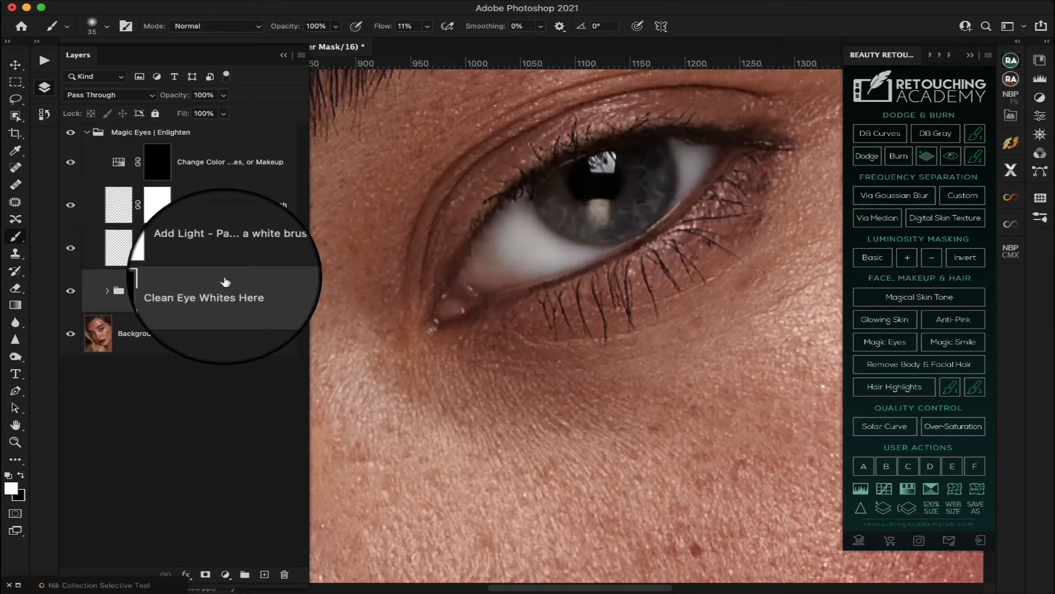
# Step: Set the opacity of the Clean Eye Whites Here group to 75%
pyautogui.moveTo(451, 249); pyautogui.dragTo(472, 240)
pyautogui.hscroll(-2, 472, 240)
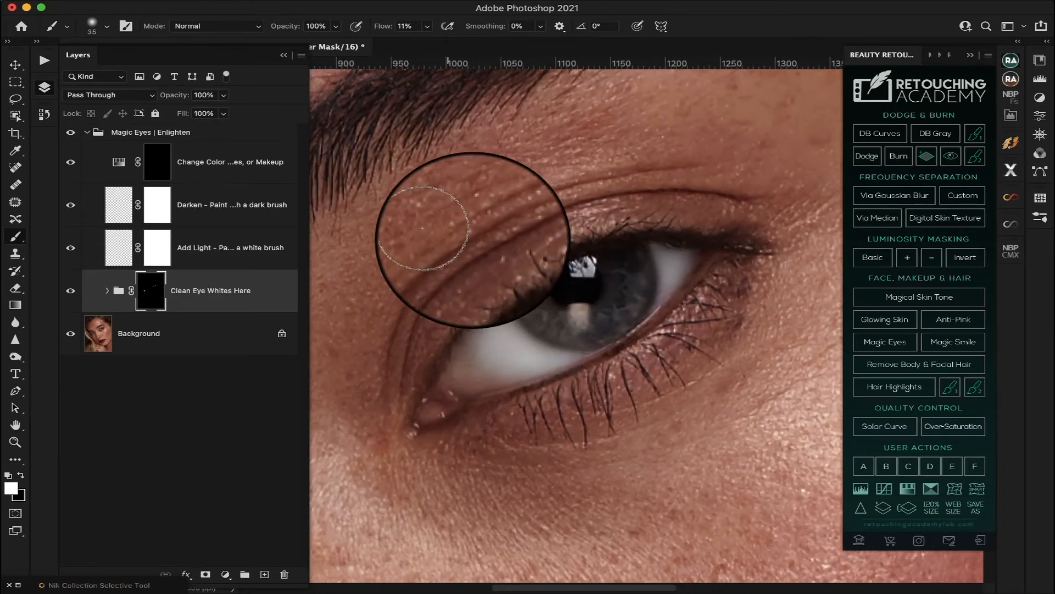
pyautogui.click(223, 95)
pyautogui.moveTo(224, 119)
pyautogui.mouseDown()
pyautogui.moveTo(194, 113)
pyautogui.moveTo(208, 113)
pyautogui.mouseUp()
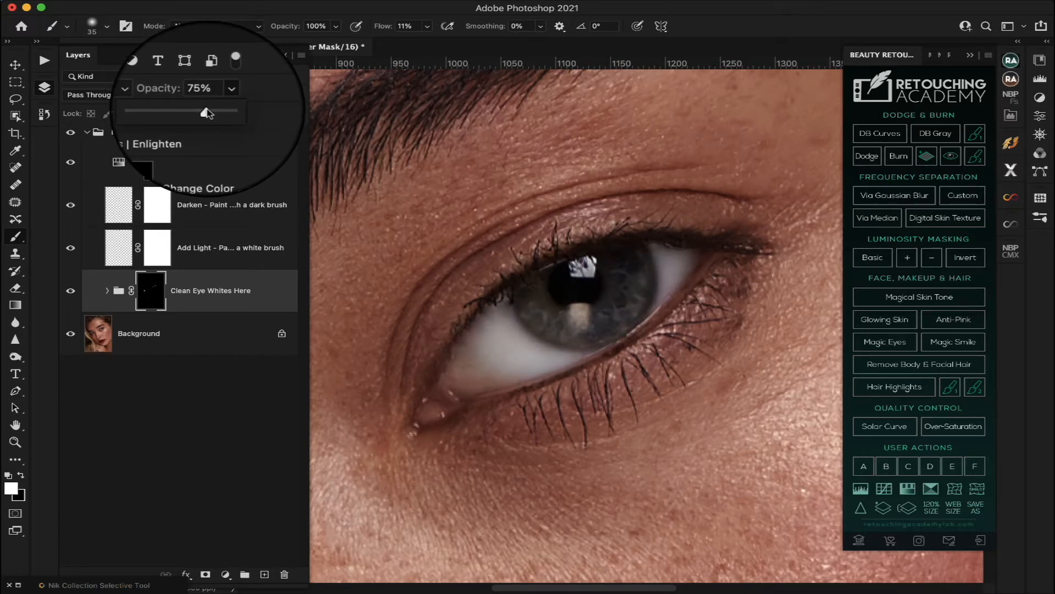
# Step: Paint with white on the Add Light layer over the white of the eye beside the hair
pyautogui.hscroll(-15, 452, 248)
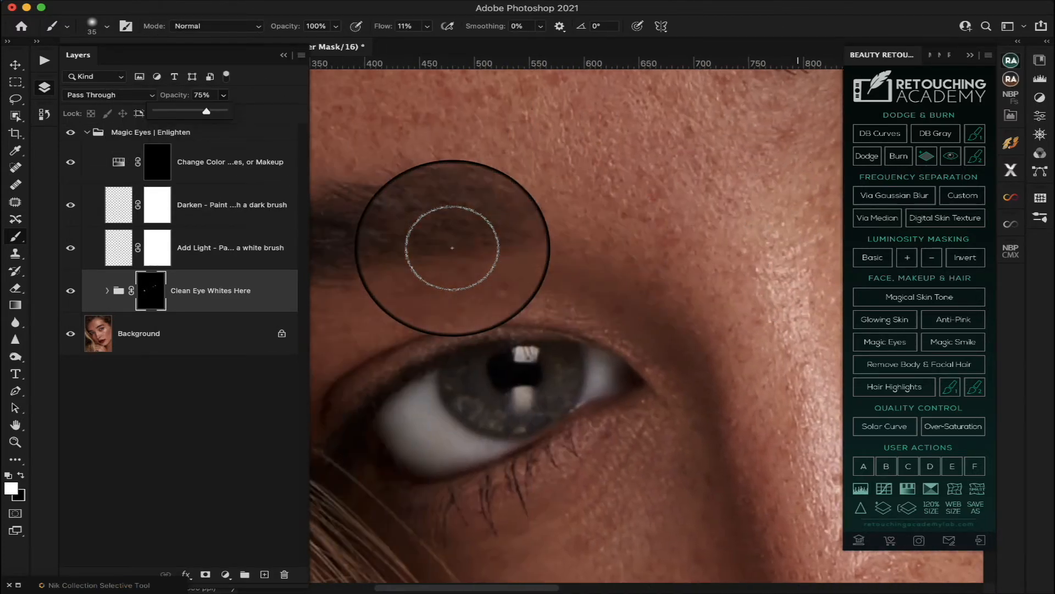
pyautogui.hscroll(5, 452, 248)
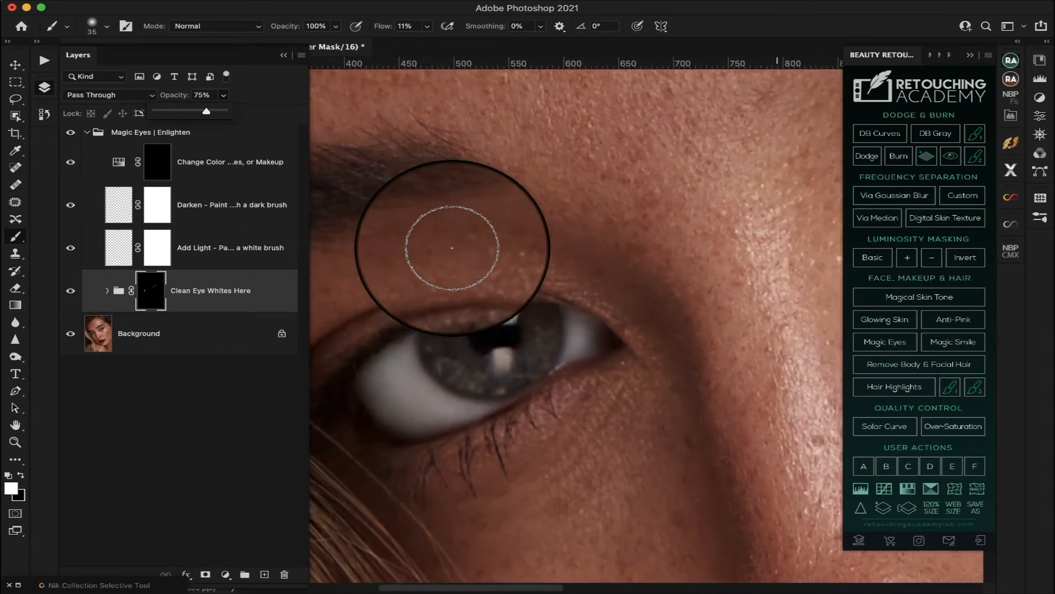
pyautogui.hscroll(3, 398, 240)
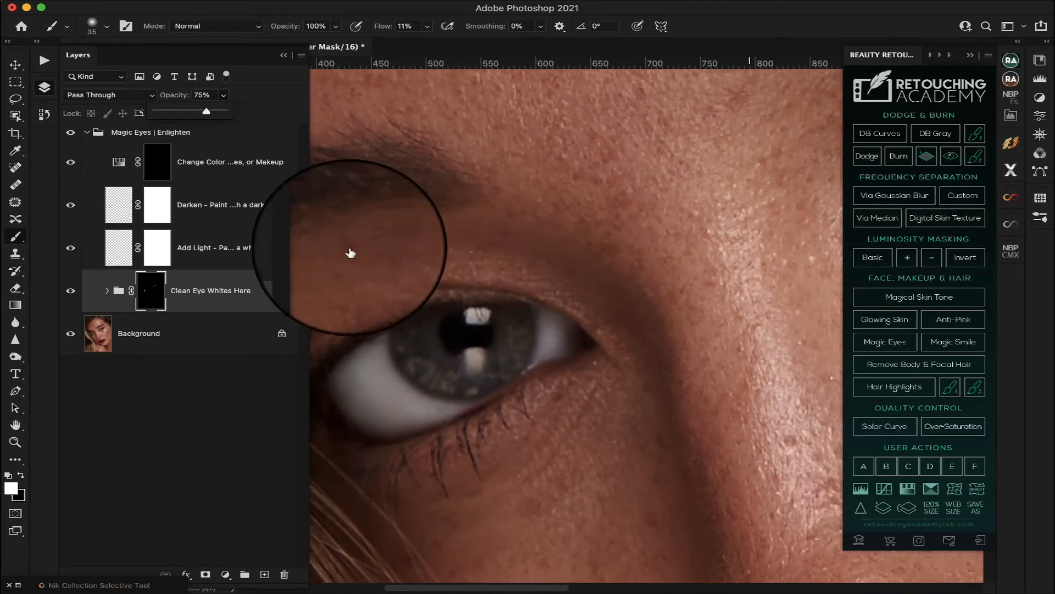
pyautogui.click(245, 248)
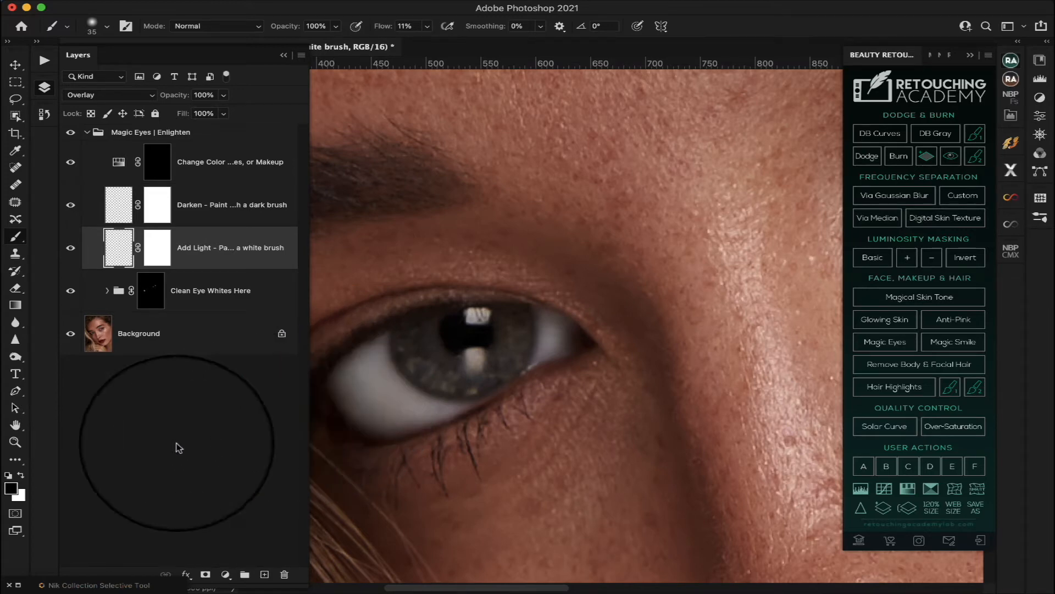
pyautogui.click(20, 475)
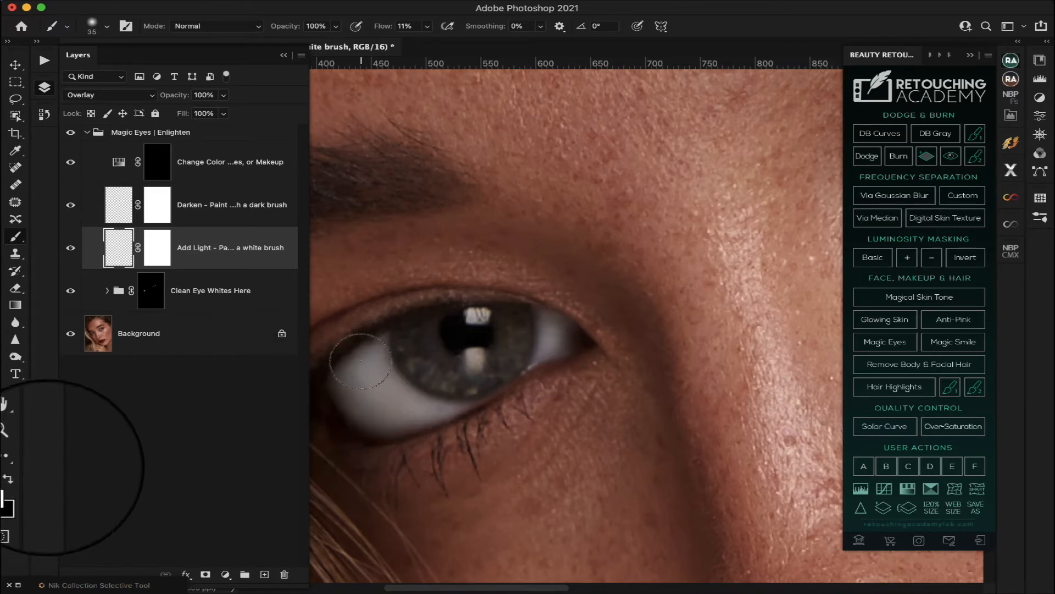
pyautogui.moveTo(357, 380)
pyautogui.mouseDown()
pyautogui.moveTo(375, 398)
pyautogui.moveTo(383, 390)
pyautogui.moveTo(375, 358)
pyautogui.moveTo(388, 387)
pyautogui.moveTo(358, 354)
pyautogui.moveTo(358, 389)
pyautogui.moveTo(335, 372)
pyautogui.moveTo(372, 412)
pyautogui.moveTo(430, 417)
pyautogui.mouseUp()
# Step: Set the opacity of the Add Light layer to 16%
pyautogui.click(223, 95)
pyautogui.moveTo(223, 114); pyautogui.dragTo(168, 114)
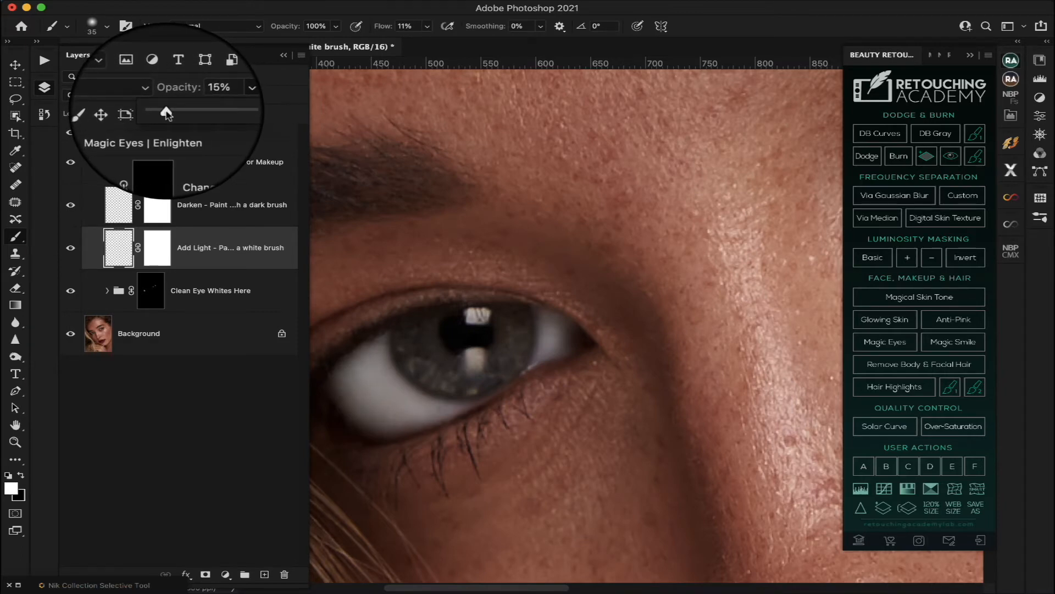
pyautogui.moveTo(167, 114); pyautogui.dragTo(168, 114)
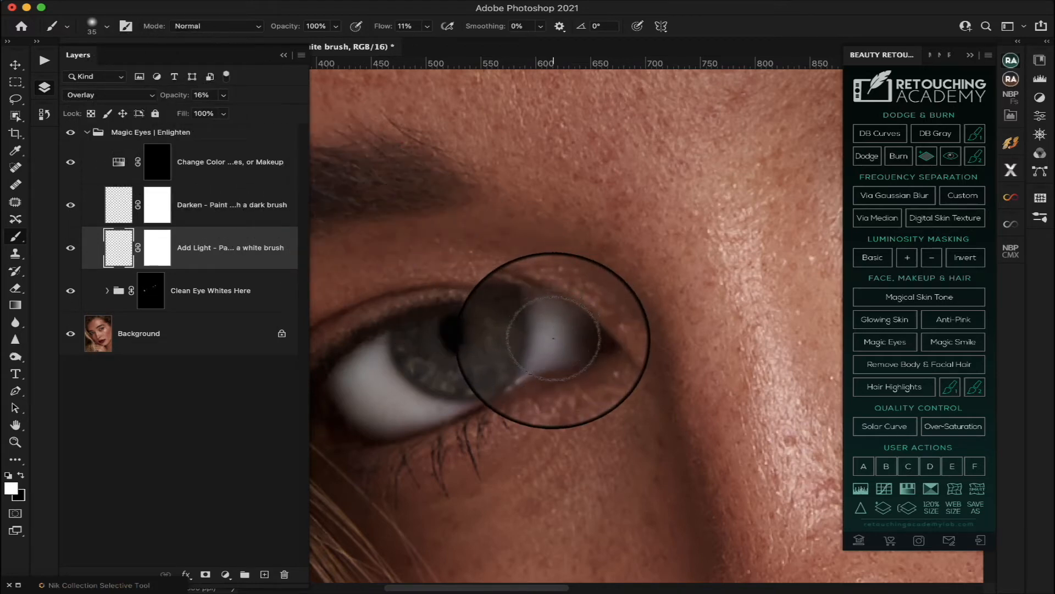
# Step: Brush white on the Add Light layer over the whites of the fully lit eye
pyautogui.hscroll(5, 385, 393)
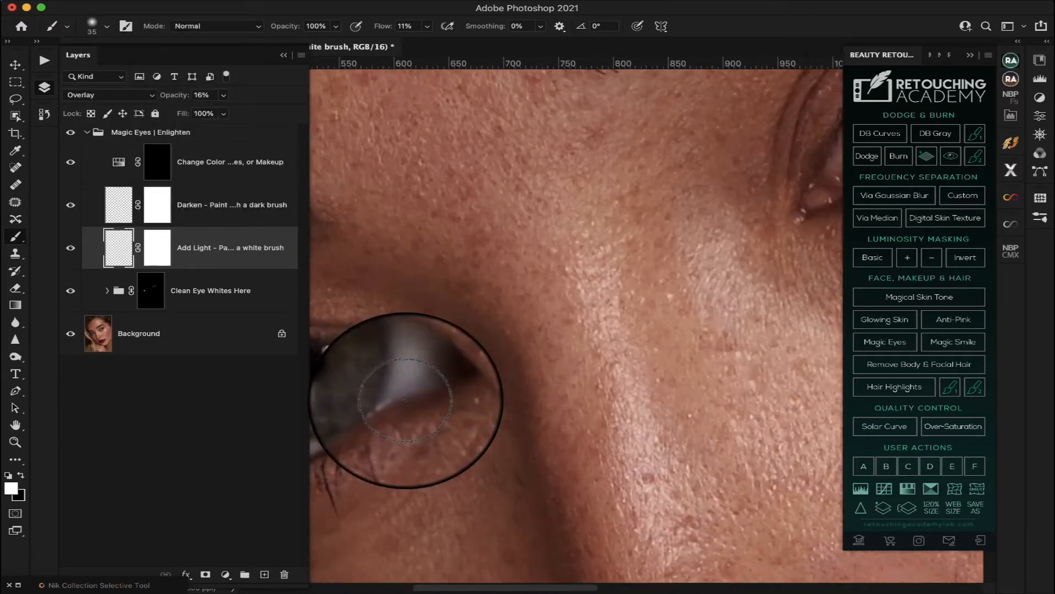
pyautogui.hscroll(8, 405, 399)
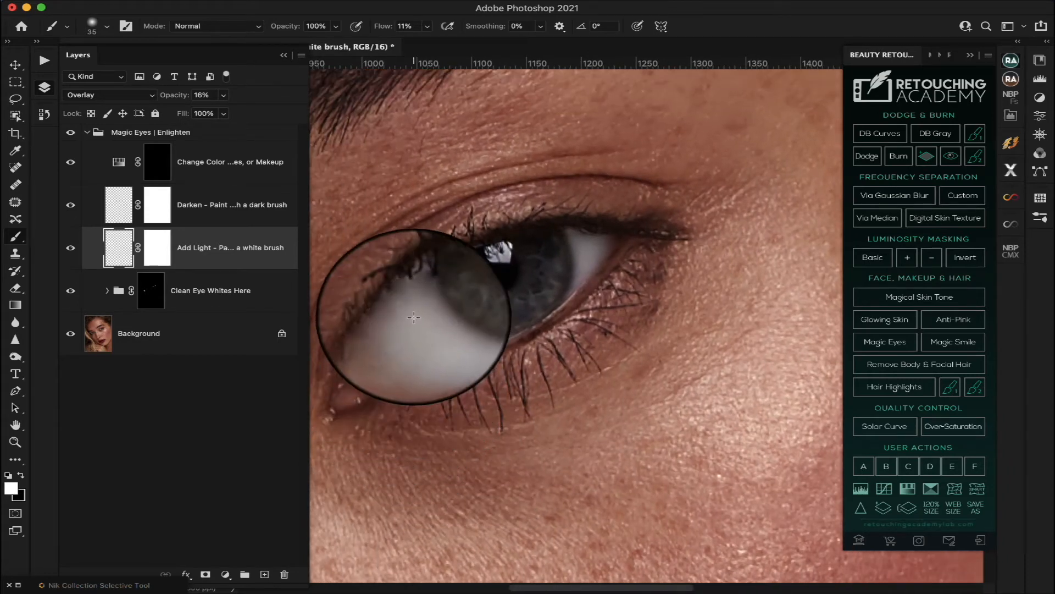
pyautogui.moveTo(414, 318)
pyautogui.mouseDown()
pyautogui.moveTo(423, 341)
pyautogui.moveTo(467, 342)
pyautogui.mouseUp()
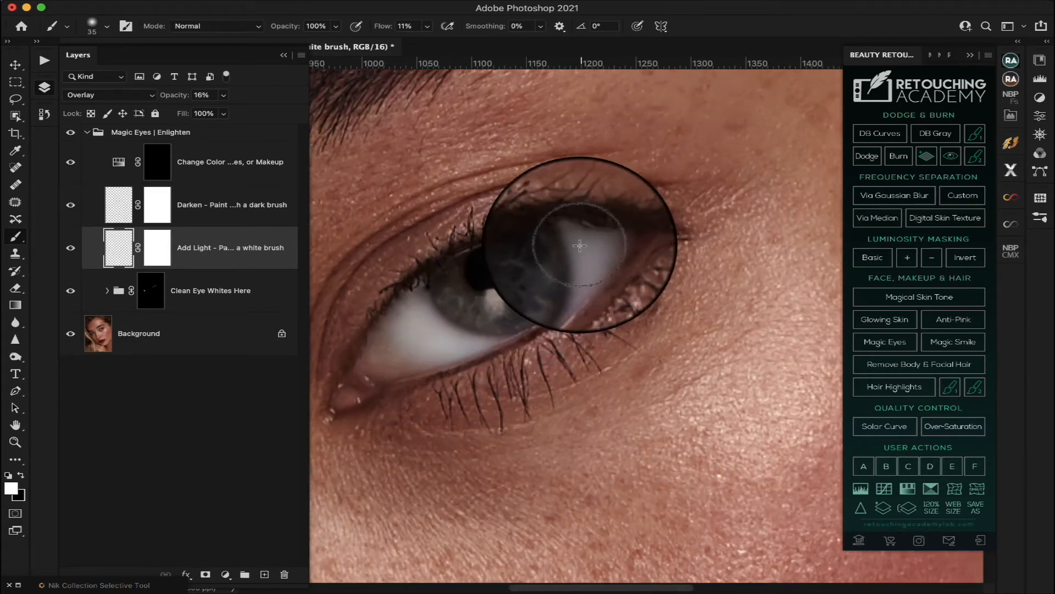
pyautogui.hscroll(-2, 462, 292)
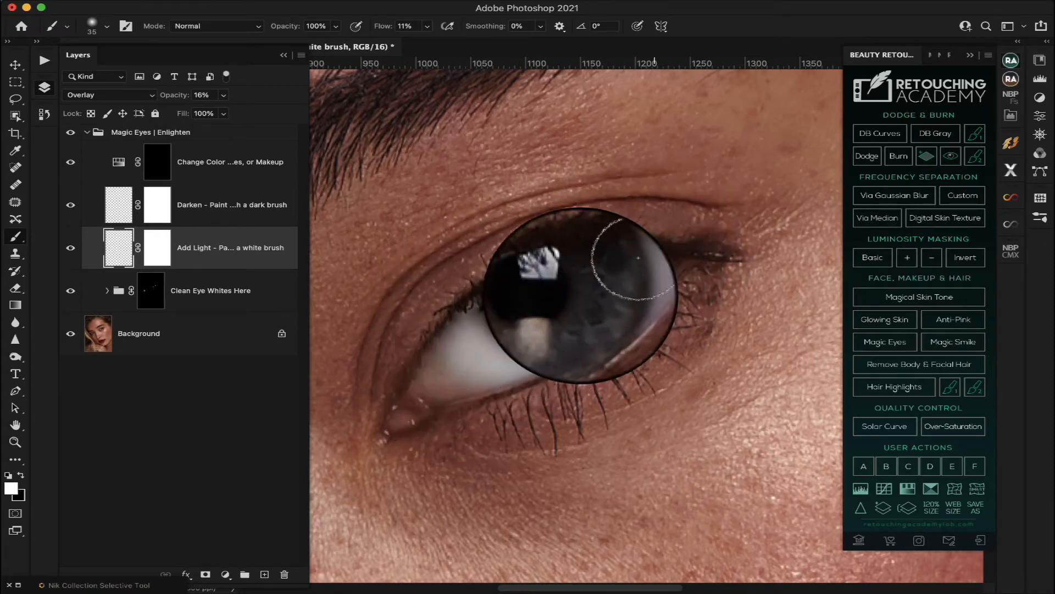
# Step: Judge the brightening on the eye beside the hair and set the Add Light layer's opacity to 23%
pyautogui.hscroll(-10, 549, 307)
pyautogui.scroll(-3, 565, 305)
pyautogui.hscroll(-2, 565, 305)
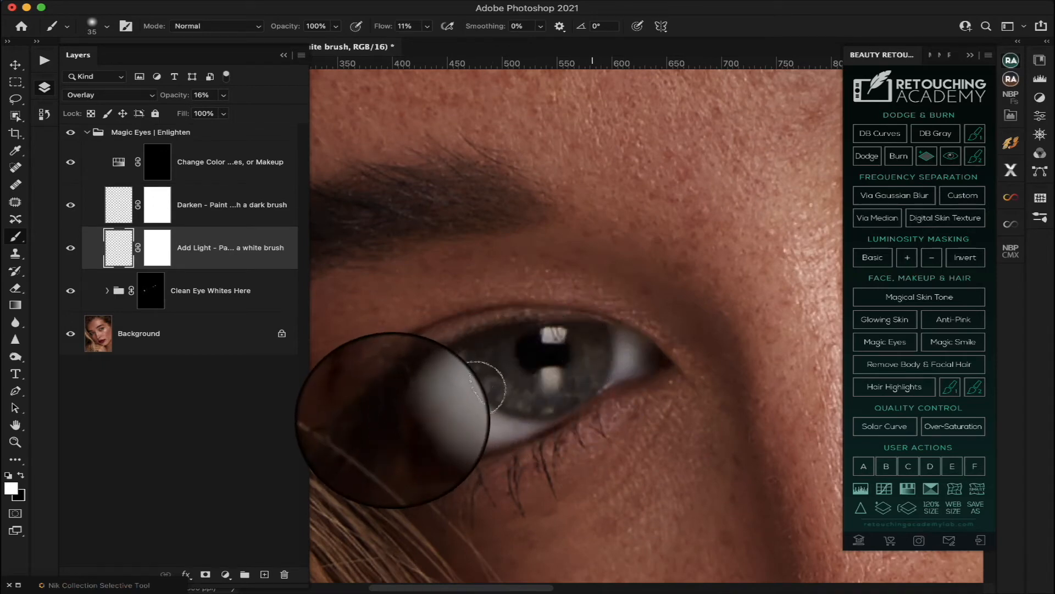
pyautogui.click(223, 94)
pyautogui.moveTo(224, 109); pyautogui.dragTo(294, 101)
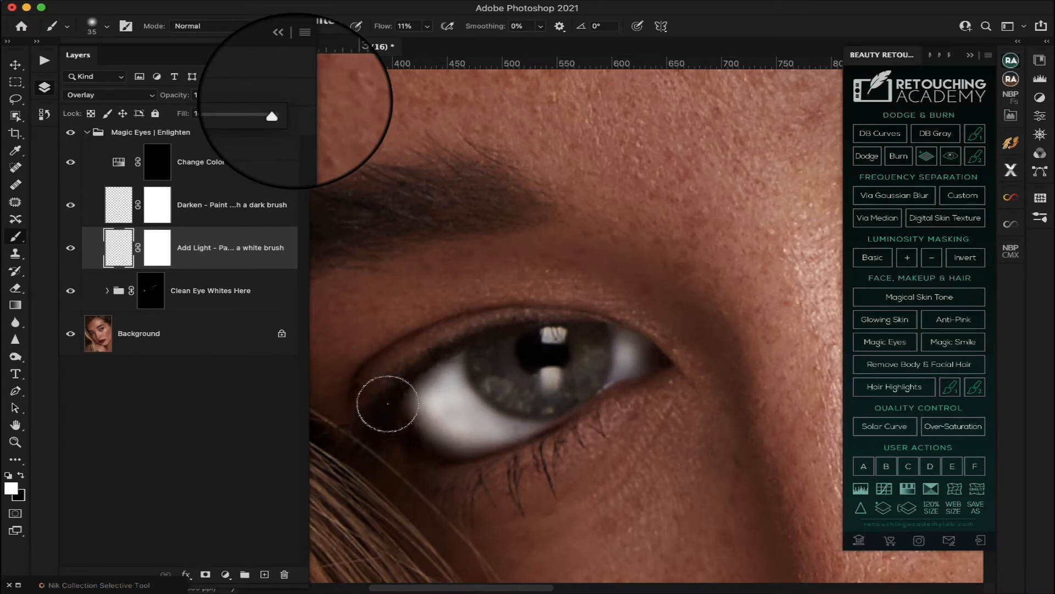
pyautogui.moveTo(283, 110); pyautogui.dragTo(229, 114)
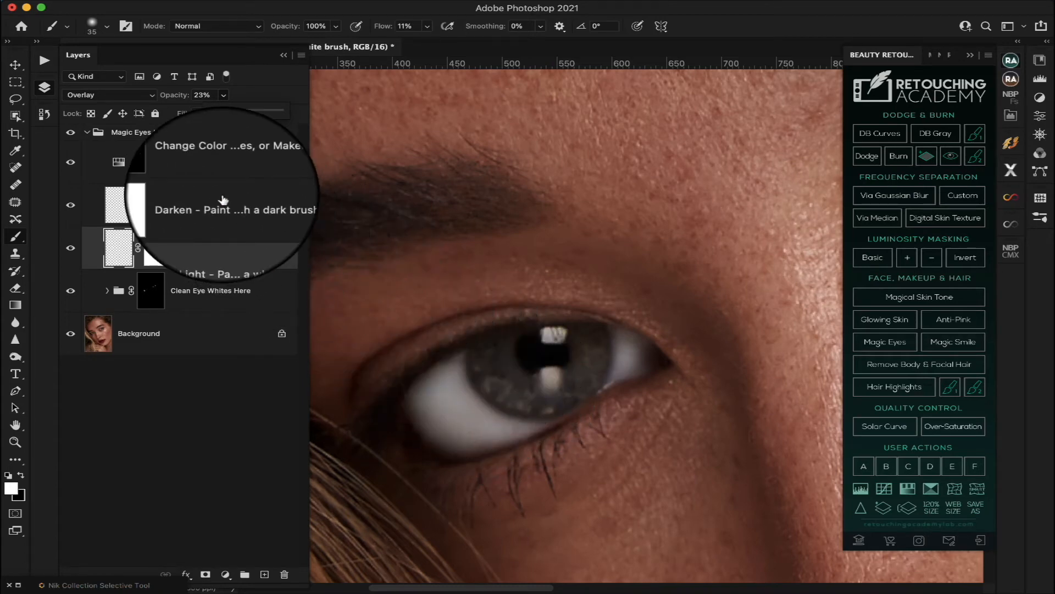
# Step: Select the Change Color layer's mask and examine the irises and whites of both eyes up close
pyautogui.click(233, 162)
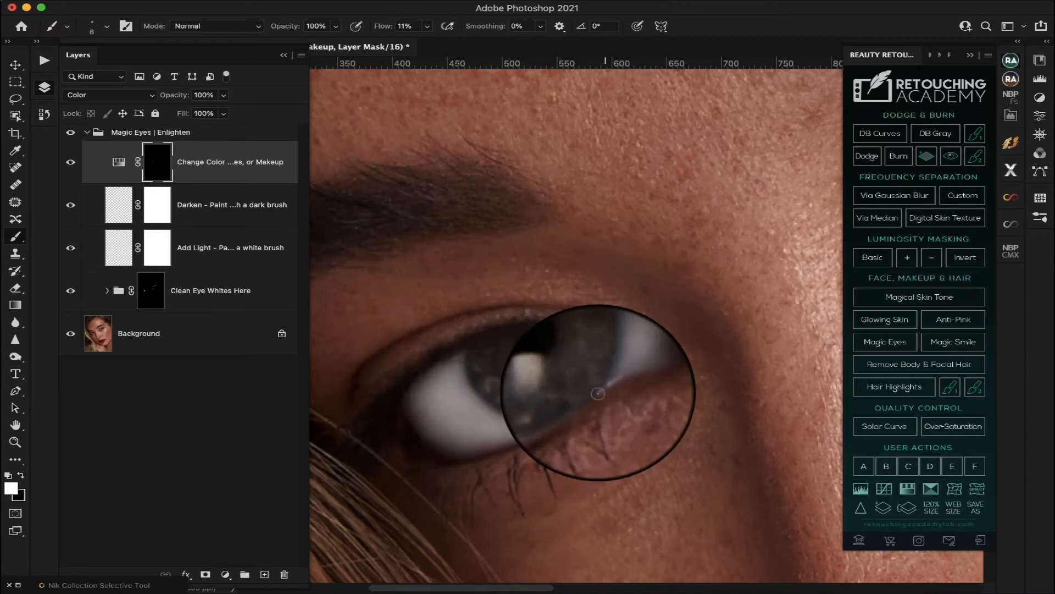
pyautogui.scroll(3, 598, 394)
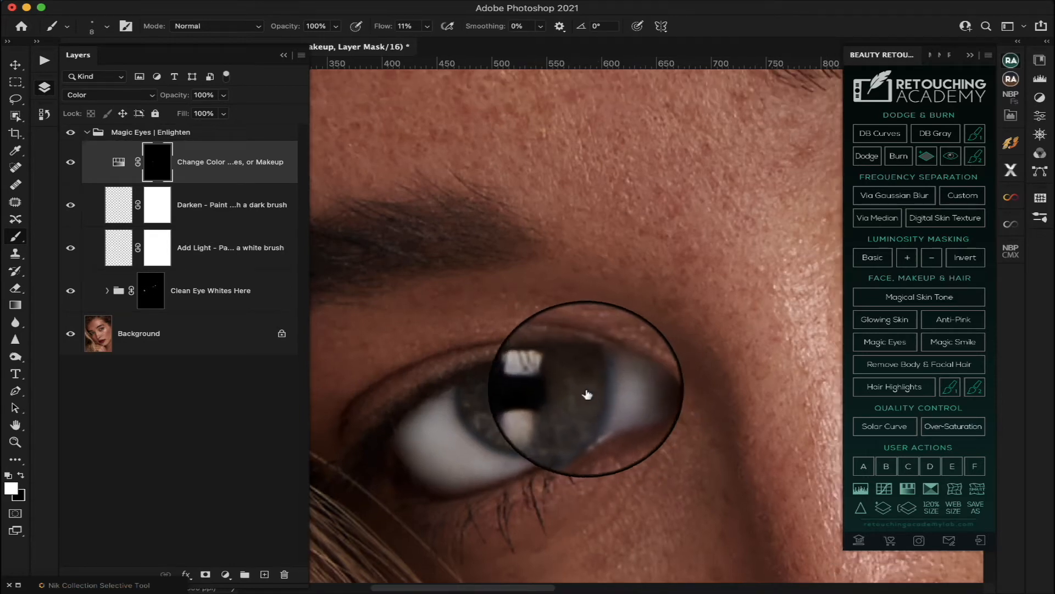
pyautogui.hscroll(4, 487, 360)
pyautogui.scroll(3, 487, 361)
pyautogui.hscroll(10, 488, 360)
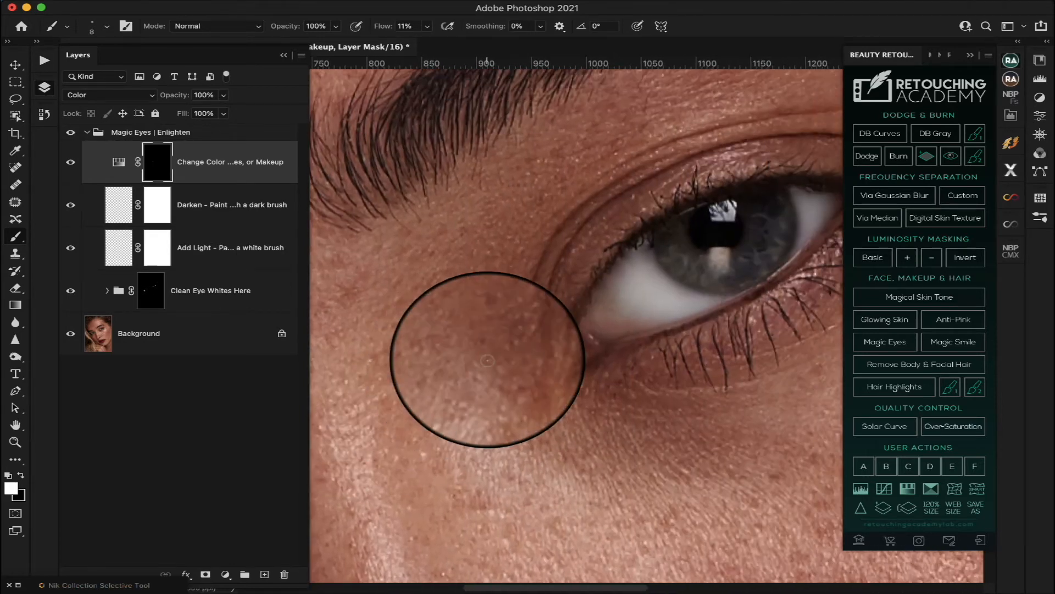
pyautogui.hscroll(5, 488, 360)
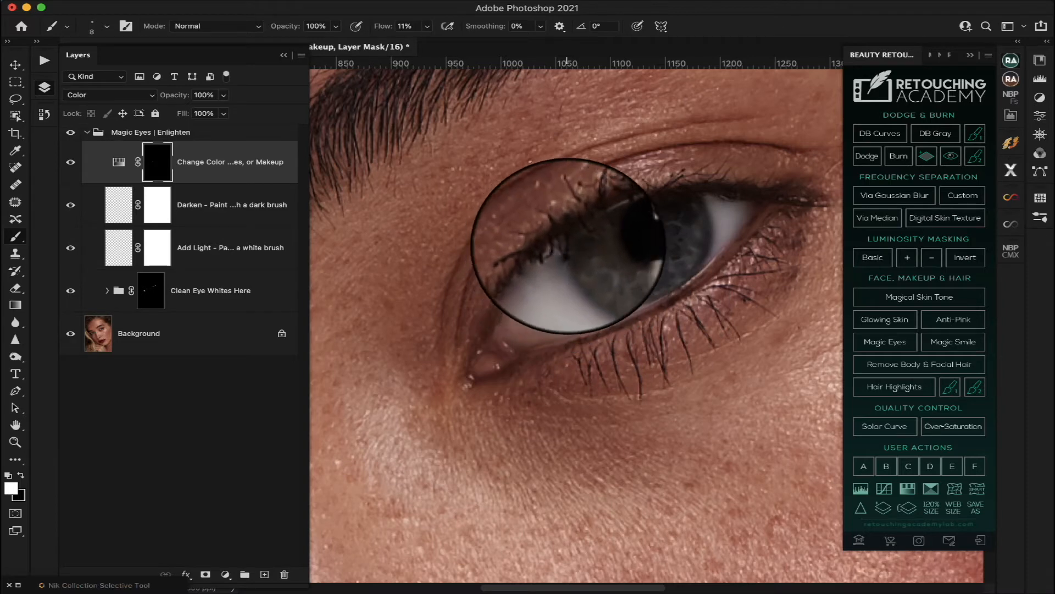
pyautogui.scroll(-5, 713, 238)
pyautogui.hscroll(-5, 713, 237)
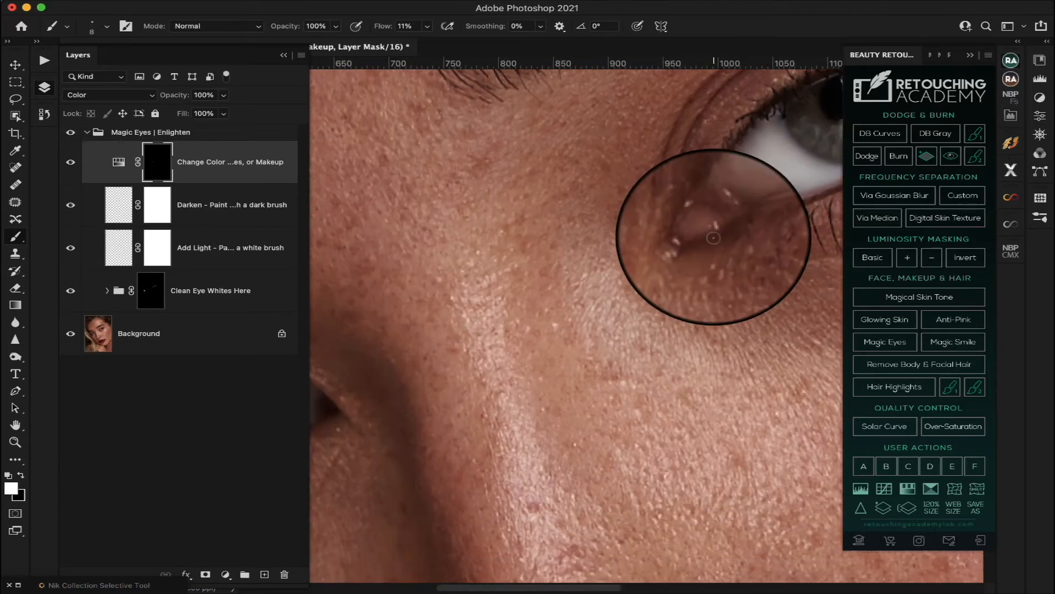
pyautogui.scroll(5, 713, 237)
pyautogui.hscroll(10, 712, 237)
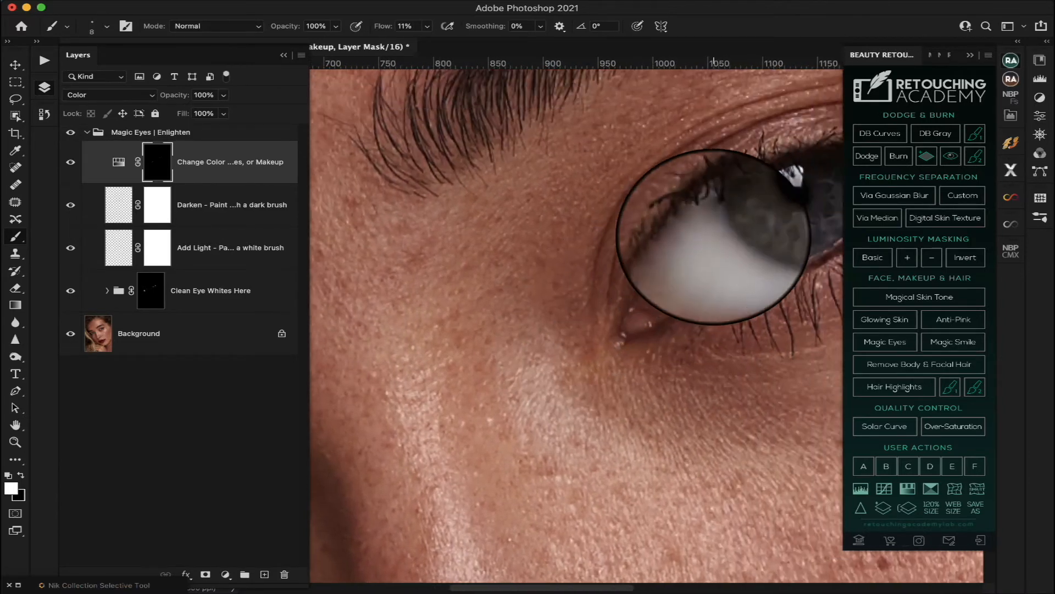
pyautogui.hscroll(-15, 712, 237)
pyautogui.scroll(-5, 713, 237)
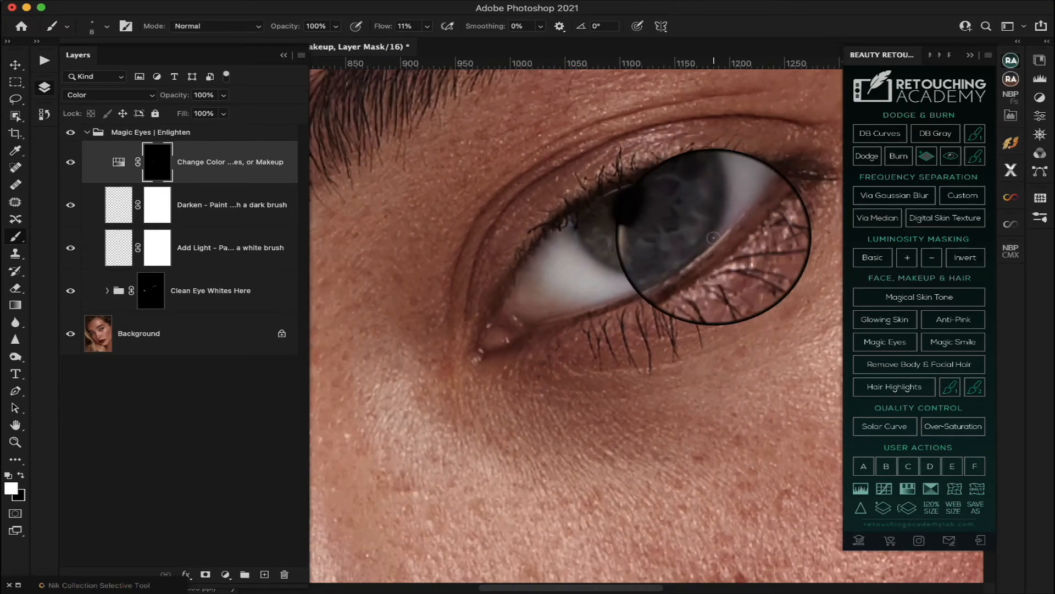
pyautogui.hscroll(1, 713, 238)
pyautogui.scroll(1, 713, 237)
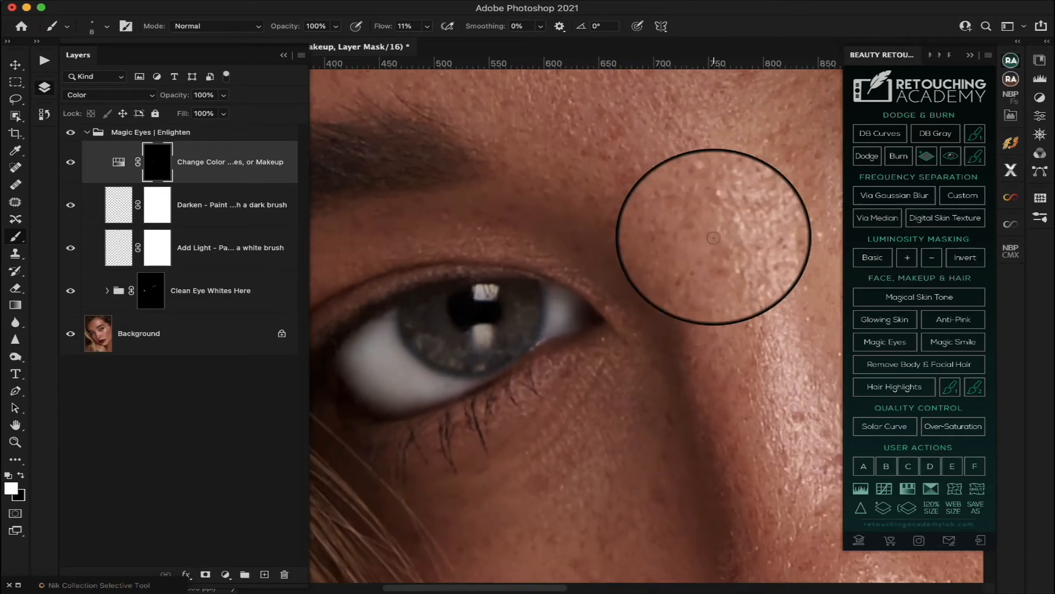
pyautogui.hscroll(2, 714, 237)
pyautogui.scroll(5, 652, 254)
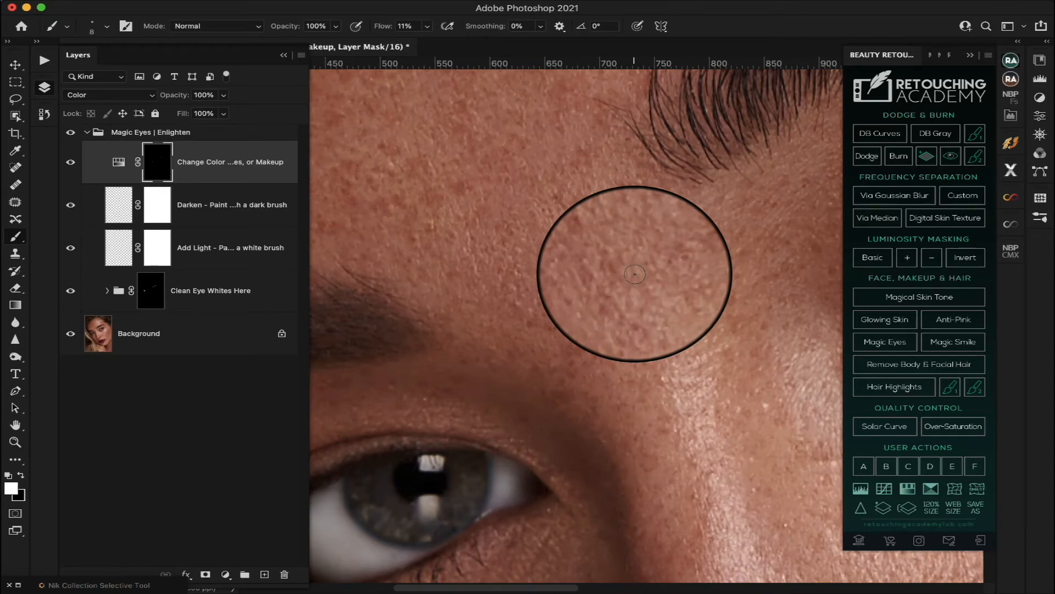
# Step: Bring the whole portrait into view, collapse the Magic Eyes | Enlighten group and hide it to compare the eyes without the enhancement
pyautogui.hotkey('ctrl', '0')
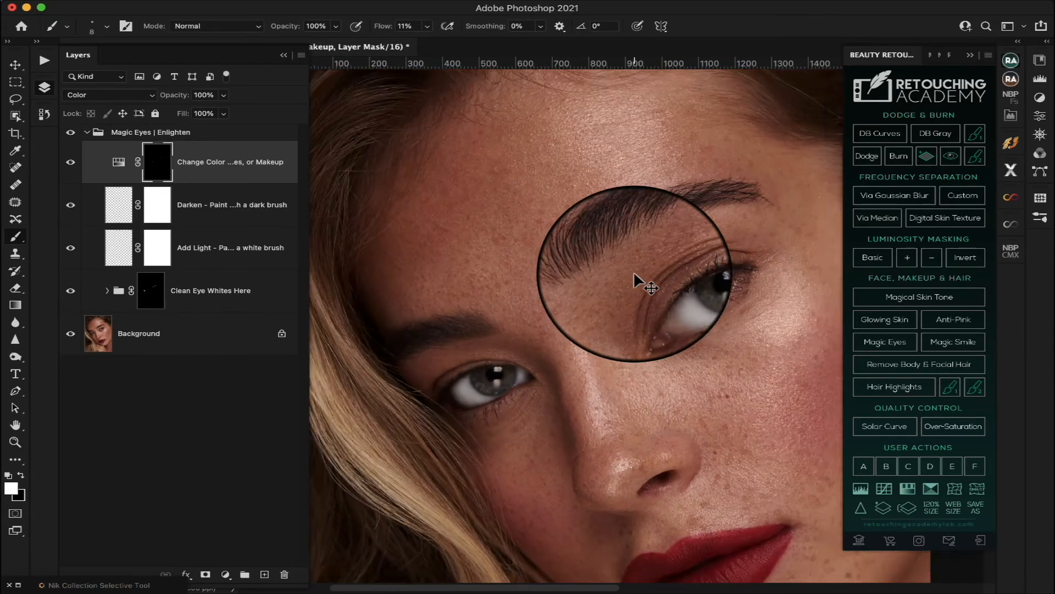
pyautogui.scroll(-2, 634, 273)
pyautogui.hscroll(2, 634, 273)
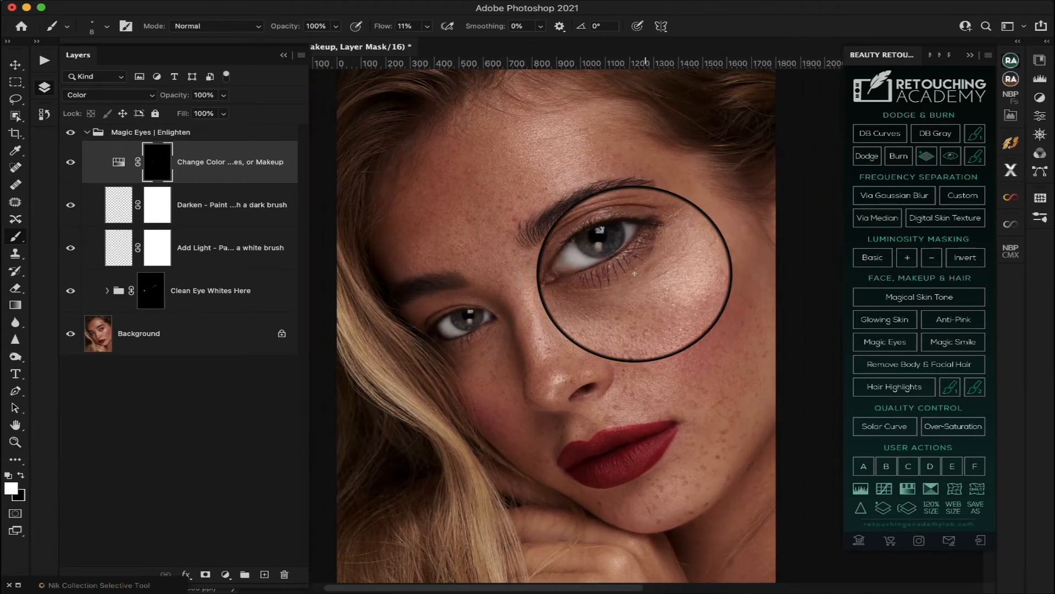
pyautogui.click(88, 135)
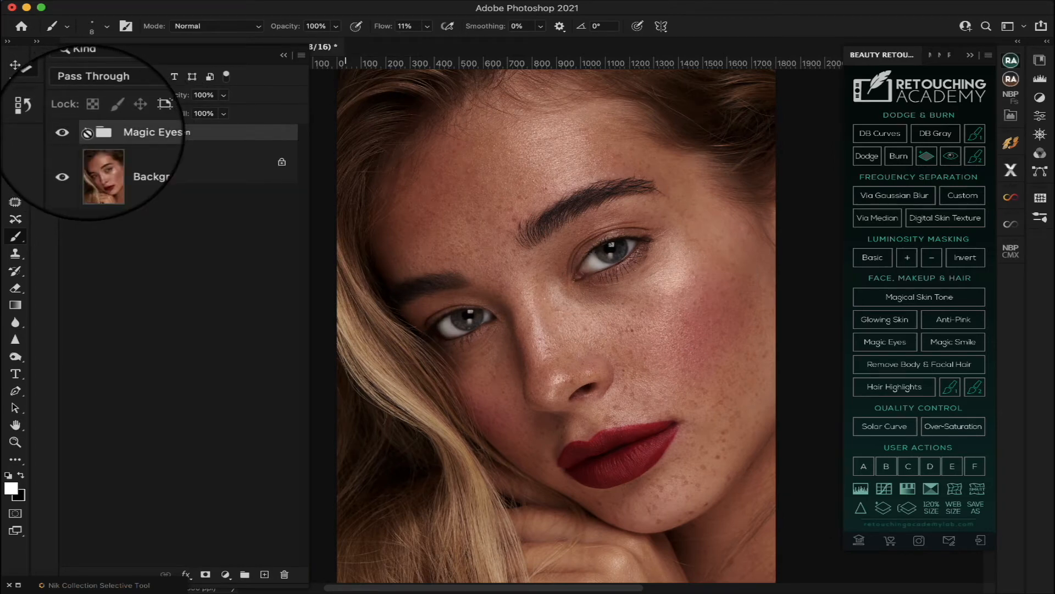
pyautogui.click(71, 135)
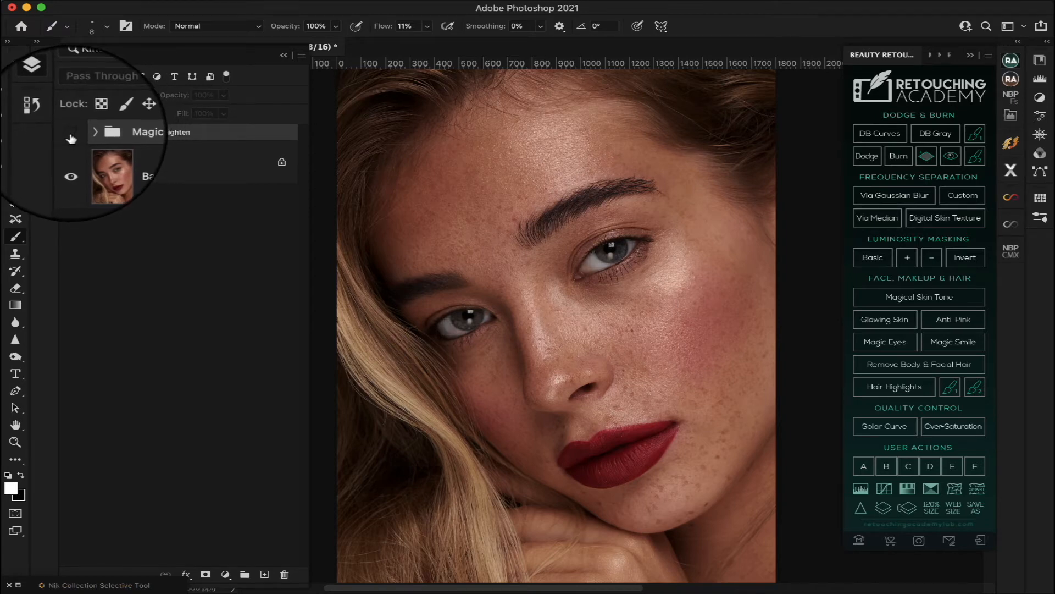
# Step: Show the Magic Eyes | Enlighten group again, reduce its opacity to 40% and compare the eyes with and without it
pyautogui.click(71, 136)
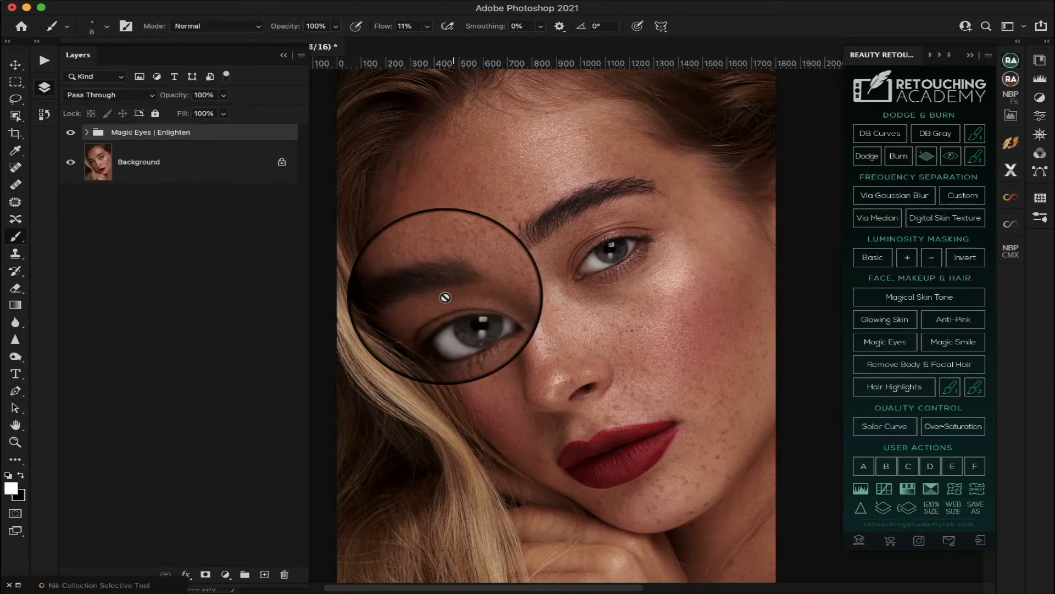
pyautogui.moveTo(223, 96); pyautogui.dragTo(197, 113)
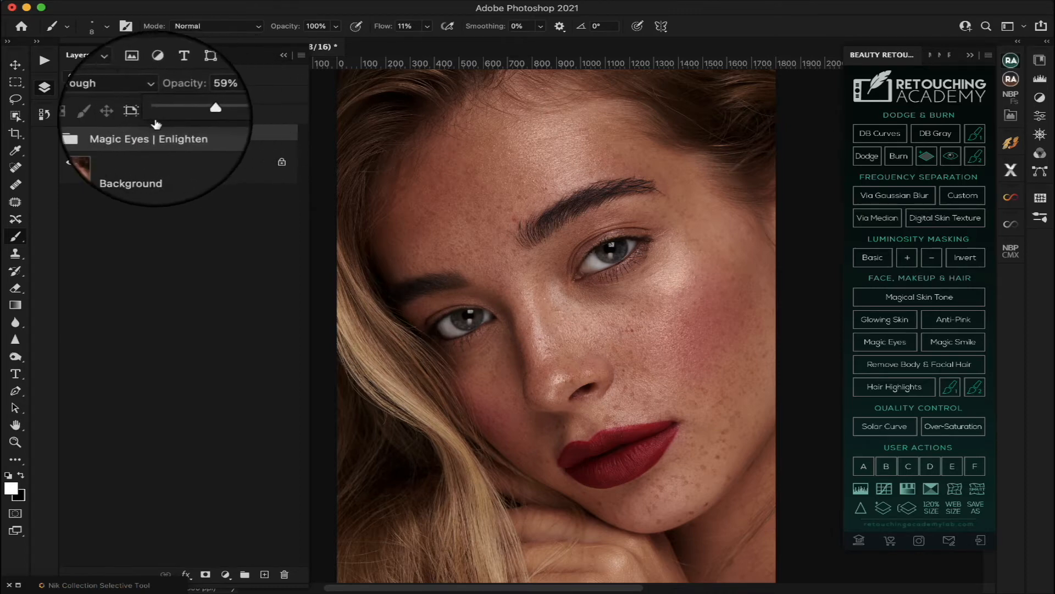
pyautogui.click(70, 134)
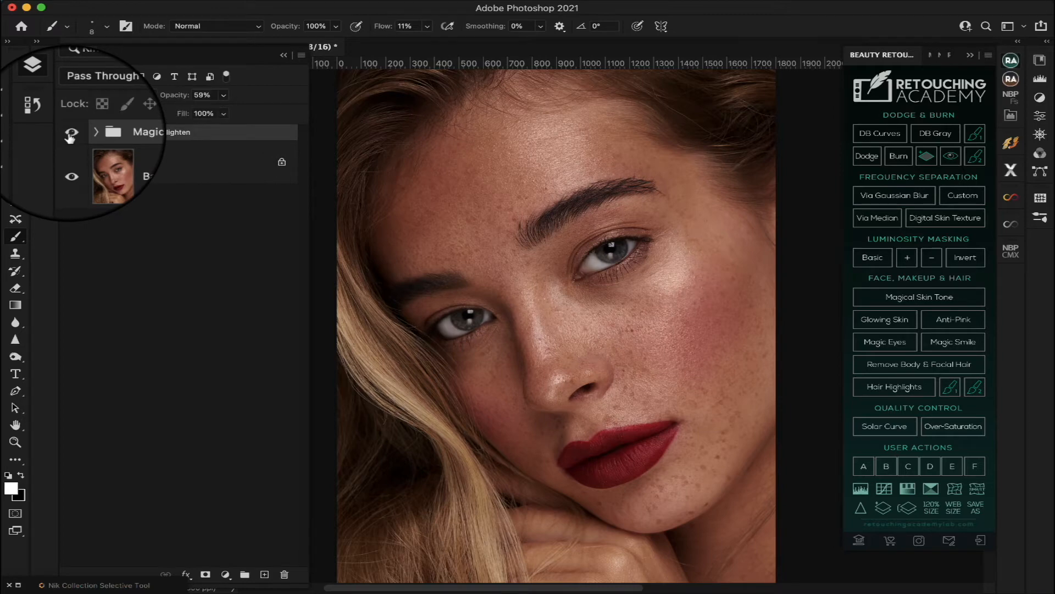
pyautogui.click(225, 99)
pyautogui.moveTo(227, 112); pyautogui.dragTo(211, 114)
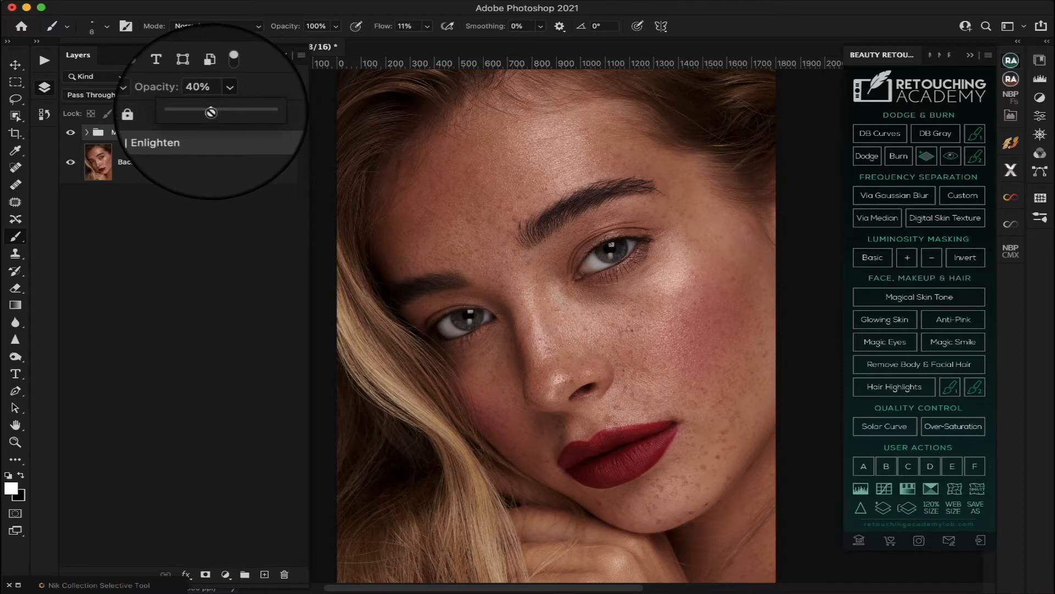
pyautogui.click(71, 134)
pyautogui.click(71, 134)
pyautogui.click(71, 133)
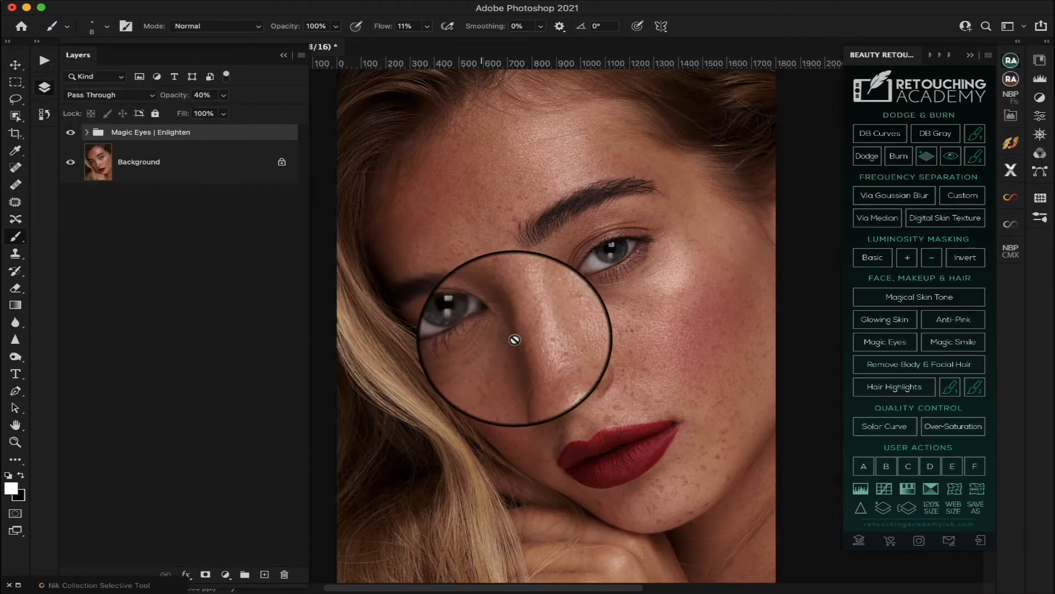
# Step: Examine the skin across the whole face and the forehead near the hairline at 300%, finishing with the portrait fitted to view
pyautogui.scroll(-2, 515, 340)
pyautogui.scroll(3, 515, 340)
pyautogui.hscroll(3, 515, 340)
pyautogui.hscroll(-2, 514, 339)
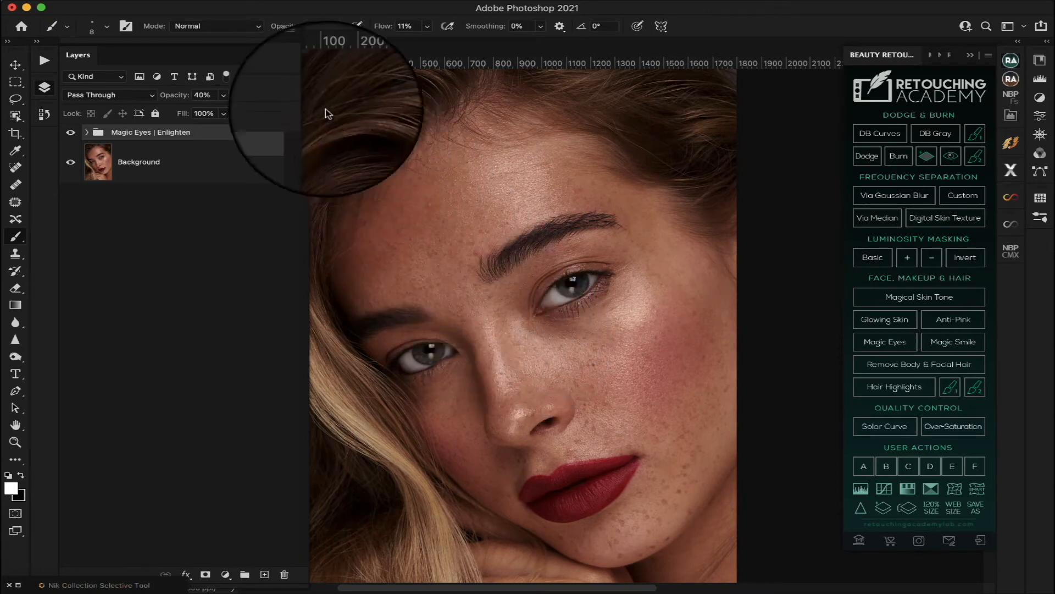
pyautogui.click(284, 54)
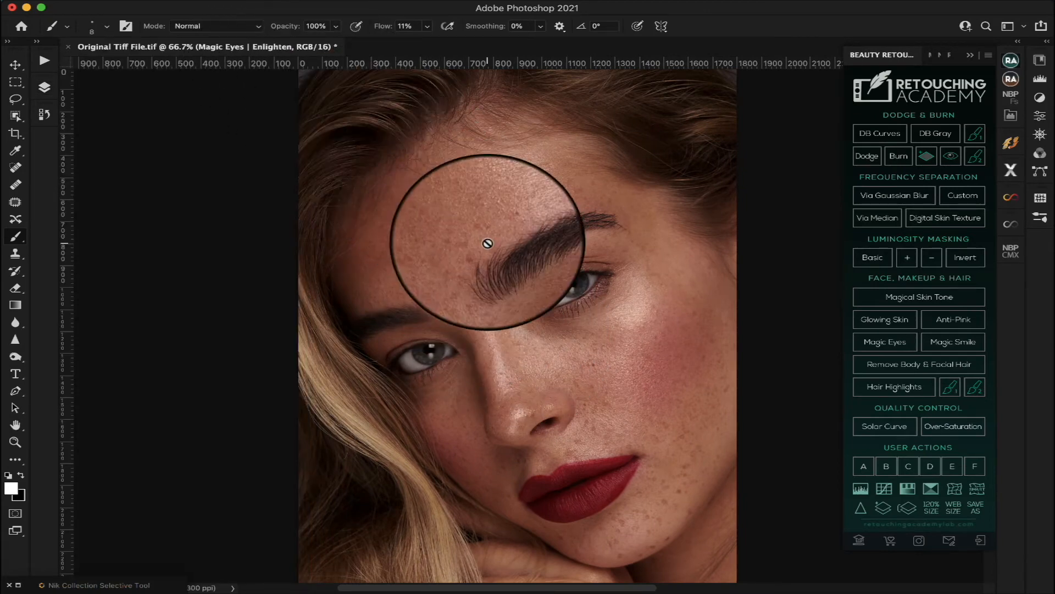
pyautogui.scroll(-3, 487, 243)
pyautogui.scroll(2, 488, 244)
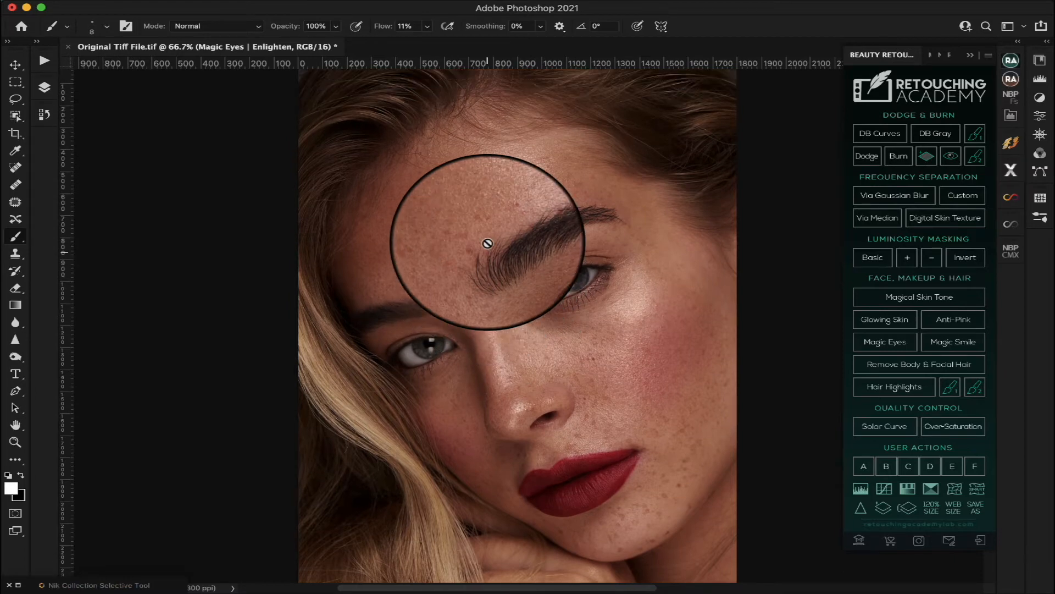
pyautogui.hscroll(2, 488, 243)
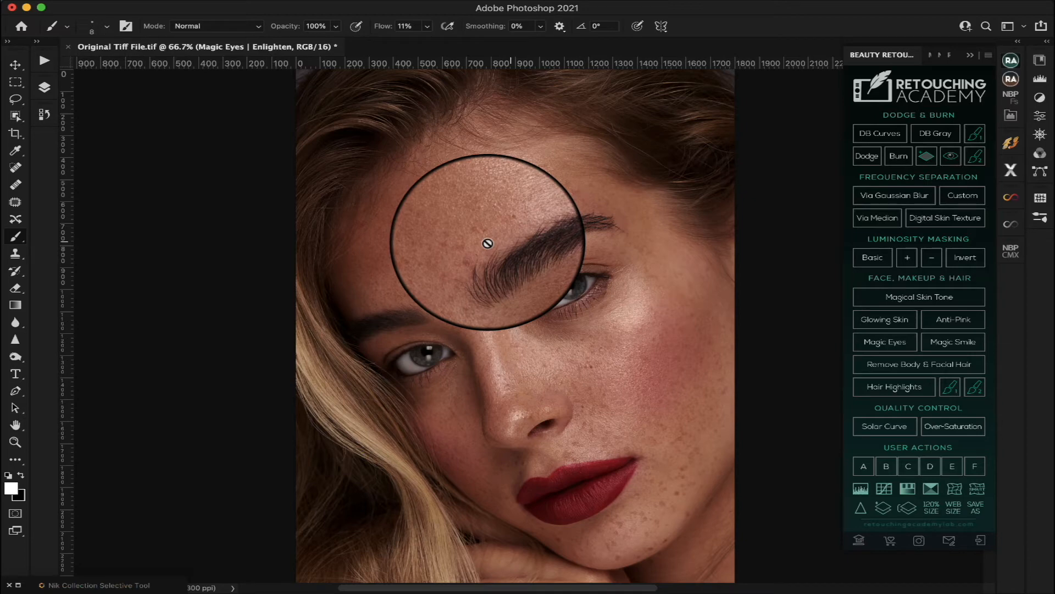
pyautogui.scroll(3, 487, 243)
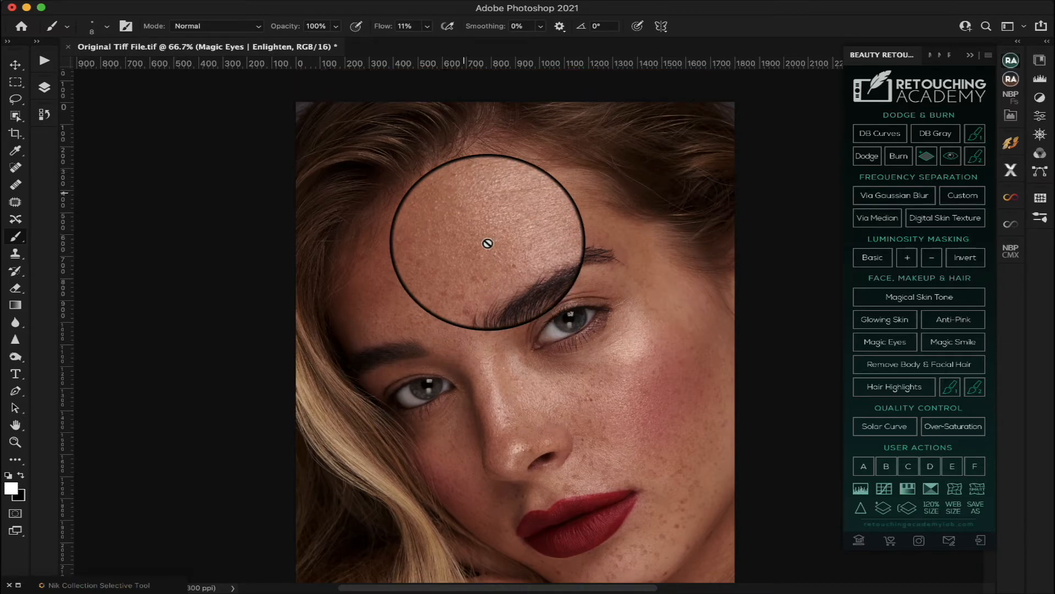
pyautogui.click(15, 442)
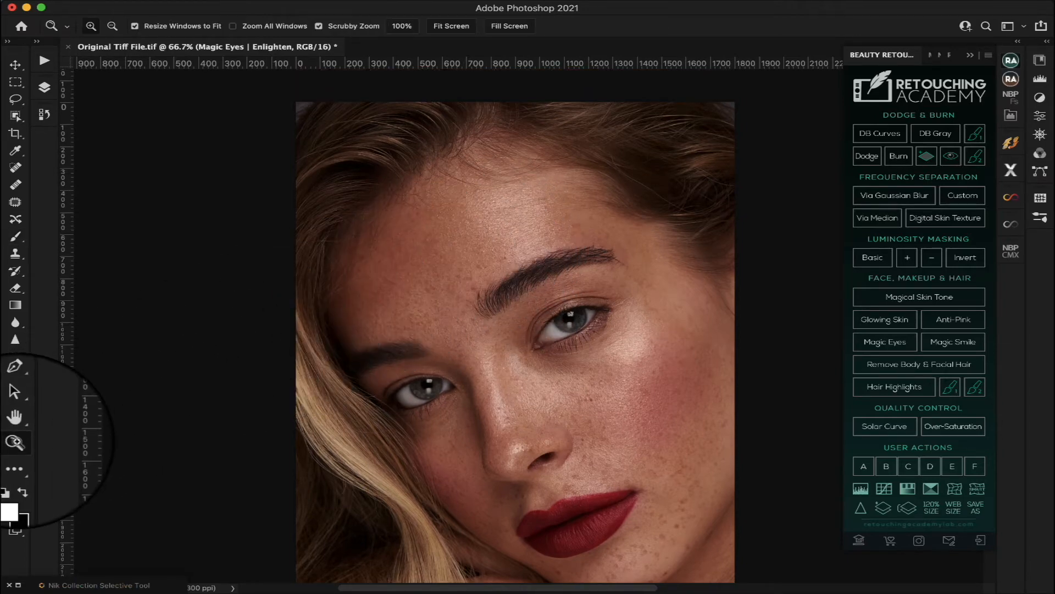
pyautogui.moveTo(461, 181); pyautogui.dragTo(465, 178)
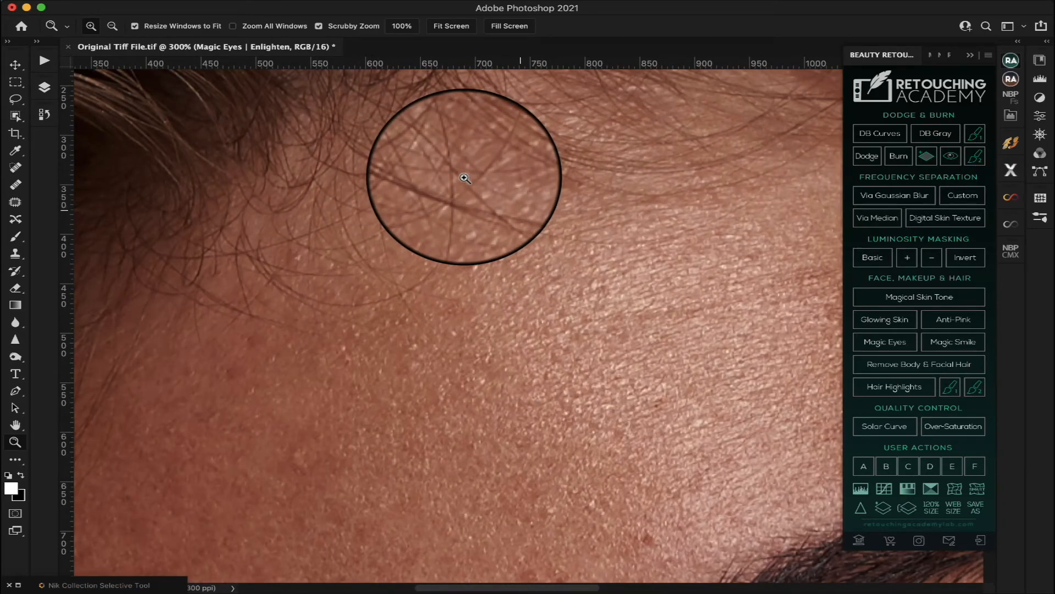
pyautogui.click(450, 26)
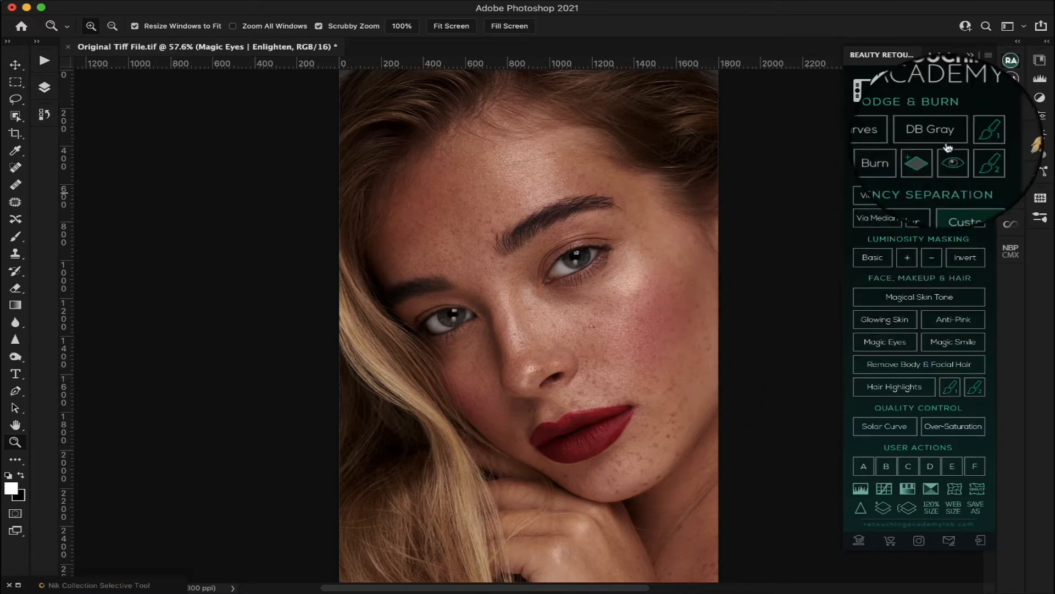
# Step: Bring up the MUA Retouch actions and flatten the image into a single Background layer
pyautogui.click(1011, 82)
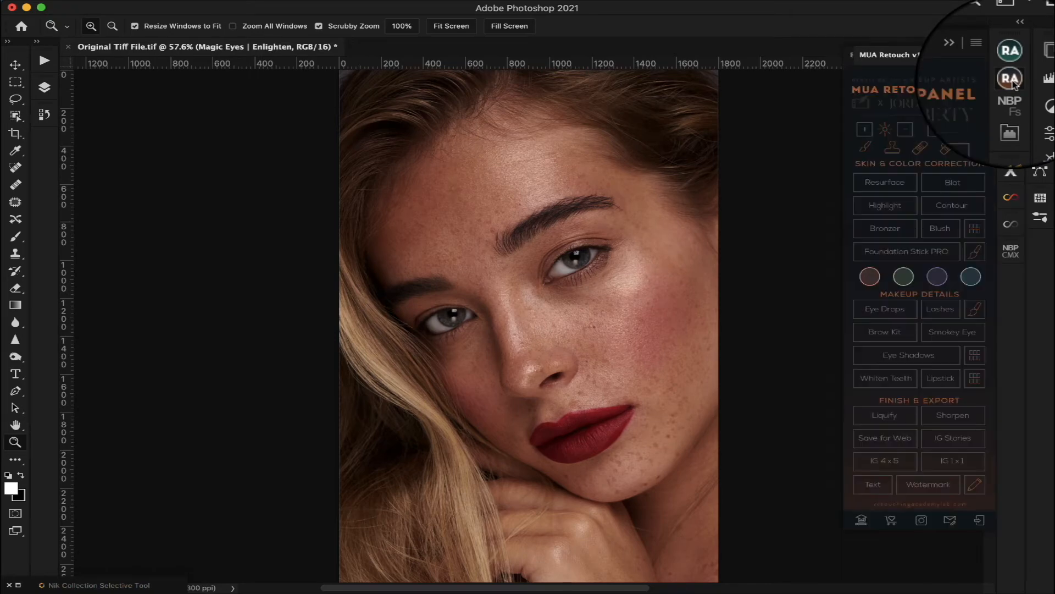
pyautogui.click(888, 186)
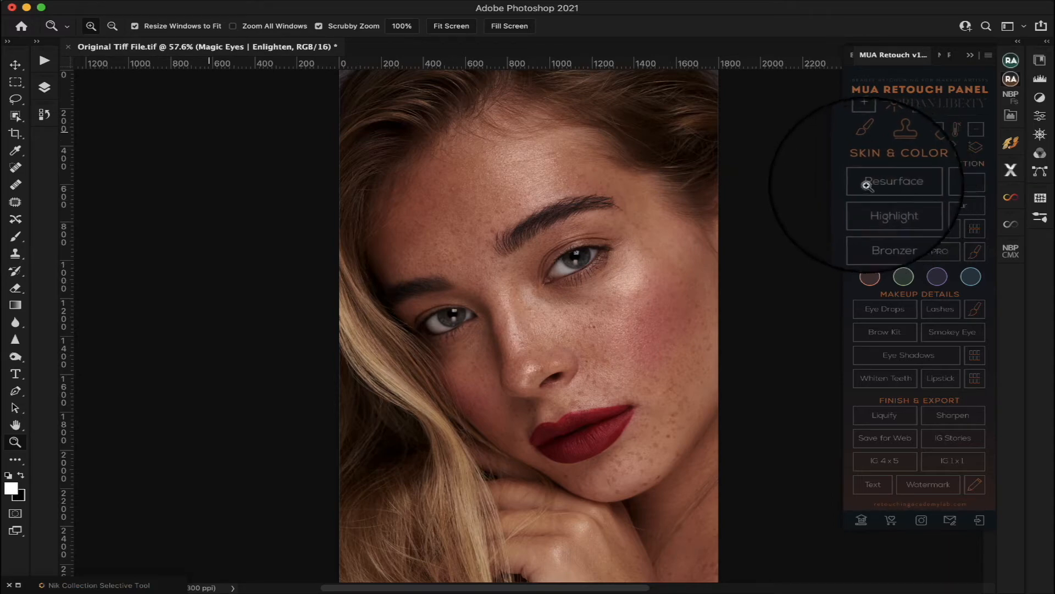
pyautogui.click(44, 87)
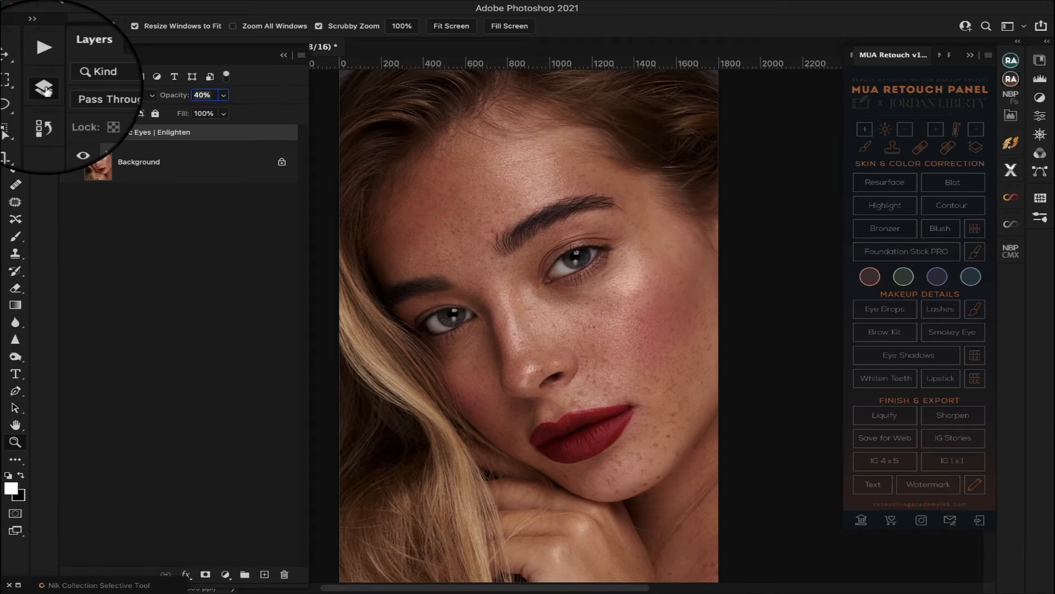
pyautogui.click(301, 55)
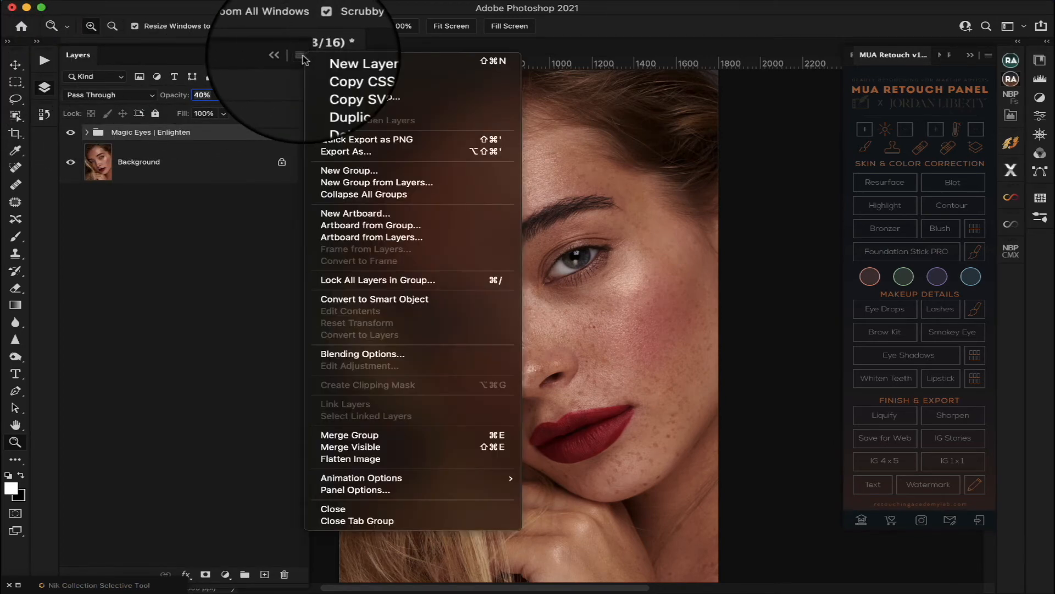
pyautogui.click(342, 461)
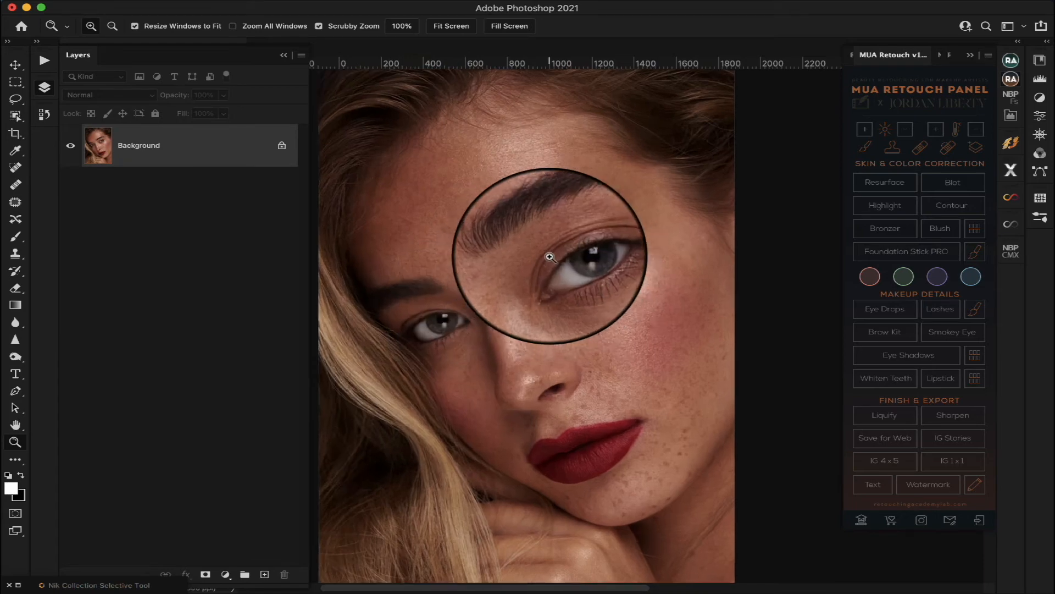
# Step: Run the Blot action to add a masked mattifying group for the shiny skin
pyautogui.click(549, 253)
pyautogui.hscroll(-3, 549, 257)
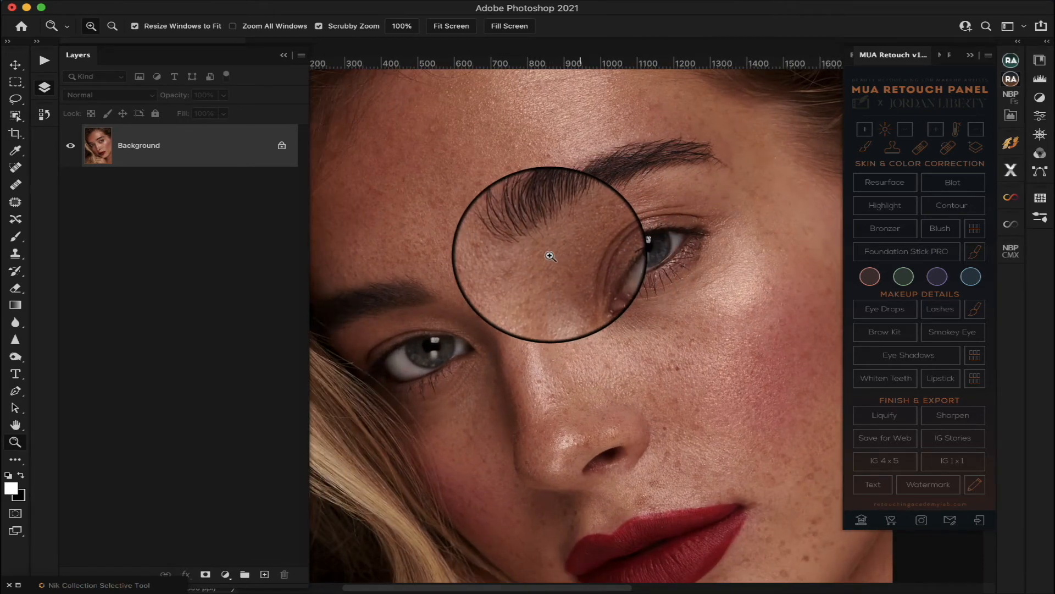
pyautogui.scroll(3, 548, 197)
pyautogui.scroll(2, 560, 127)
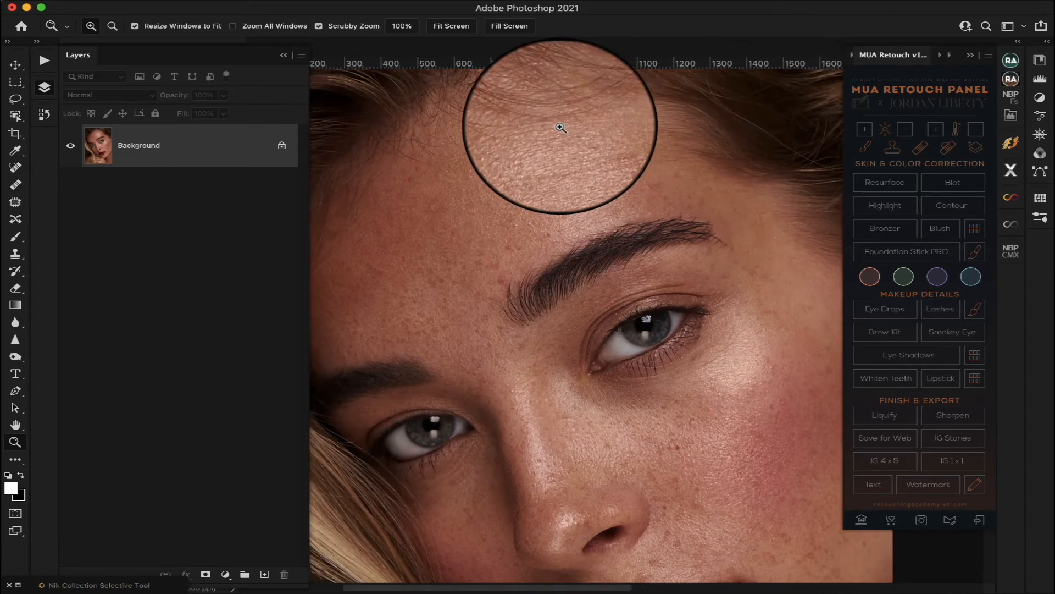
pyautogui.hscroll(-2, 560, 127)
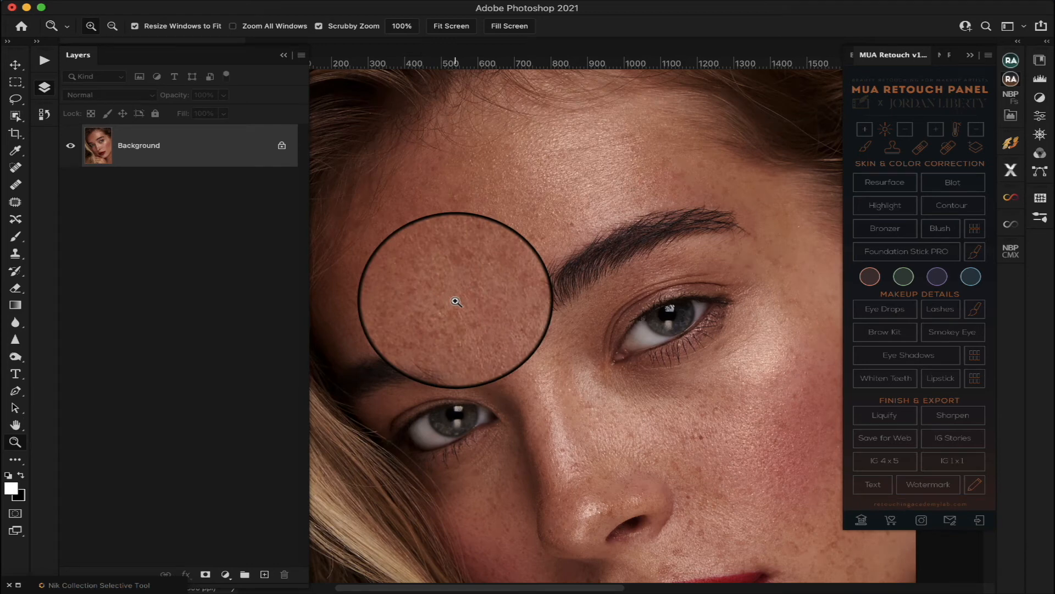
pyautogui.scroll(-4, 455, 301)
pyautogui.scroll(3, 455, 301)
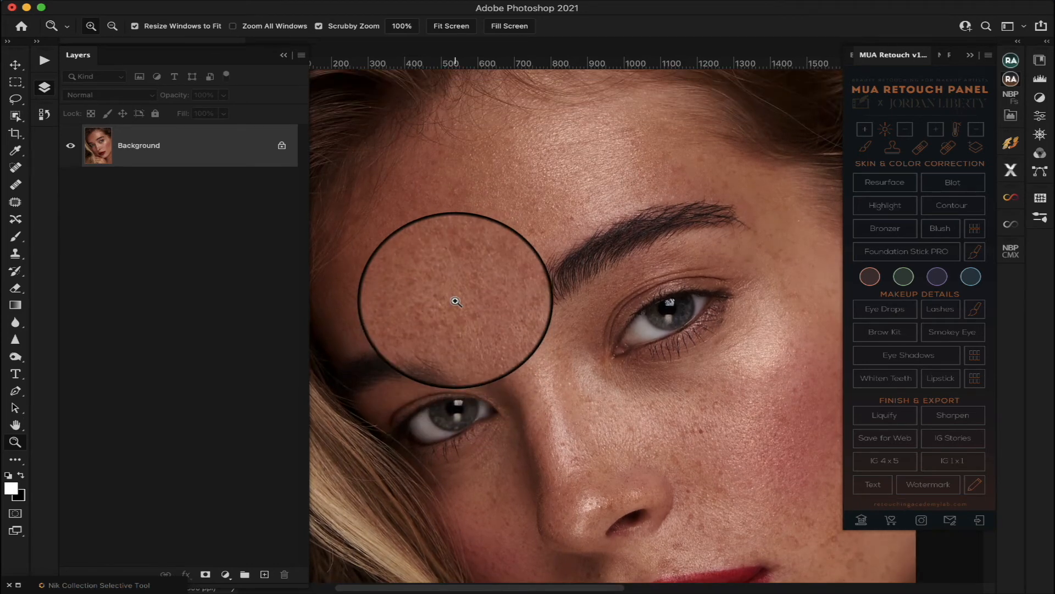
pyautogui.click(951, 186)
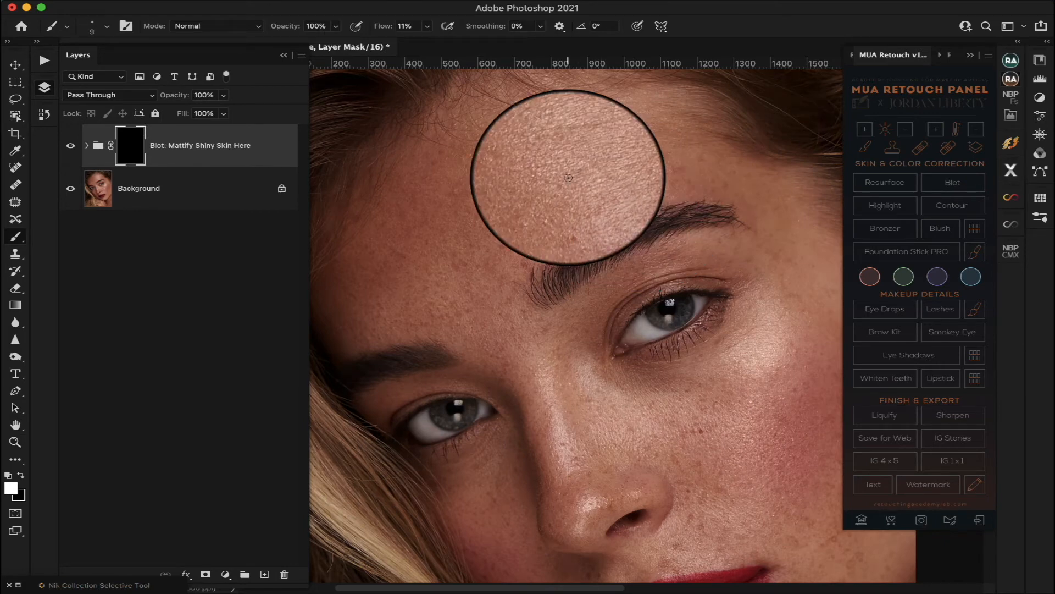
# Step: Enlarge the brush to 200 and paint white on the Blot mask over the shiny forehead and the upper nose area
pyautogui.press(']')
pyautogui.press(']')
pyautogui.press(']')
pyautogui.press(']')
pyautogui.press(']')
pyautogui.press(']')
pyautogui.press(']')
pyautogui.press(']')
pyautogui.press(']')
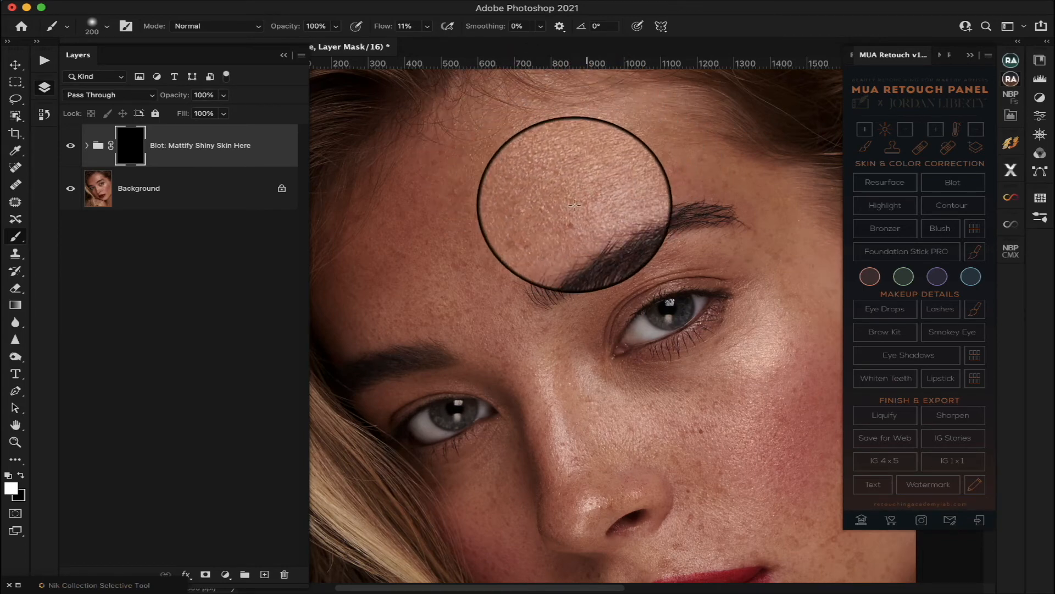
pyautogui.moveTo(600, 210)
pyautogui.mouseDown()
pyautogui.moveTo(555, 215)
pyautogui.moveTo(543, 182)
pyautogui.mouseUp()
pyautogui.scroll(-4, 544, 181)
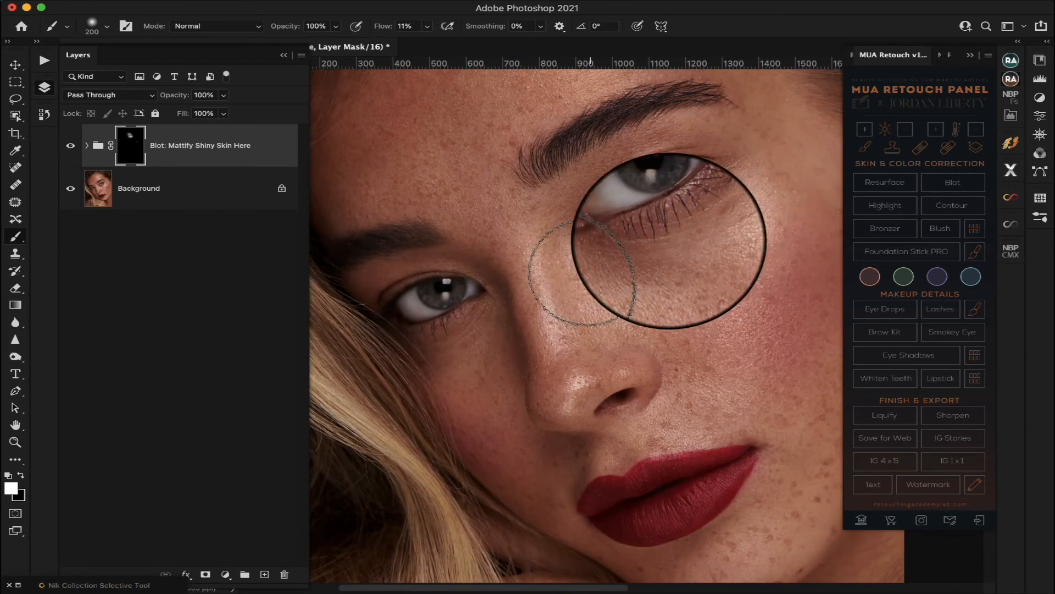
pyautogui.moveTo(571, 275)
pyautogui.mouseDown()
pyautogui.moveTo(553, 334)
pyautogui.moveTo(543, 260)
pyautogui.mouseUp()
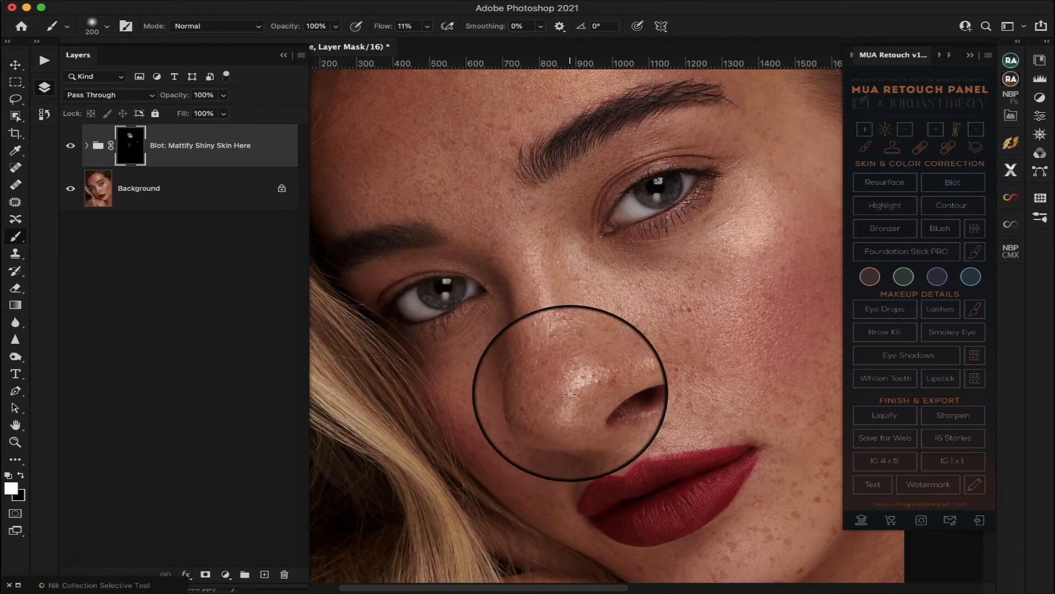
# Step: Reduce the brush size to 100 and paint white on the Blot mask over the shiny tip of the nose
pyautogui.press('[')
pyautogui.press('[')
pyautogui.press('[')
pyautogui.press('[')
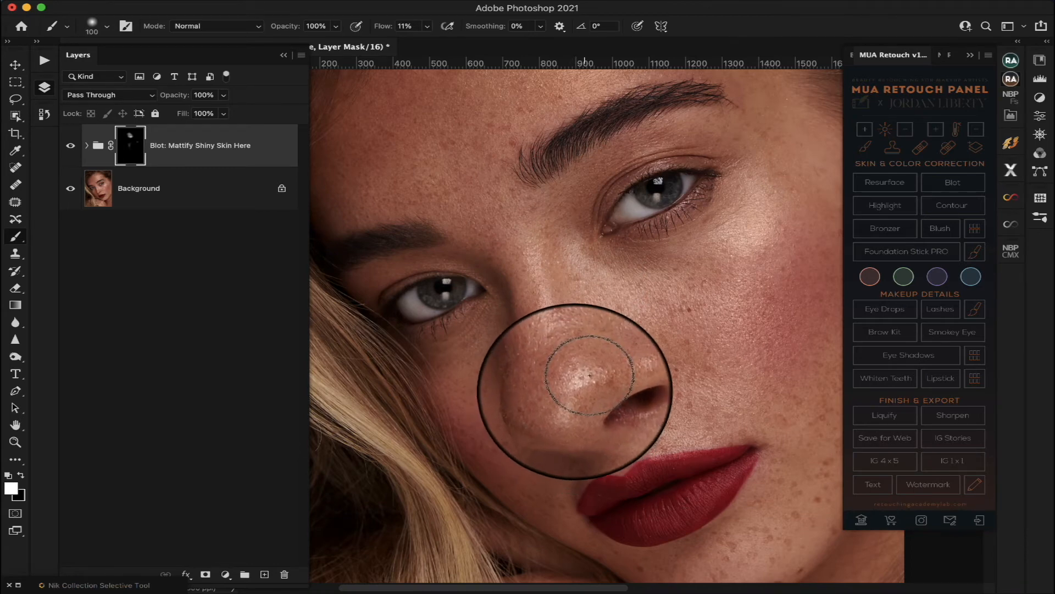
pyautogui.moveTo(600, 375); pyautogui.dragTo(620, 372)
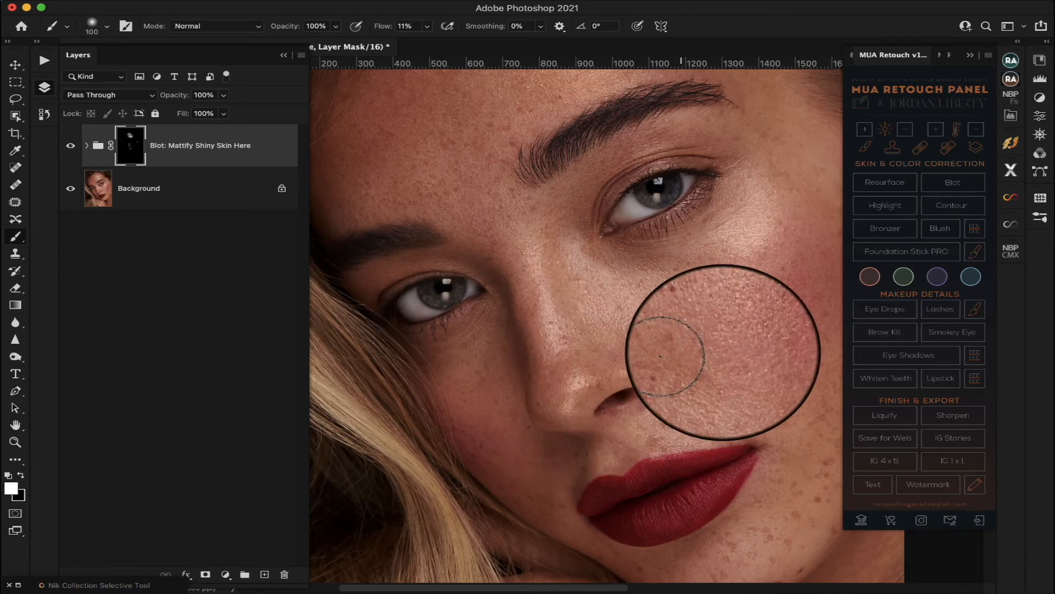
# Step: Examine the cheek, nose and forehead to judge how the mattified areas blend with the remaining shine
pyautogui.scroll(-3, 683, 342)
pyautogui.hscroll(2, 702, 344)
pyautogui.scroll(5, 723, 351)
pyautogui.hscroll(1, 722, 352)
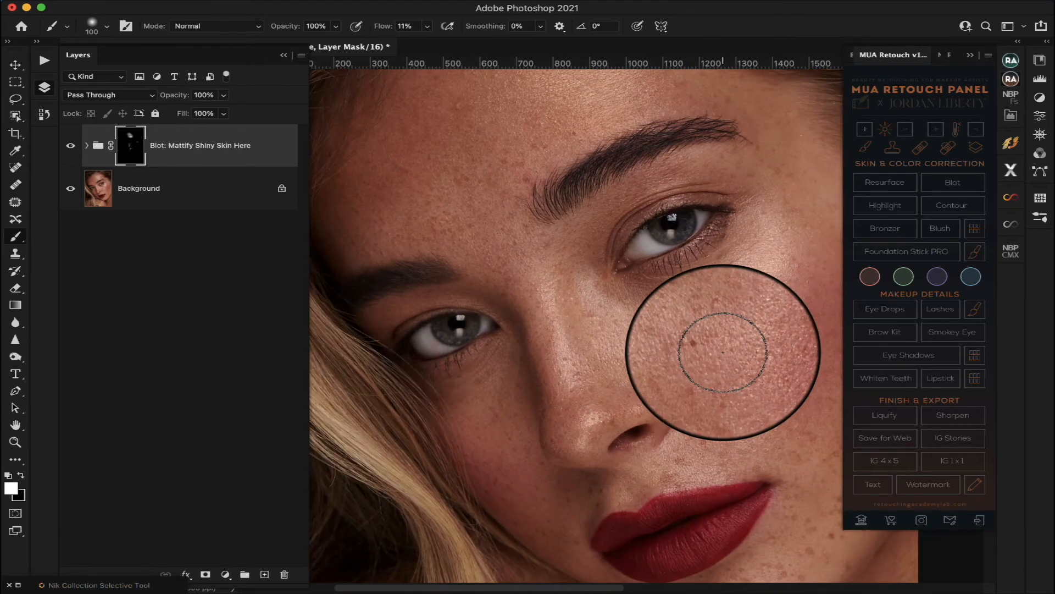
pyautogui.scroll(-1, 723, 352)
pyautogui.hscroll(-2, 723, 352)
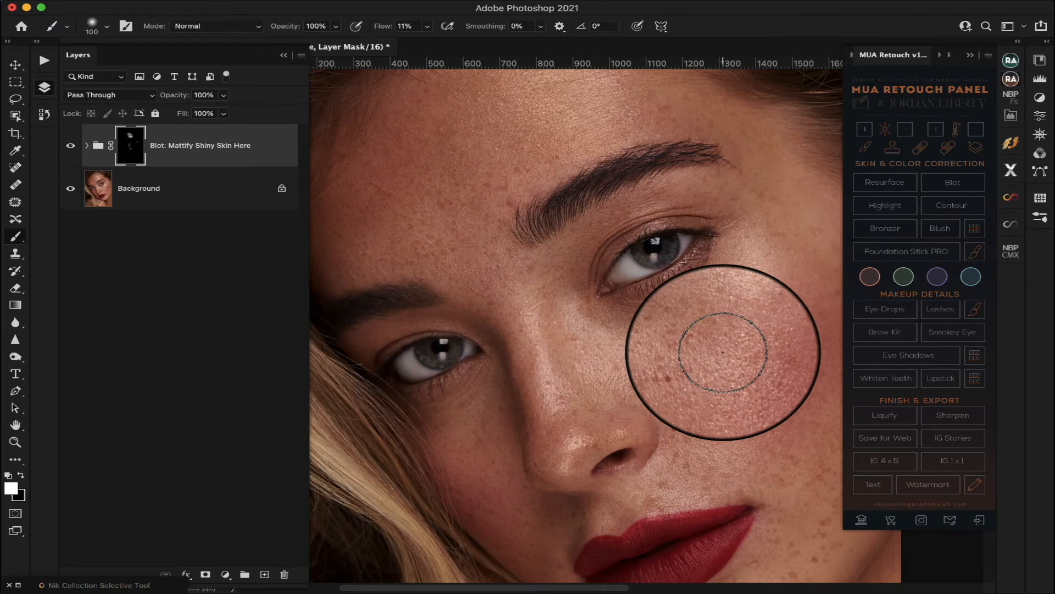
pyautogui.scroll(-4, 723, 352)
pyautogui.hscroll(2, 723, 351)
pyautogui.scroll(3, 722, 352)
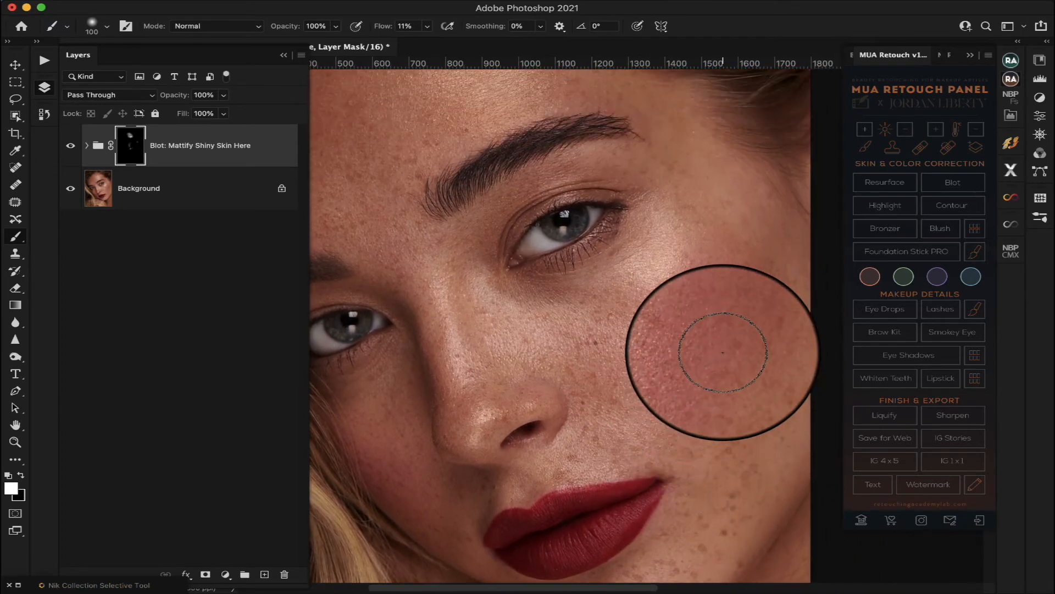
pyautogui.hscroll(-3, 723, 352)
pyautogui.scroll(5, 722, 351)
pyautogui.hscroll(2, 723, 352)
pyautogui.hscroll(-1, 723, 352)
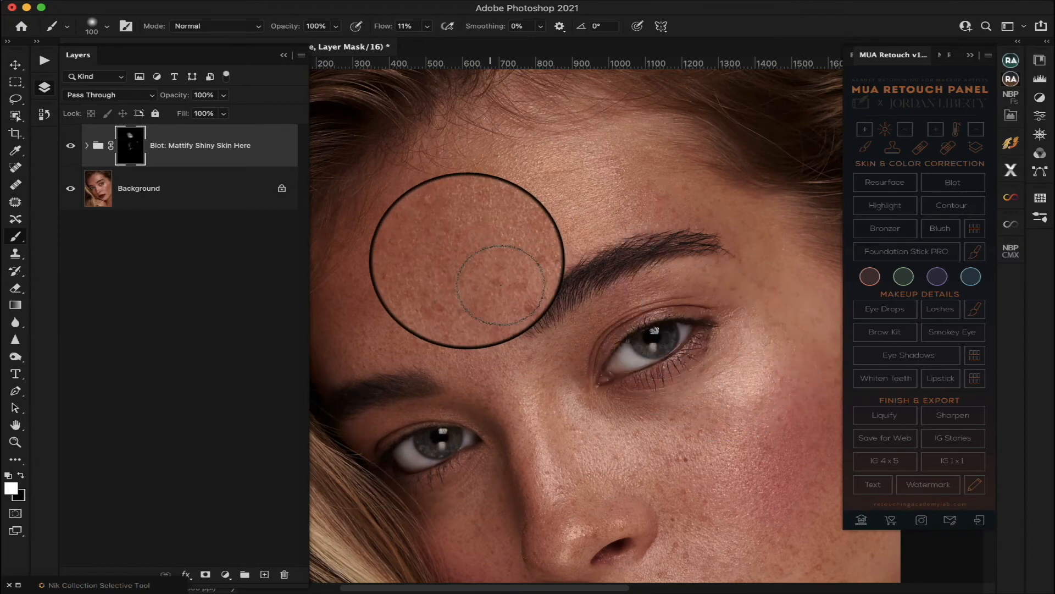
pyautogui.scroll(-2, 470, 265)
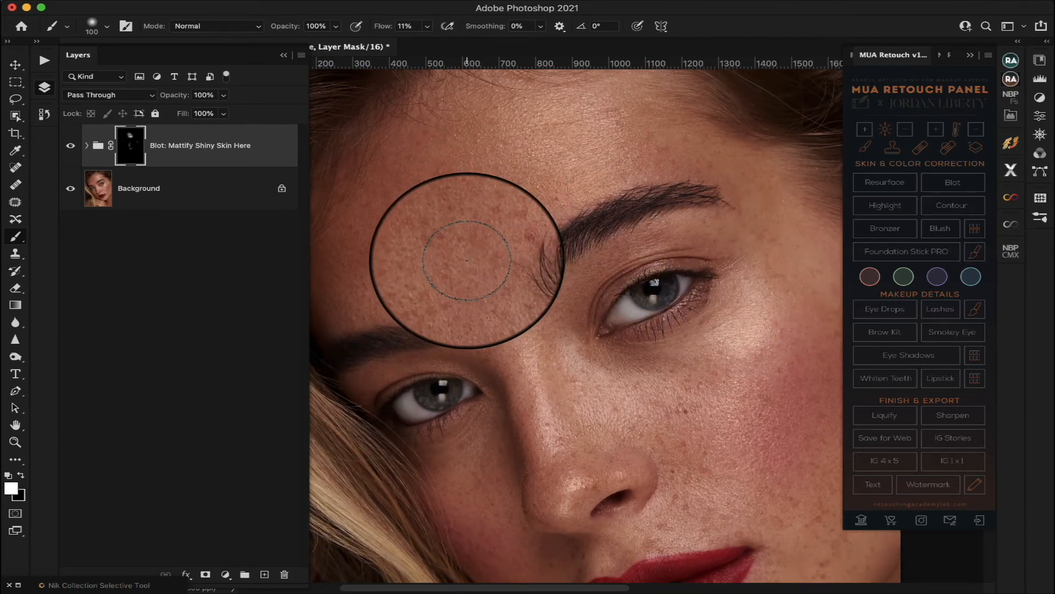
pyautogui.scroll(2, 467, 260)
pyautogui.hscroll(1, 467, 260)
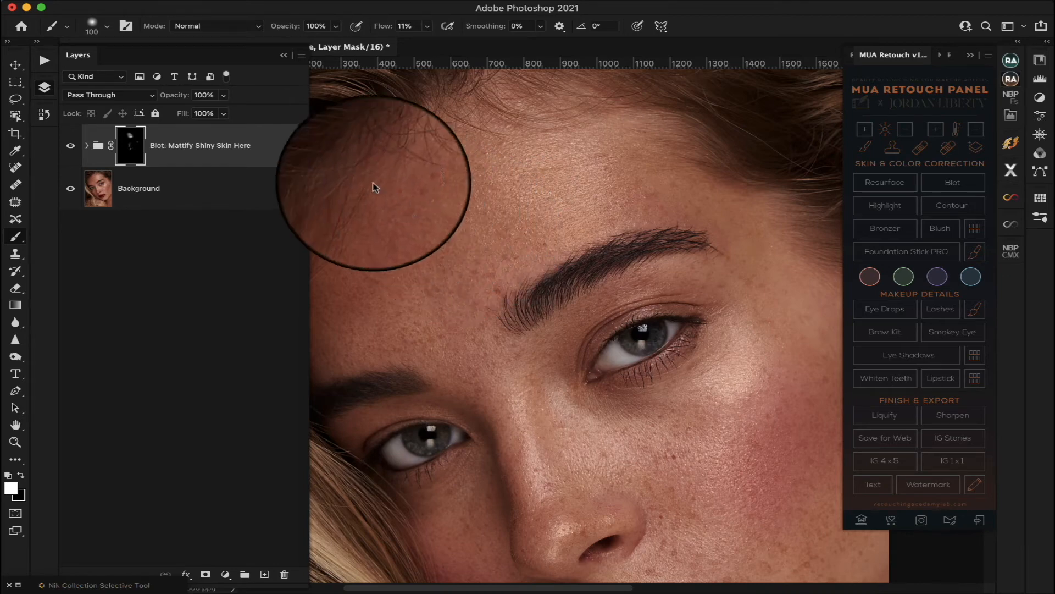
# Step: Set the opacity of the Blot: Mattify Shiny Skin Here group to 67%
pyautogui.click(224, 95)
pyautogui.moveTo(220, 113); pyautogui.dragTo(201, 113)
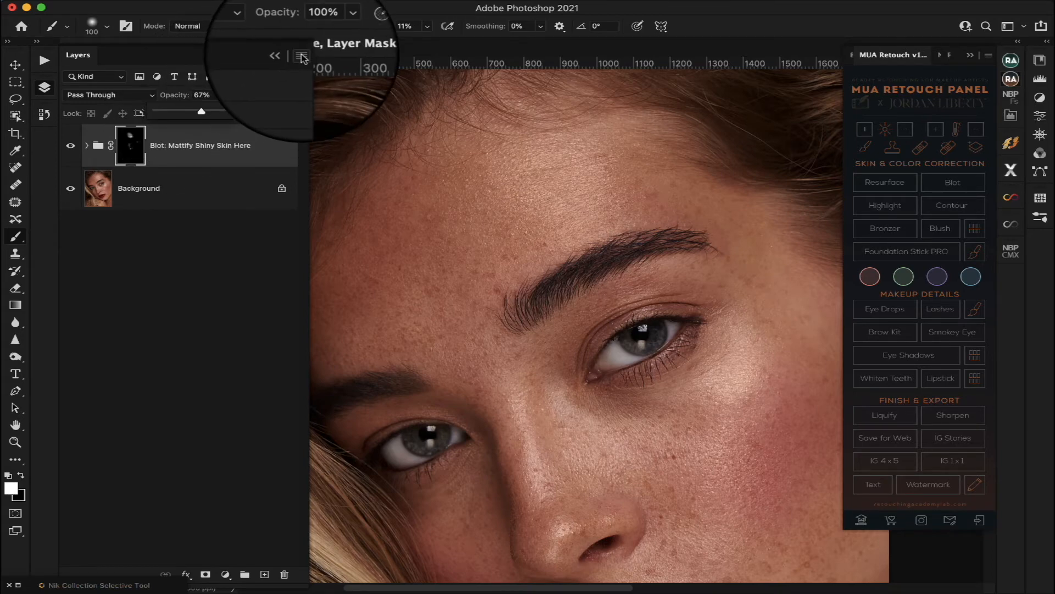
# Step: Flatten the portrait with its Blot: Mattify Shiny Skin Here group into a single Background layer
pyautogui.click(301, 55)
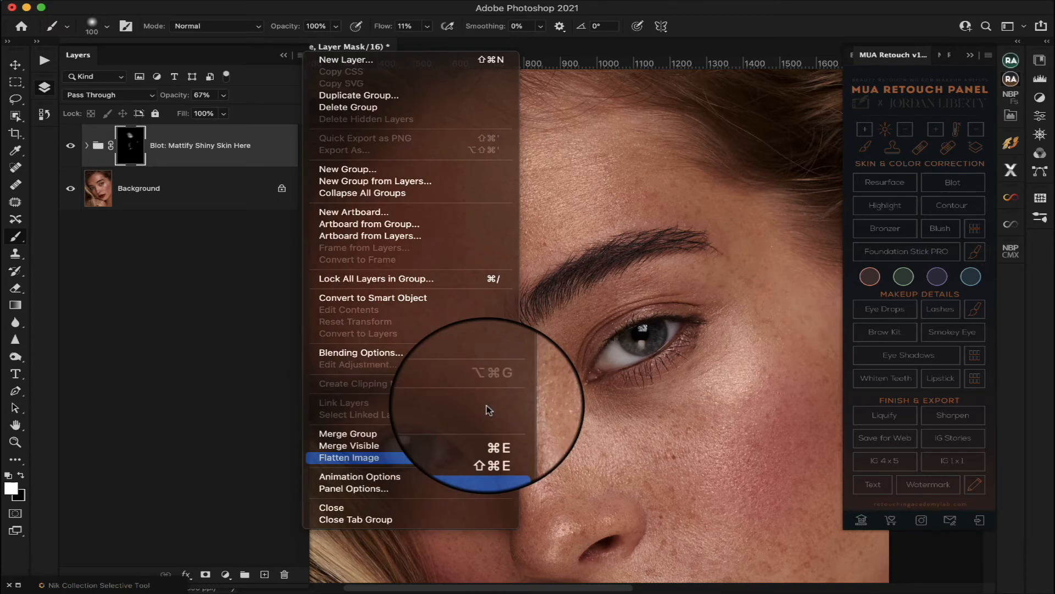
pyautogui.click(356, 457)
pyautogui.hscroll(-3, 631, 353)
pyautogui.hscroll(3, 631, 352)
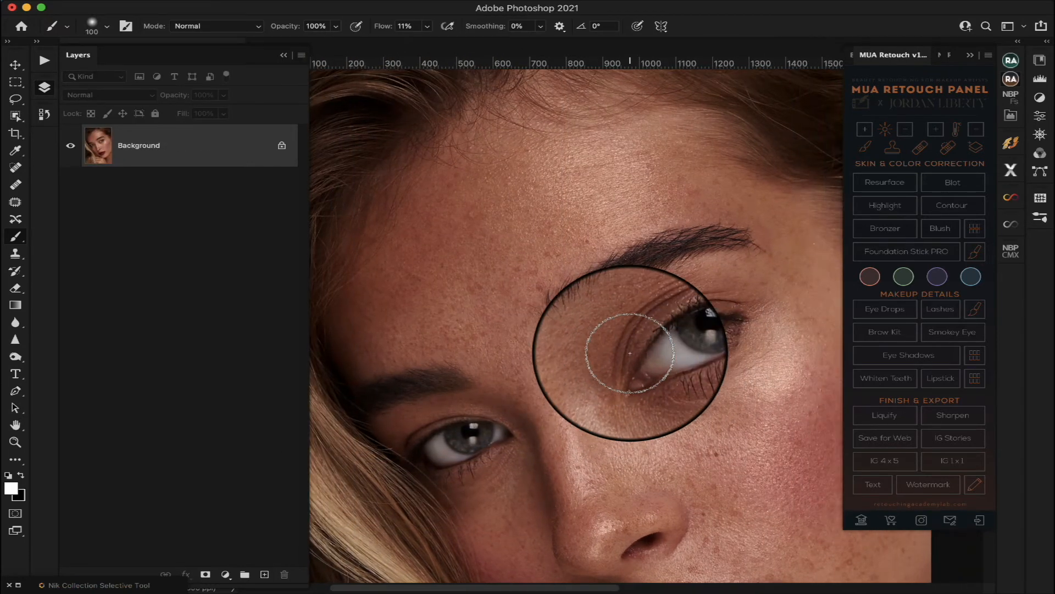
pyautogui.scroll(-2, 630, 352)
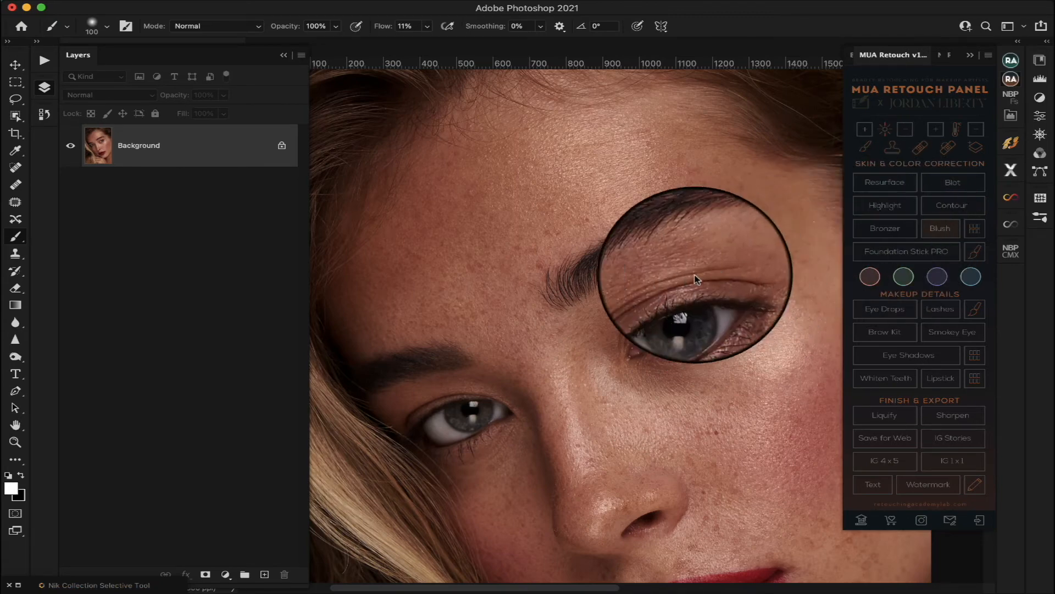
# Step: Run the Smokey Eye action on the flattened portrait and set the opacity of its group to 18%
pyautogui.scroll(-5, 661, 283)
pyautogui.scroll(3, 661, 283)
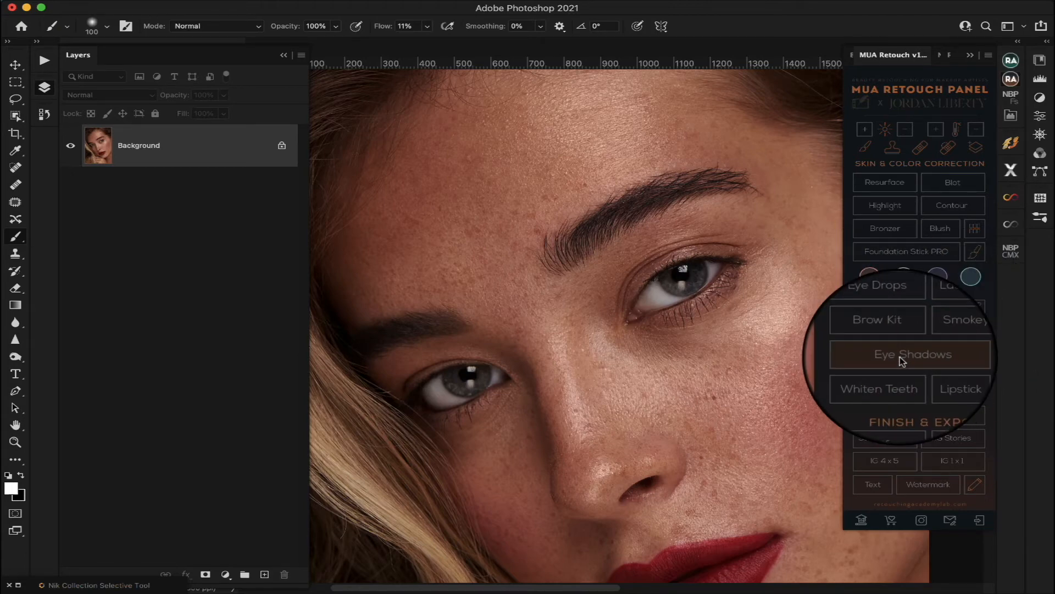
pyautogui.click(951, 338)
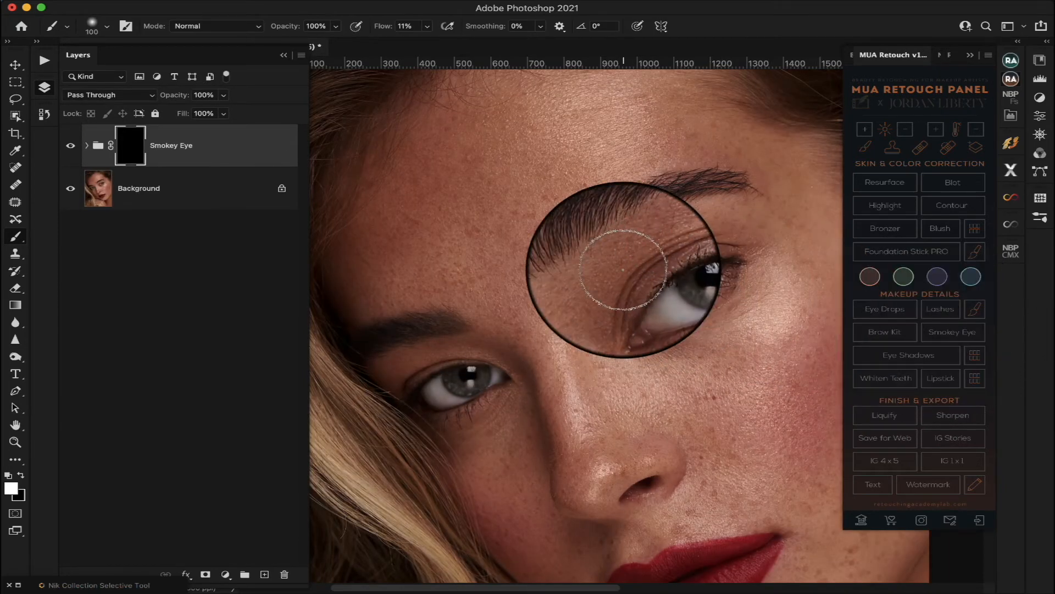
pyautogui.click(224, 96)
pyautogui.moveTo(224, 111); pyautogui.dragTo(170, 114)
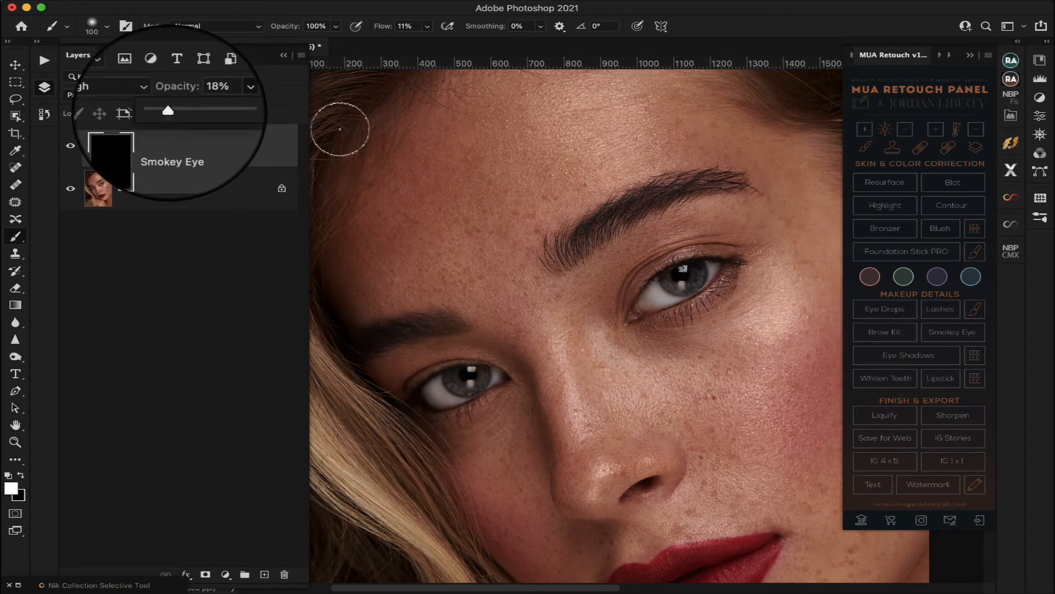
# Step: Paint white on the Smokey Eye mask between the lid and brow of the higher eye, raising the group's opacity to 60%
pyautogui.moveTo(617, 278)
pyautogui.mouseDown()
pyautogui.moveTo(669, 238)
pyautogui.moveTo(767, 233)
pyautogui.mouseUp()
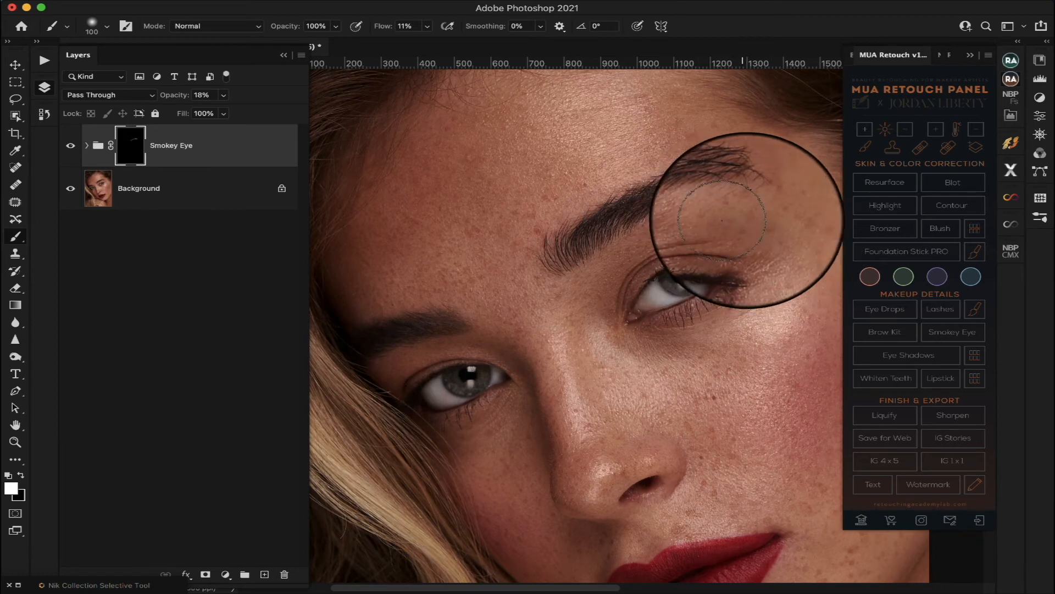
pyautogui.click(224, 94)
pyautogui.moveTo(223, 113); pyautogui.dragTo(251, 111)
pyautogui.moveTo(753, 227)
pyautogui.mouseDown()
pyautogui.moveTo(650, 242)
pyautogui.moveTo(601, 296)
pyautogui.mouseUp()
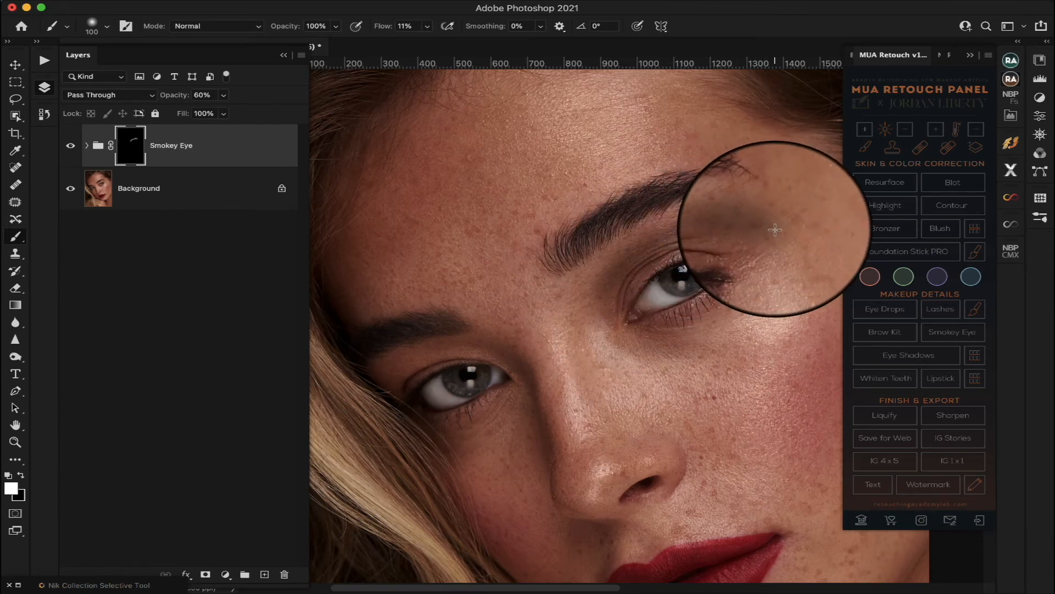
# Step: Paint white on the Smokey Eye mask over the upper lid of the eye nearest the blonde hair
pyautogui.hscroll(-3, 764, 238)
pyautogui.scroll(-1, 764, 237)
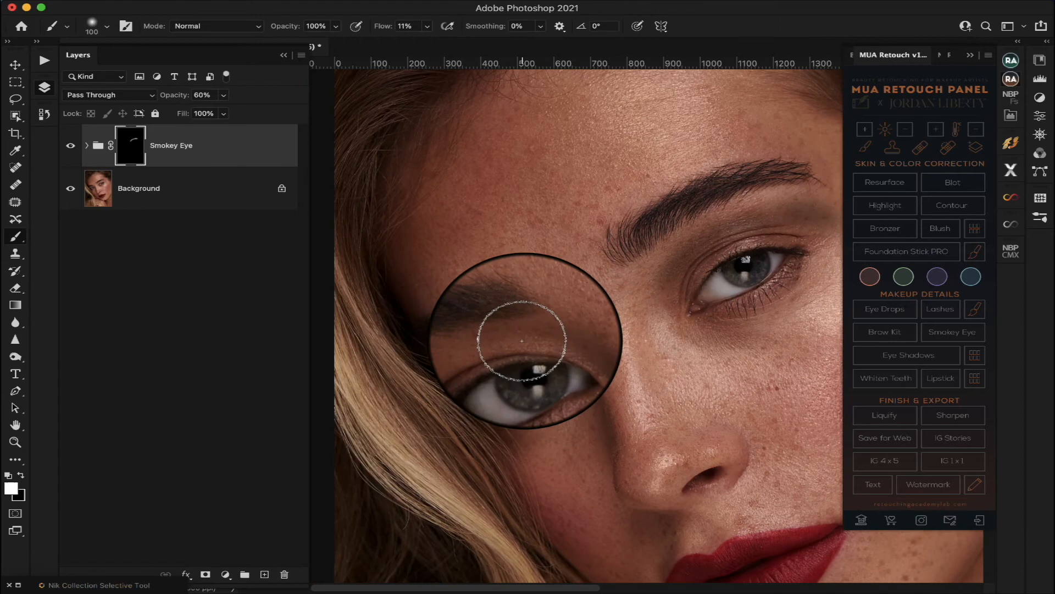
pyautogui.moveTo(454, 378)
pyautogui.mouseDown()
pyautogui.moveTo(480, 355)
pyautogui.moveTo(555, 338)
pyautogui.moveTo(482, 342)
pyautogui.mouseUp()
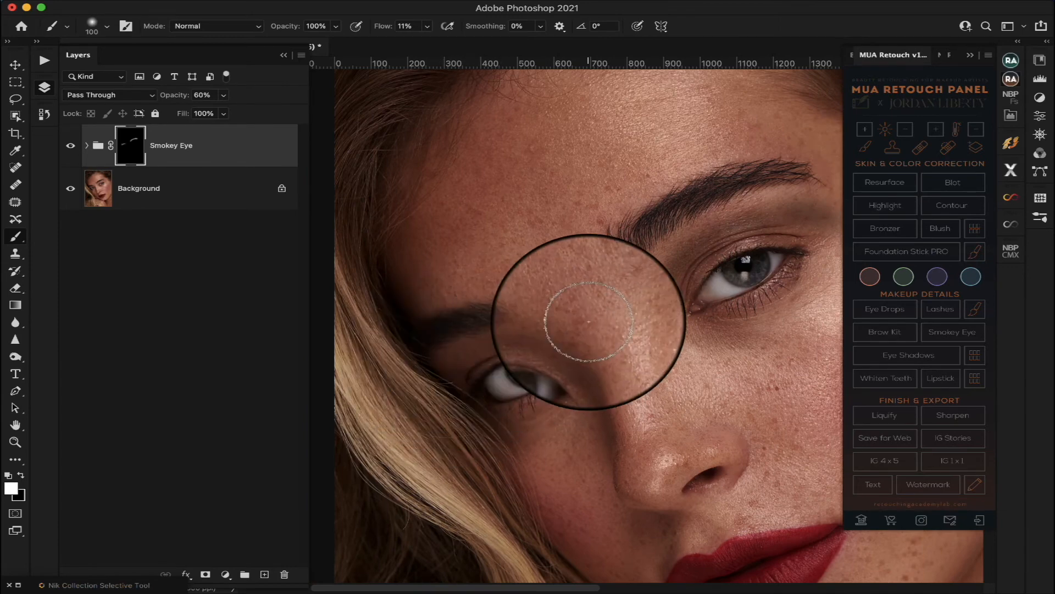
# Step: Undo the latest Smokey Eye brush strokes and the last opacity change of its group
pyautogui.hscroll(10, 566, 297)
pyautogui.scroll(2, 566, 297)
pyautogui.hscroll(-8, 588, 322)
pyautogui.scroll(-1, 589, 321)
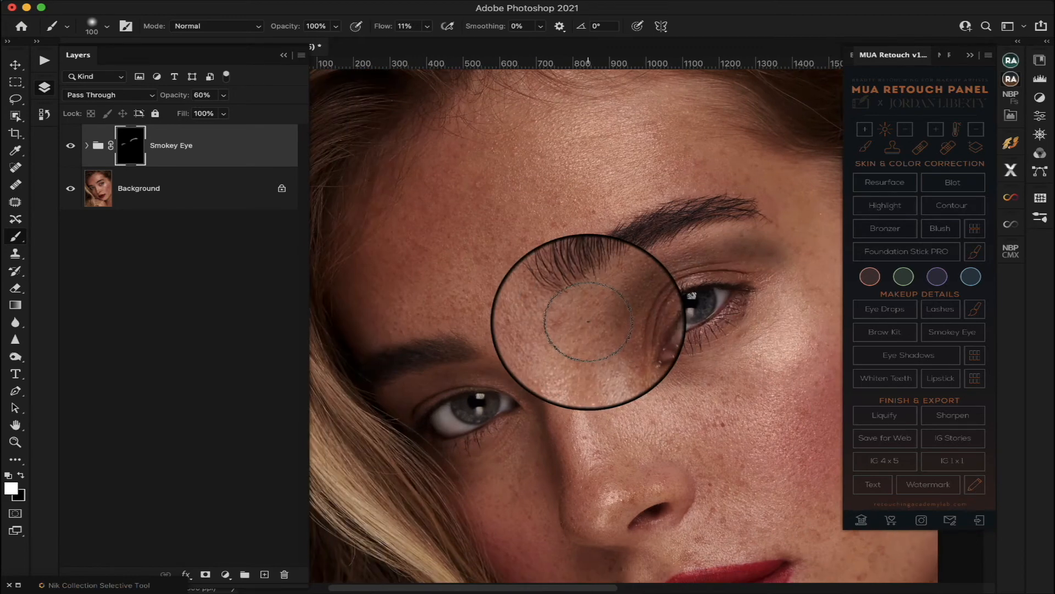
pyautogui.hscroll(3, 588, 322)
pyautogui.scroll(1, 588, 321)
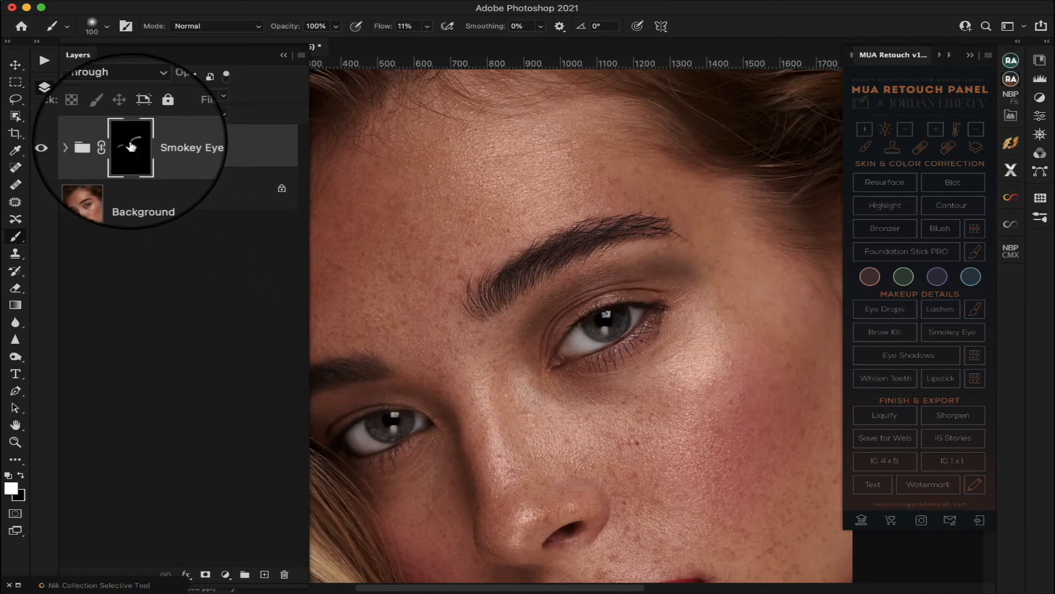
pyautogui.press('super+z')
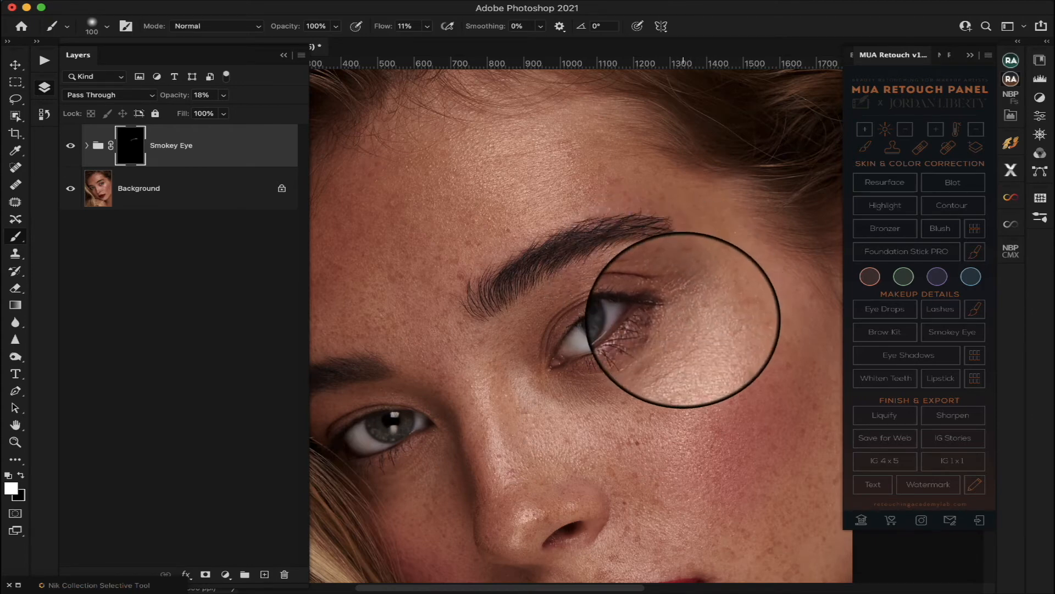
# Step: Examine both eyes, the cheek and the surrounding skin to judge the subtle Smokey Eye shading
pyautogui.scroll(-2, 683, 316)
pyautogui.hscroll(-2, 683, 316)
pyautogui.scroll(-2, 682, 319)
pyautogui.hscroll(-2, 683, 319)
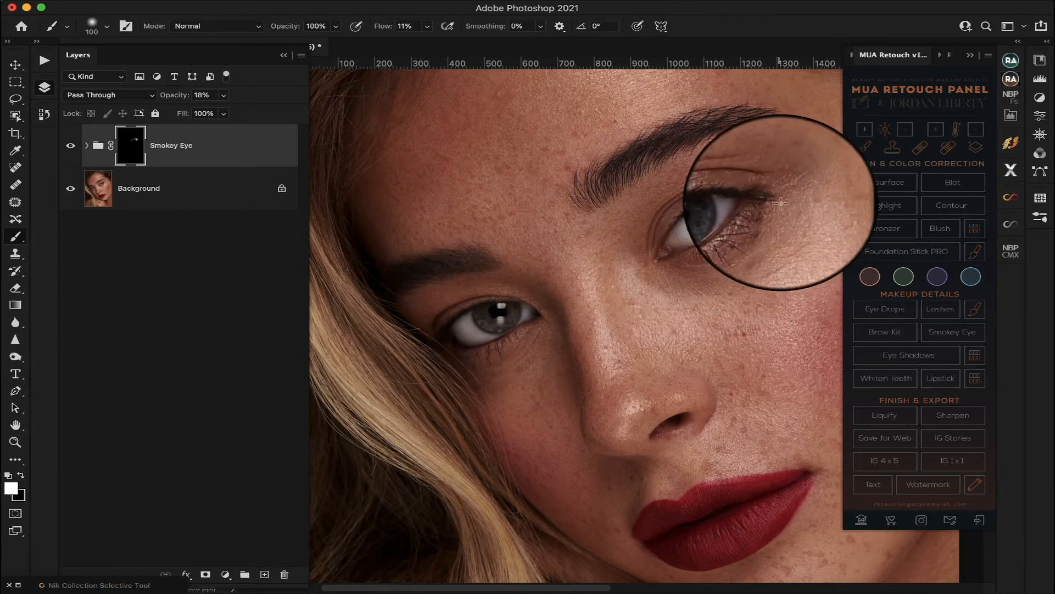
pyautogui.scroll(4, 755, 239)
pyautogui.hscroll(2, 756, 239)
pyautogui.scroll(-5, 762, 249)
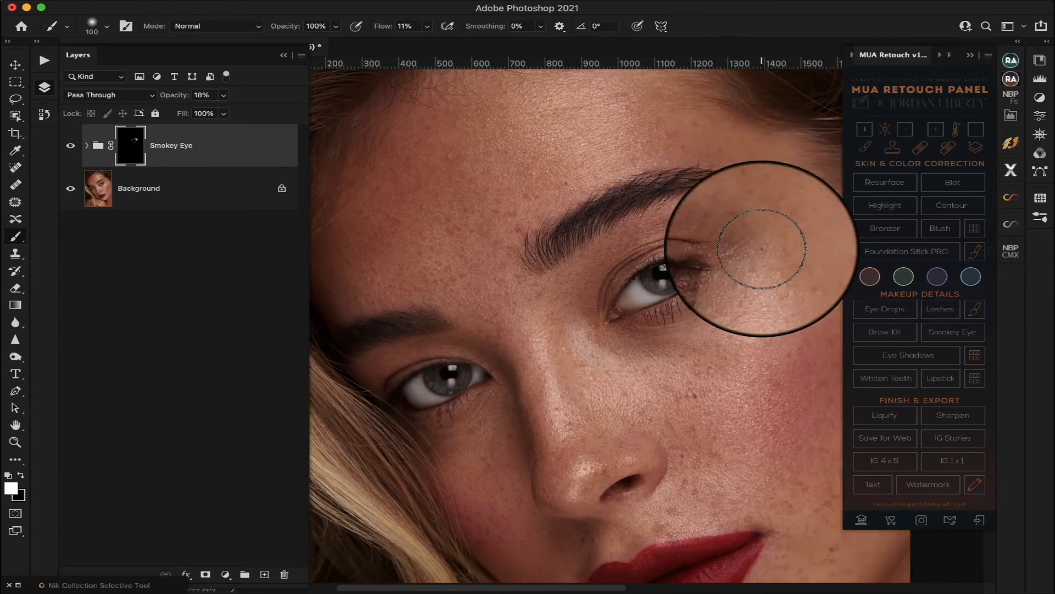
pyautogui.hscroll(-1, 762, 249)
pyautogui.scroll(2, 762, 249)
pyautogui.hscroll(2, 762, 249)
pyautogui.hscroll(-2, 762, 249)
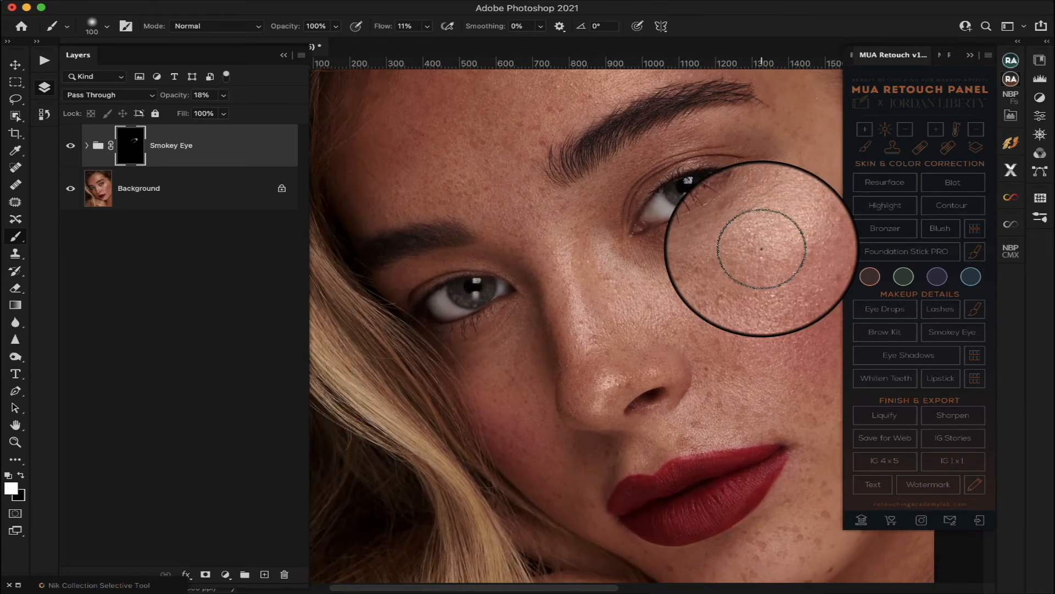
pyautogui.hscroll(2, 762, 249)
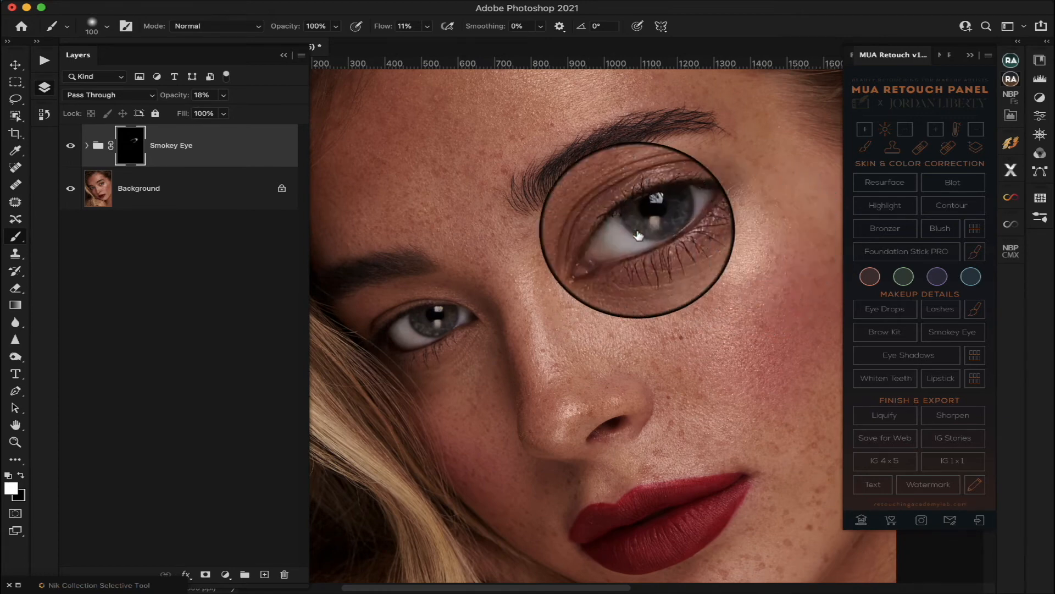
# Step: Compare the portrait with and without the Smokey Eye group, and delete the group
pyautogui.click(70, 145)
pyautogui.click(71, 148)
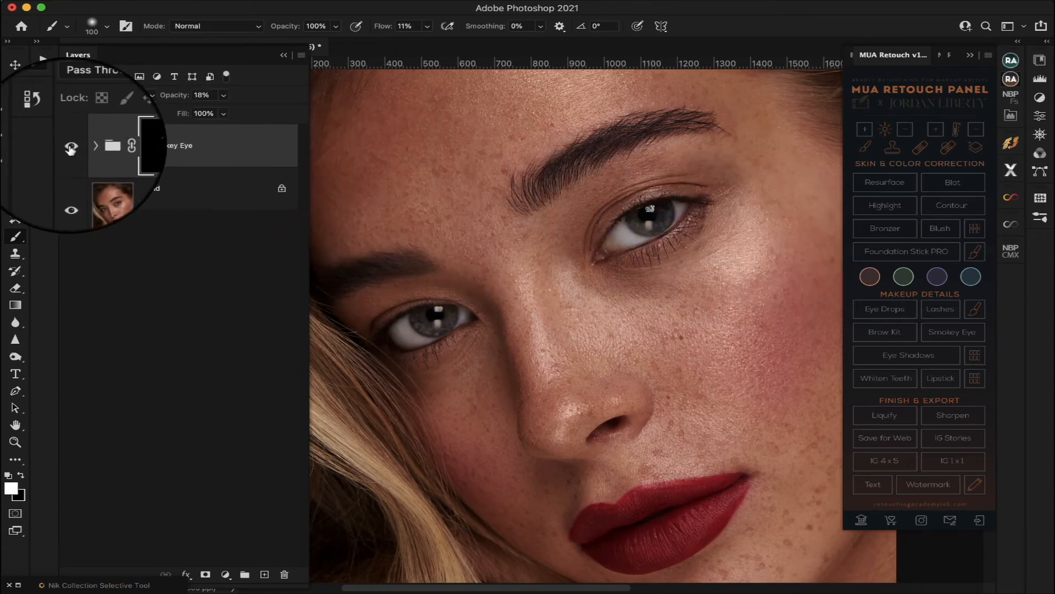
pyautogui.click(70, 149)
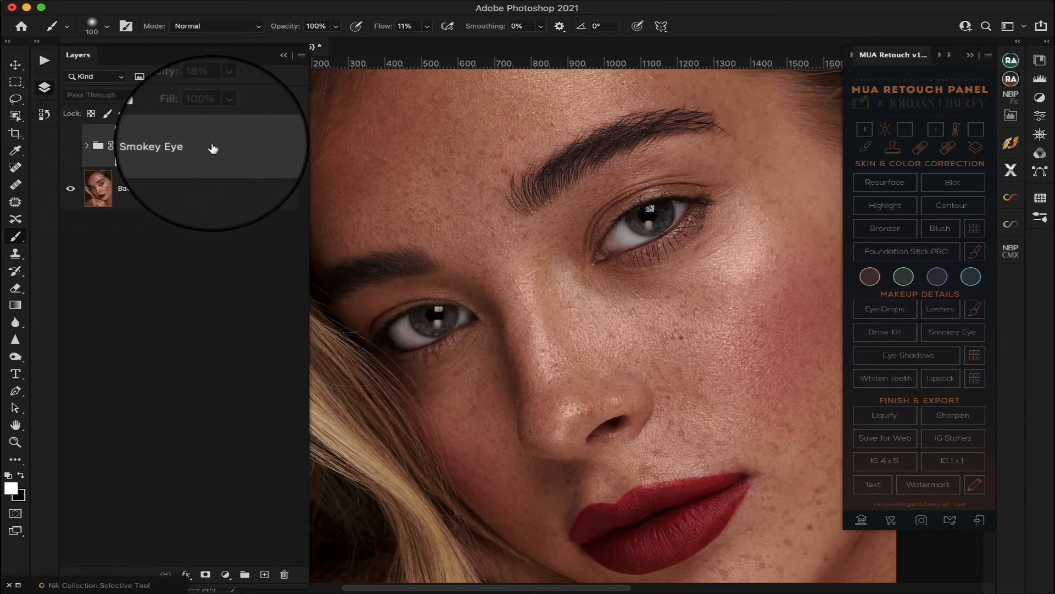
pyautogui.click(284, 575)
pyautogui.click(508, 220)
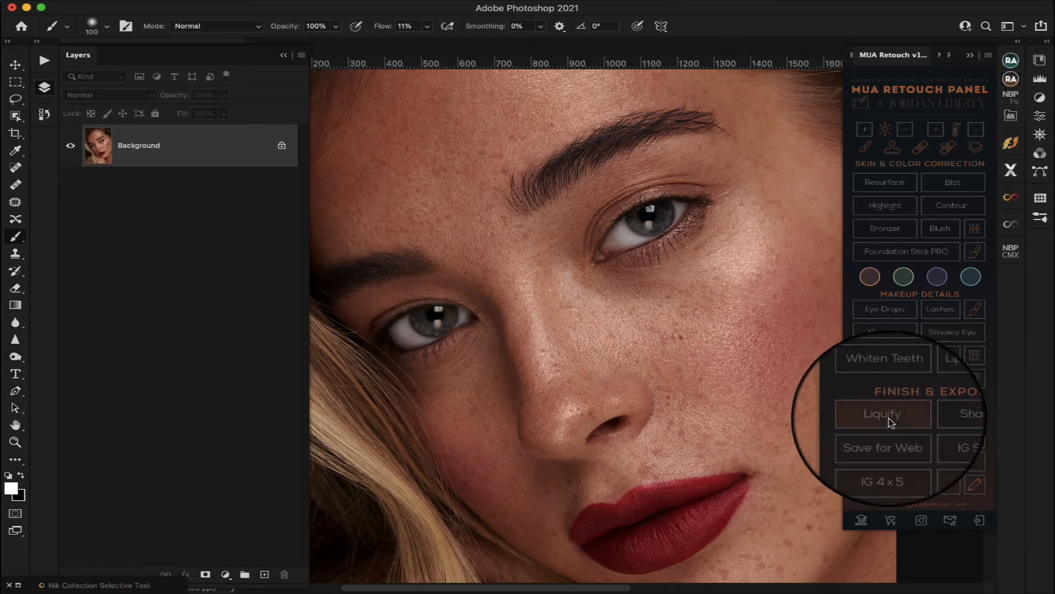
# Step: Run the Sharpen action on the portrait and set the opacity of the resulting sharpened layer to 29%
pyautogui.click(962, 419)
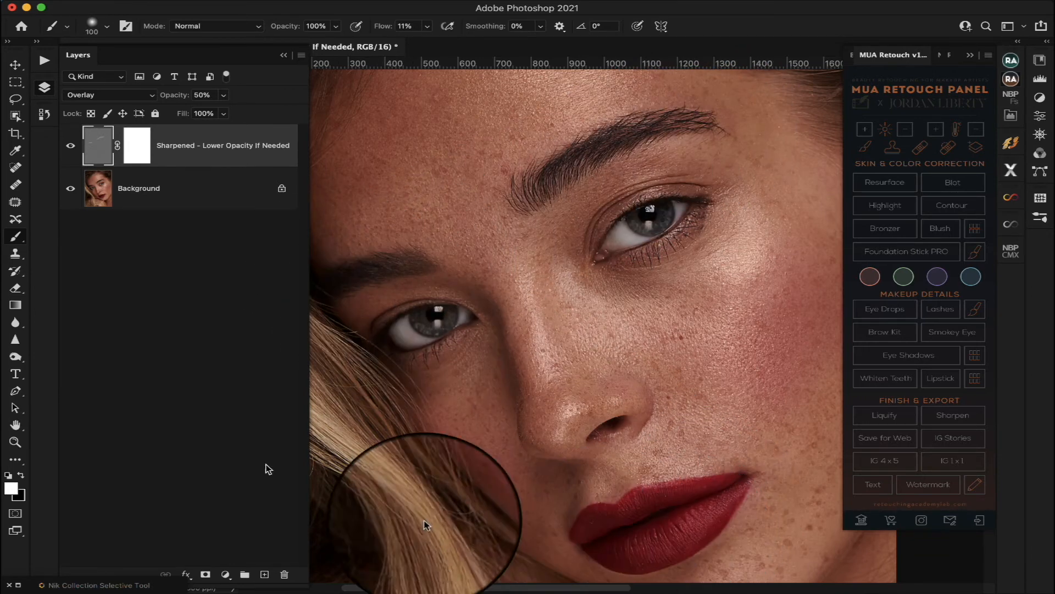
pyautogui.click(11, 489)
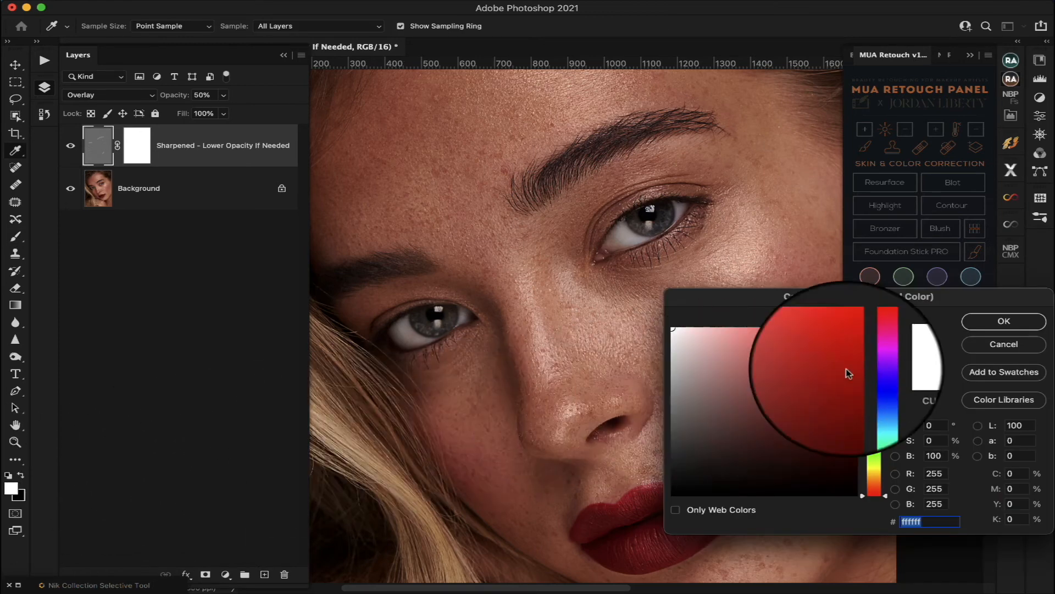
pyautogui.click(1003, 321)
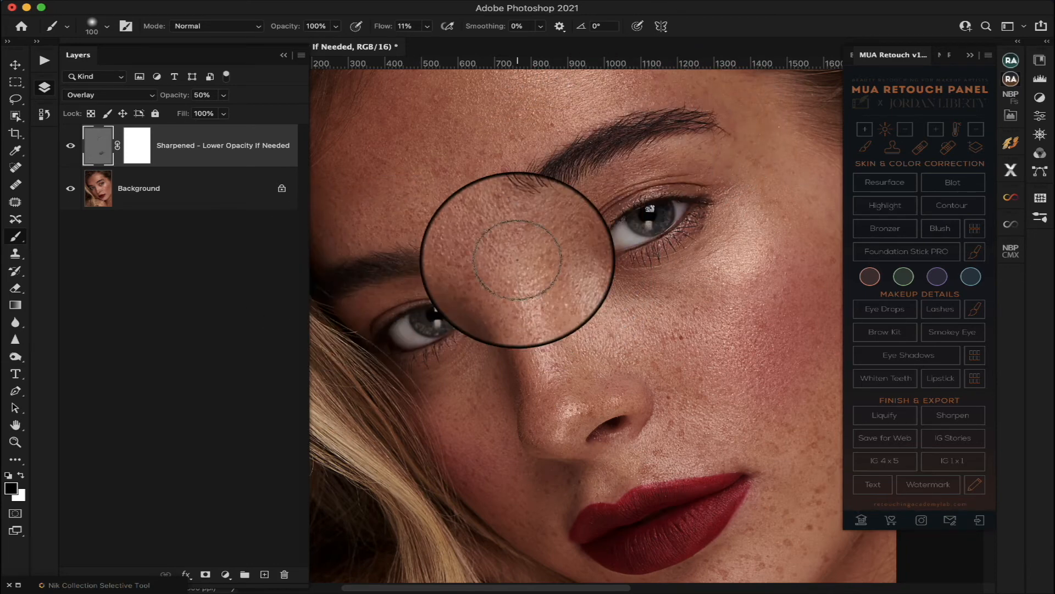
pyautogui.press('super+minus')
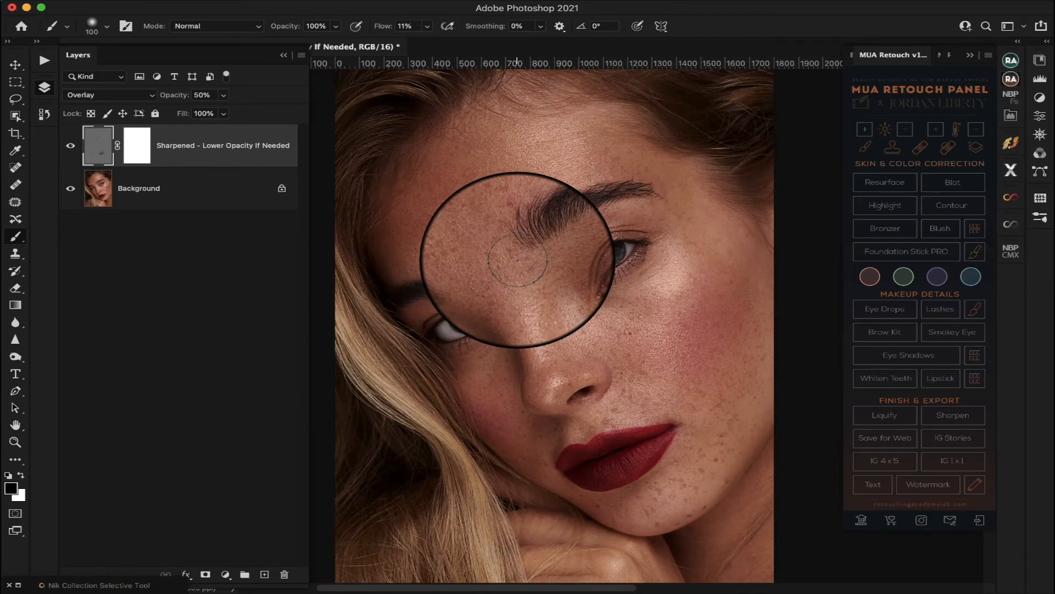
pyautogui.scroll(-1, 517, 260)
pyautogui.hscroll(1, 518, 260)
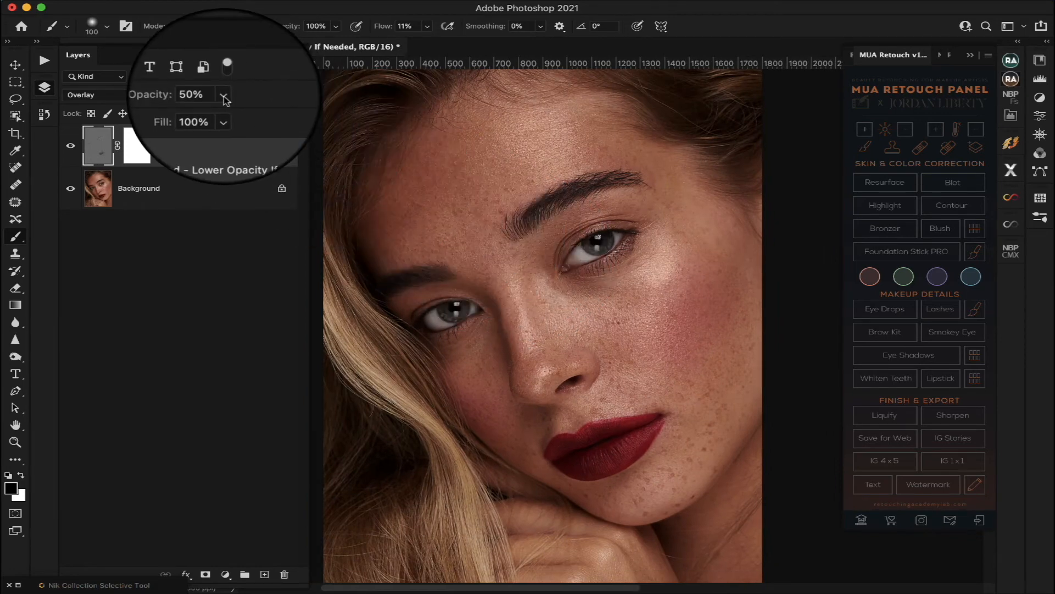
pyautogui.moveTo(222, 113); pyautogui.dragTo(212, 114)
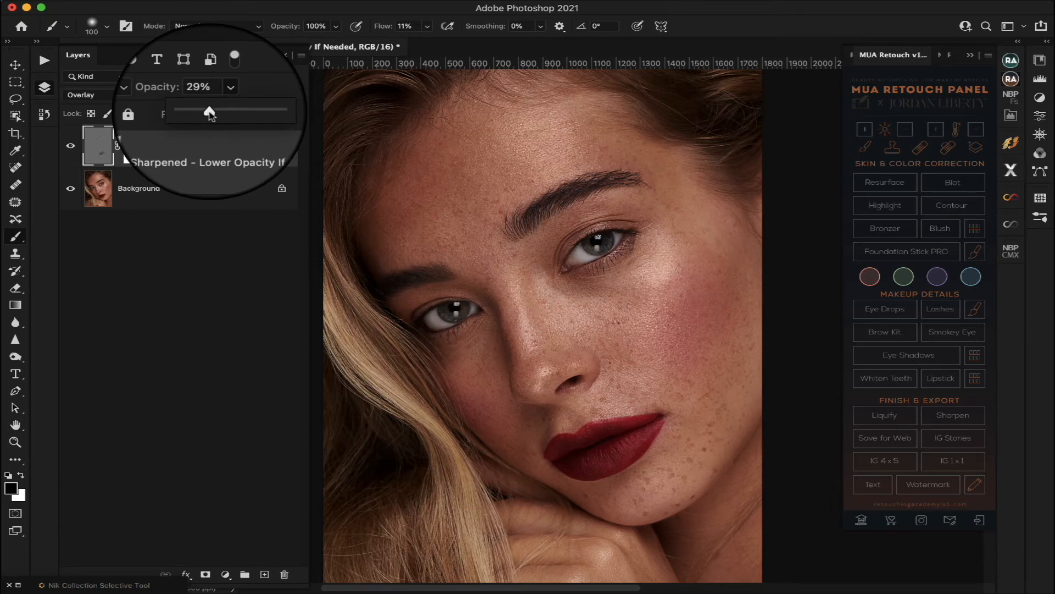
# Step: Examine the face, hair and whole portrait to judge the sharpening and the overall retouch
pyautogui.scroll(-2, 639, 201)
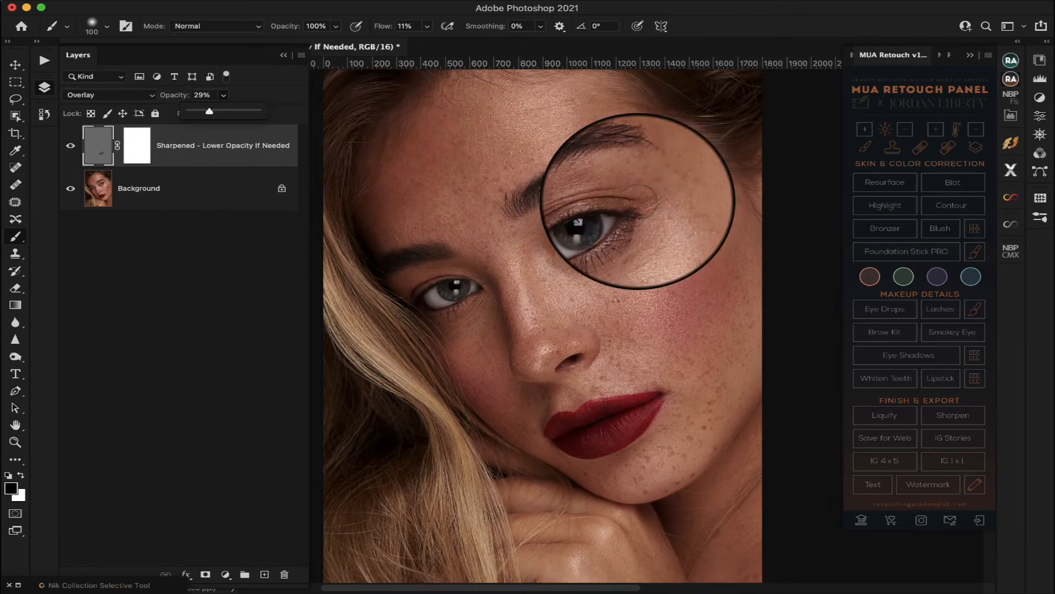
pyautogui.hscroll(2, 637, 201)
pyautogui.scroll(1, 638, 201)
pyautogui.scroll(1, 637, 201)
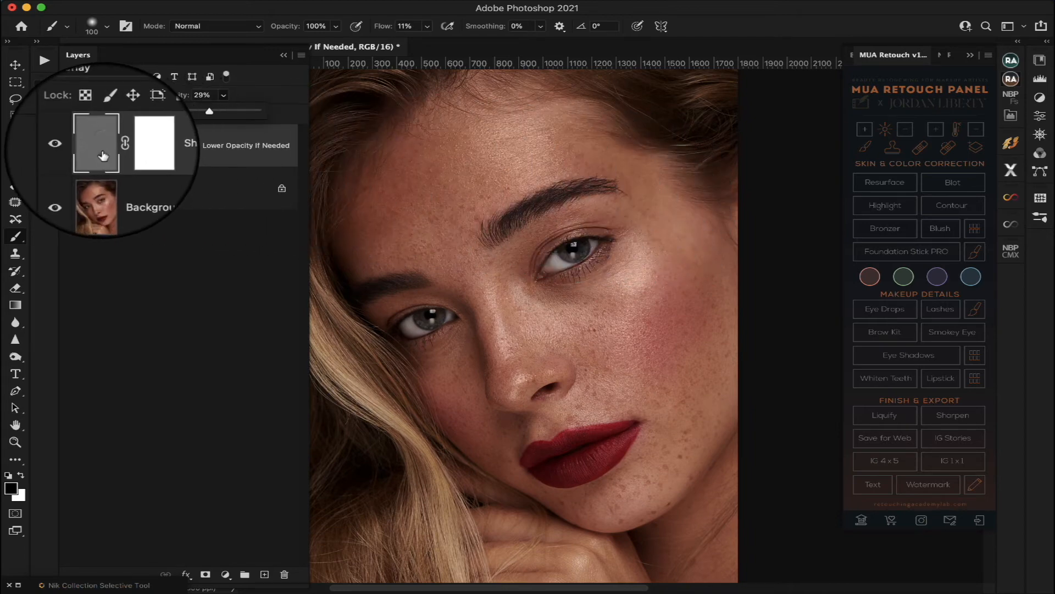
pyautogui.press('super+0')
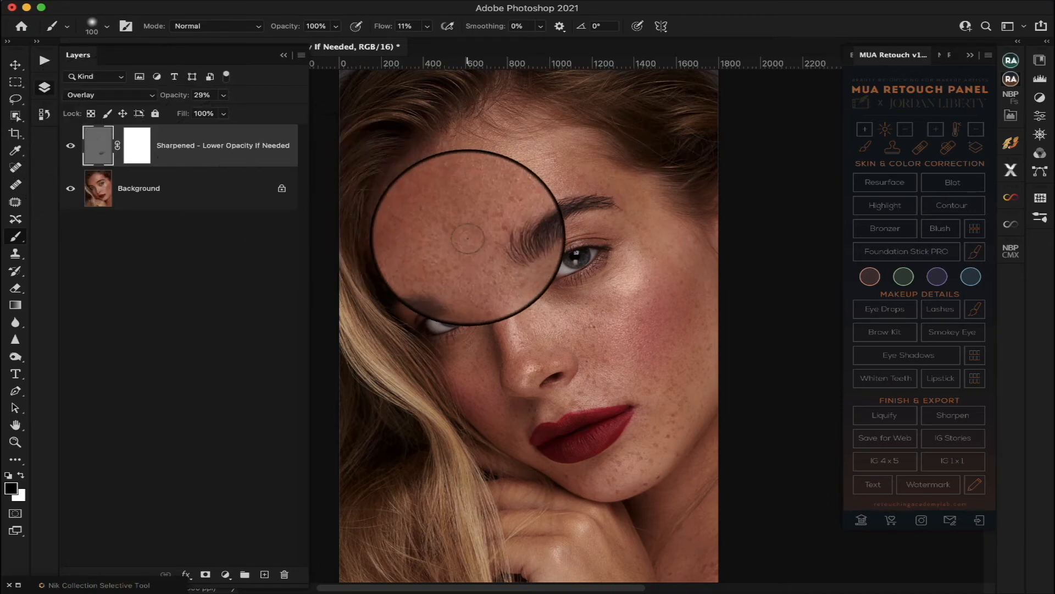
pyautogui.scroll(3, 468, 239)
pyautogui.scroll(-3, 467, 238)
pyautogui.press('super+0')
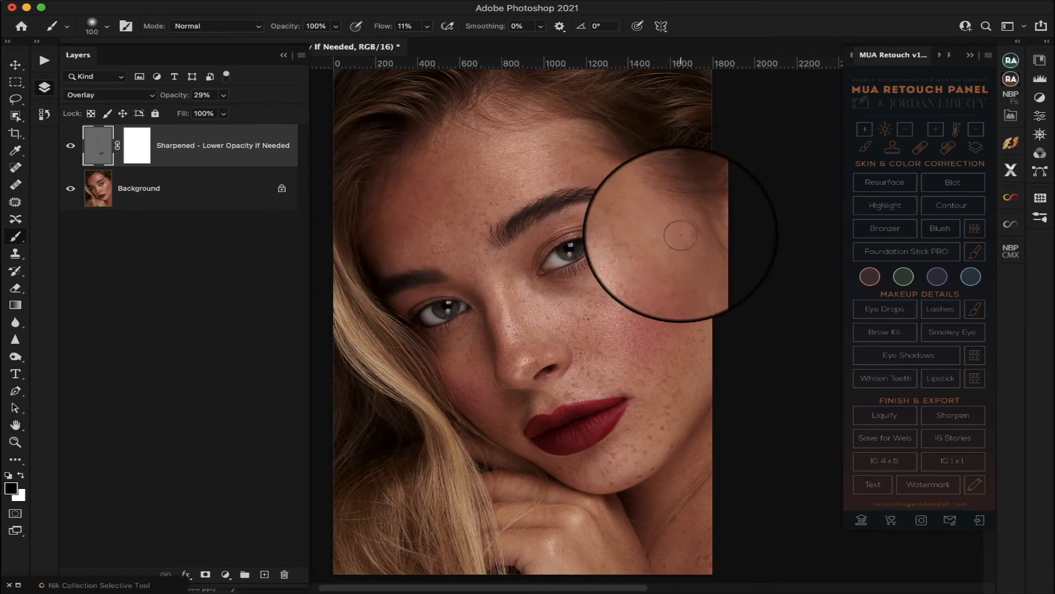
pyautogui.scroll(-2, 681, 235)
pyautogui.scroll(3, 680, 235)
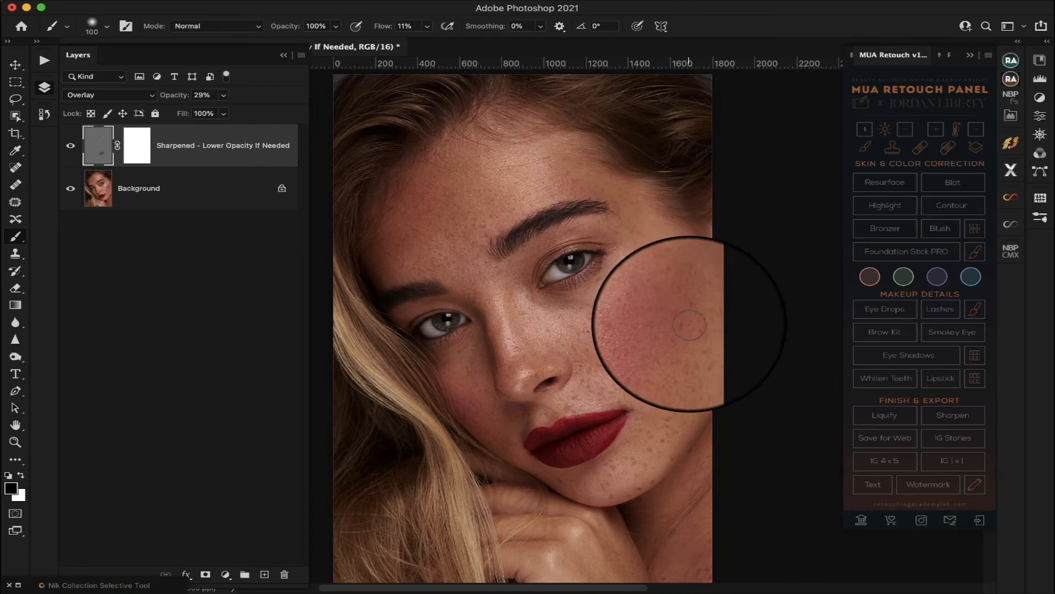
pyautogui.scroll(2, 690, 325)
pyautogui.scroll(-3, 689, 325)
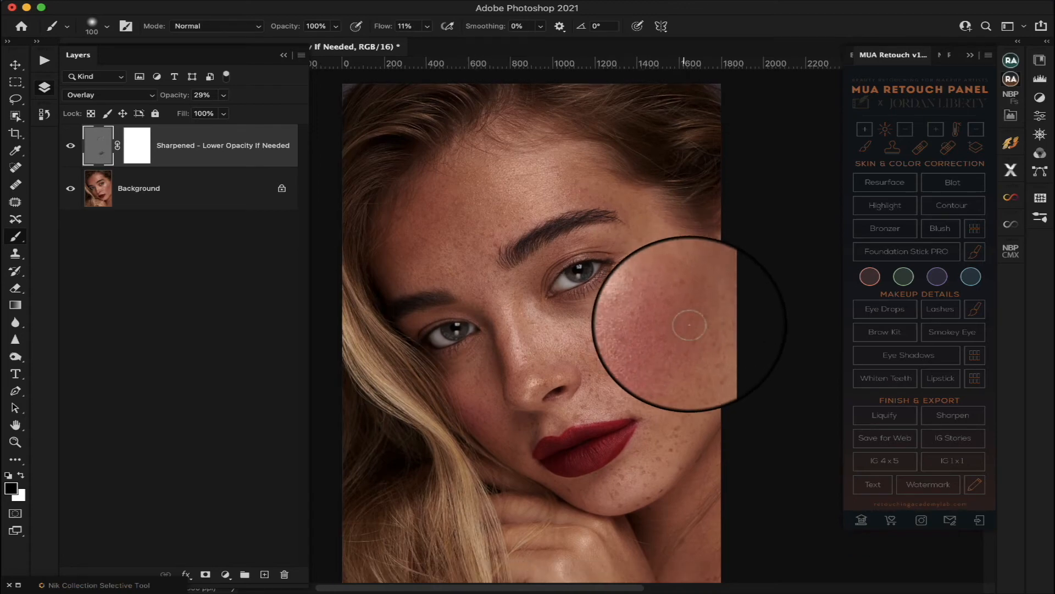
pyautogui.hscroll(2, 690, 324)
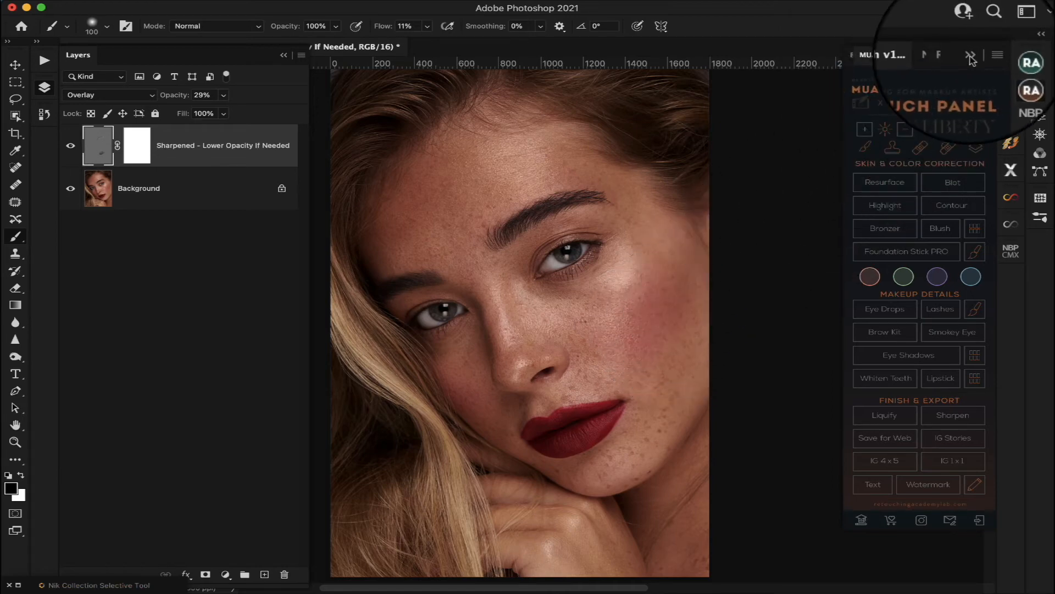
# Step: Close the MUA Retouch panel and open the Retouch Pro panel with its skin retouch actions
pyautogui.click(1016, 82)
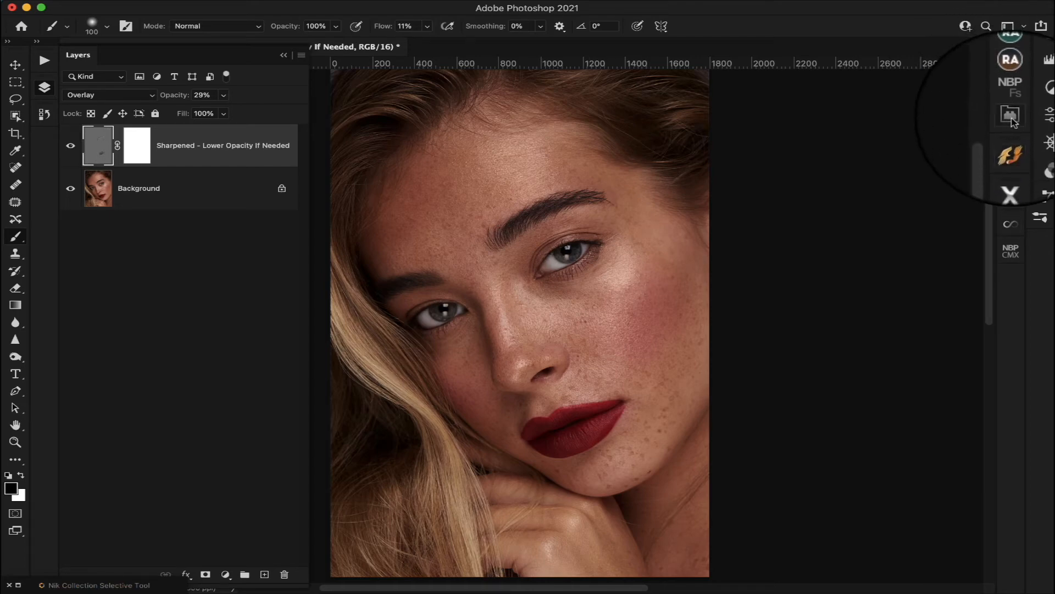
pyautogui.click(1012, 116)
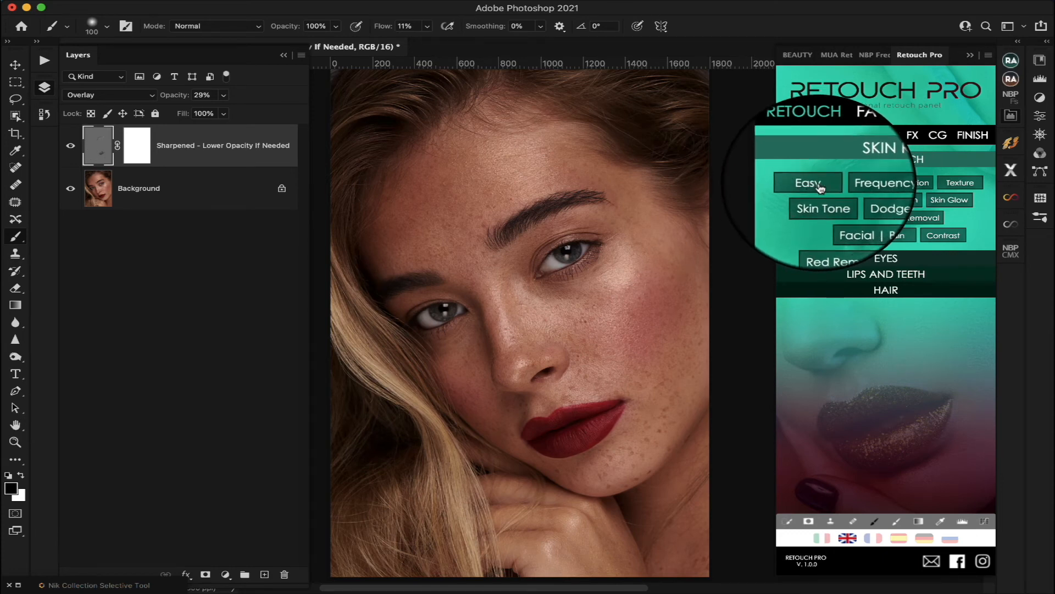
# Step: Flatten the sharpened portrait and run the Easy skin retouch action
pyautogui.click(301, 56)
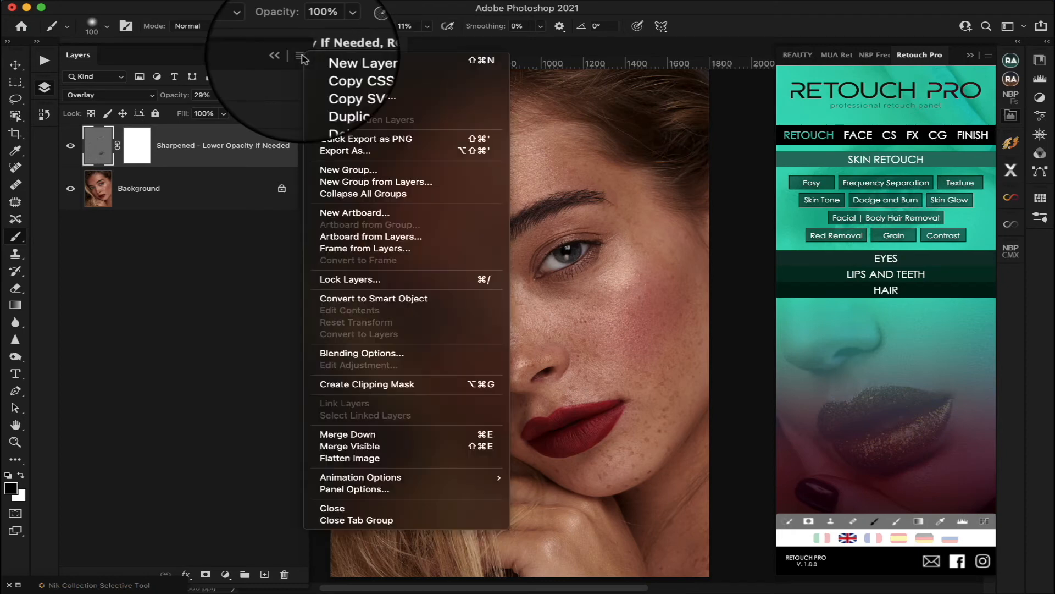
pyautogui.click(350, 458)
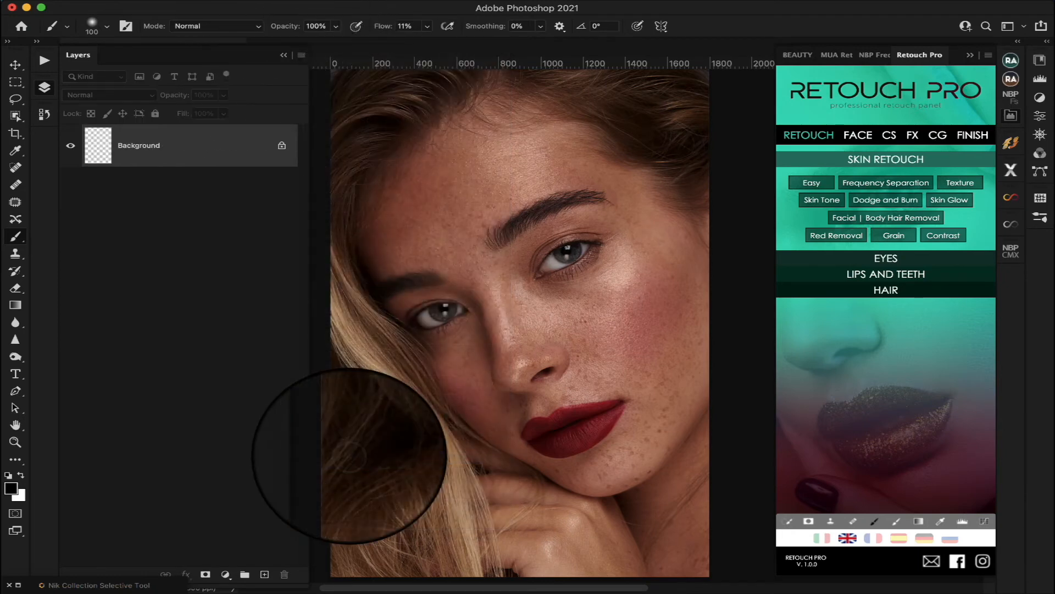
pyautogui.click(812, 183)
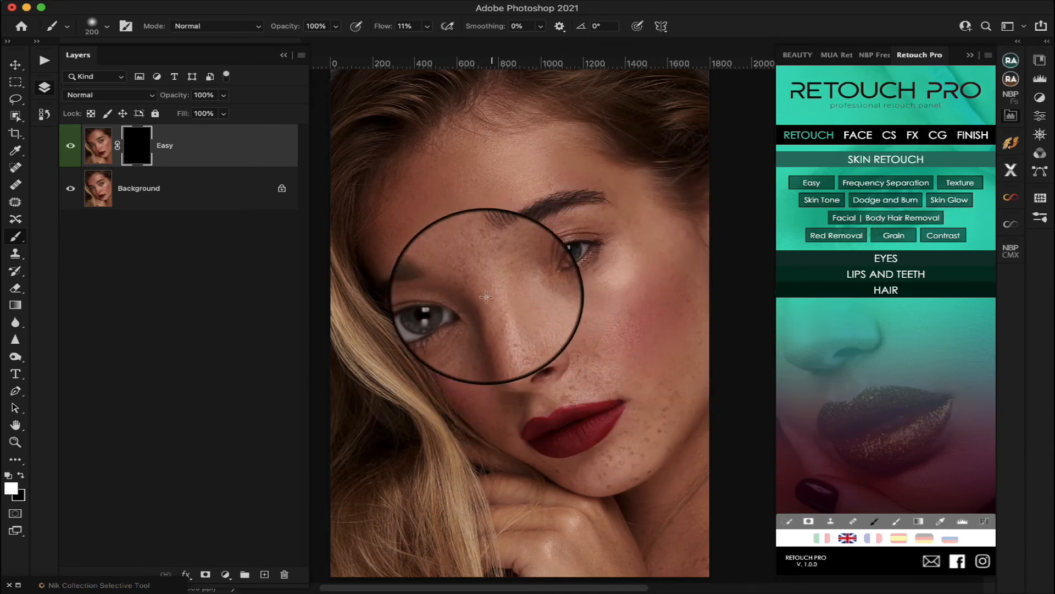
# Step: Paint white on the Easy layer's mask with the 200-pixel brush over the skin of the face, neck and hand, avoiding eyes and lips
pyautogui.moveTo(564, 379)
pyautogui.mouseDown()
pyautogui.moveTo(629, 372)
pyautogui.moveTo(581, 330)
pyautogui.moveTo(602, 346)
pyautogui.moveTo(475, 372)
pyautogui.mouseUp()
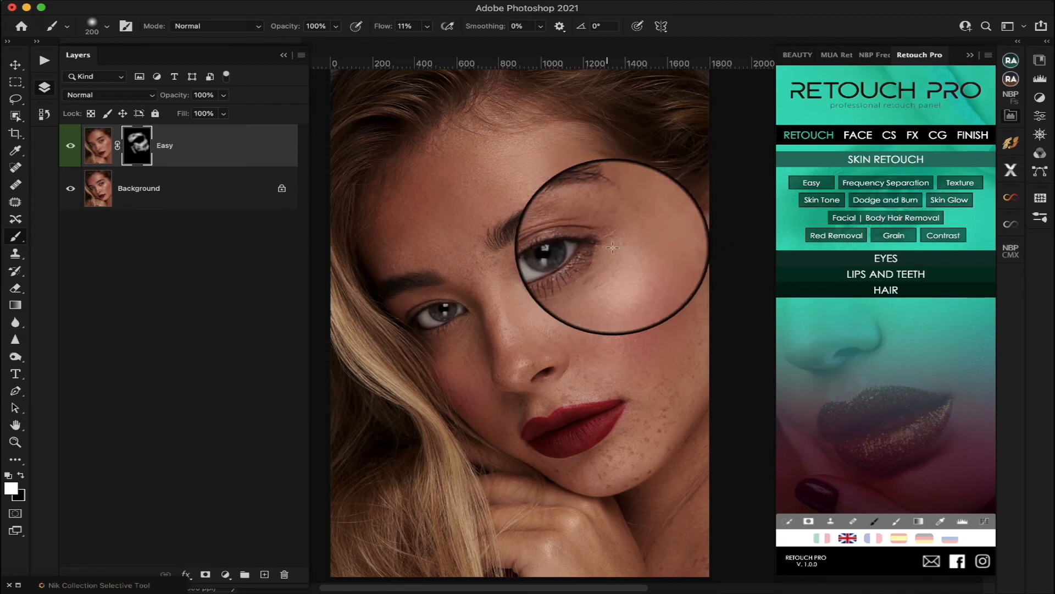
pyautogui.scroll(-5, 613, 231)
pyautogui.hscroll(5, 613, 231)
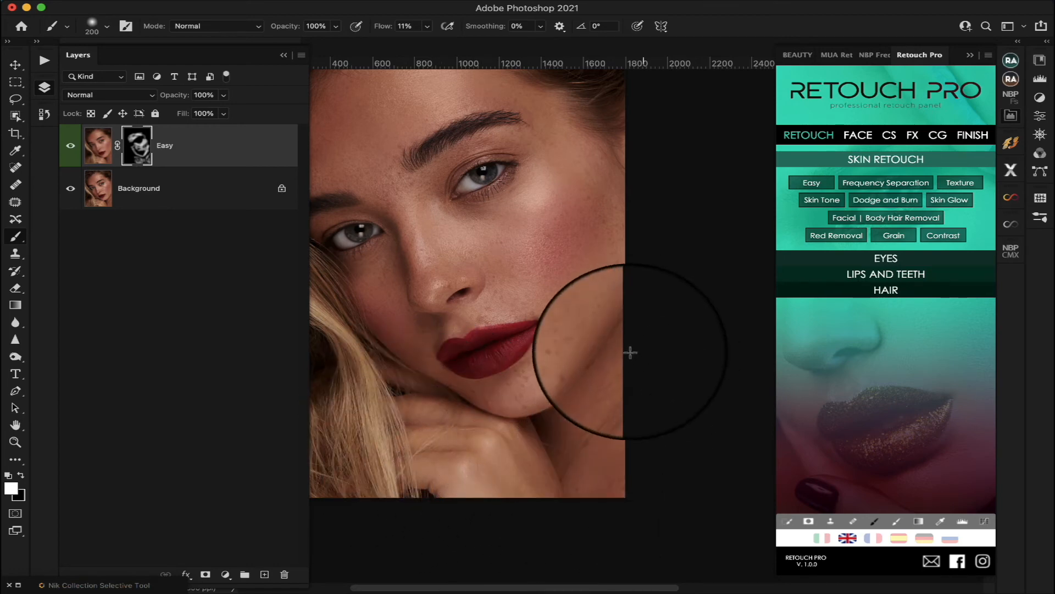
pyautogui.scroll(3, 635, 342)
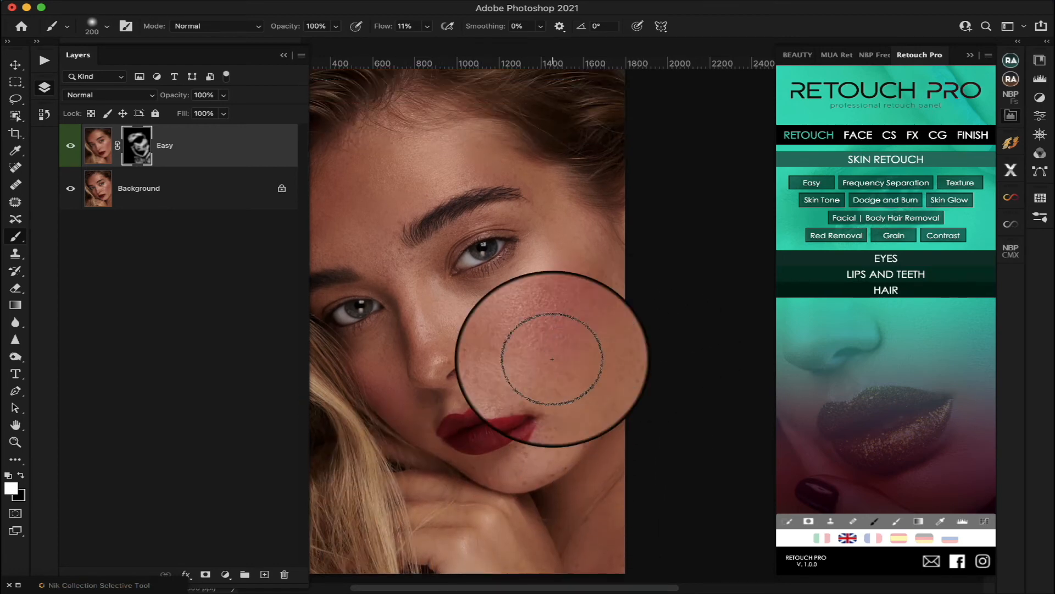
pyautogui.hscroll(-3, 552, 354)
pyautogui.scroll(-2, 552, 359)
pyautogui.hscroll(1, 551, 359)
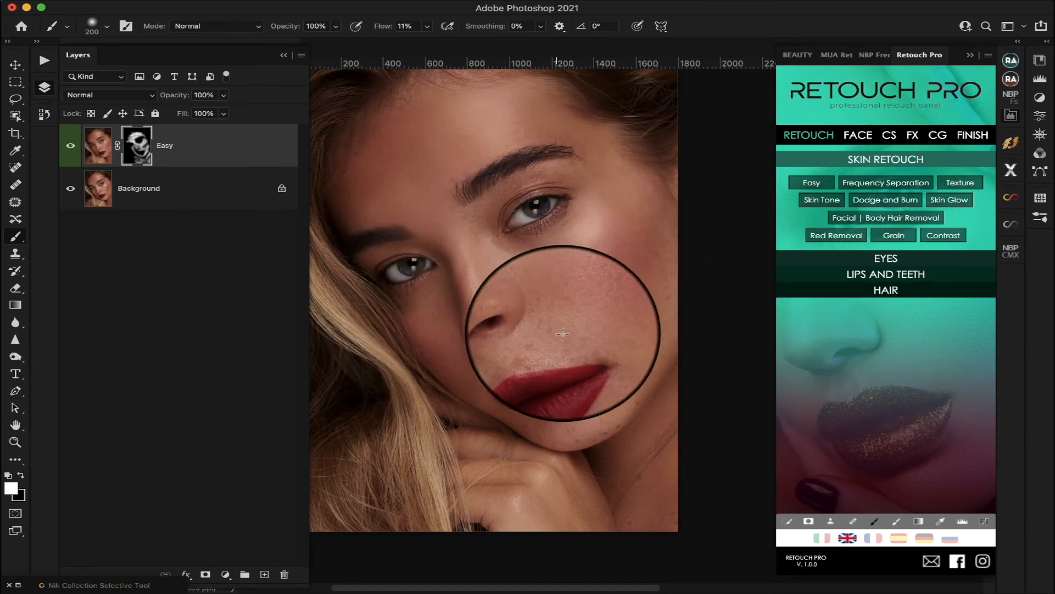
pyautogui.moveTo(629, 304)
pyautogui.mouseDown()
pyautogui.moveTo(667, 226)
pyautogui.moveTo(663, 323)
pyautogui.moveTo(637, 384)
pyautogui.moveTo(583, 396)
pyautogui.moveTo(602, 357)
pyautogui.moveTo(564, 432)
pyautogui.moveTo(591, 341)
pyautogui.moveTo(522, 322)
pyautogui.moveTo(506, 329)
pyautogui.moveTo(506, 349)
pyautogui.moveTo(520, 355)
pyautogui.moveTo(473, 369)
pyautogui.moveTo(490, 337)
pyautogui.moveTo(544, 338)
pyautogui.mouseUp()
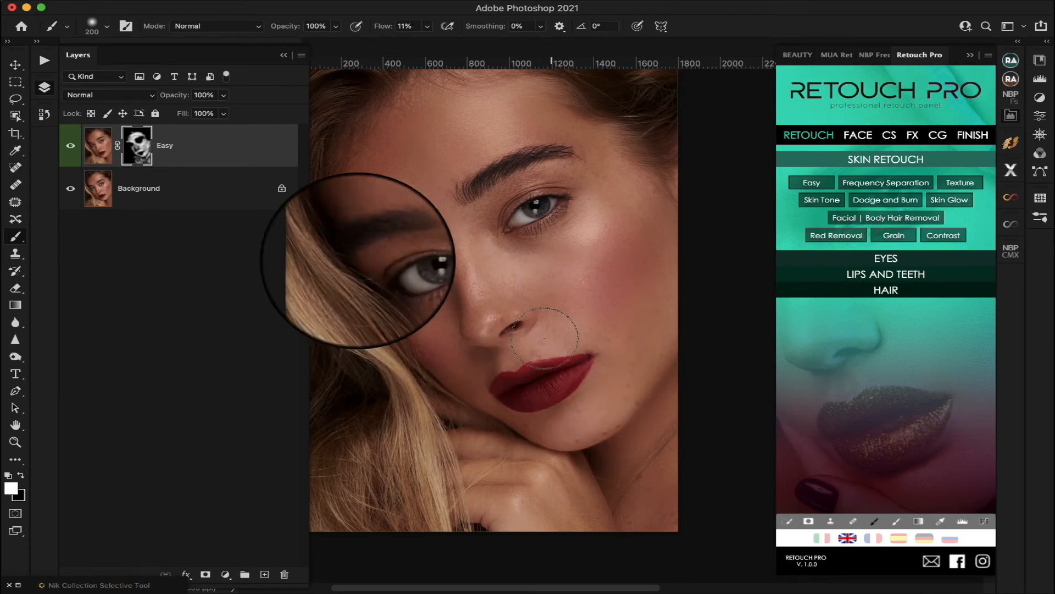
# Step: Display the Easy layer's mask on its own, fill its grey patches over the face with white, and return to the portrait
pyautogui.keyDown('alt'); pyautogui.click(138, 147); pyautogui.keyUp('alt')
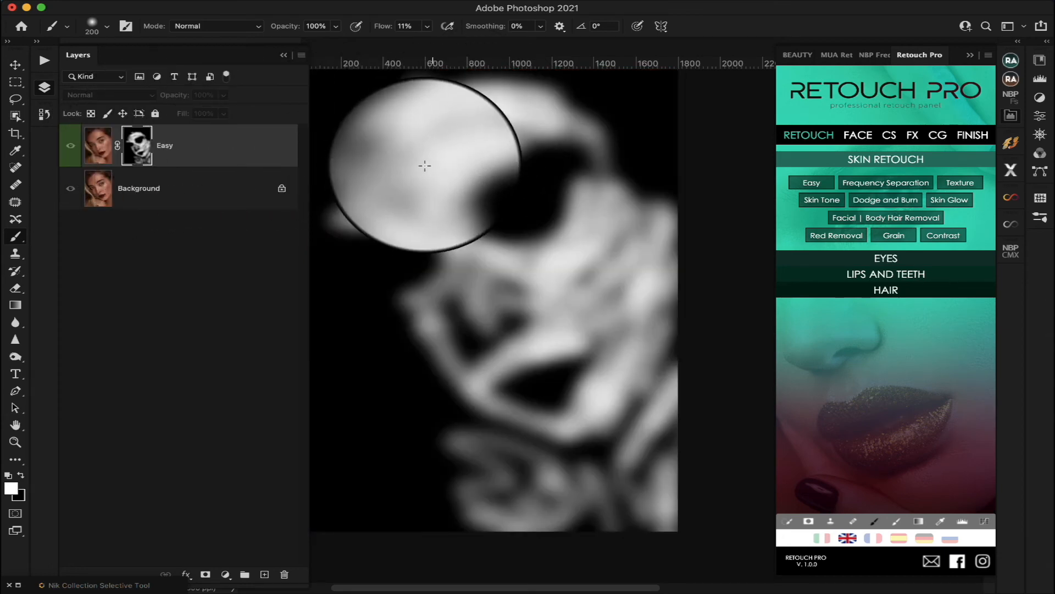
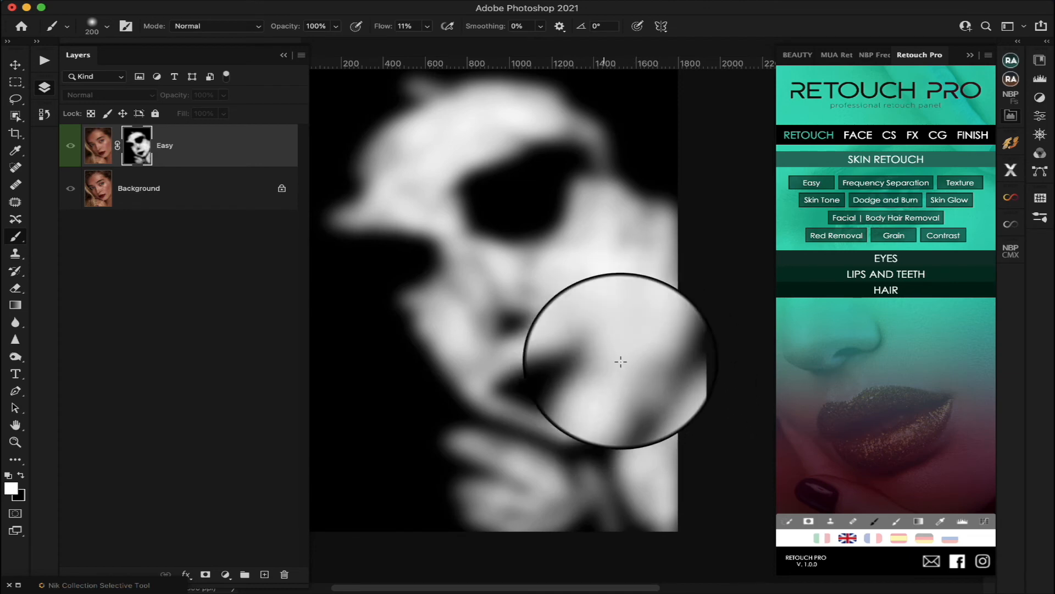
pyautogui.keyDown('alt'); pyautogui.click(140, 142); pyautogui.keyUp('alt')
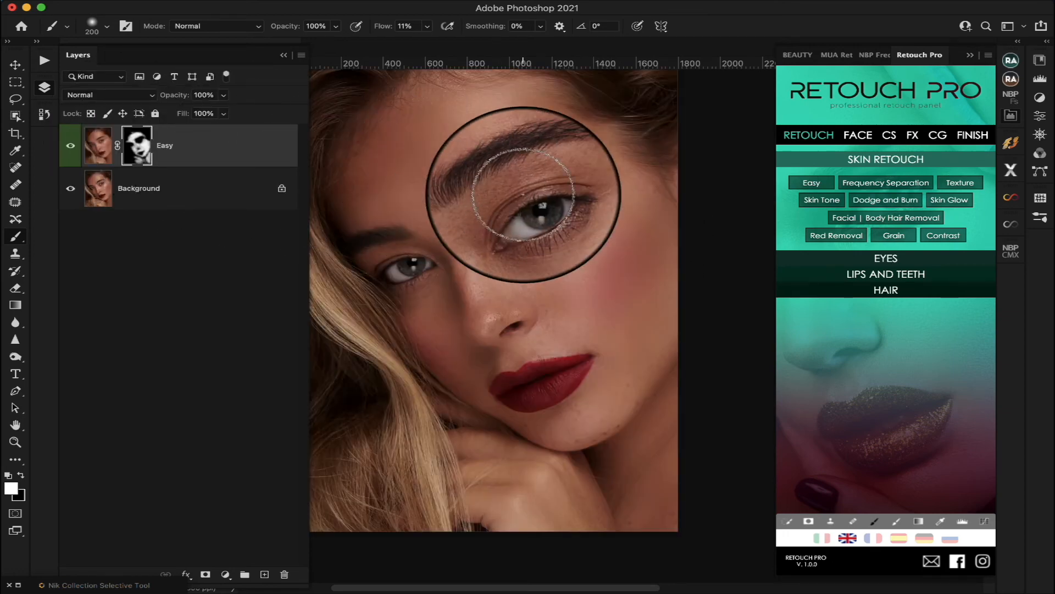
# Step: Collapse the Retouch Pro panel and refine the Easy mask close up around the eyes and nose with a 100-pixel brush
pyautogui.hscroll(-3, 501, 193)
pyautogui.hscroll(-1, 523, 195)
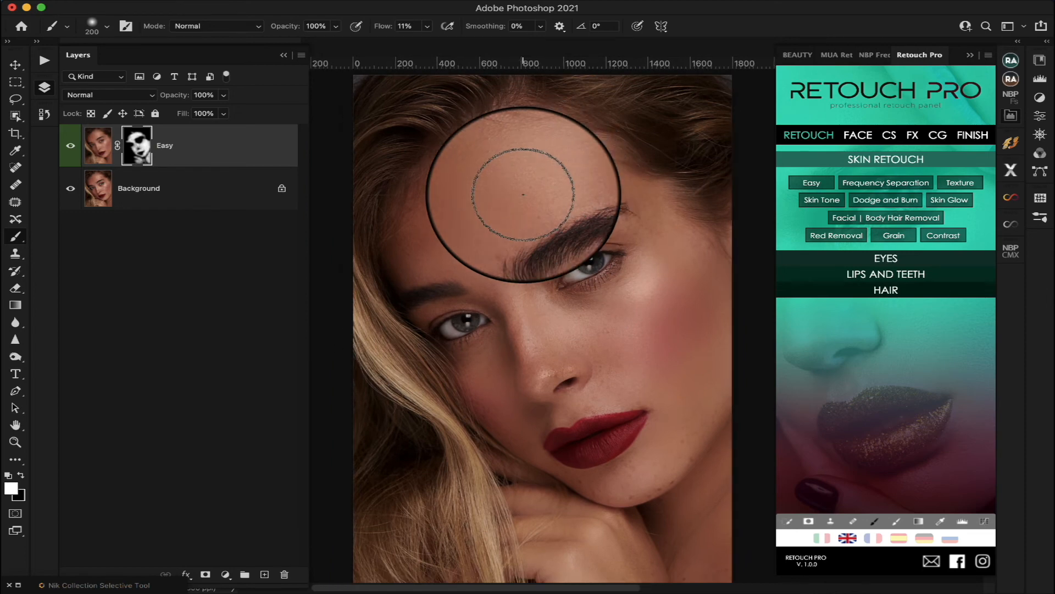
pyautogui.click(970, 55)
pyautogui.hscroll(-5, 698, 170)
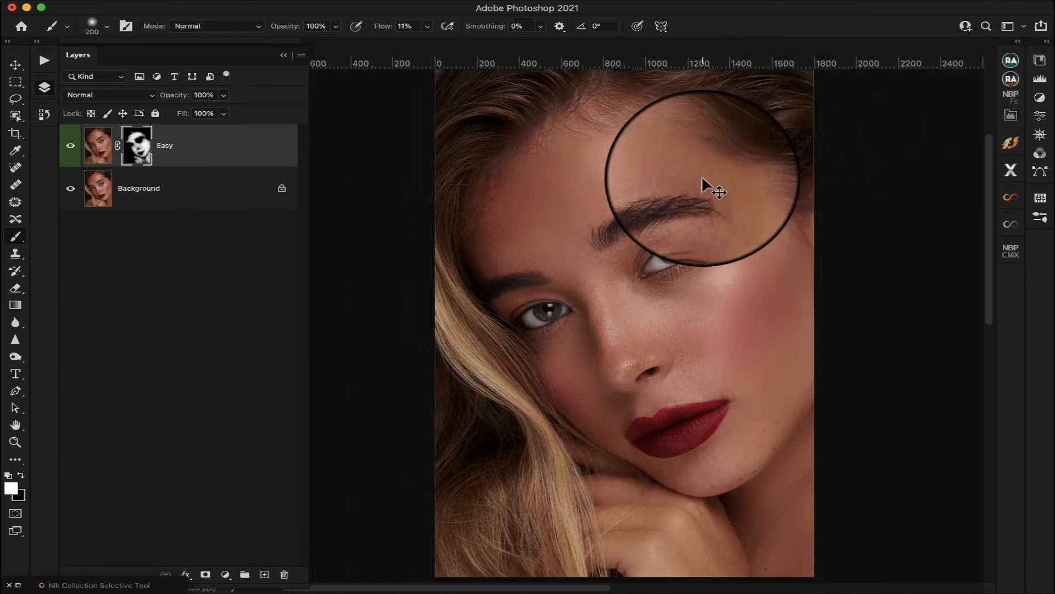
pyautogui.press('super+plus')
pyautogui.press('super+plus')
pyautogui.press('super+plus')
pyautogui.press('super+plus')
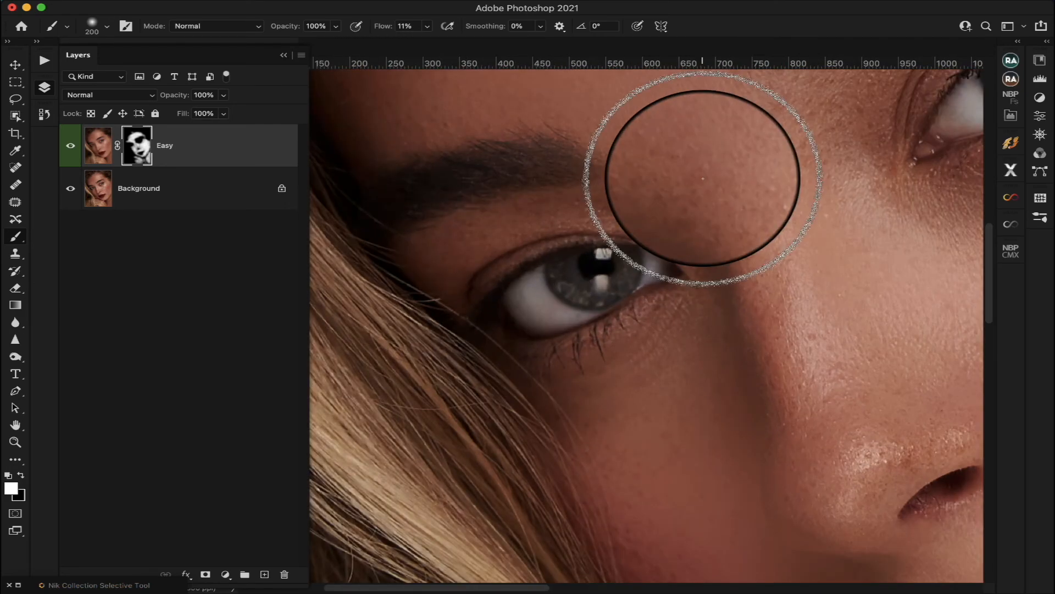
pyautogui.press('super+minus')
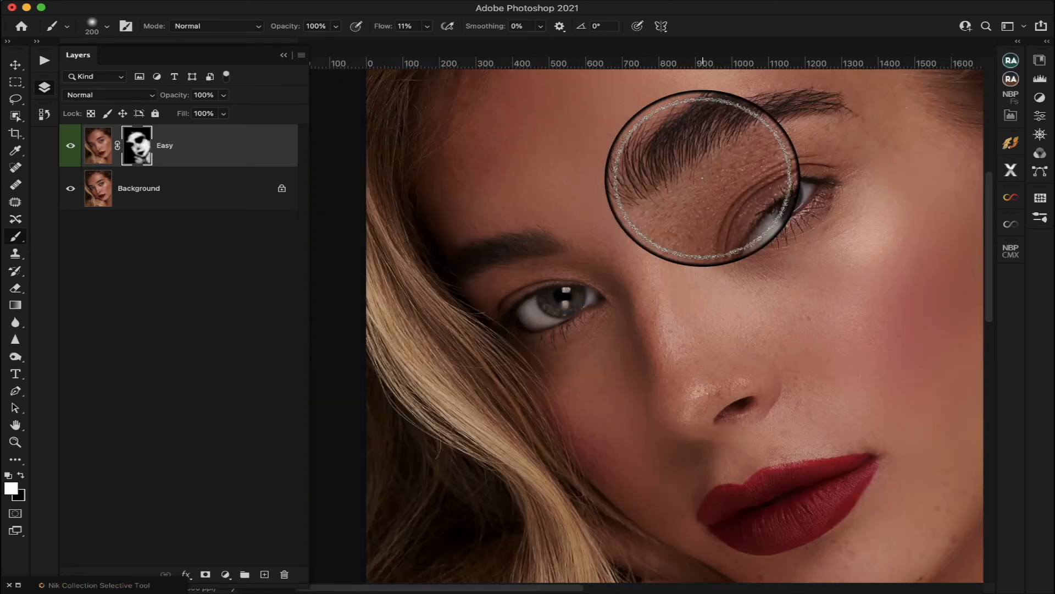
pyautogui.hscroll(5, 702, 177)
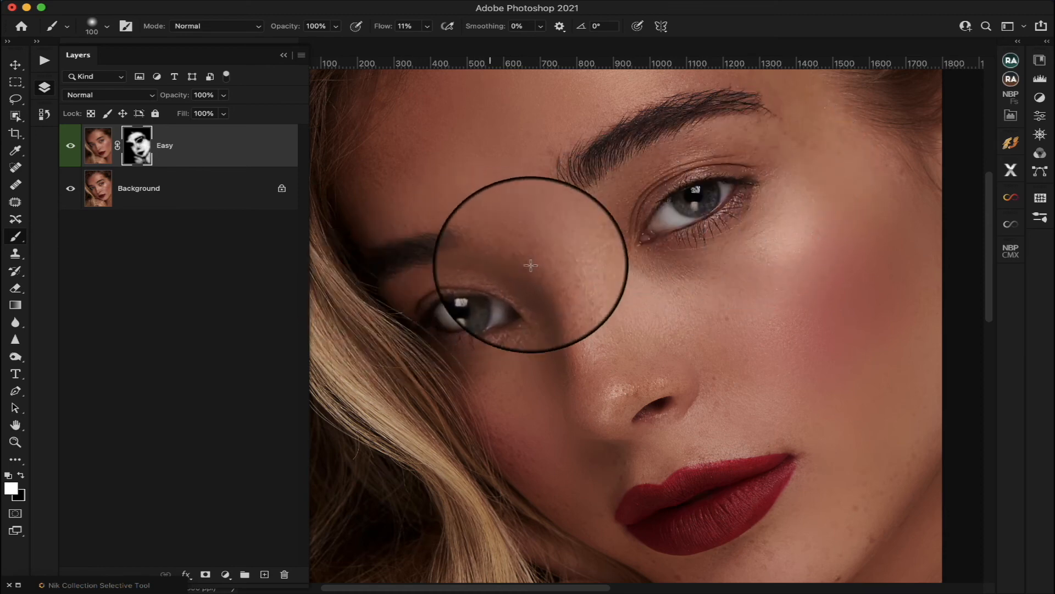
# Step: Compare the portrait with and without the Easy layer, and set the layer's opacity to 57%
pyautogui.click(70, 150)
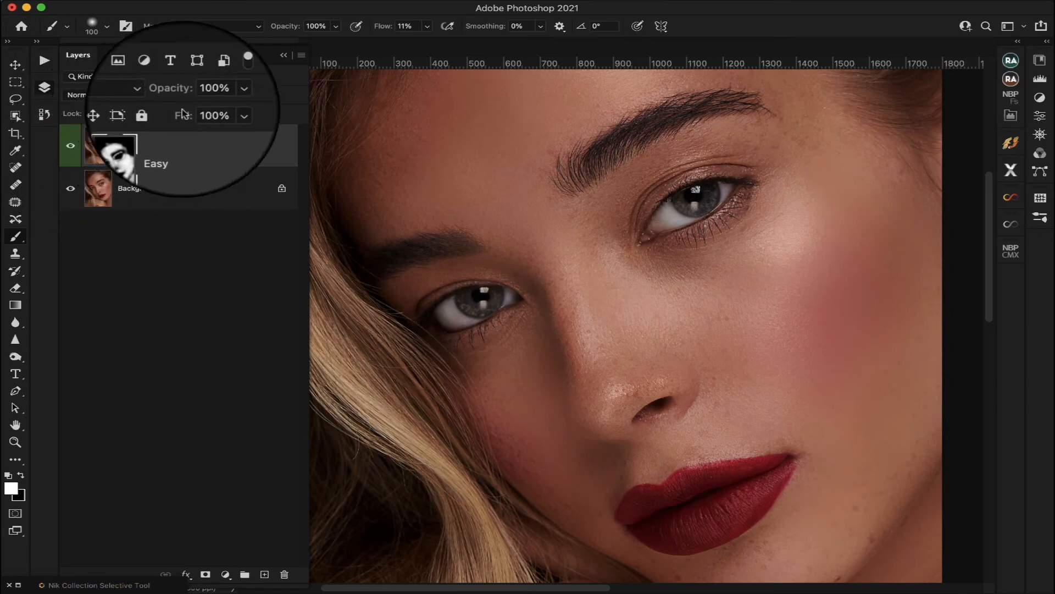
pyautogui.moveTo(223, 115); pyautogui.dragTo(195, 113)
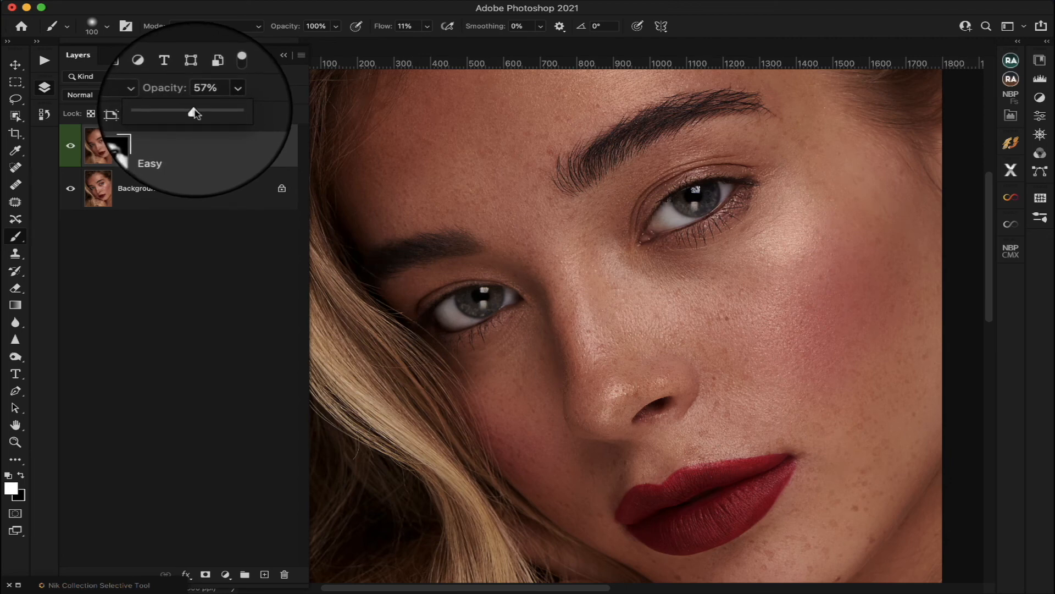
pyautogui.click(70, 147)
# Step: Examine the cheeks, nose, forehead, temple, mouth and chin close up to judge the smoothing and the remaining skin texture
pyautogui.scroll(-3, 621, 320)
pyautogui.hscroll(3, 621, 320)
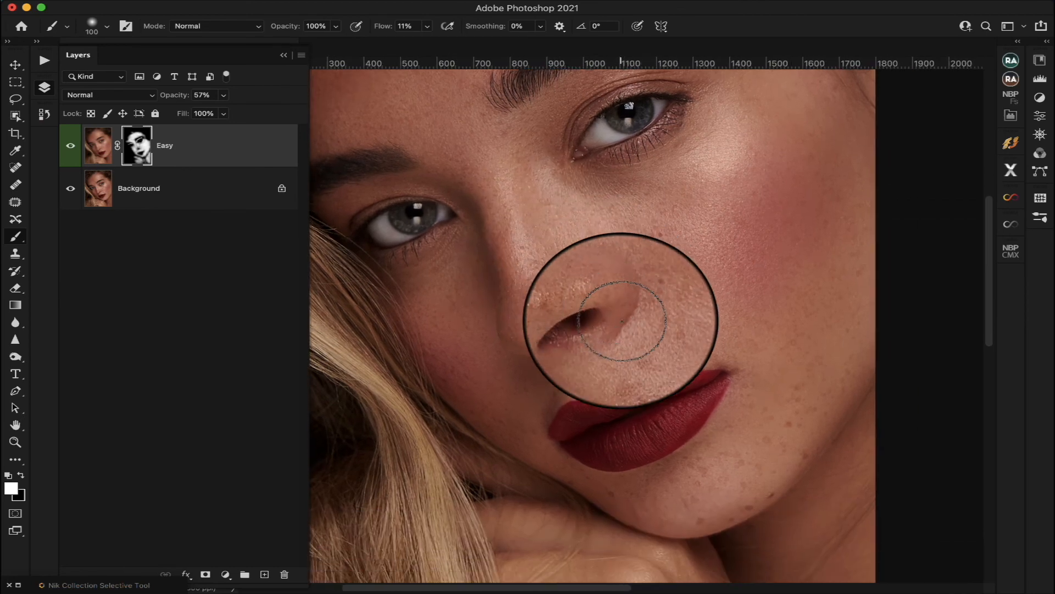
pyautogui.scroll(3, 621, 320)
pyautogui.scroll(3, 621, 320)
pyautogui.hscroll(-4, 621, 321)
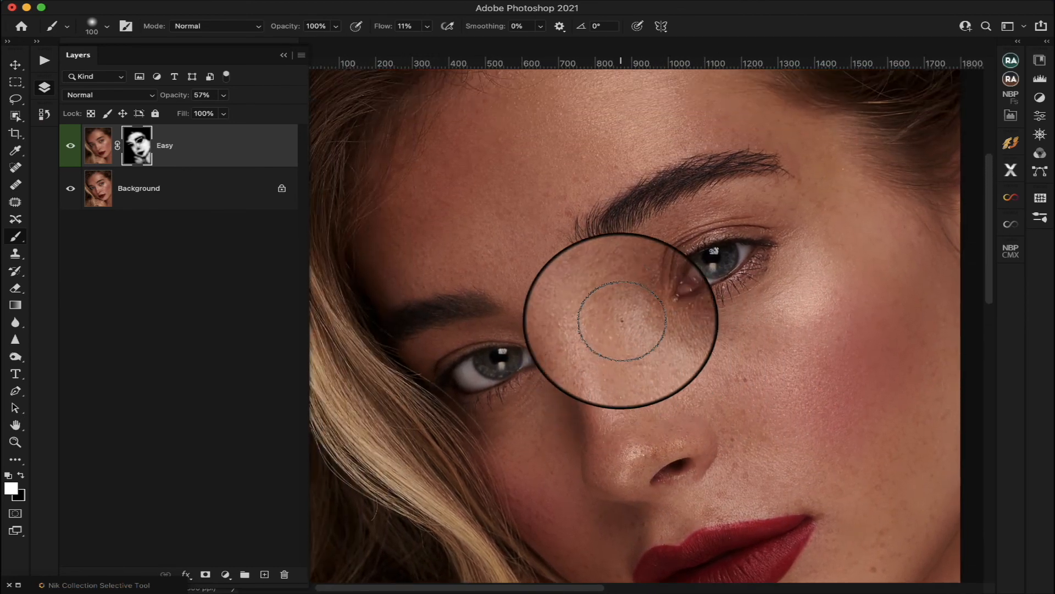
pyautogui.scroll(2, 621, 320)
pyautogui.hscroll(-2, 621, 320)
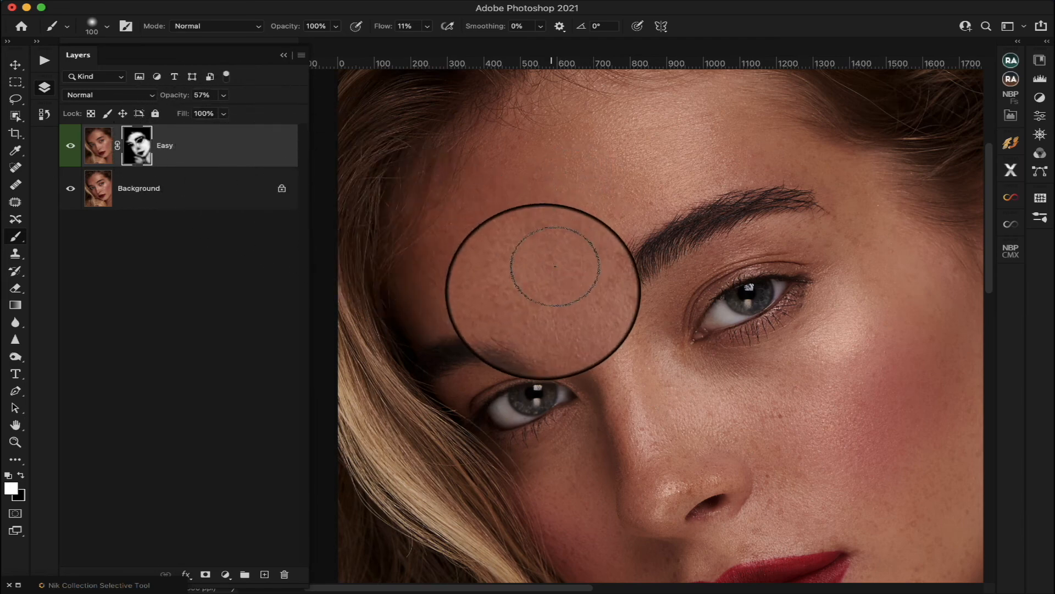
pyautogui.scroll(3, 543, 291)
pyautogui.hscroll(1, 543, 290)
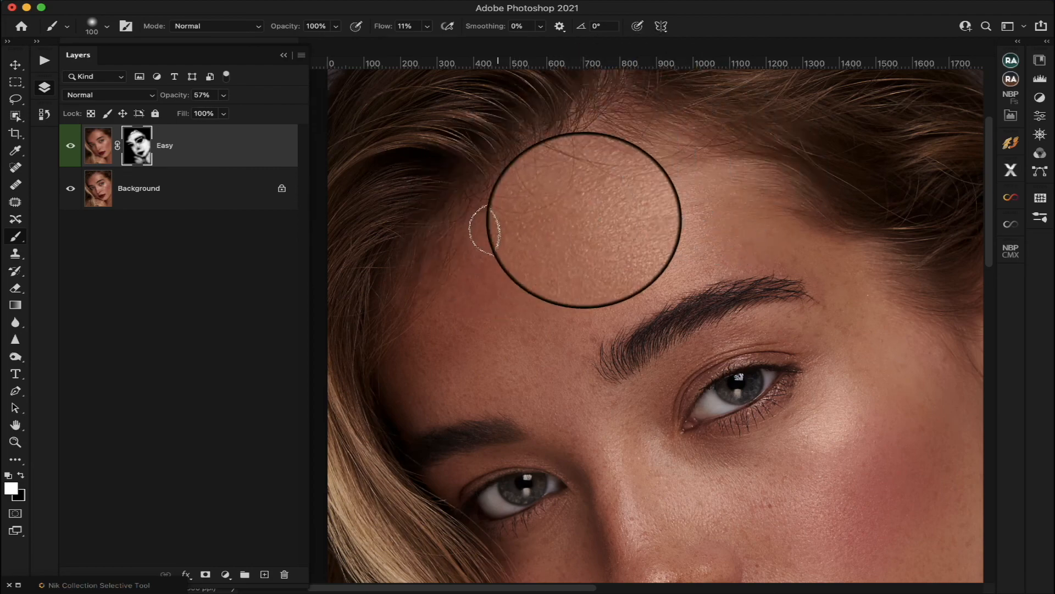
pyautogui.hscroll(6, 601, 212)
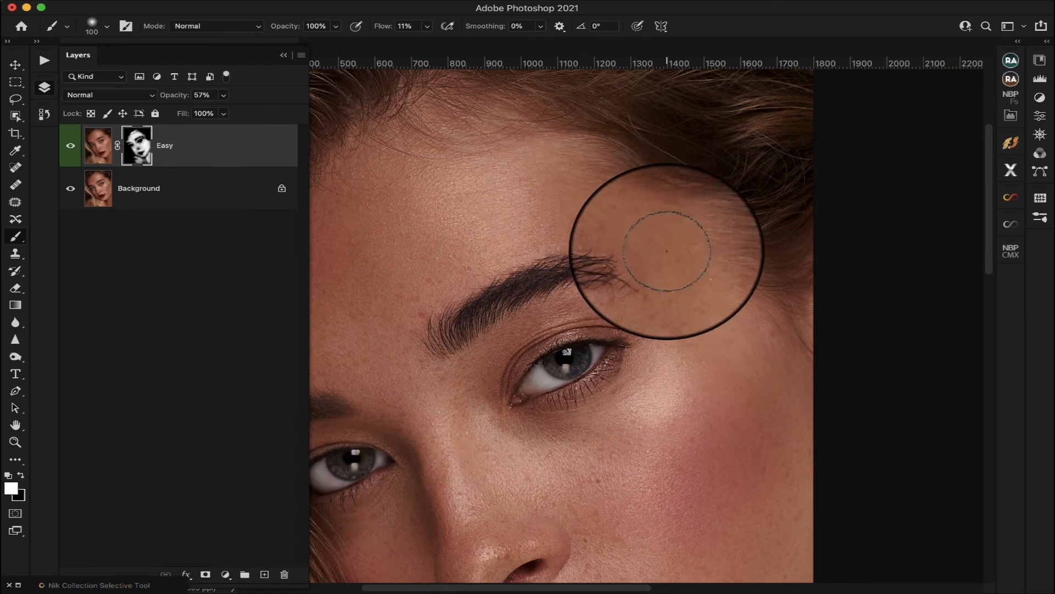
pyautogui.scroll(-8, 667, 248)
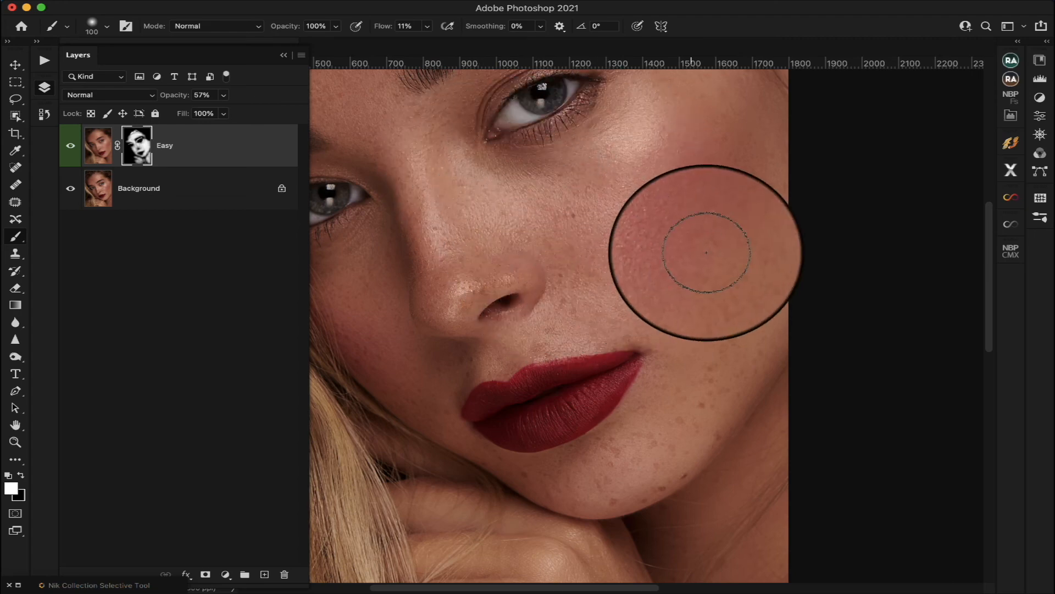
pyautogui.scroll(-5, 698, 250)
pyautogui.scroll(5, 706, 252)
pyautogui.hscroll(-5, 706, 253)
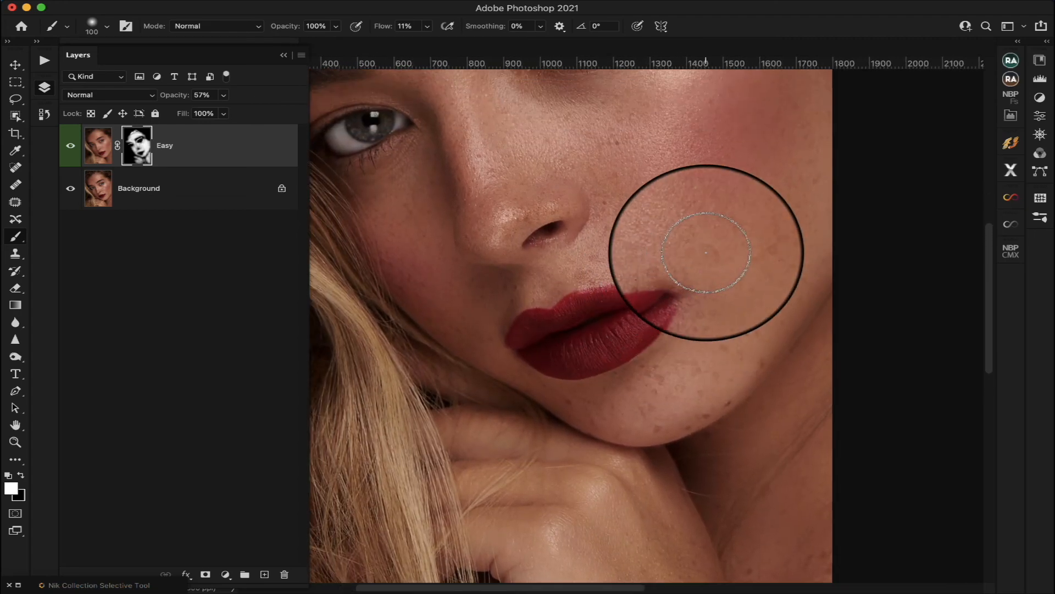
pyautogui.scroll(2, 706, 253)
pyautogui.hscroll(-1, 706, 253)
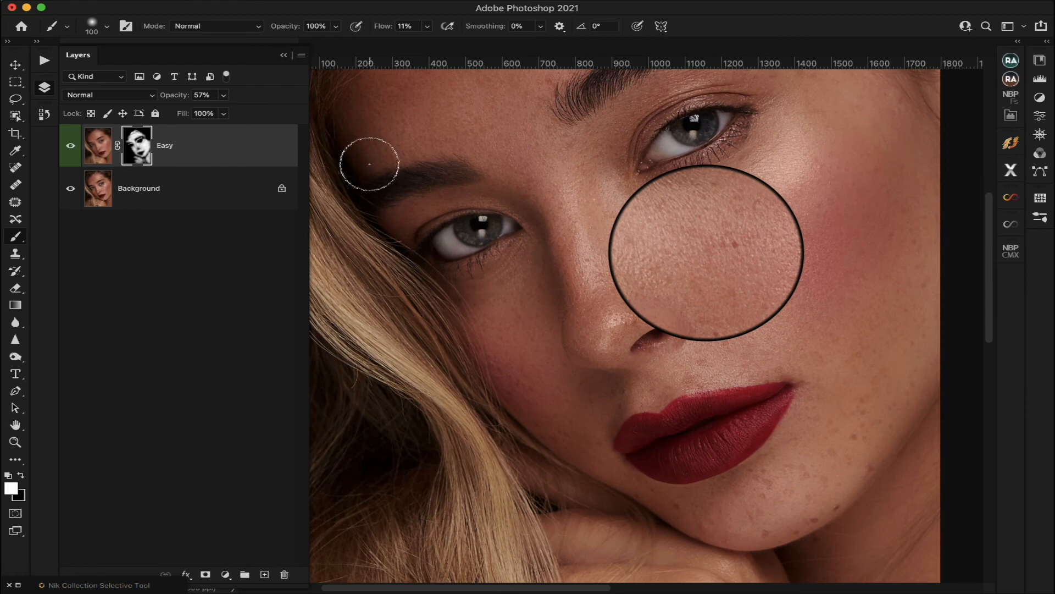
# Step: Flatten the Easy skin retouch into the Background layer
pyautogui.click(302, 56)
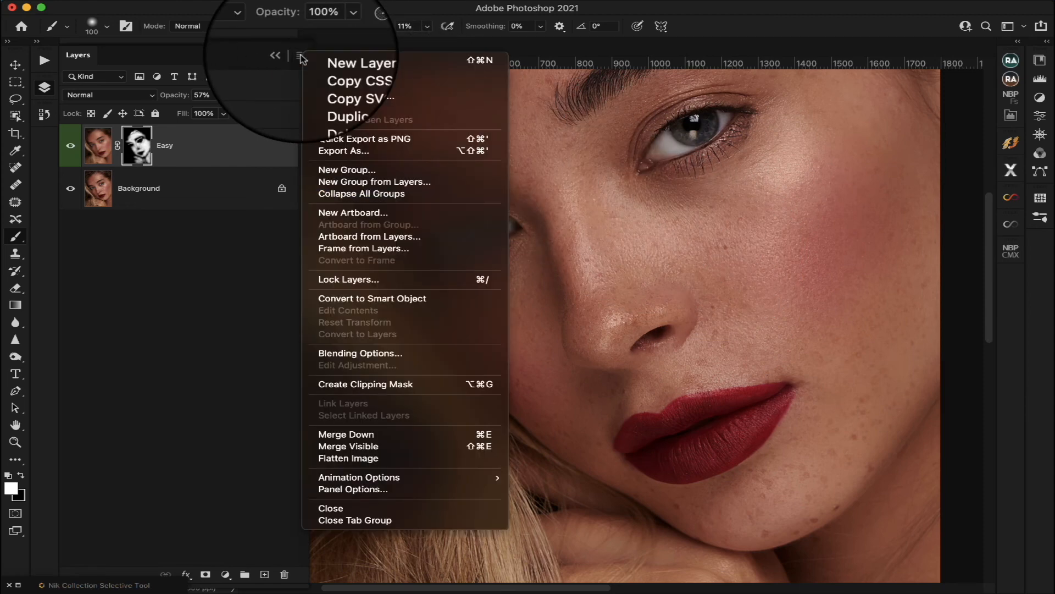
pyautogui.click(338, 458)
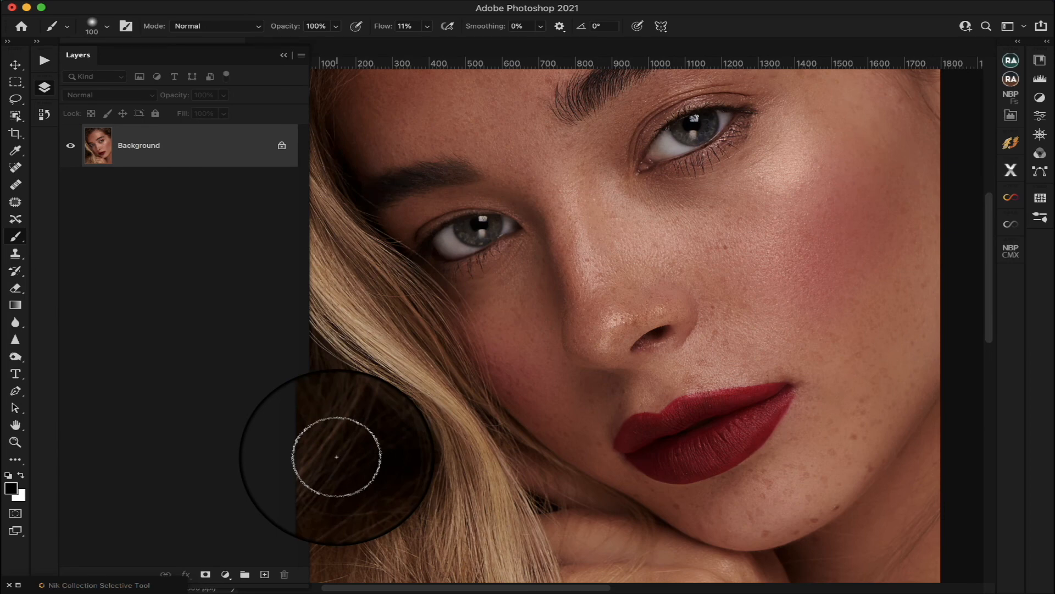
pyautogui.hscroll(3, 652, 447)
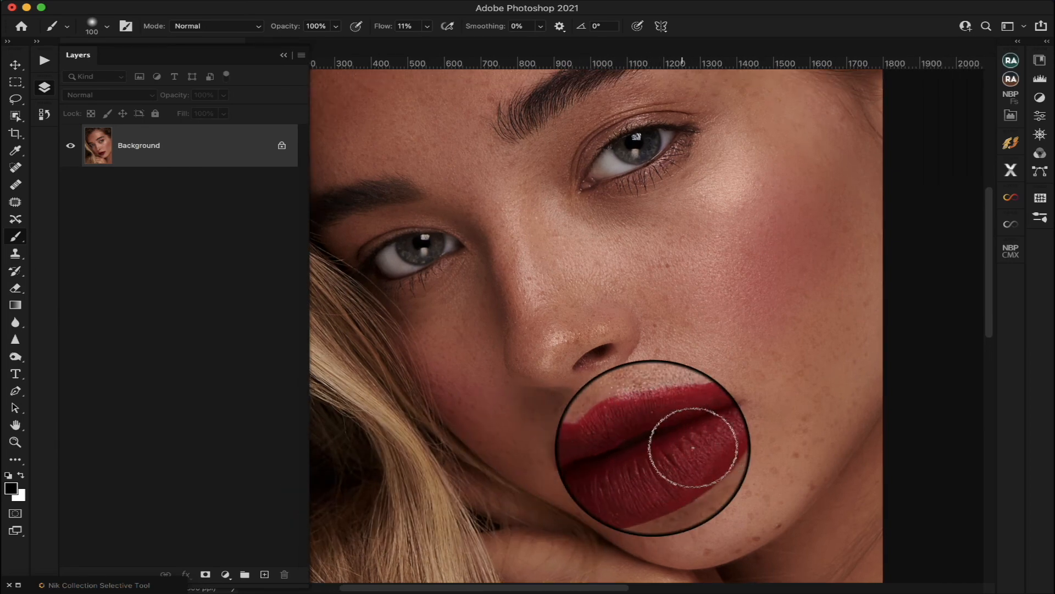
# Step: Look through the retouching actions of the Pro Workflow X panel and the AI Retouch section of Beautify v2
pyautogui.click(1010, 169)
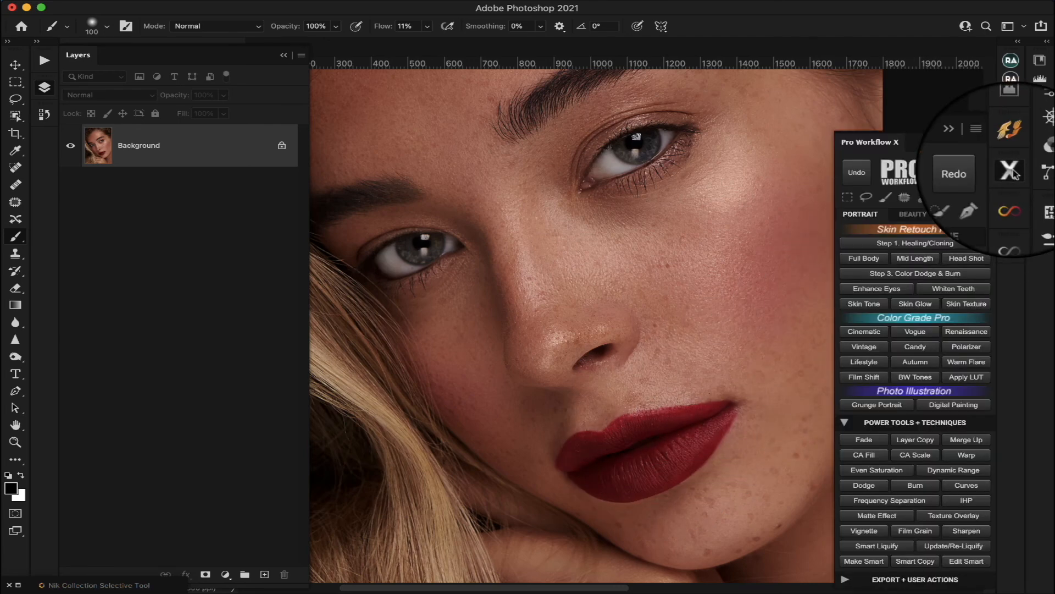
pyautogui.click(1012, 171)
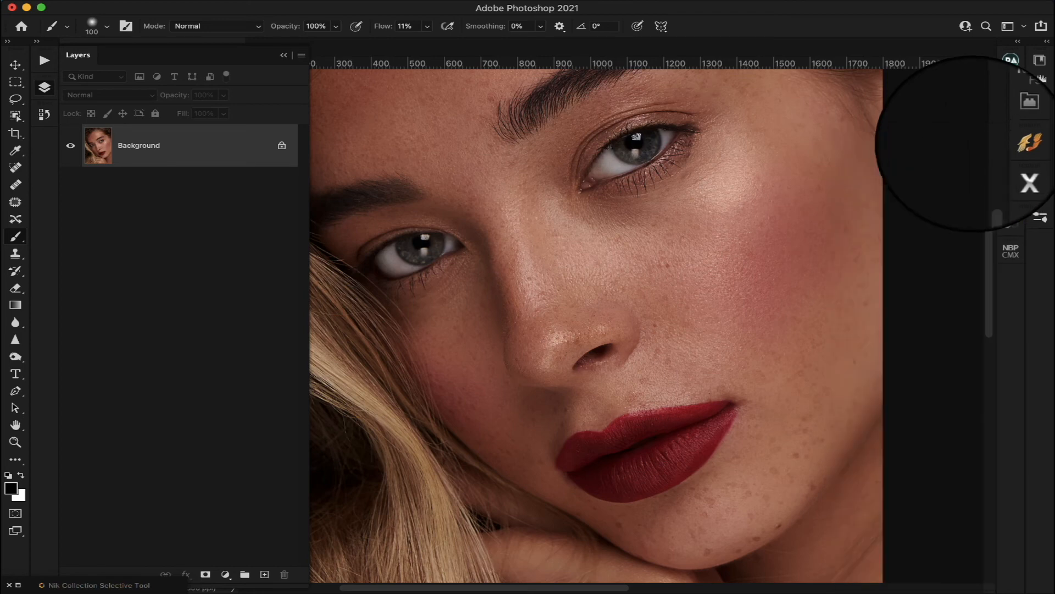
pyautogui.click(1011, 144)
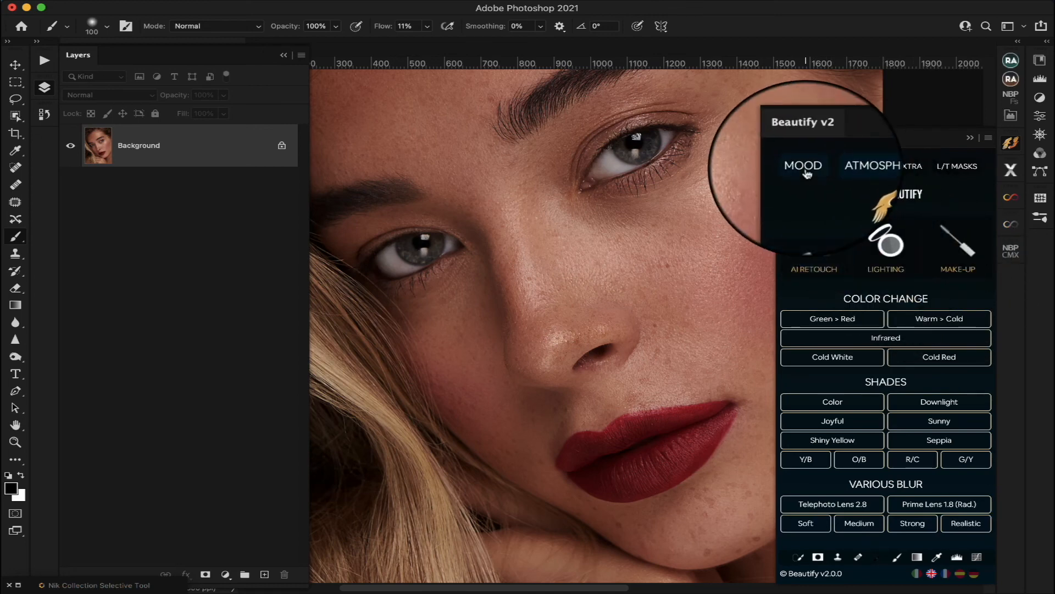
pyautogui.click(828, 270)
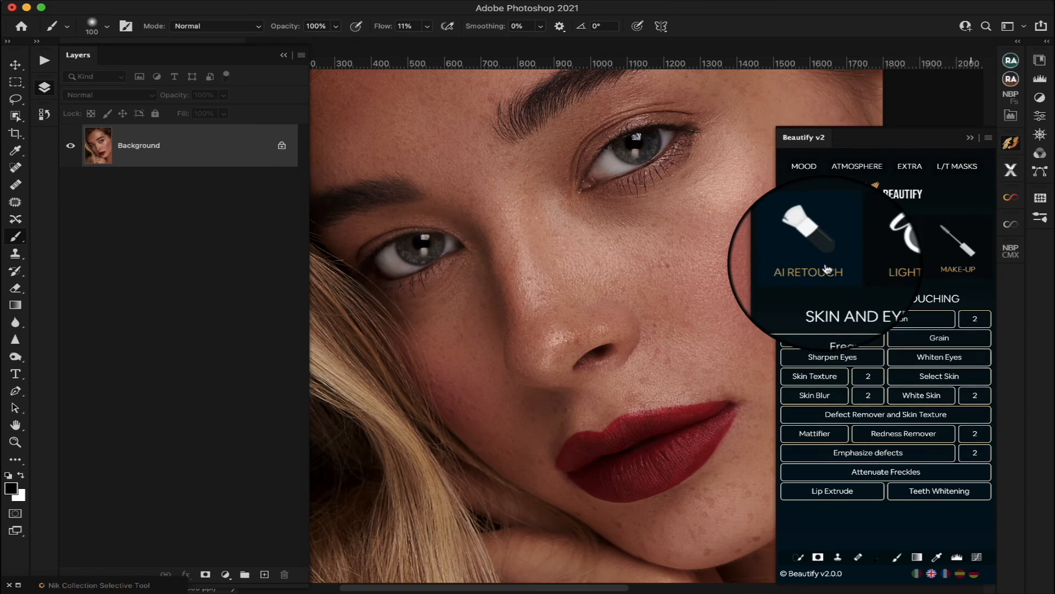
pyautogui.click(971, 137)
pyautogui.click(1010, 197)
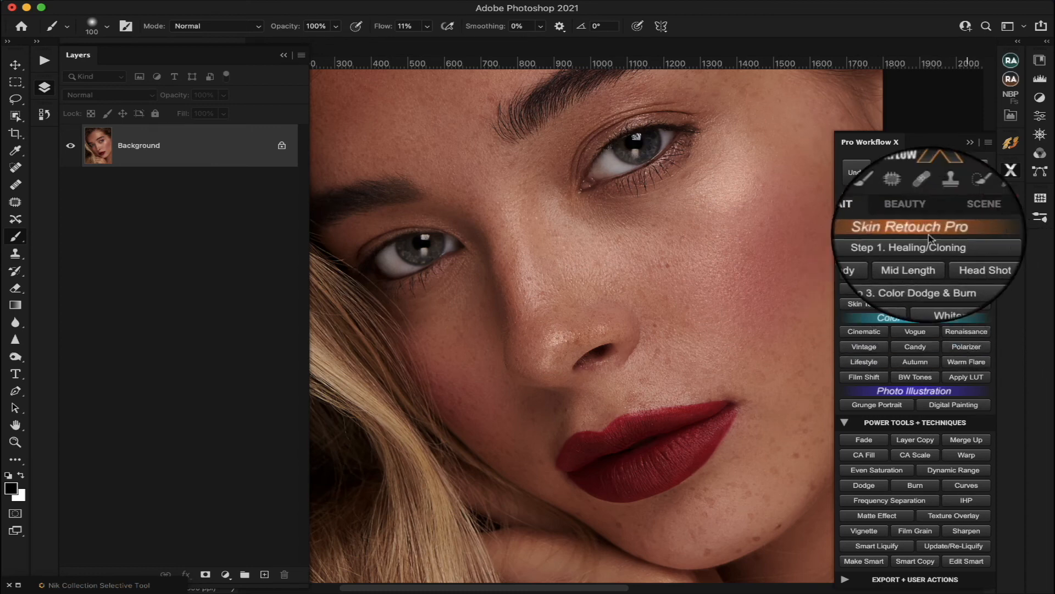
pyautogui.click(1010, 143)
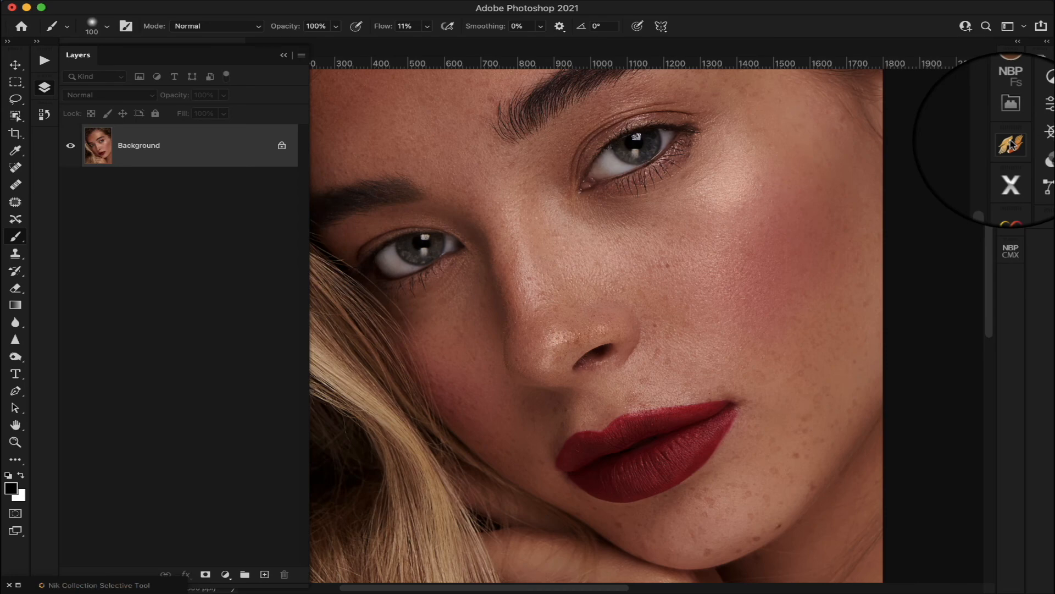
# Step: Open the Lips and Teeth actions of the Retouch Pro panel and set Layer 1's opacity to 3%
pyautogui.click(1011, 116)
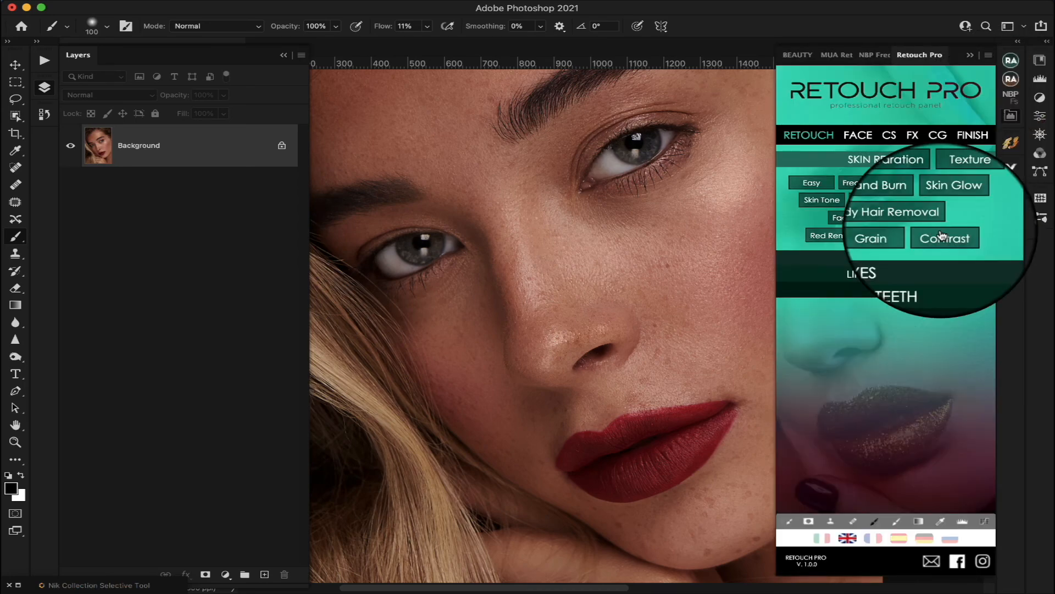
pyautogui.click(874, 274)
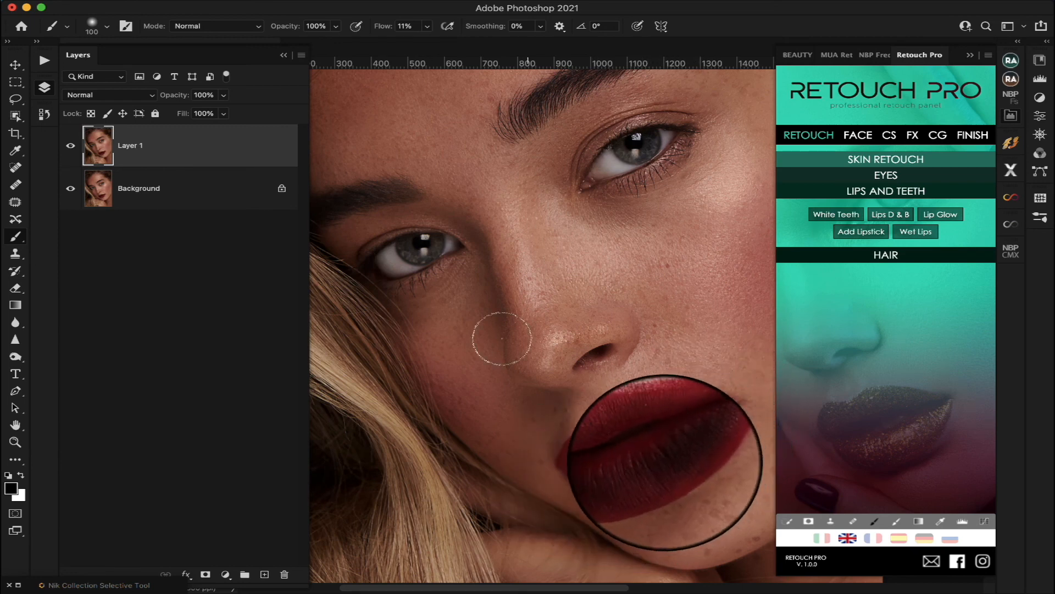
pyautogui.click(224, 95)
pyautogui.moveTo(223, 110); pyautogui.dragTo(157, 113)
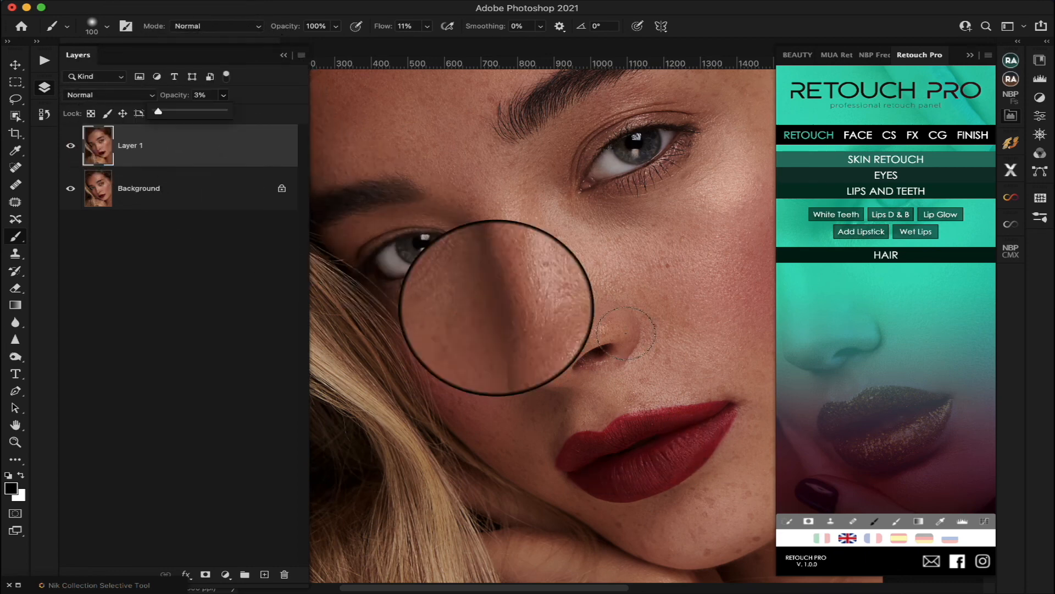
pyautogui.click(701, 422)
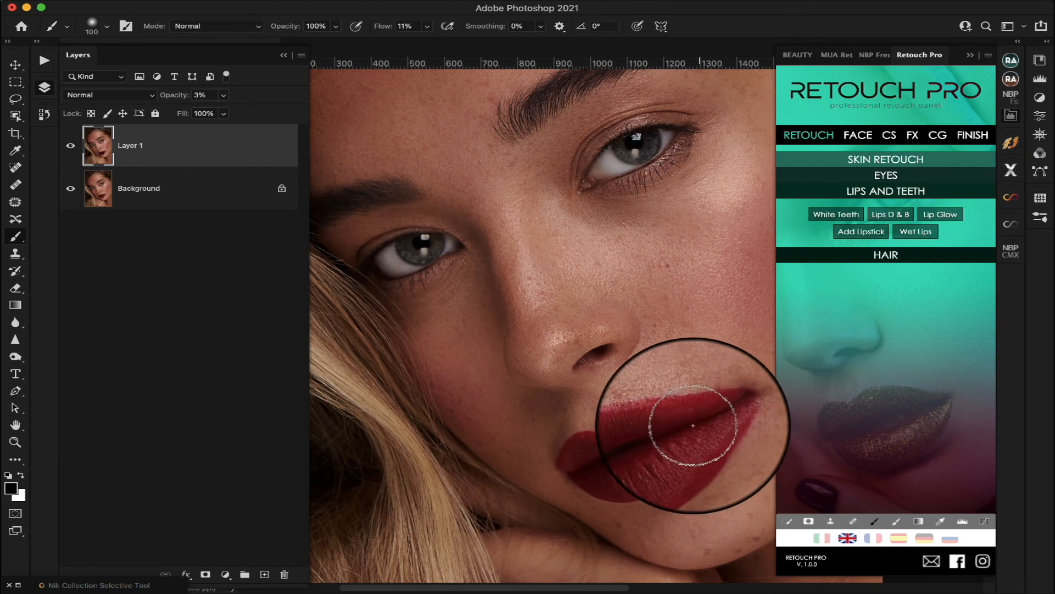
pyautogui.scroll(5, 660, 412)
pyautogui.scroll(-6, 693, 425)
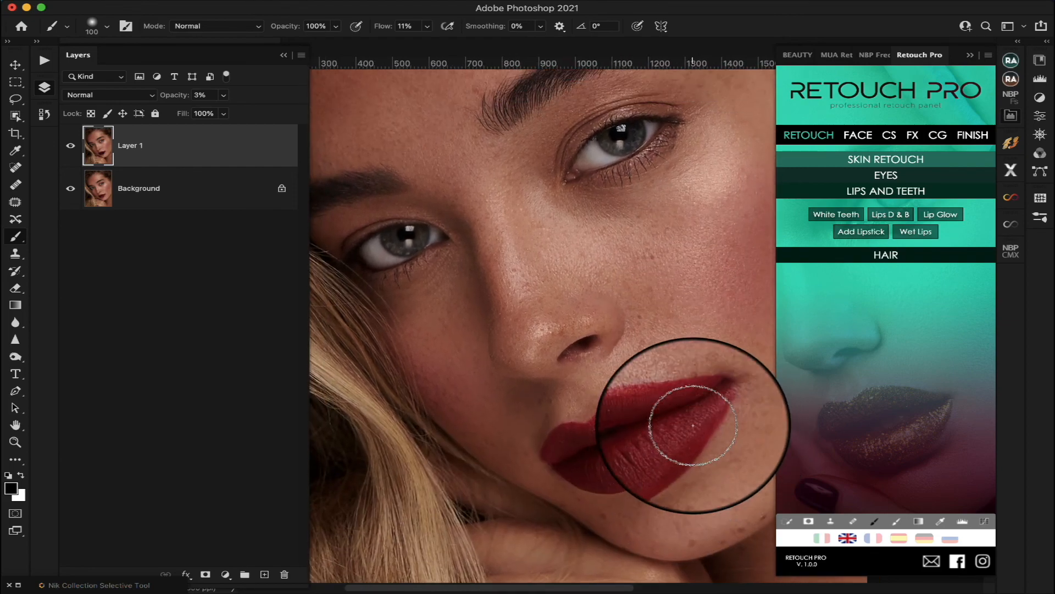
pyautogui.hscroll(-2, 692, 425)
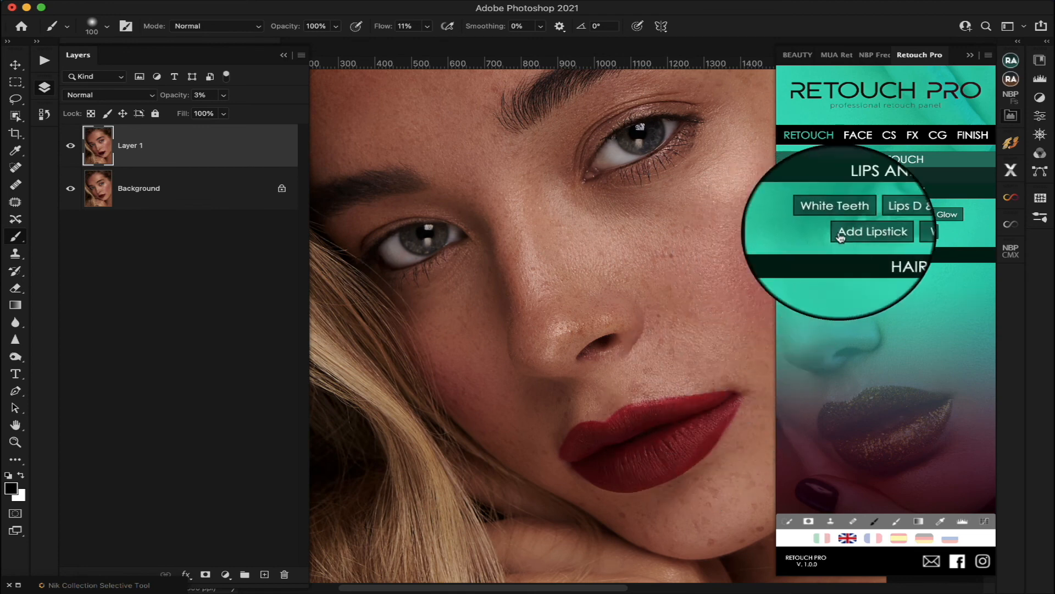
# Step: Run Retouch Pro's Lip Glow action and paint the glow in over the lips on the group's mask
pyautogui.click(940, 215)
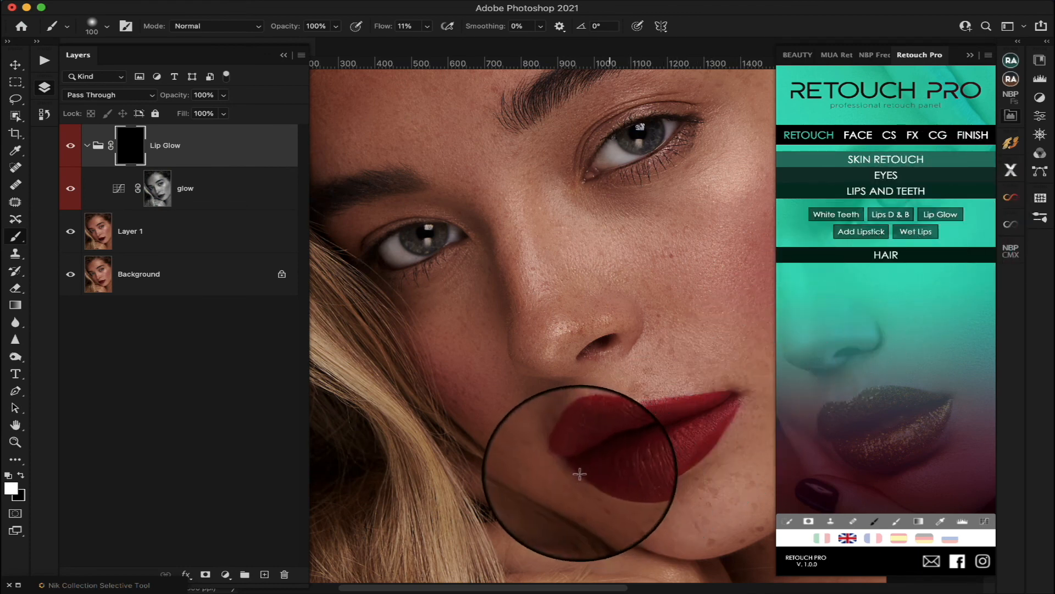
pyautogui.moveTo(724, 408)
pyautogui.mouseDown()
pyautogui.moveTo(676, 401)
pyautogui.moveTo(586, 440)
pyautogui.moveTo(601, 442)
pyautogui.mouseUp()
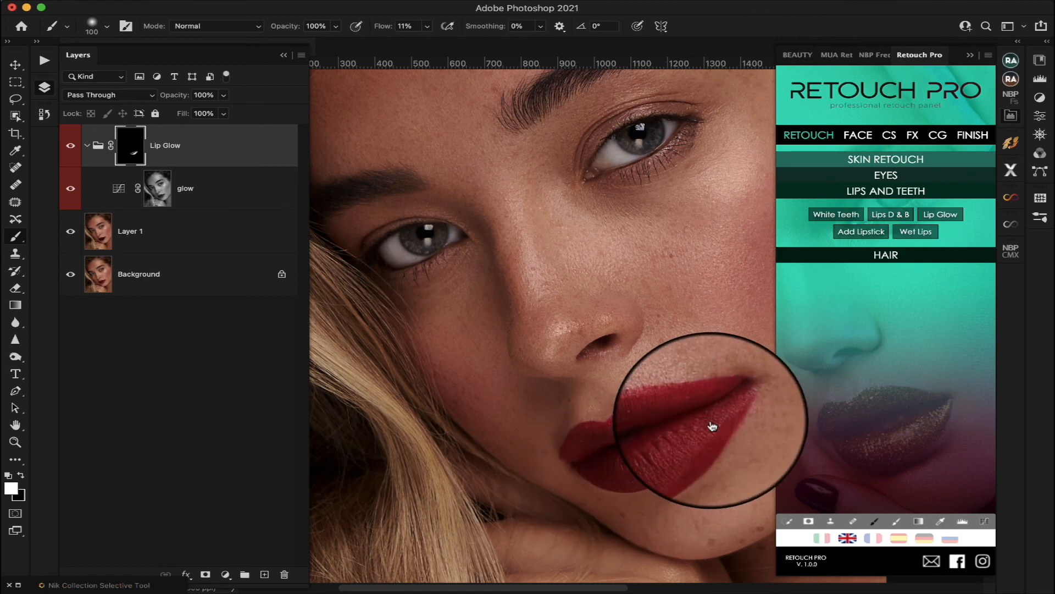
pyautogui.click(970, 55)
pyautogui.scroll(3, 847, 246)
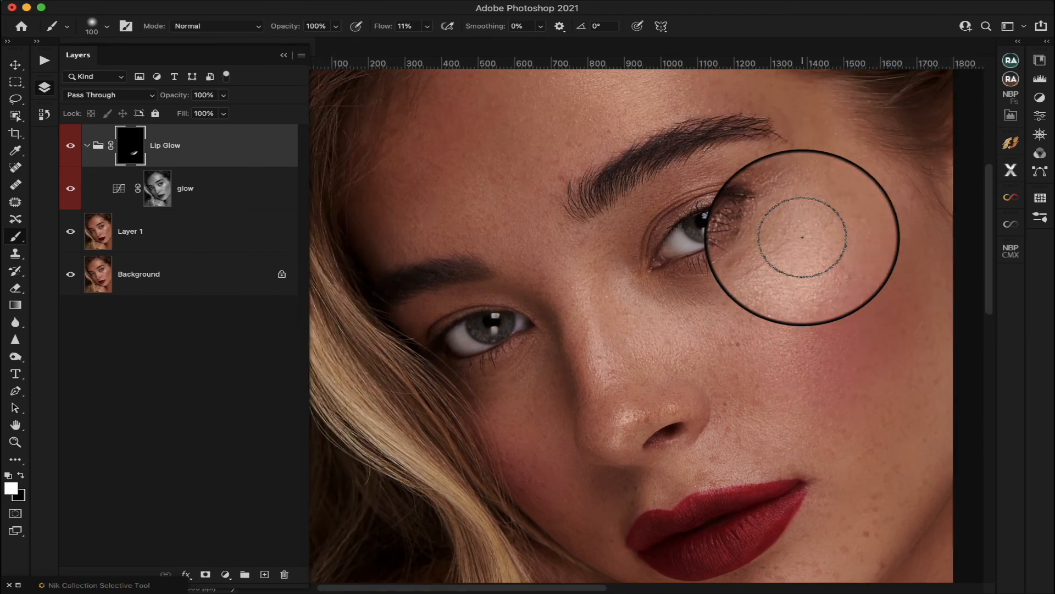
pyautogui.hscroll(-3, 813, 240)
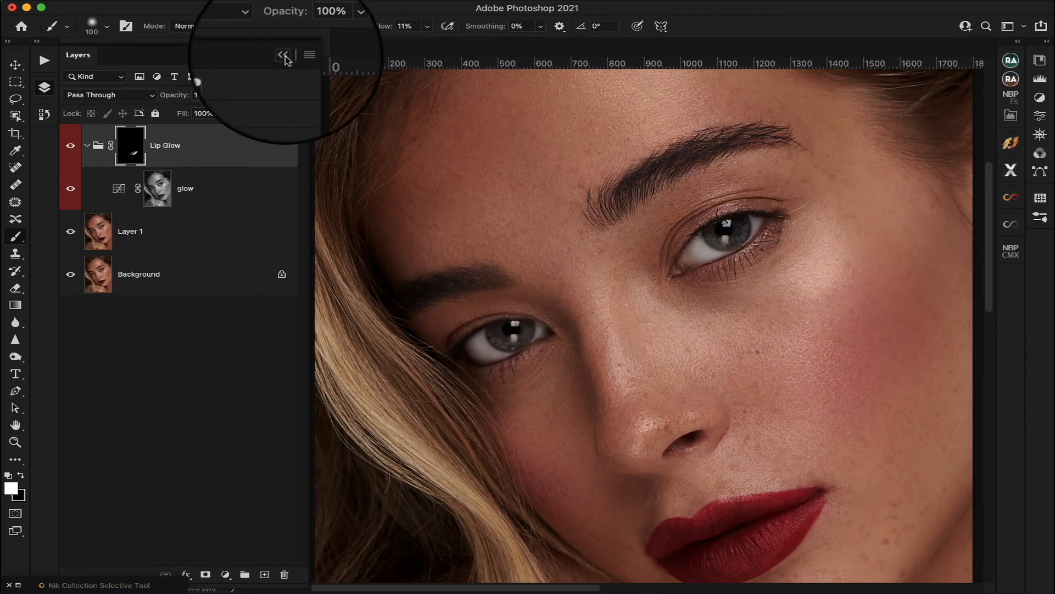
# Step: Look through the Skin Retouch Pro actions, and flatten the Lip Glow group and Layer 1 into the Background
pyautogui.click(285, 58)
pyautogui.click(44, 60)
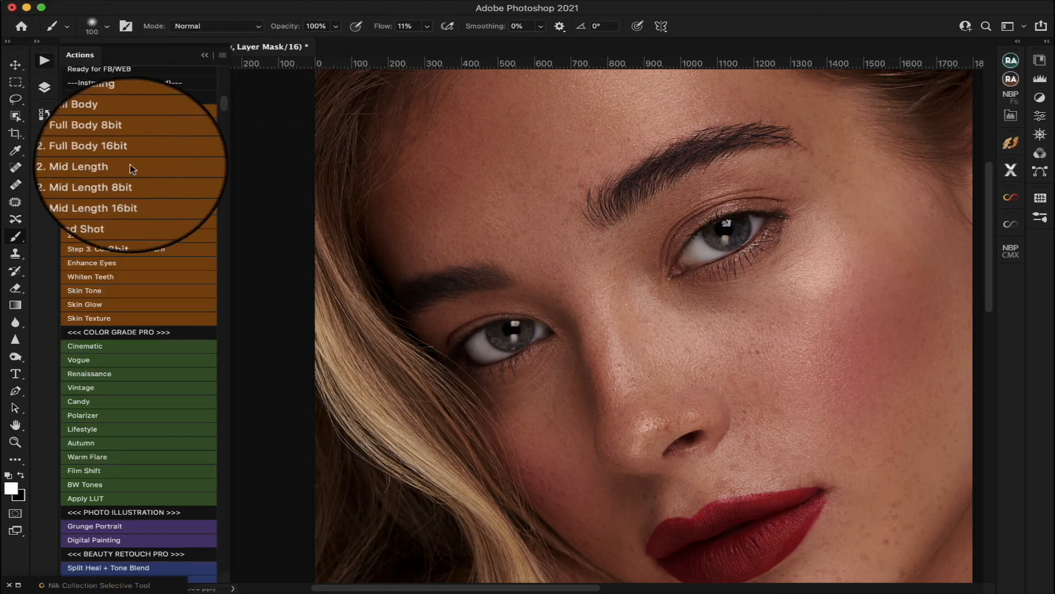
pyautogui.scroll(3, 154, 196)
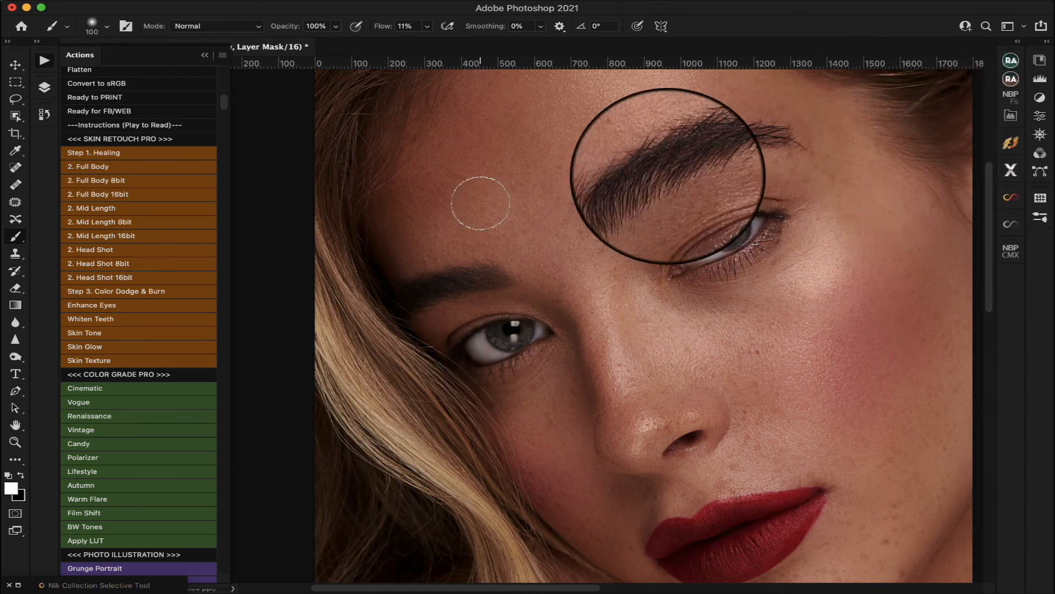
pyautogui.hscroll(3, 500, 184)
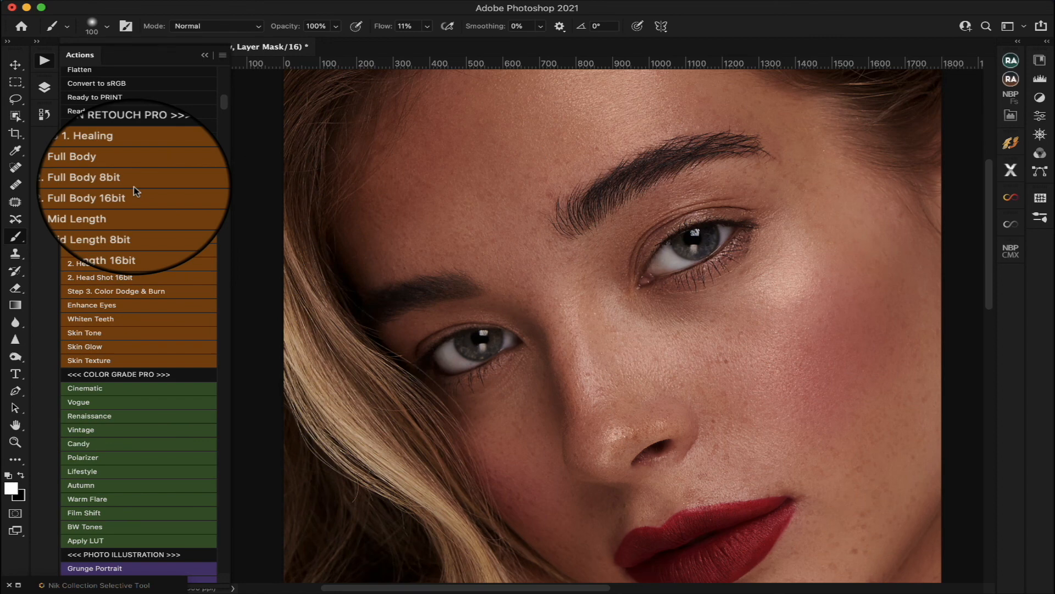
pyautogui.scroll(-2, 136, 191)
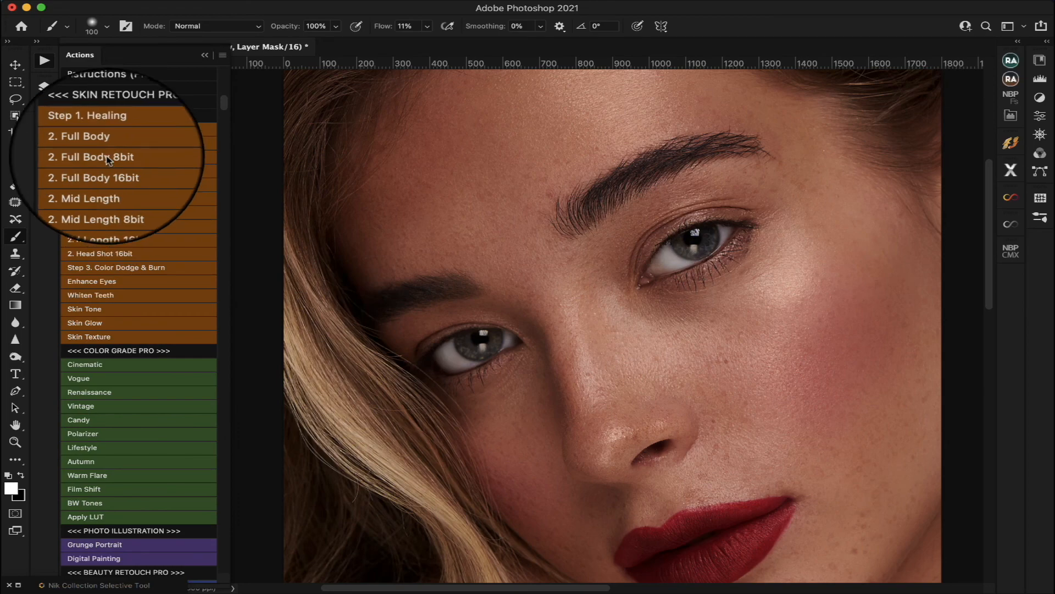
pyautogui.click(45, 88)
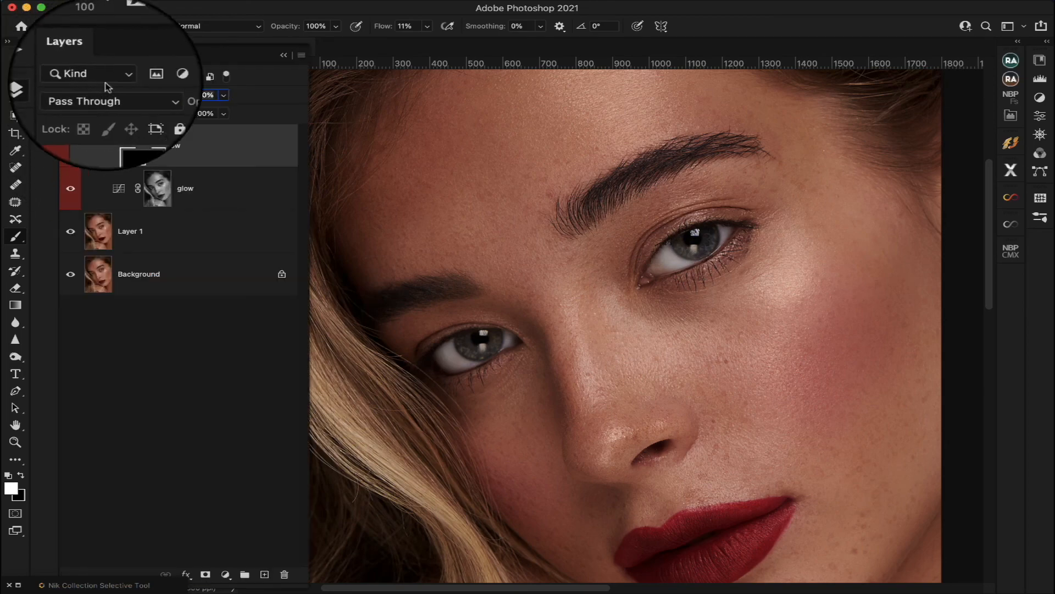
pyautogui.click(301, 55)
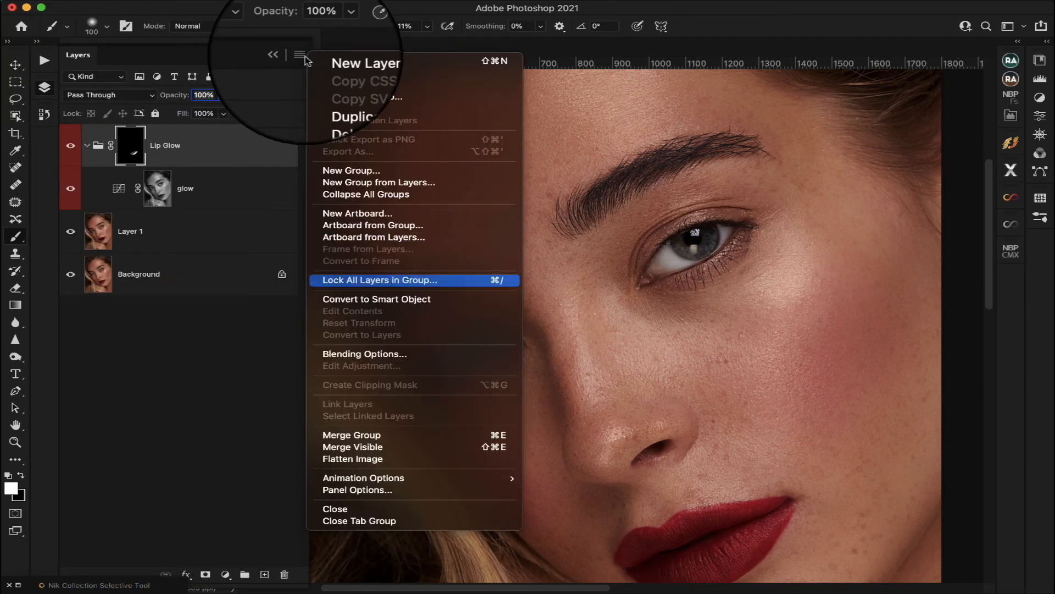
pyautogui.click(348, 460)
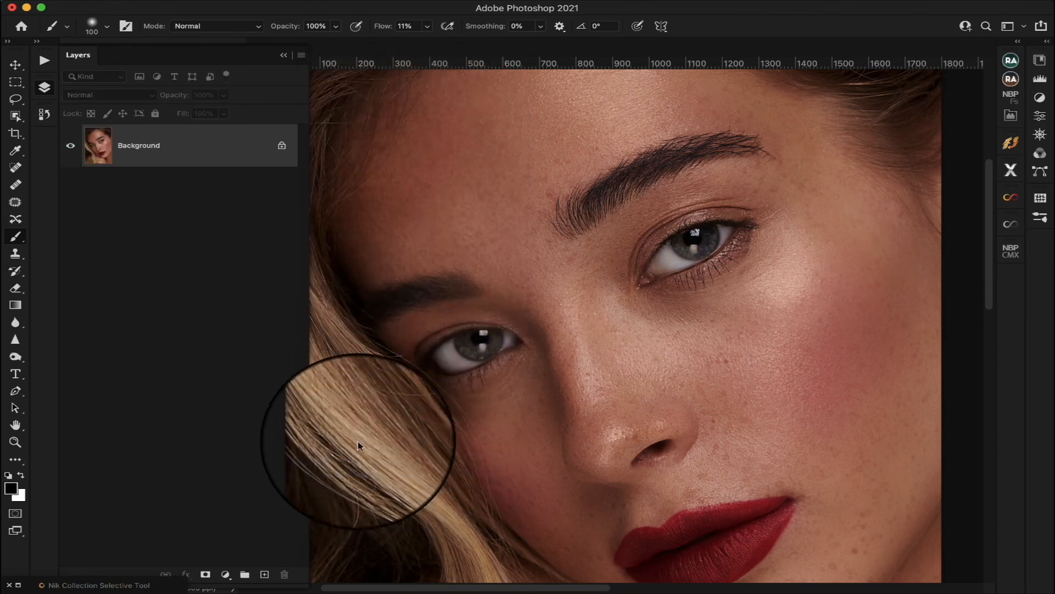
# Step: Run the Step 1. Healing action of Skin Retouch Pro and dismiss its instructions
pyautogui.hscroll(2, 493, 258)
pyautogui.scroll(-1, 494, 258)
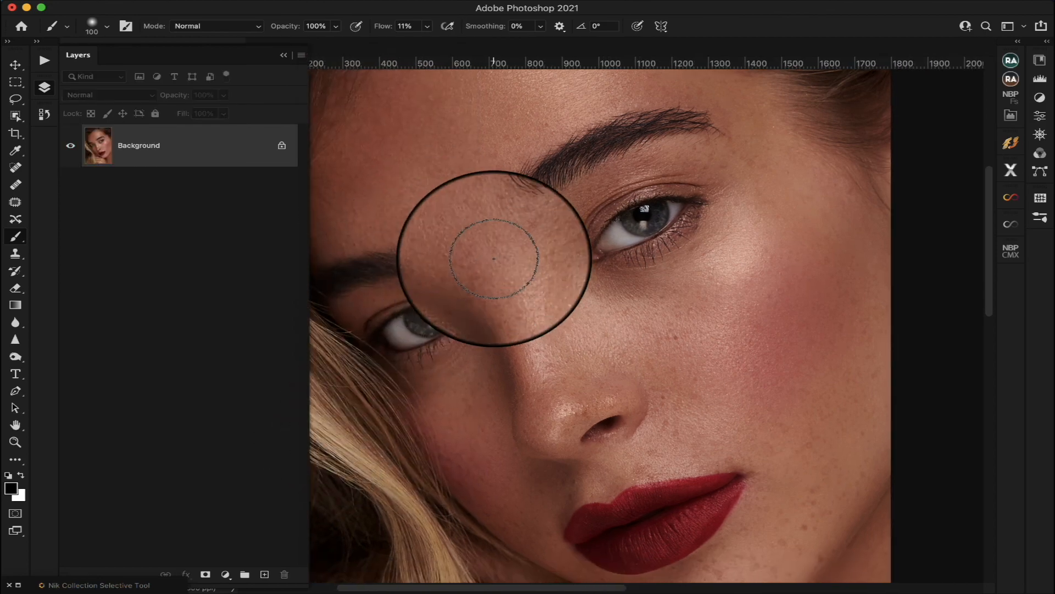
pyautogui.click(44, 60)
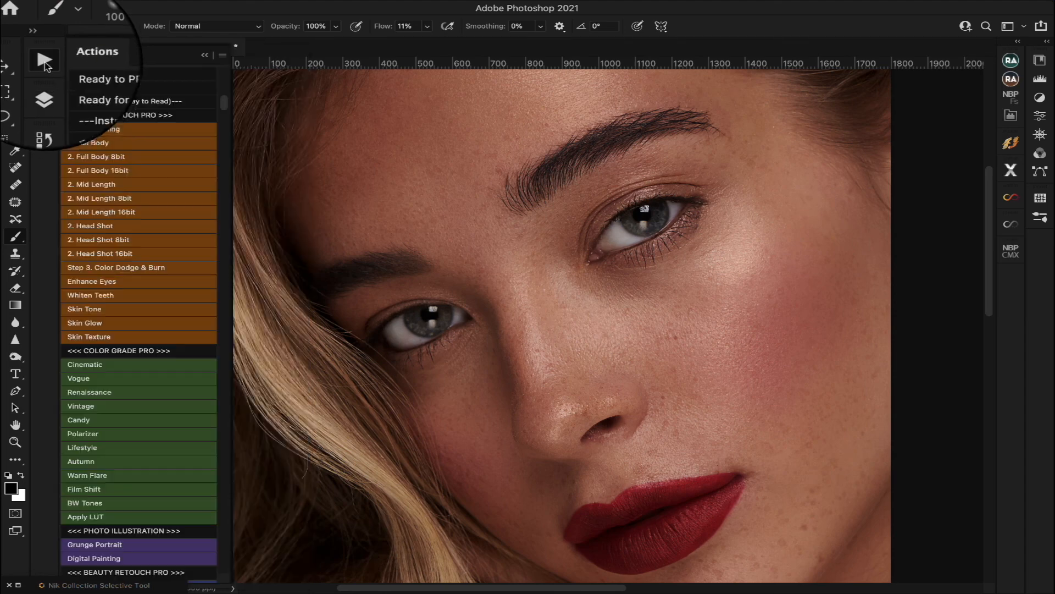
pyautogui.click(117, 132)
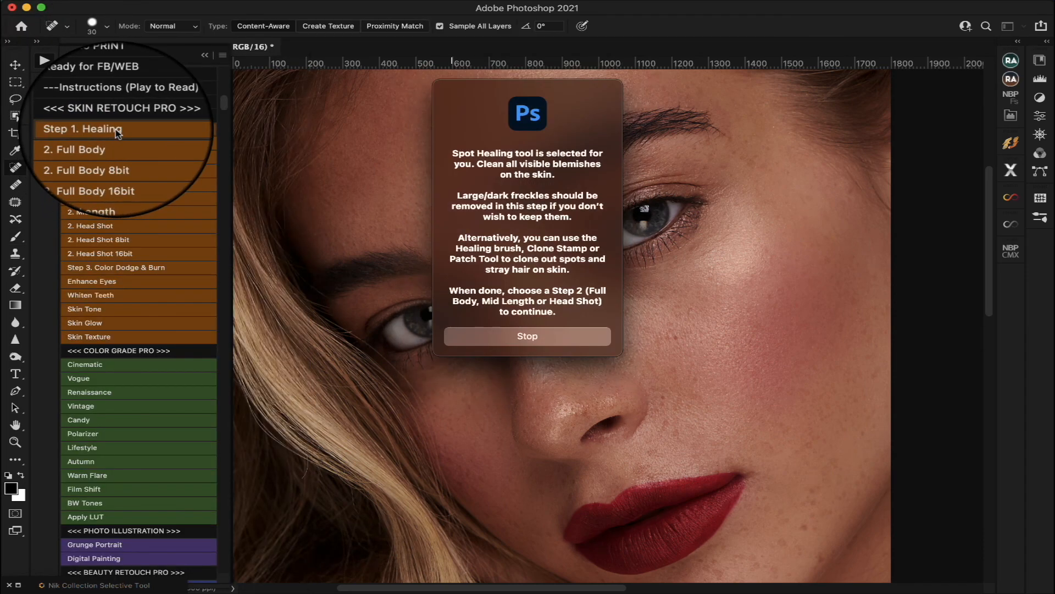
pyautogui.click(527, 336)
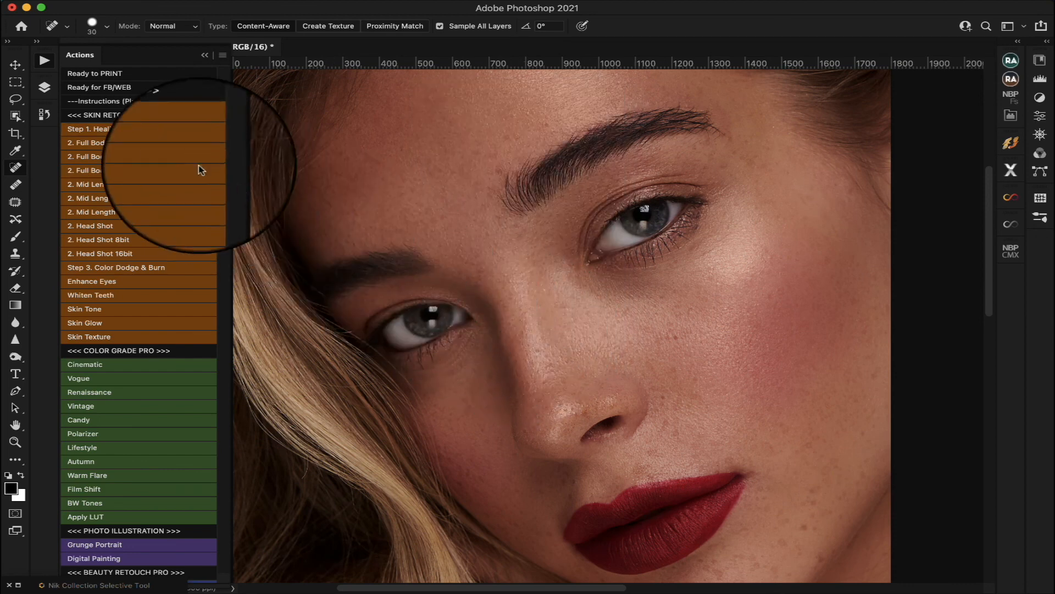
# Step: On the Healing layer, use the Patch tool on a spot on the cheek below the eye and one beside the eyebrow's outer end
pyautogui.click(44, 87)
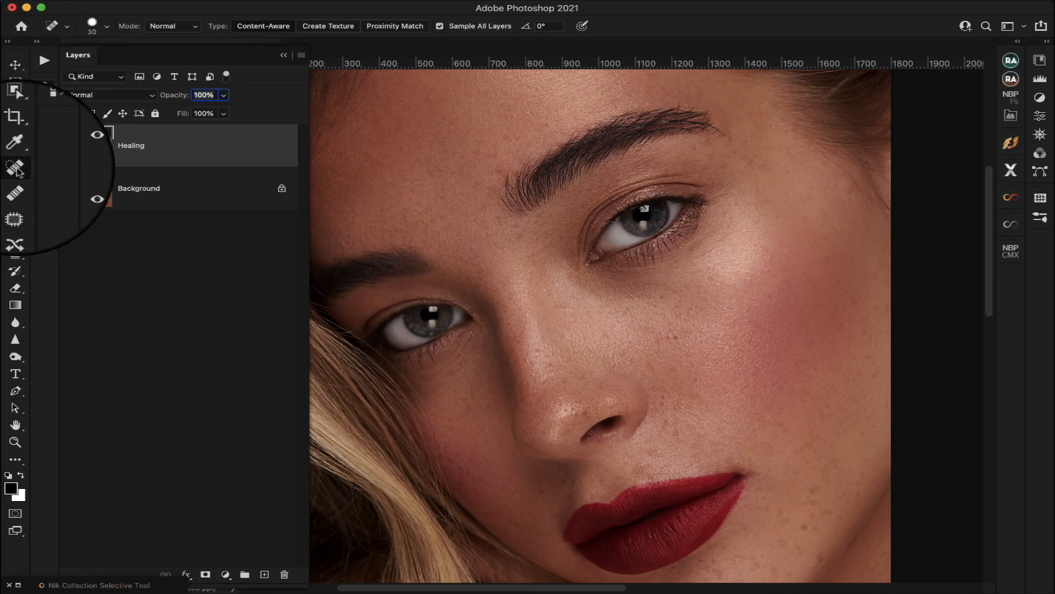
pyautogui.click(16, 203)
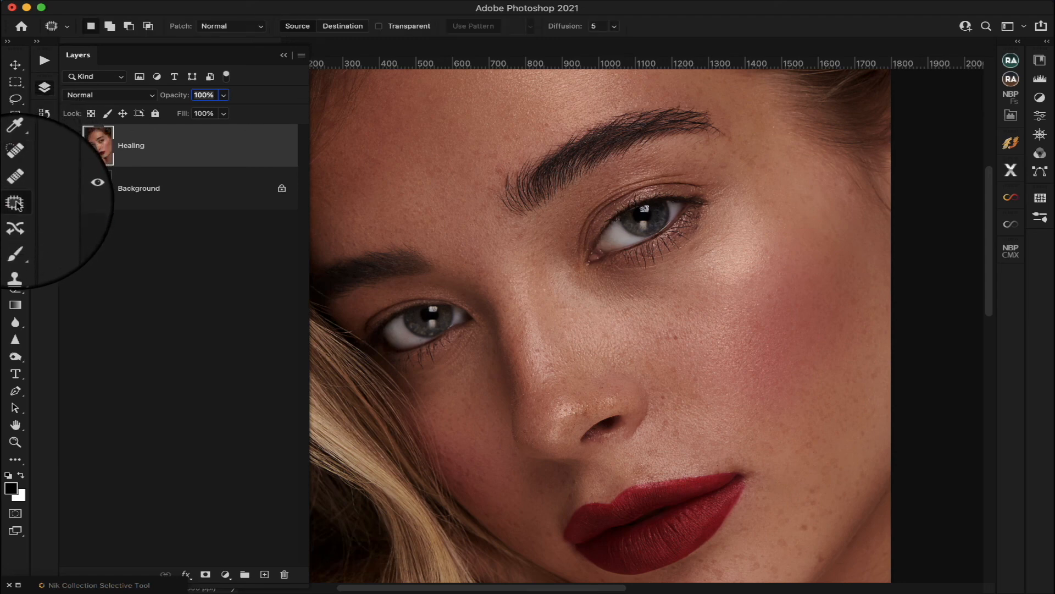
pyautogui.moveTo(682, 329)
pyautogui.mouseDown()
pyautogui.moveTo(663, 342)
pyautogui.moveTo(684, 336)
pyautogui.moveTo(681, 358)
pyautogui.mouseUp()
pyautogui.hotkey('ctrl', 'd')
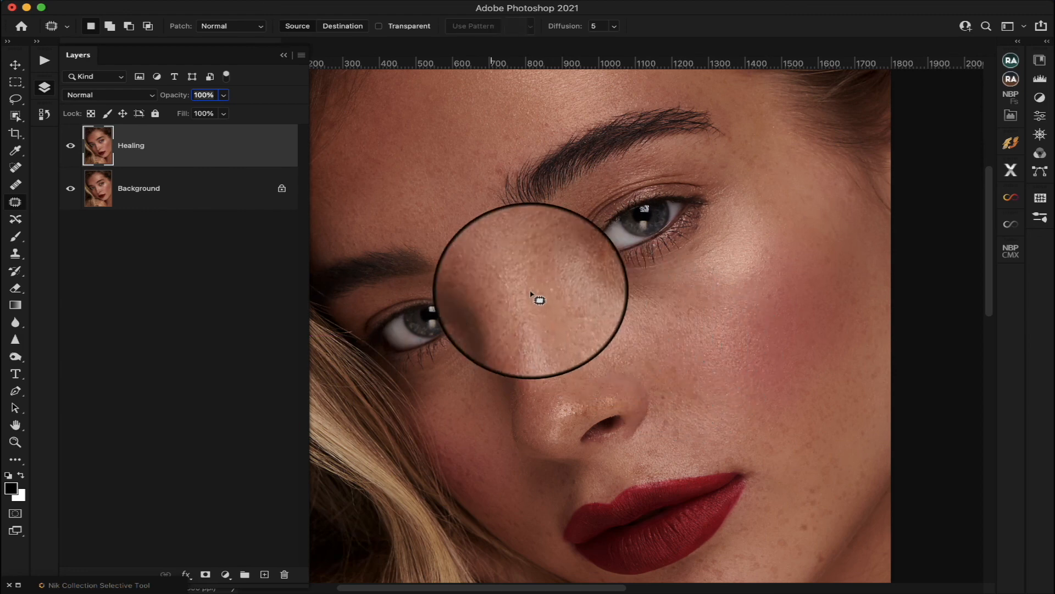
pyautogui.scroll(5, 530, 292)
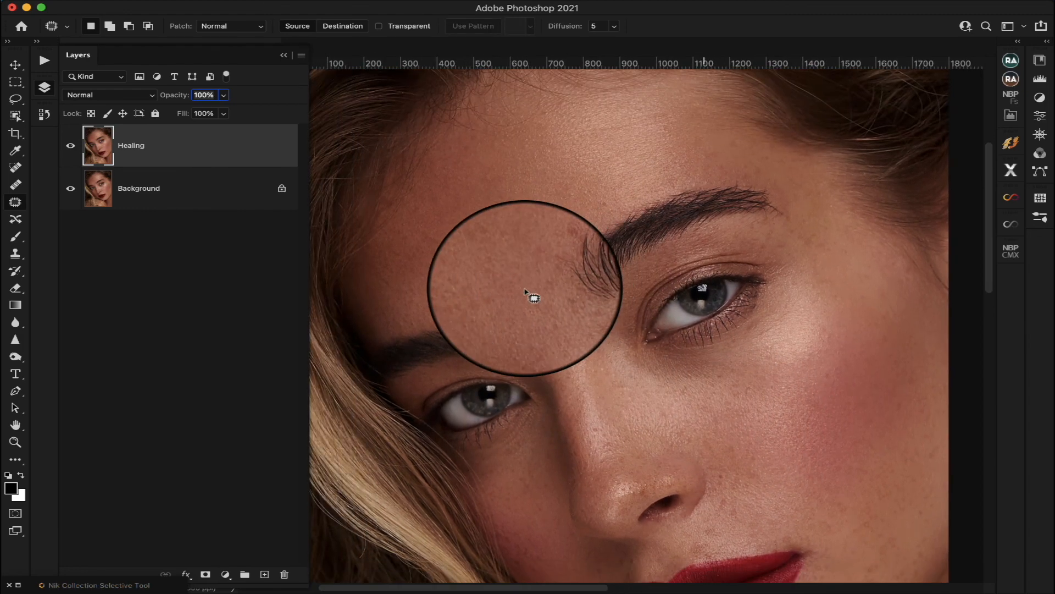
pyautogui.moveTo(776, 202)
pyautogui.mouseDown()
pyautogui.moveTo(773, 215)
pyautogui.moveTo(792, 218)
pyautogui.moveTo(777, 203)
pyautogui.moveTo(787, 199)
pyautogui.mouseUp()
pyautogui.press('super+d')
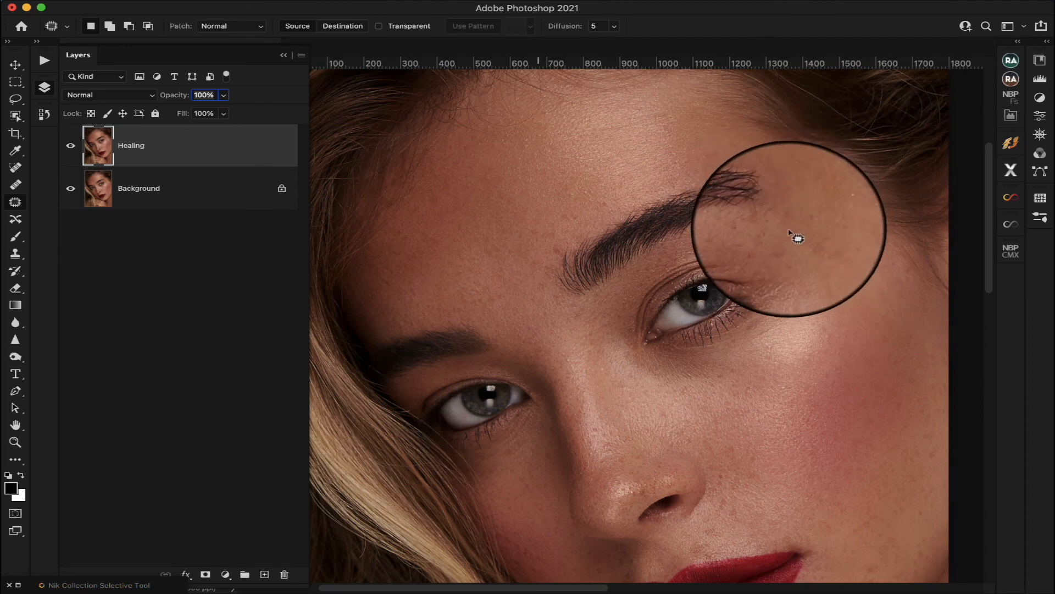
# Step: Flatten the Healing layer into the Background and collapse the layer list
pyautogui.click(301, 55)
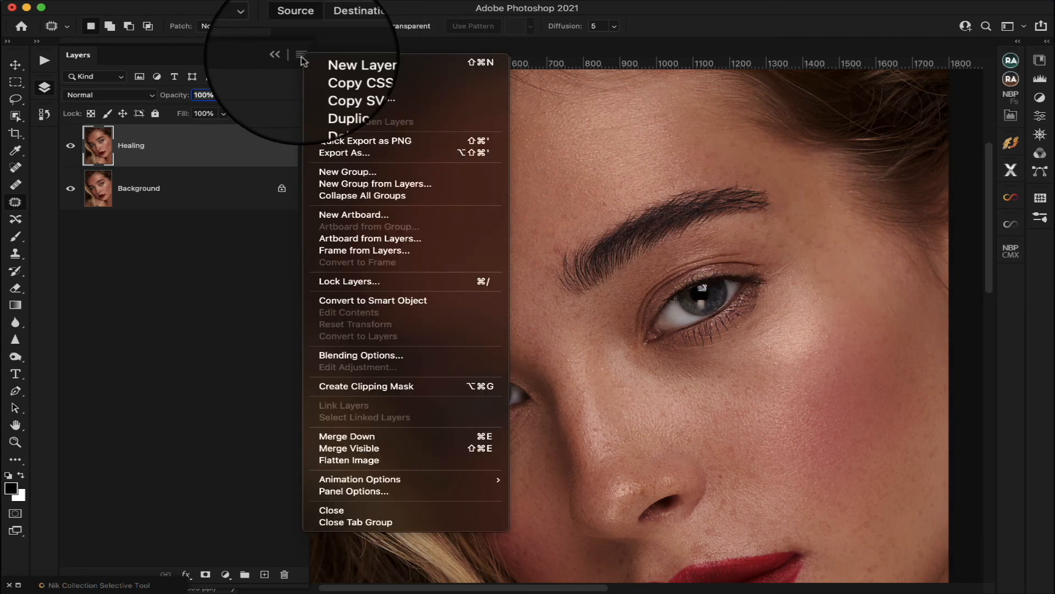
pyautogui.click(339, 460)
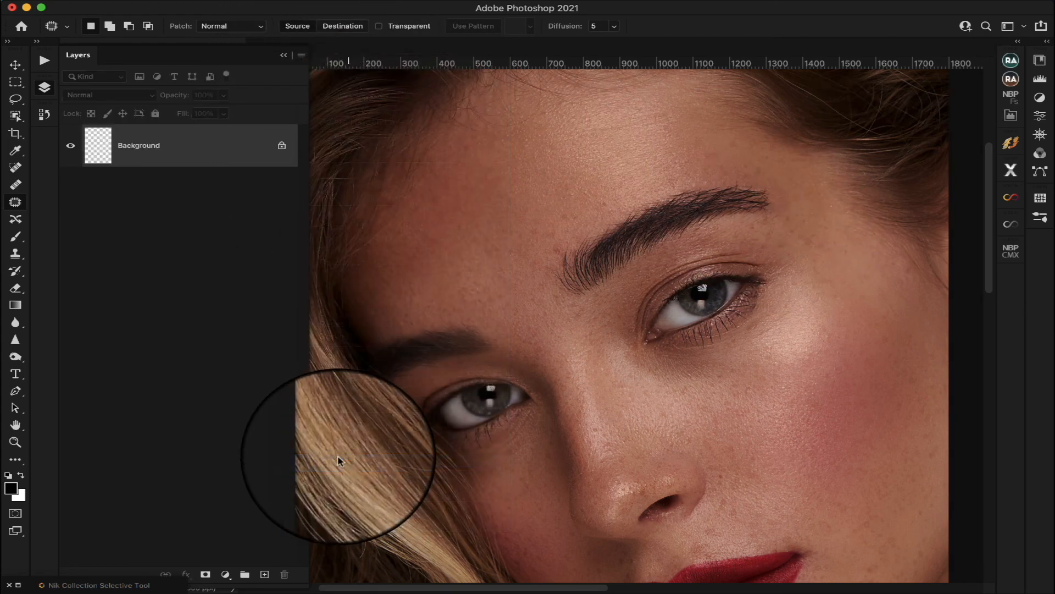
pyautogui.click(283, 55)
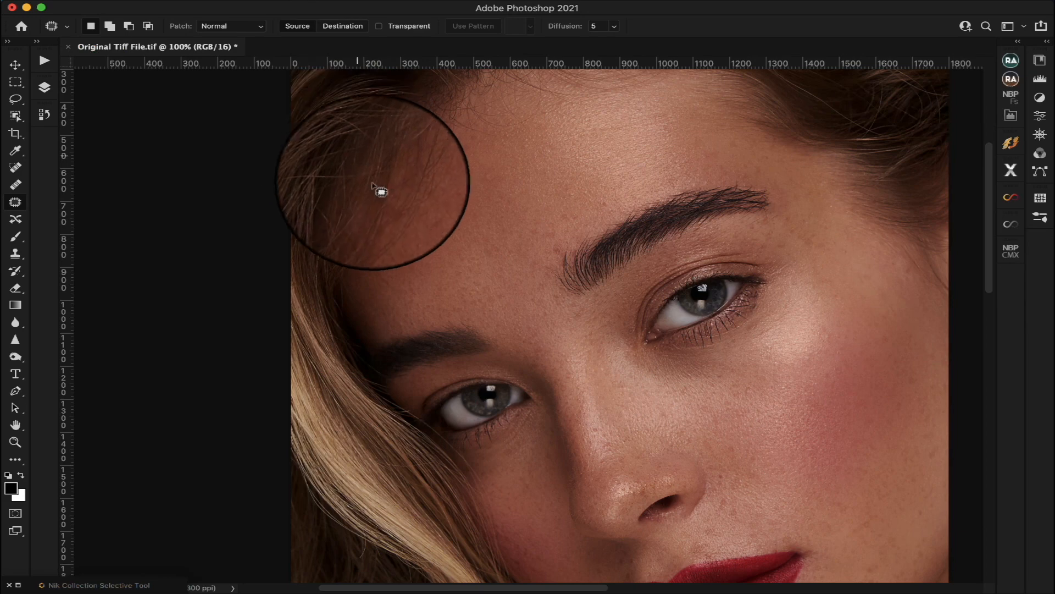
# Step: Examine the healed portrait from the hairline down to the chin and hand, at 100% and at 66.7% zoom
pyautogui.scroll(-5, 381, 192)
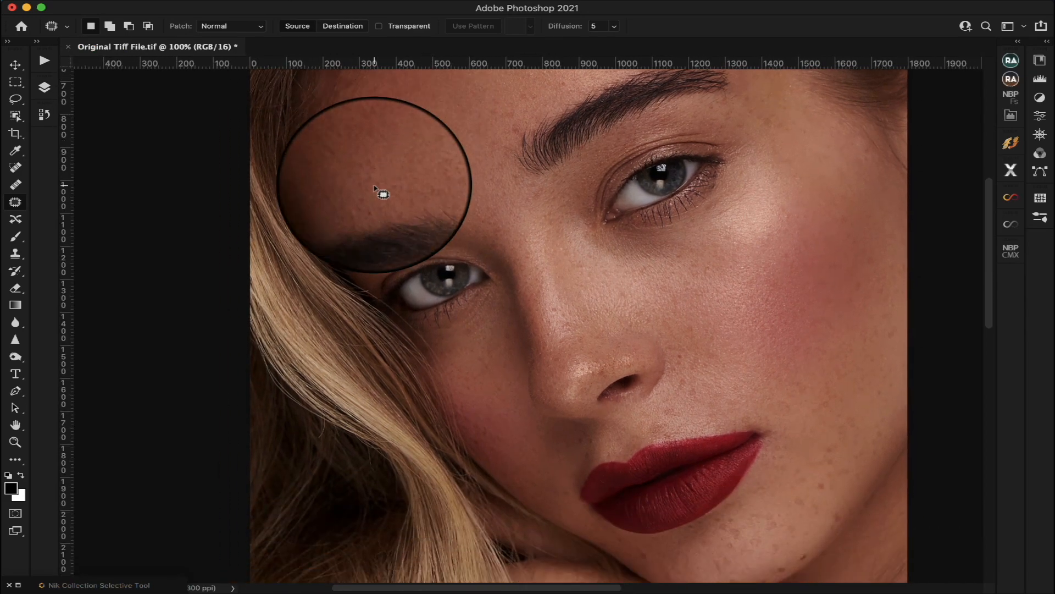
pyautogui.scroll(6, 381, 191)
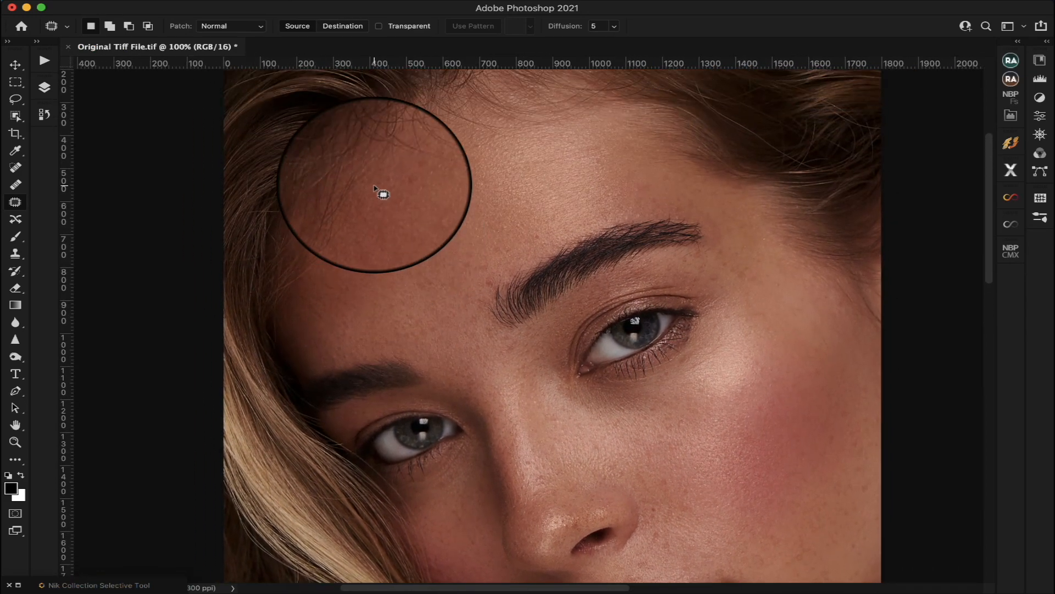
pyautogui.scroll(-3, 381, 191)
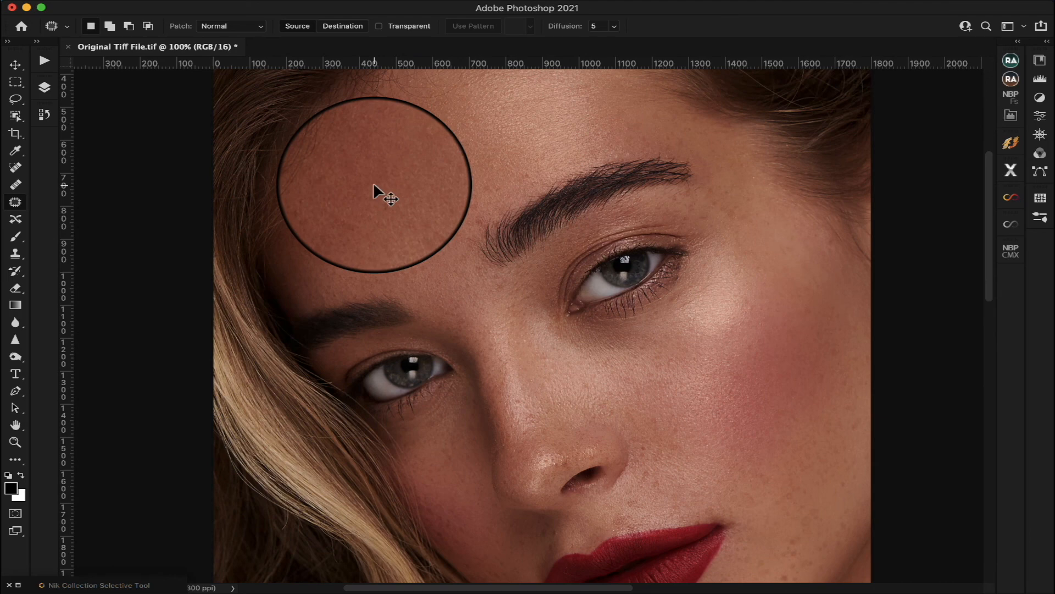
pyautogui.press('super+minus')
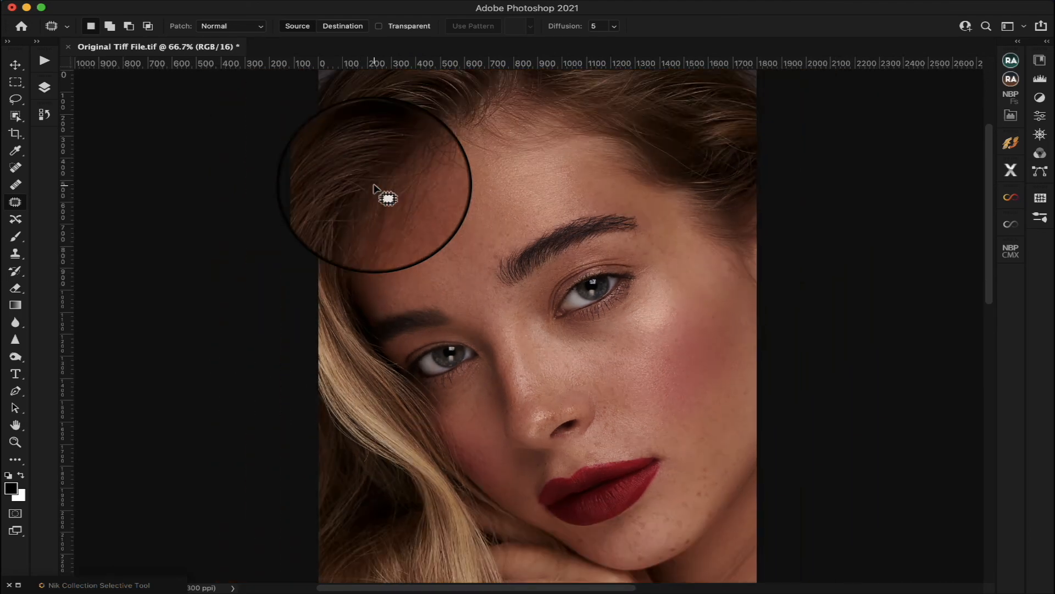
pyautogui.scroll(-2, 374, 189)
pyautogui.scroll(-2, 381, 194)
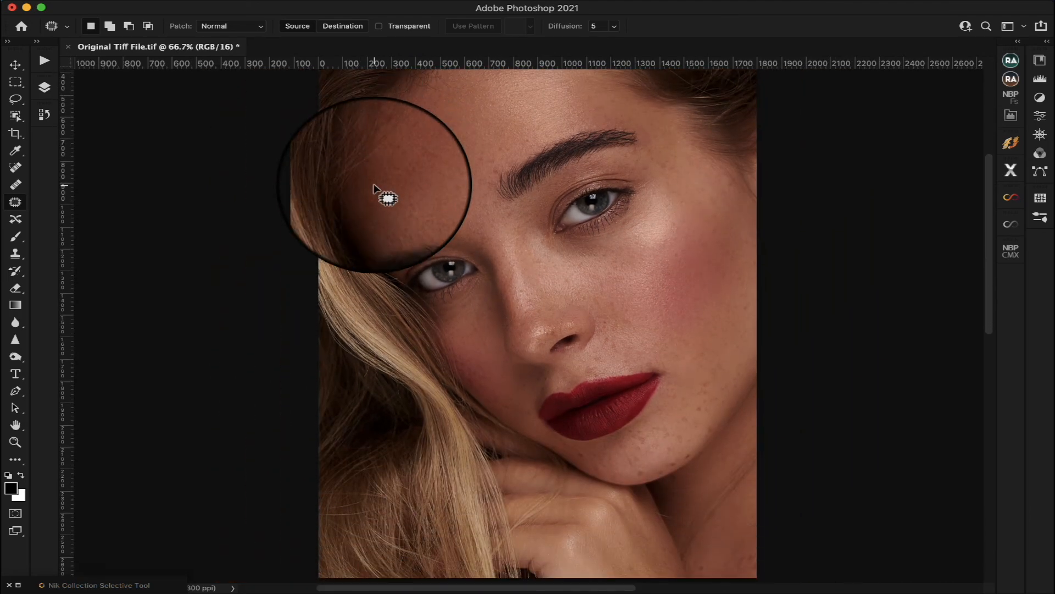
pyautogui.scroll(-2, 374, 189)
pyautogui.scroll(3, 374, 189)
pyautogui.scroll(2, 374, 189)
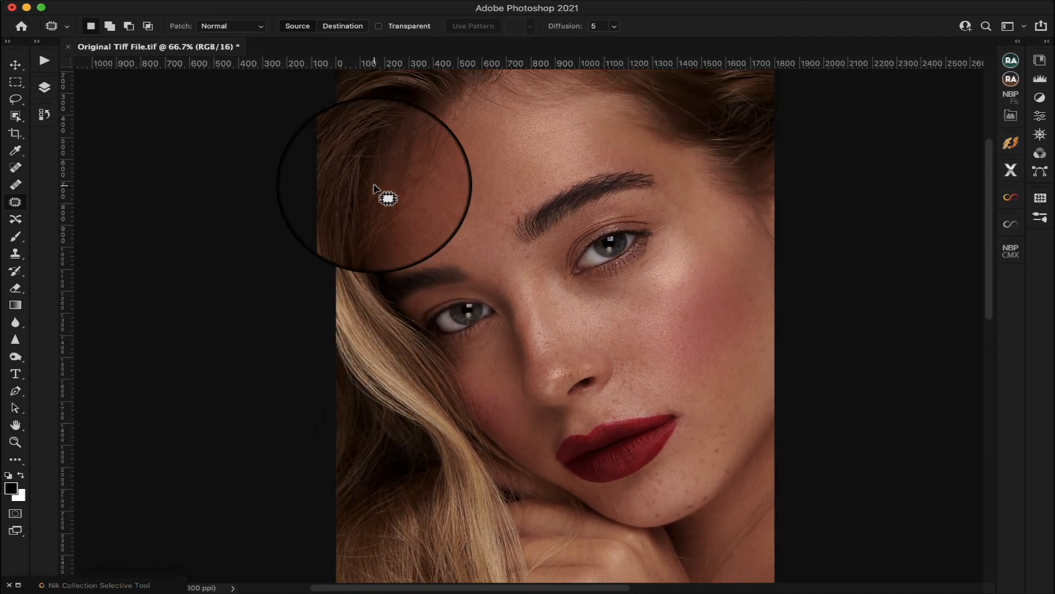